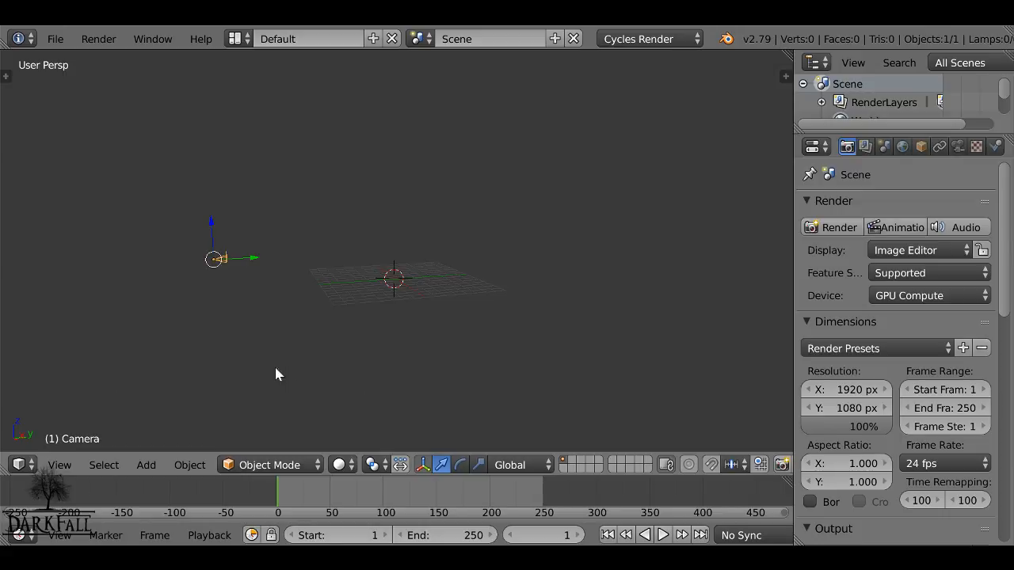
left_click(15, 466)
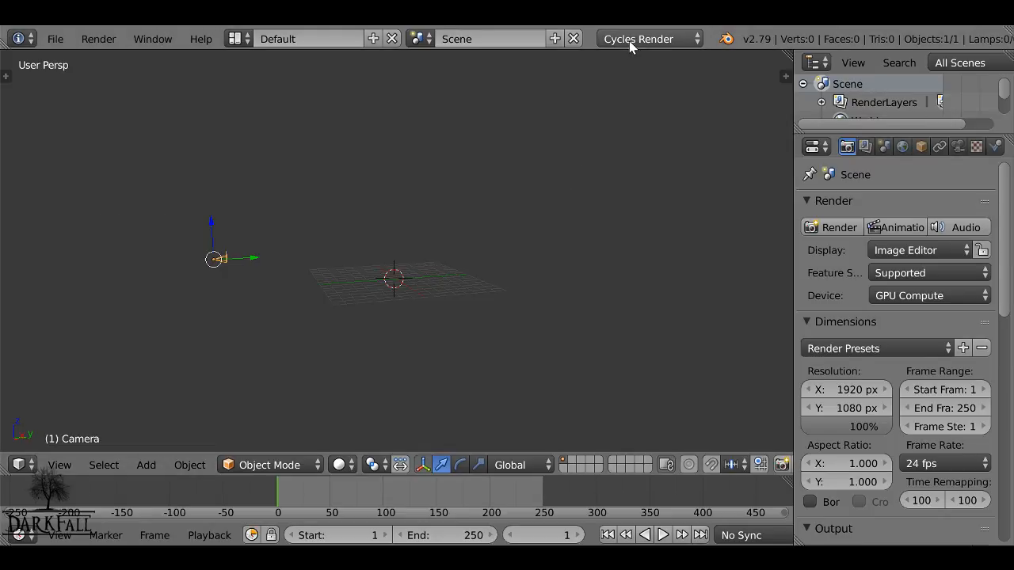
left_click(628, 40)
left_click(628, 40)
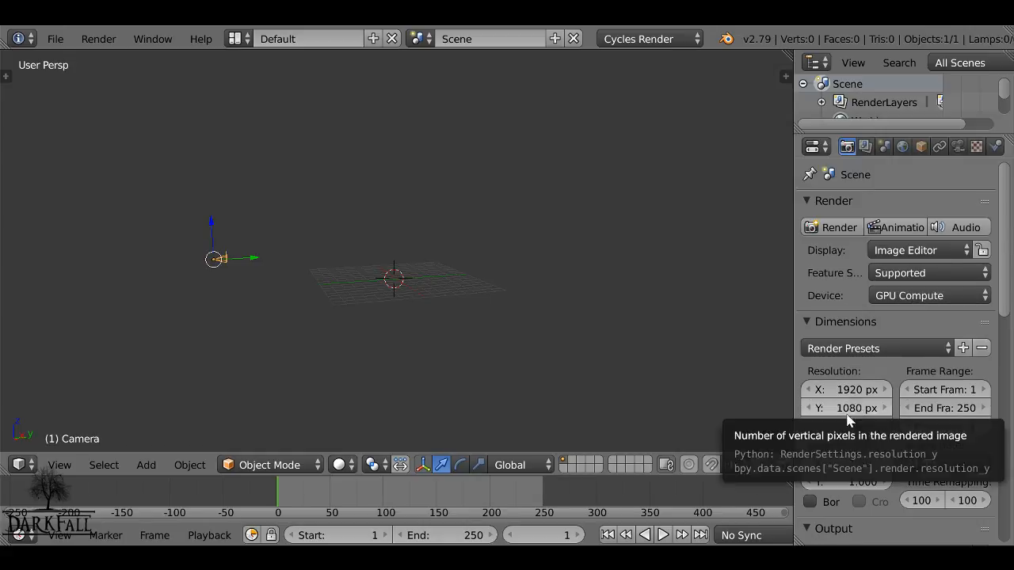
mouse_move(850, 427)
left_mouse_down()
mouse_move(792, 427)
mouse_move(852, 427)
left_mouse_up()
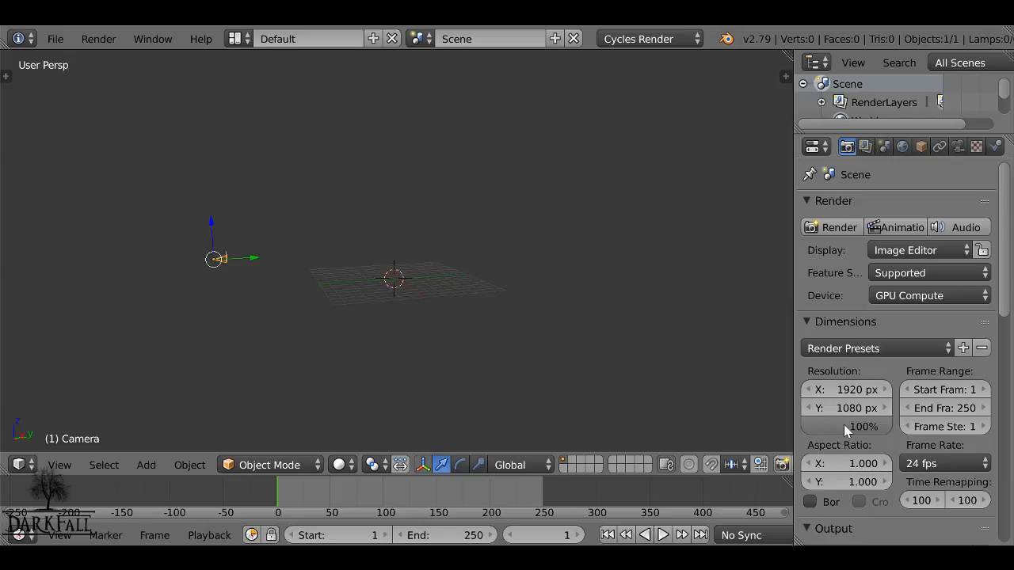
- Switch the main 3D View area to the Movie Clip Editor
left_click(16, 466)
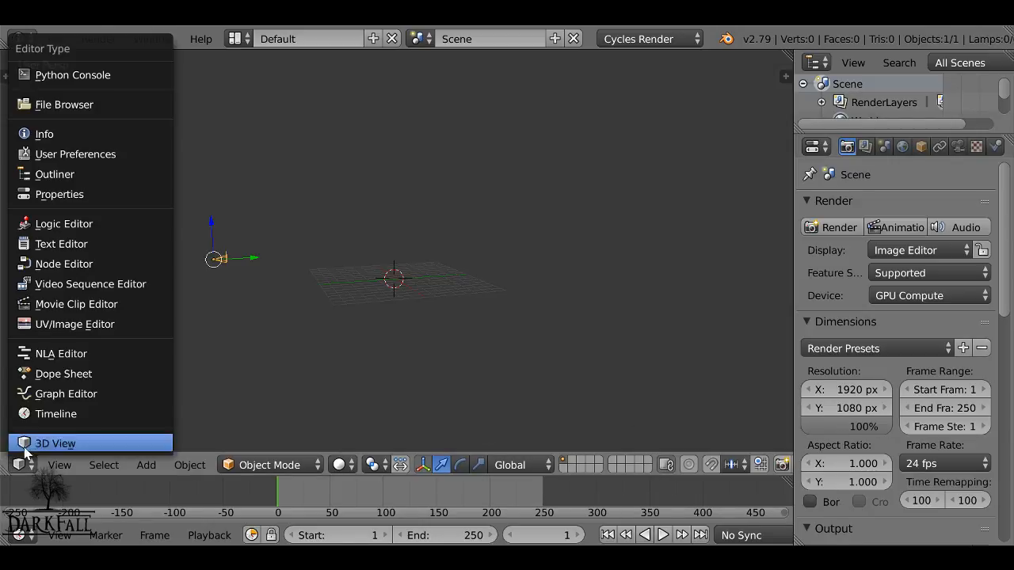
left_click(63, 306)
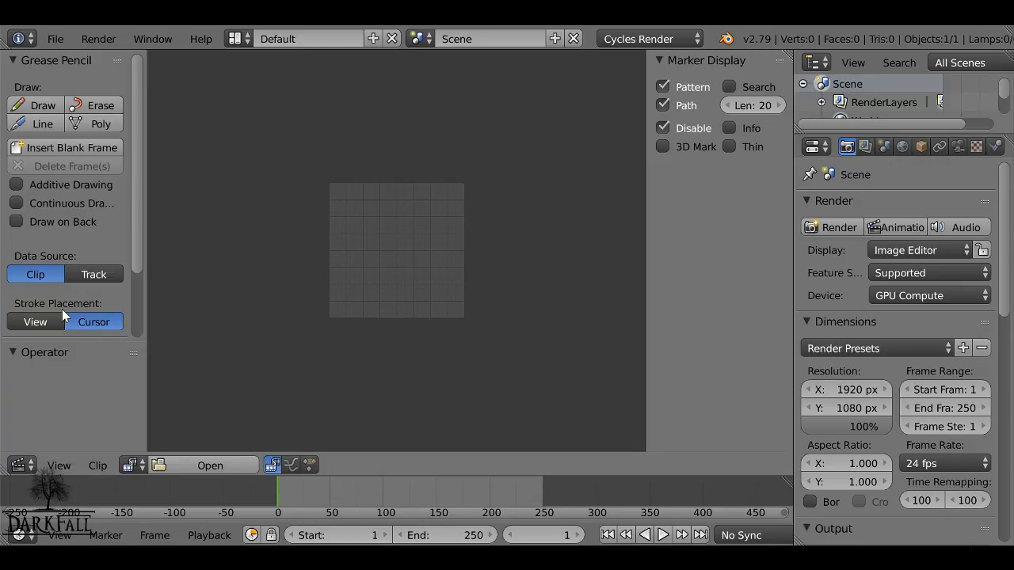
left_click(131, 466)
- Open the clip 699572008.mp4 from the bookmarked Videoassets folder, browsing the files as thumbnails
left_click(195, 464)
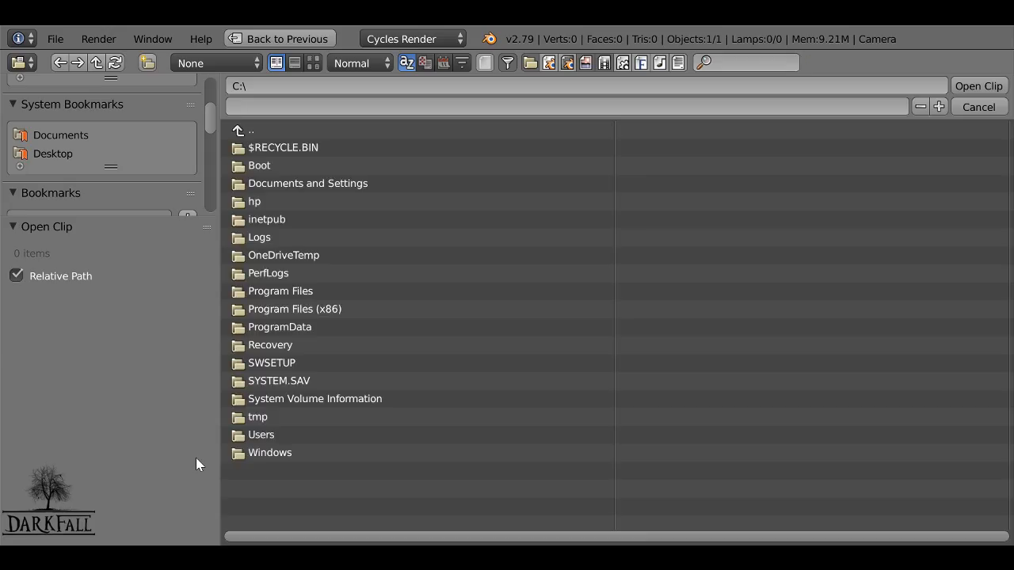
scroll(91, 189, "down", 2)
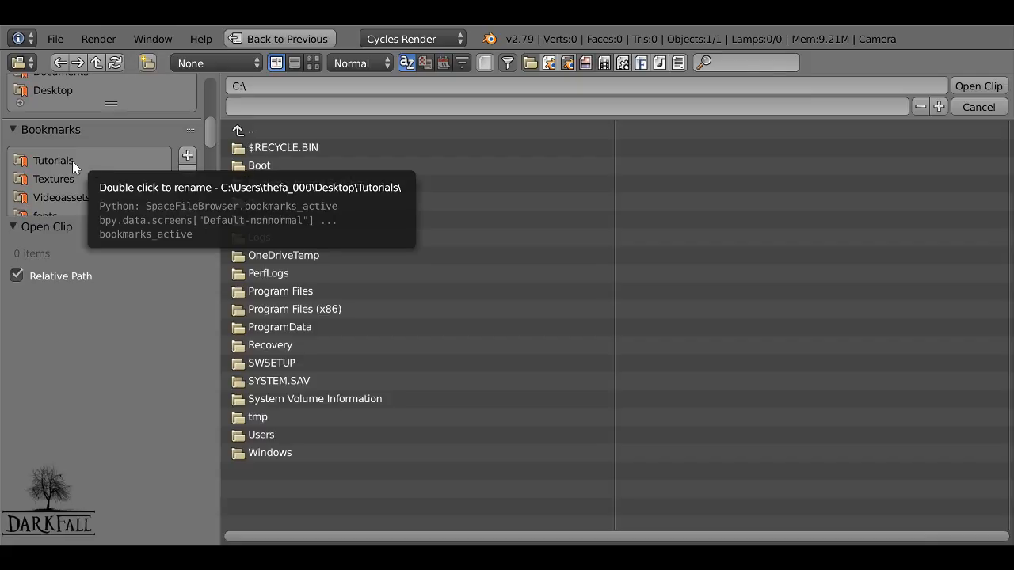
left_click(62, 197)
scroll(348, 194, "down", 2)
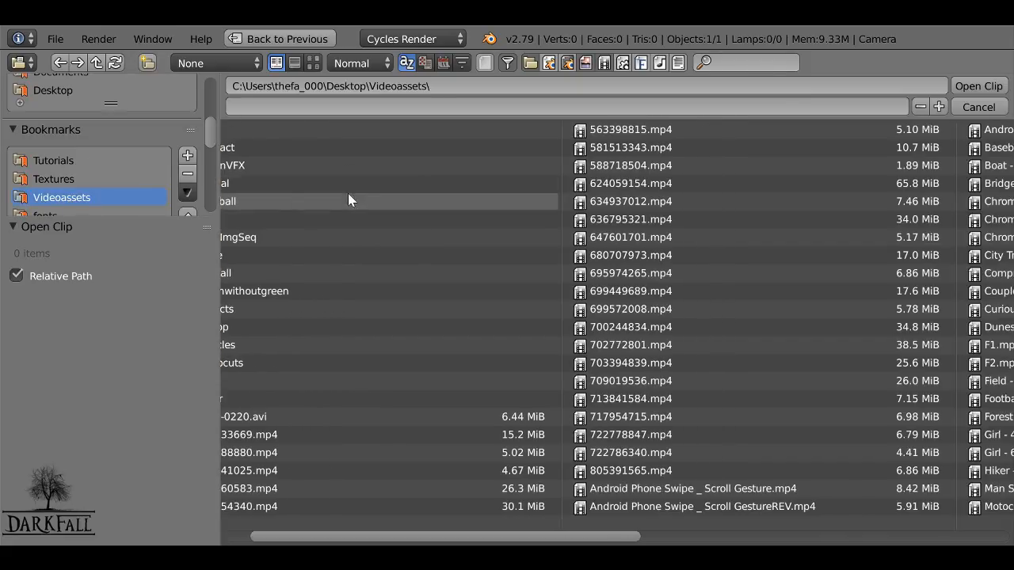
left_click(313, 63)
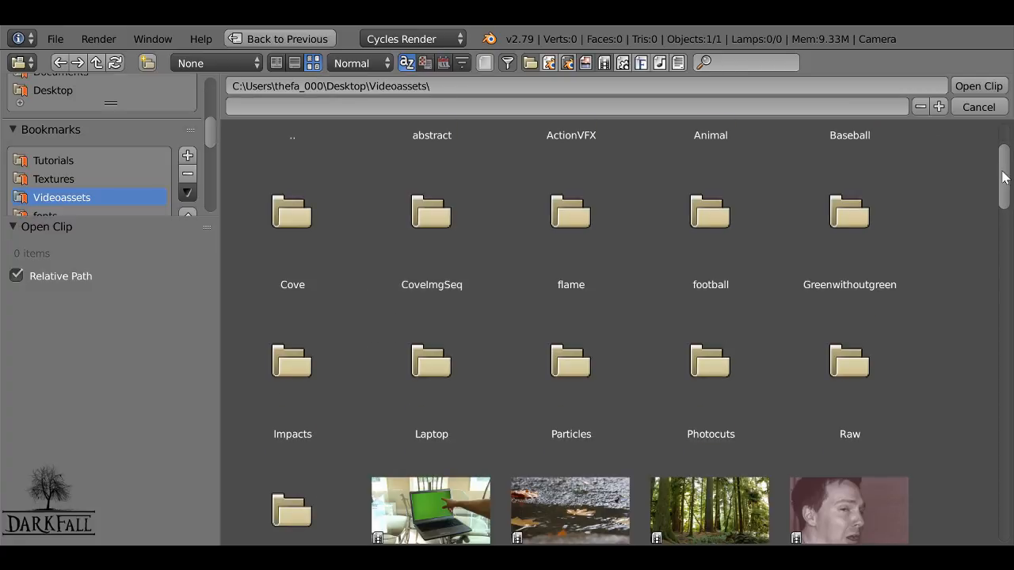
left_click_drag(1004, 169, 1003, 298)
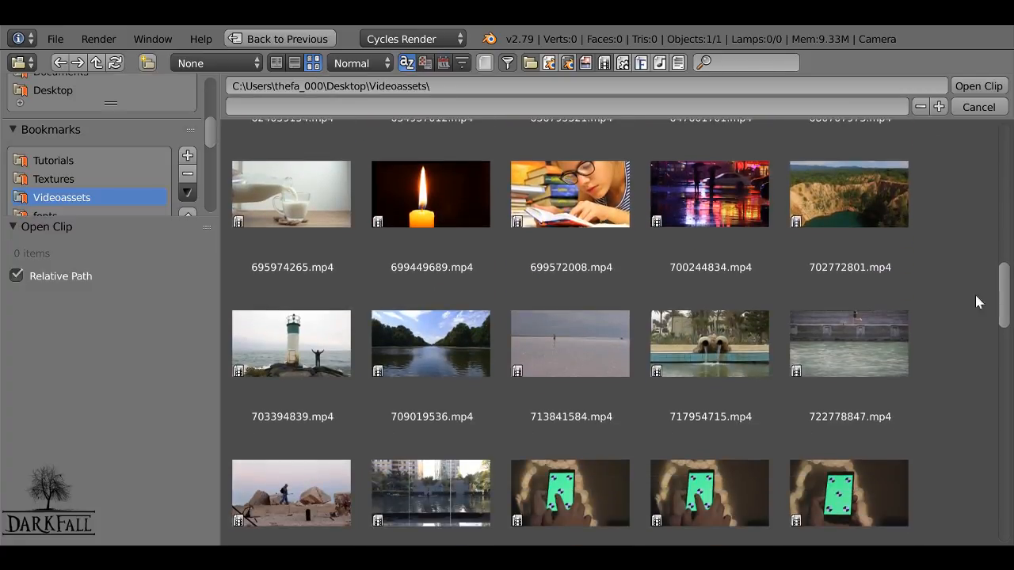
left_click(570, 206)
left_click(978, 85)
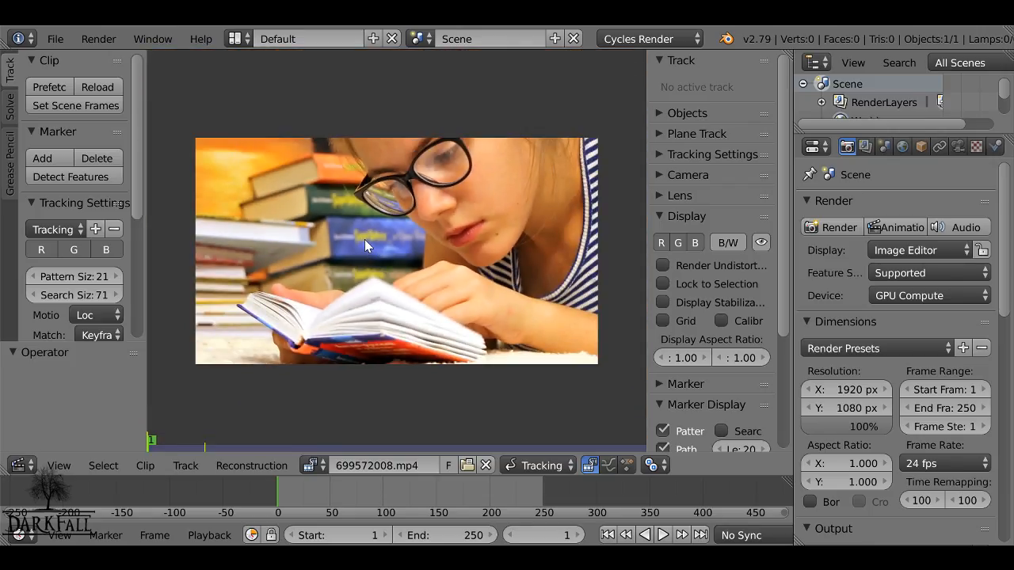
- Match the scene's frame range to the clip's length and prefetch its frames into memory
left_click(56, 104)
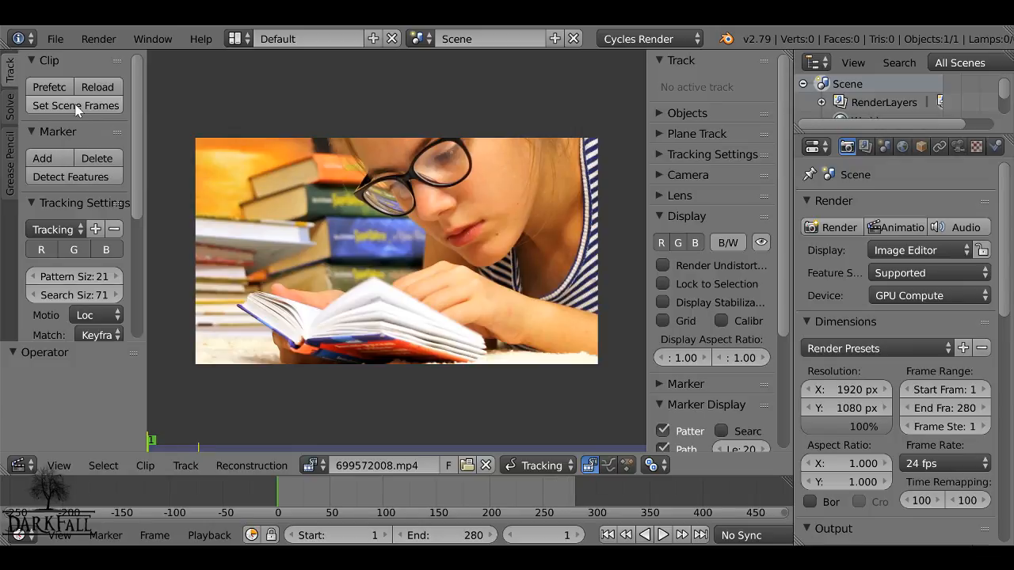
left_click(38, 84)
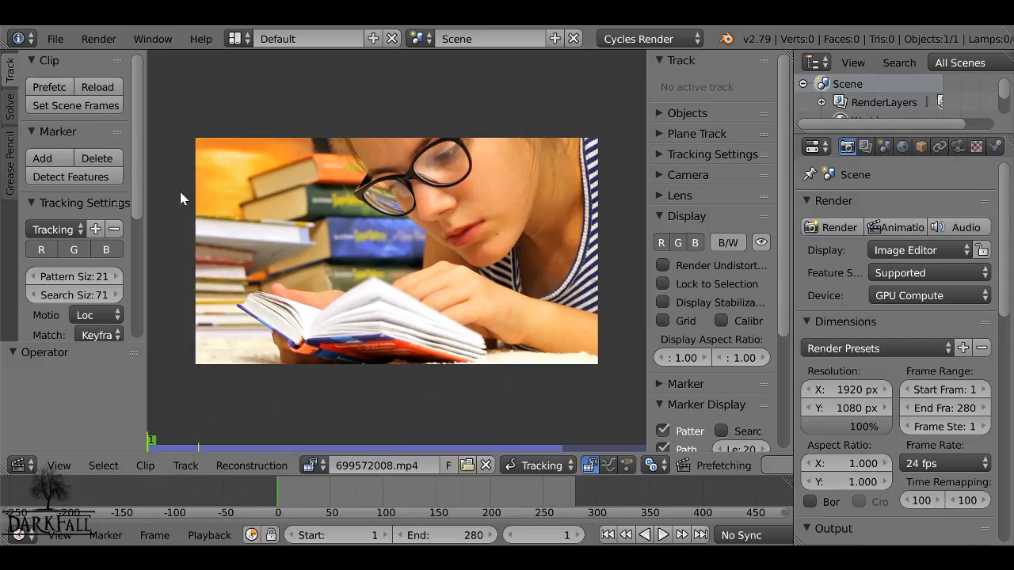
left_click(54, 39)
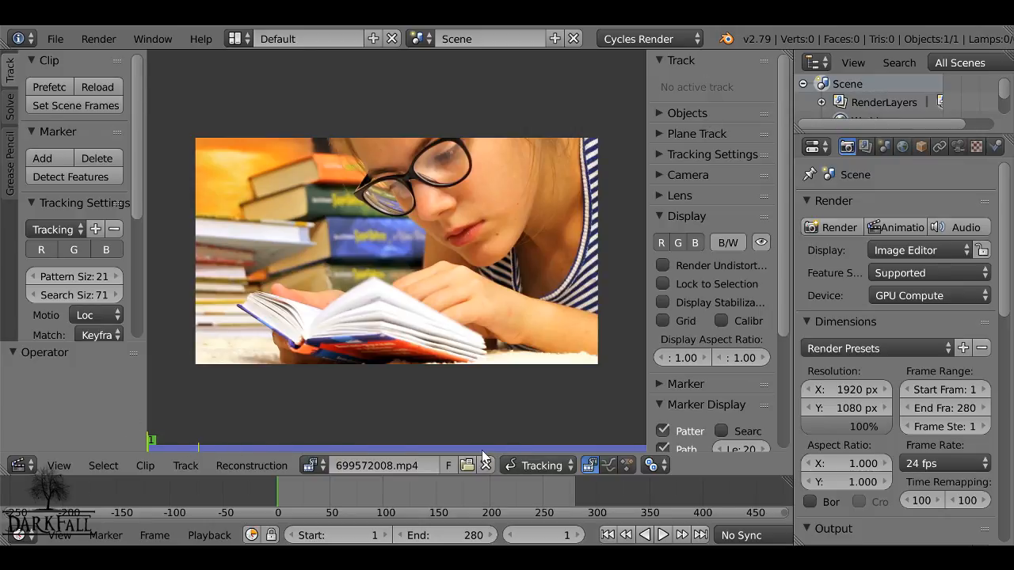
- Examine the girl's face and hand up close at frames 54 and 276, then return to the first frame
left_click_drag(388, 496, 333, 498)
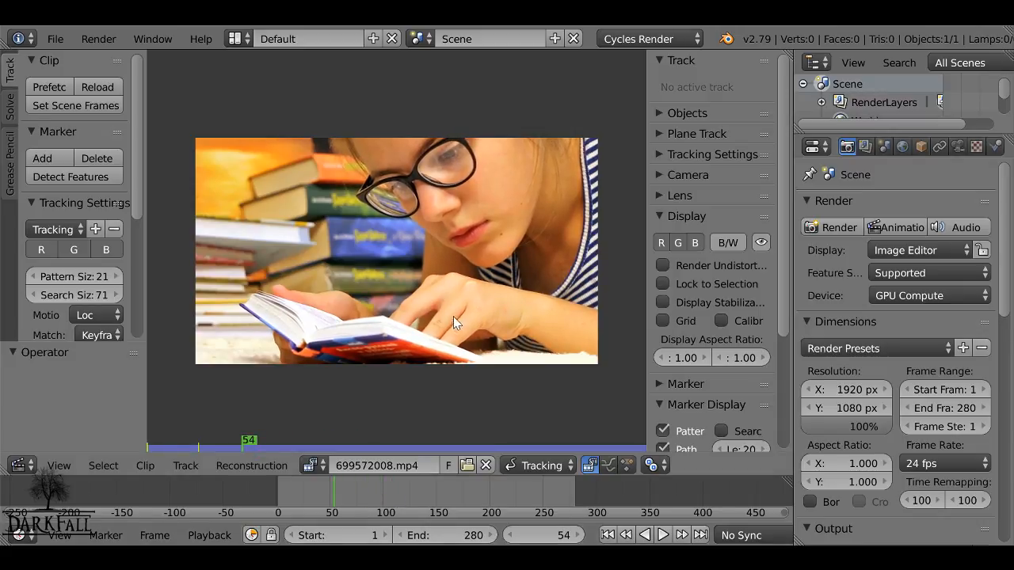
scroll(418, 247, "up", 6)
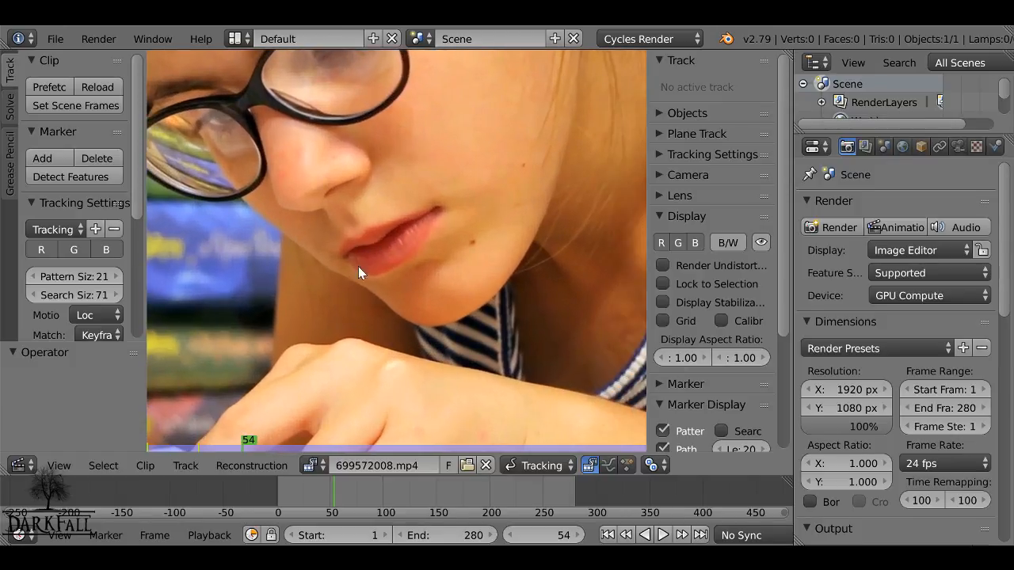
scroll(392, 232, "down", 5)
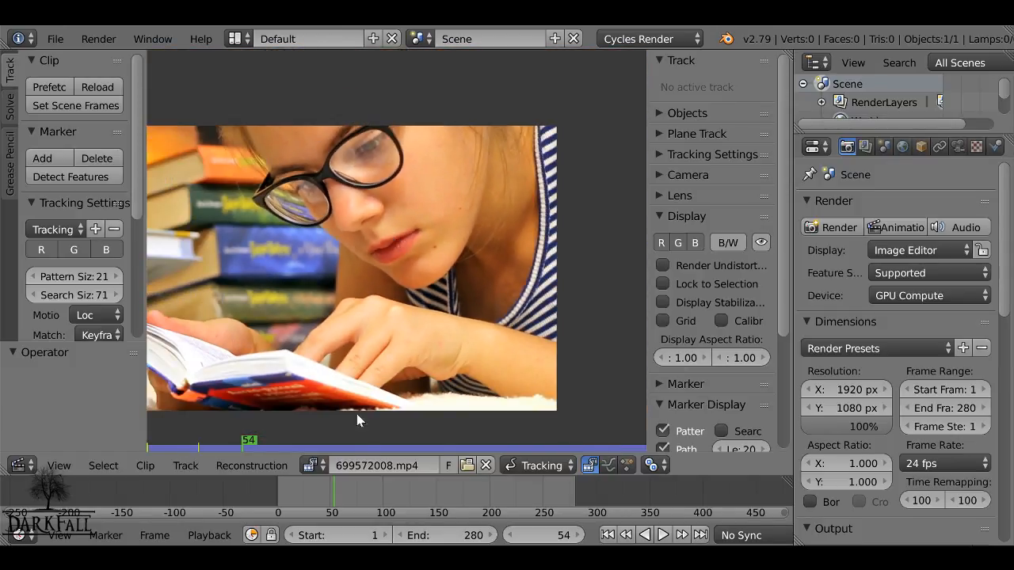
left_click_drag(333, 494, 570, 512)
scroll(429, 331, "up", 5)
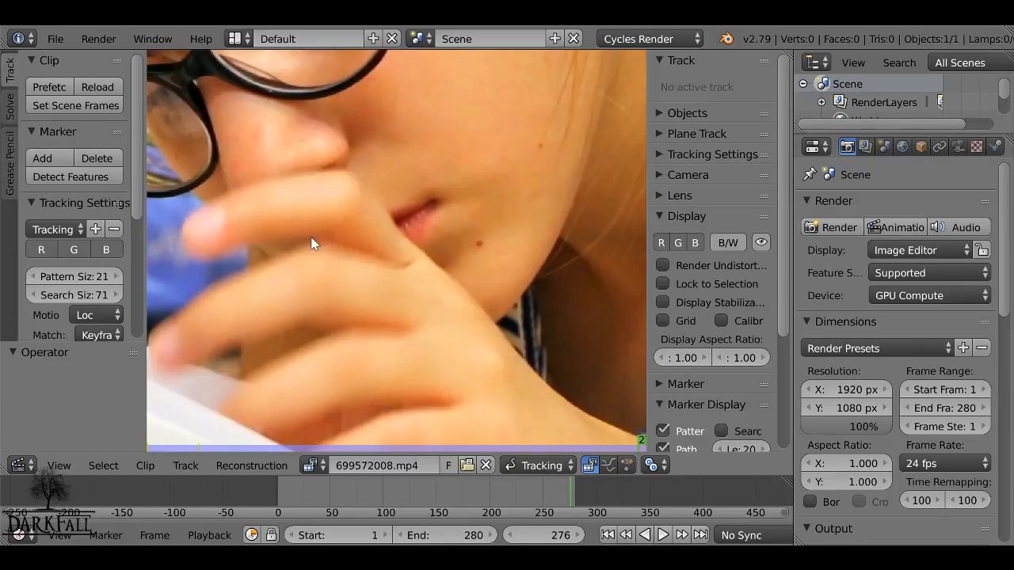
scroll(379, 268, "down", 3)
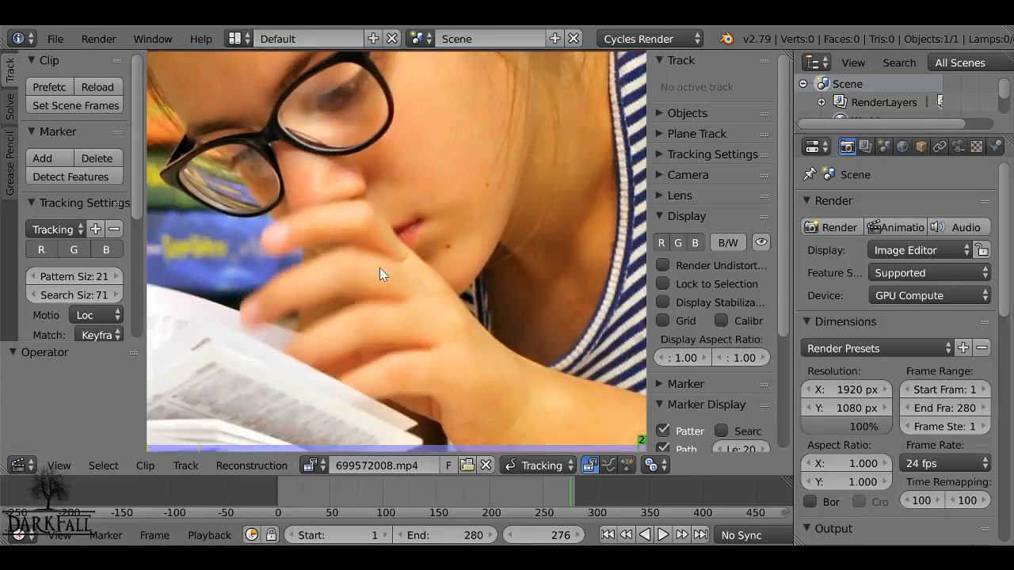
scroll(368, 230, "up", 4)
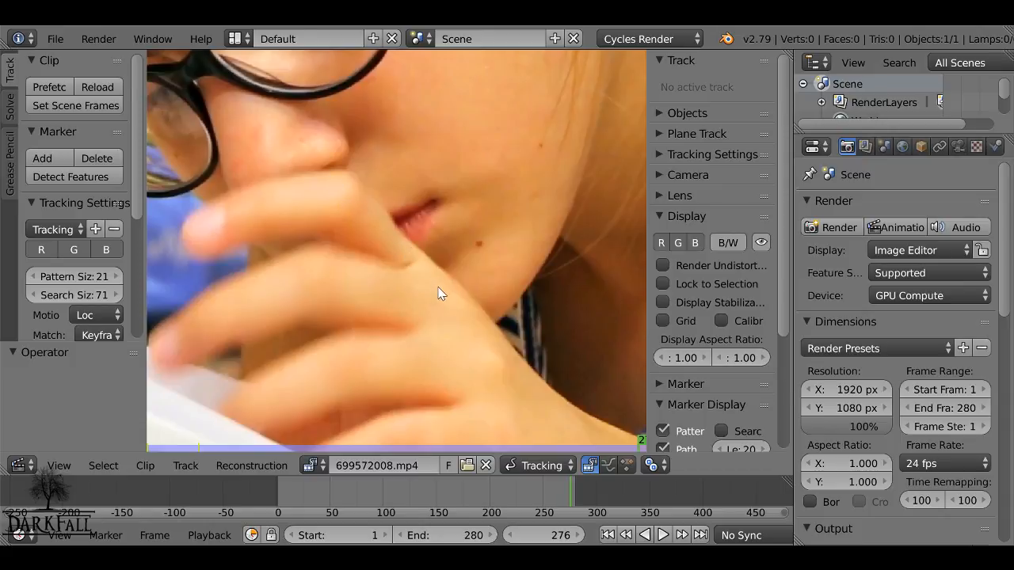
scroll(439, 290, "down", 3)
scroll(468, 336, "down", 3)
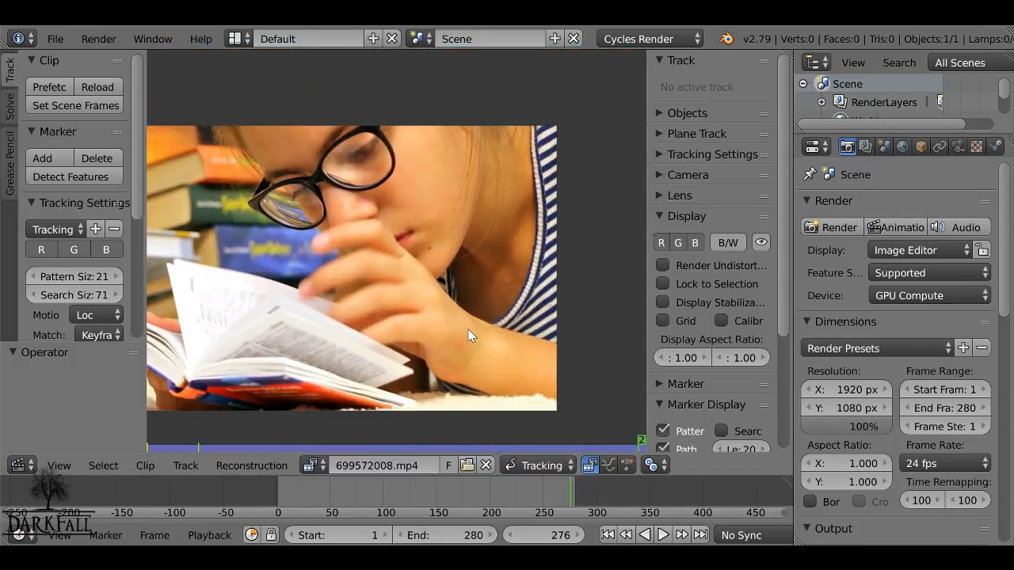
left_click(607, 536)
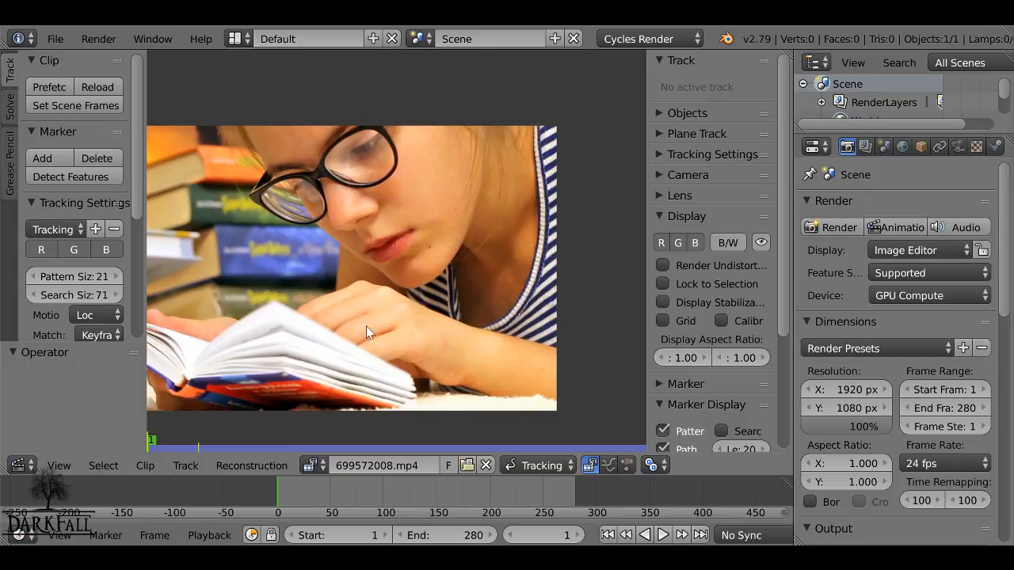
- Start a new file by reloading the start-up file
left_click(53, 42)
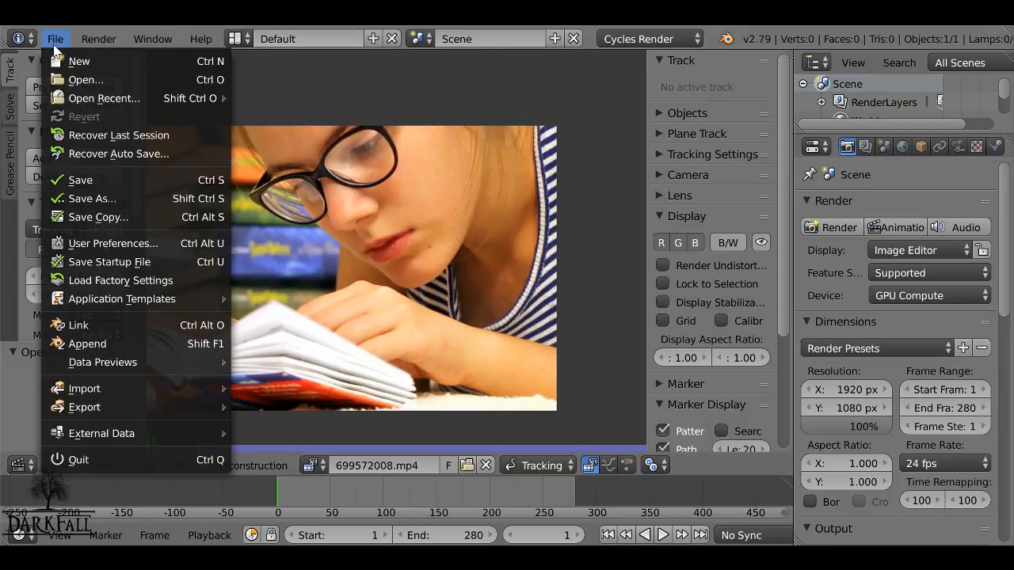
left_click(71, 60)
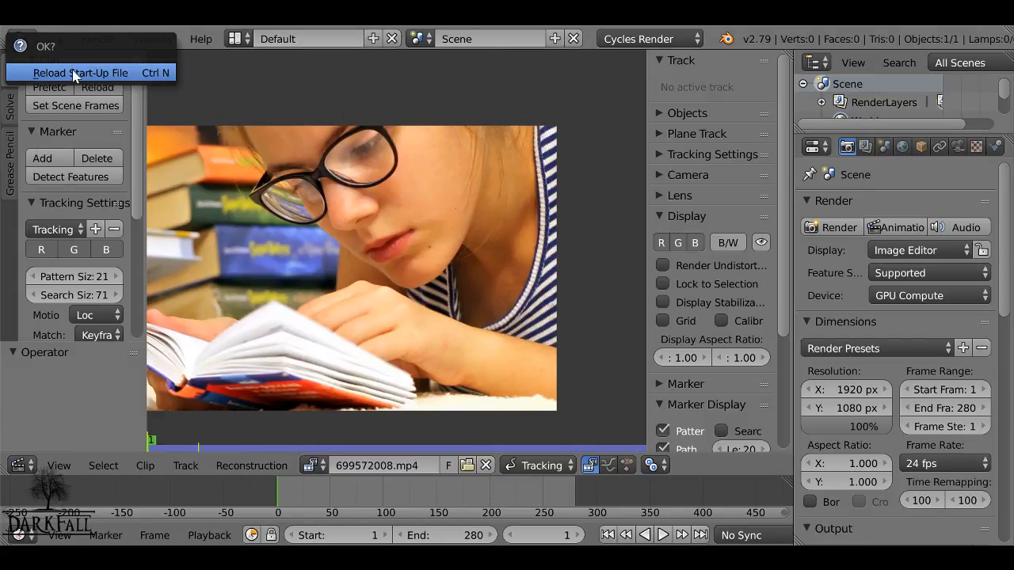
left_click(75, 72)
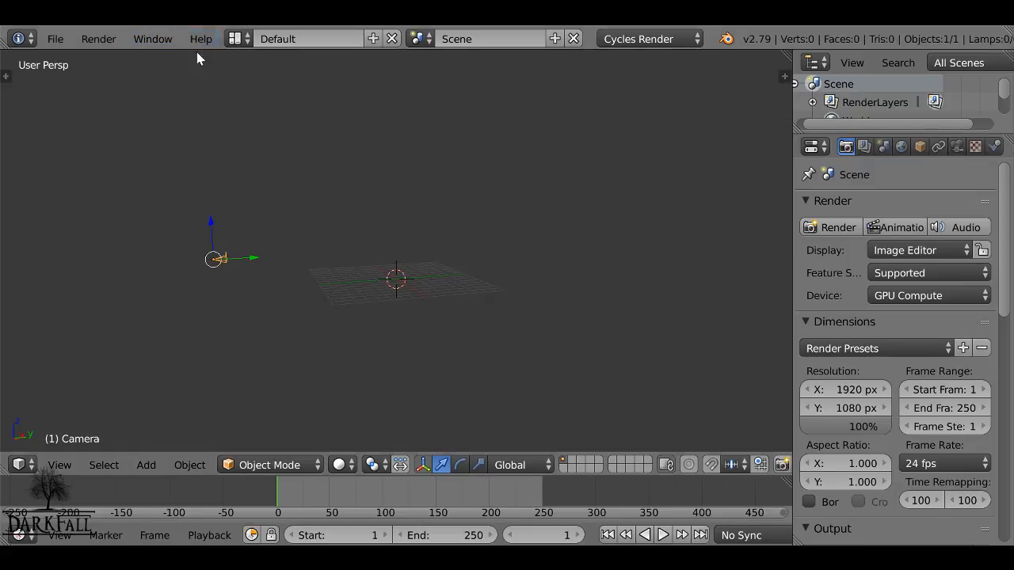
left_click(630, 41)
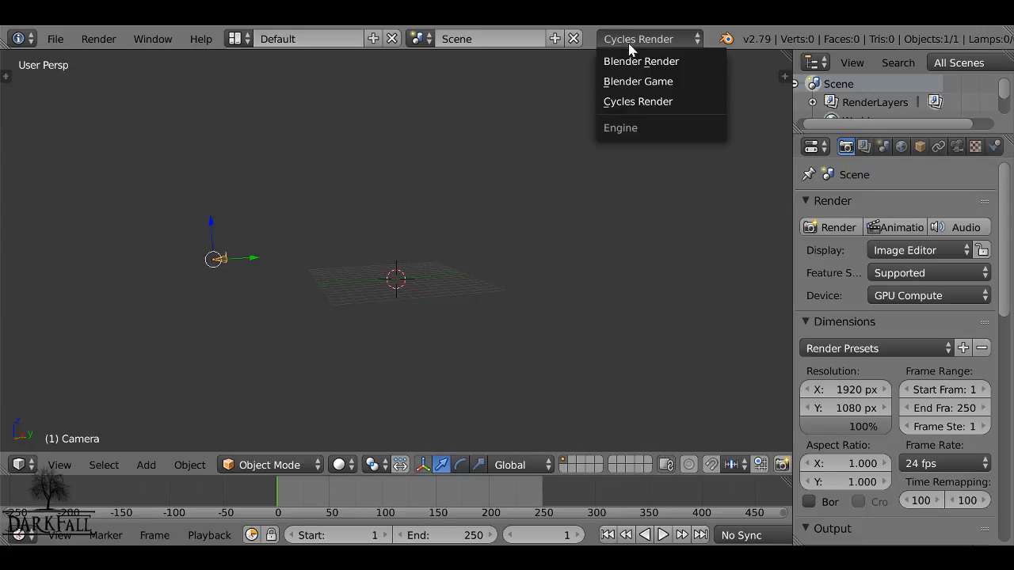
left_click(633, 41)
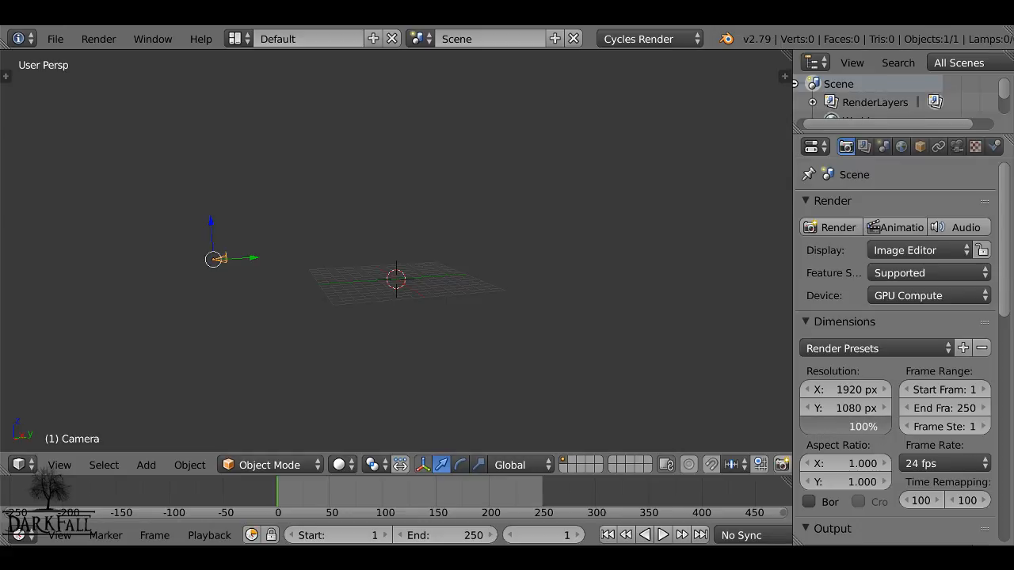
- Change the 3D View to the Movie Clip Editor and load 699572008.mp4 from the Videoassets folder
left_click(22, 464)
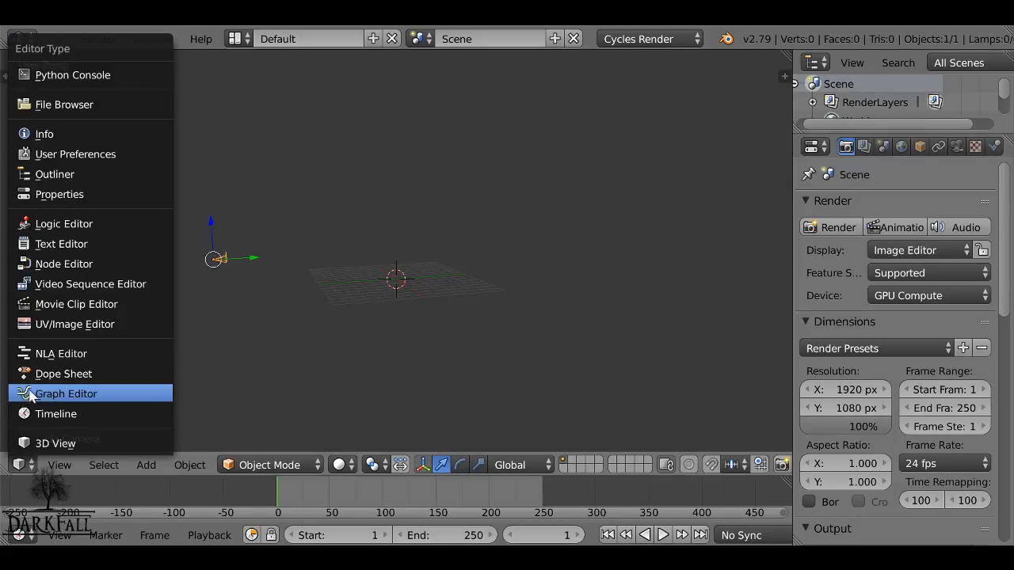
left_click(79, 306)
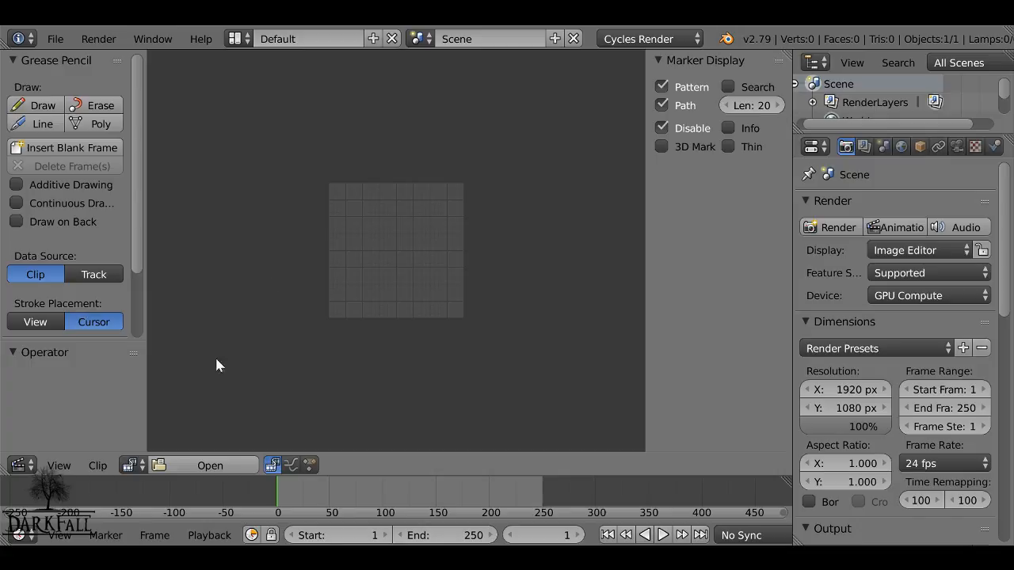
left_click(189, 464)
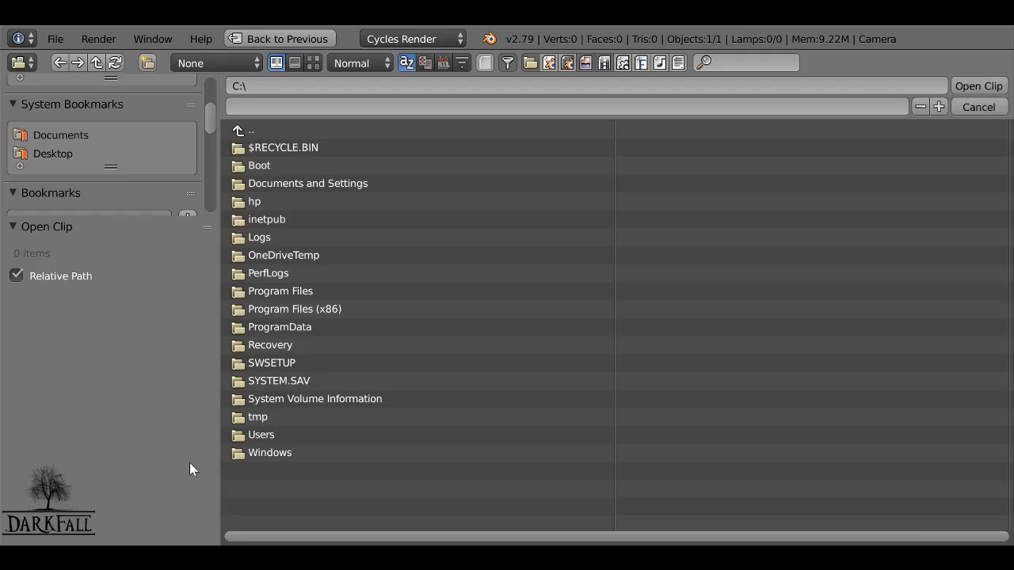
left_click(70, 198)
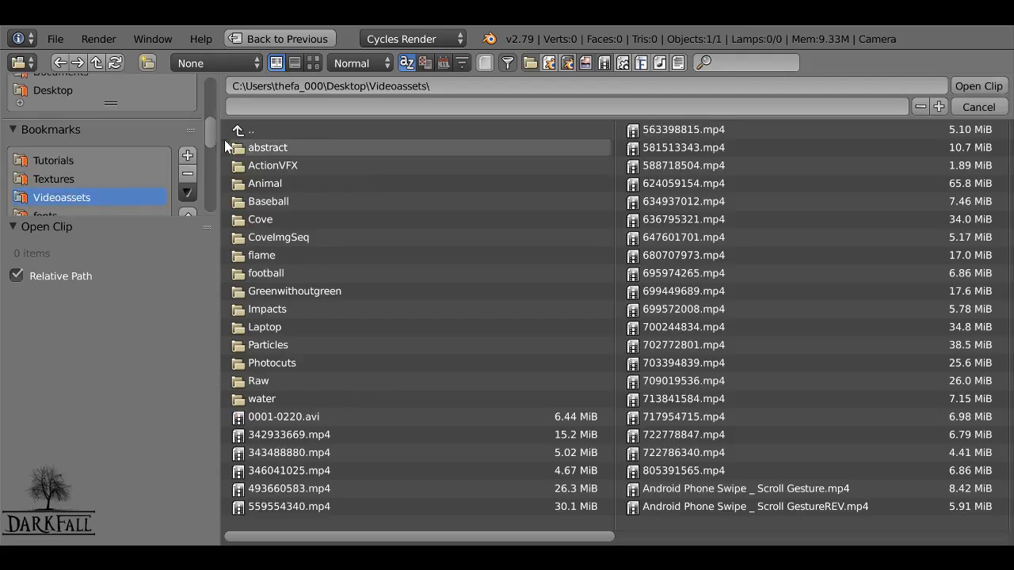
left_click(313, 62)
scroll(393, 184, "down", 2)
scroll(697, 202, "down", 10)
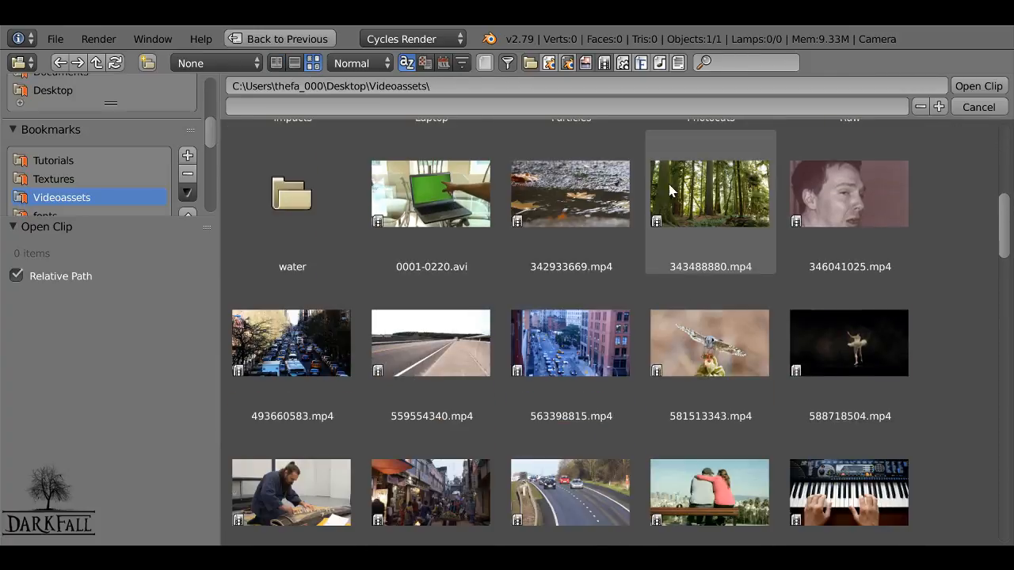
left_click_drag(1004, 229, 956, 266)
left_click(623, 385)
left_click(976, 86)
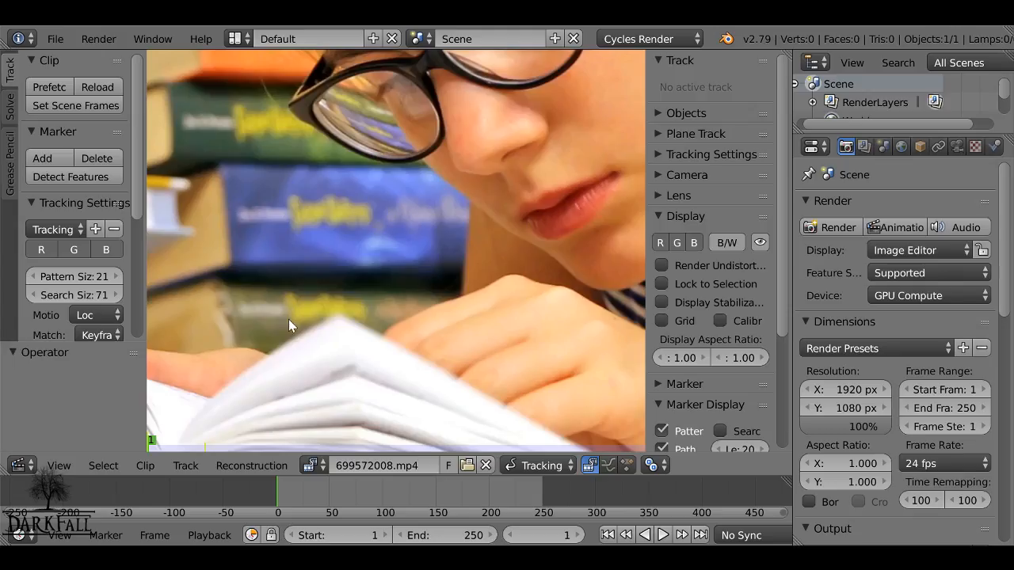
- Prefetch the loaded clip's frames into memory
scroll(289, 320, "down", 4)
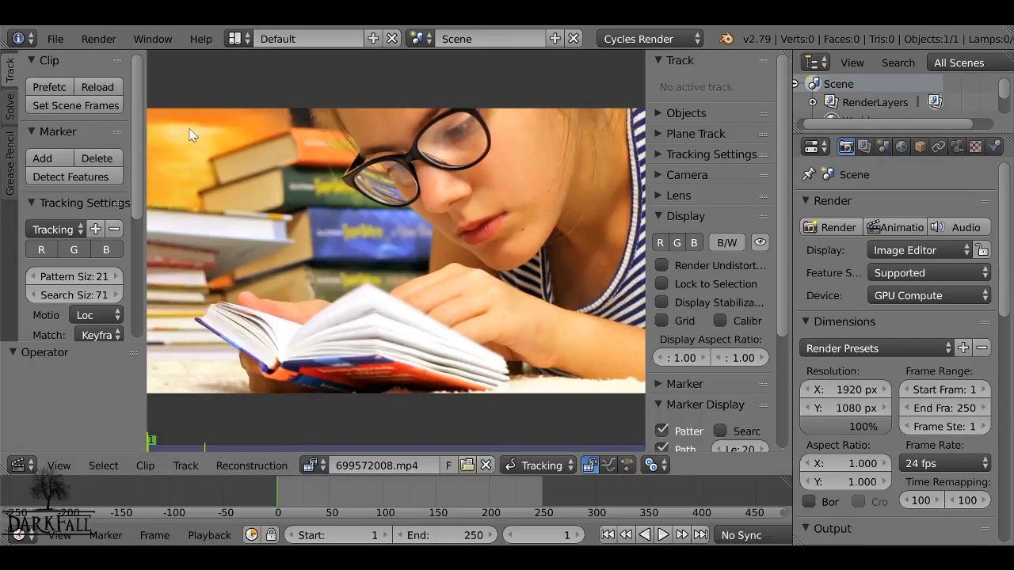
left_click(41, 88)
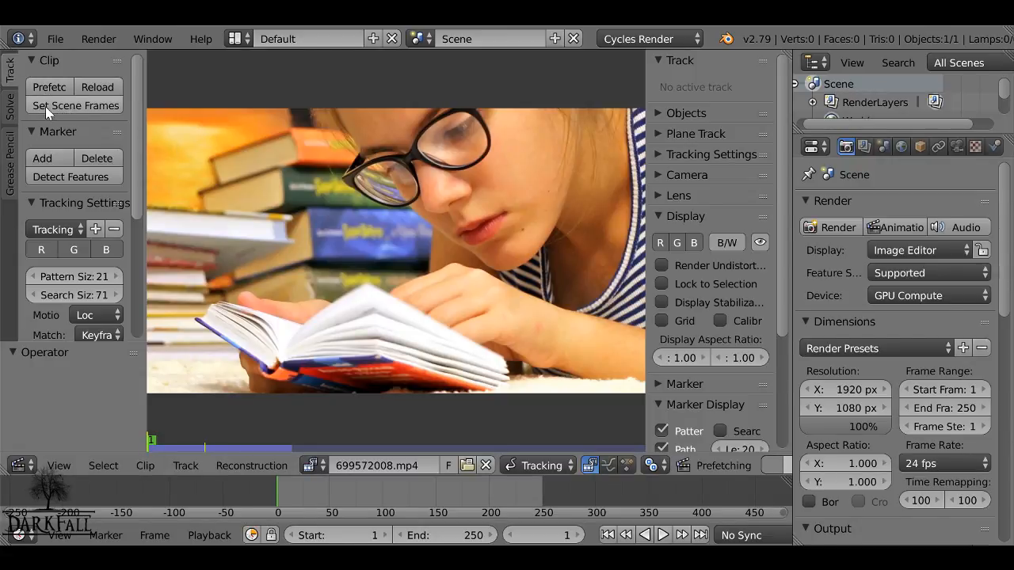
- Set the scene frame range to the clip's length and prefetch the clip's frames
left_click(84, 104)
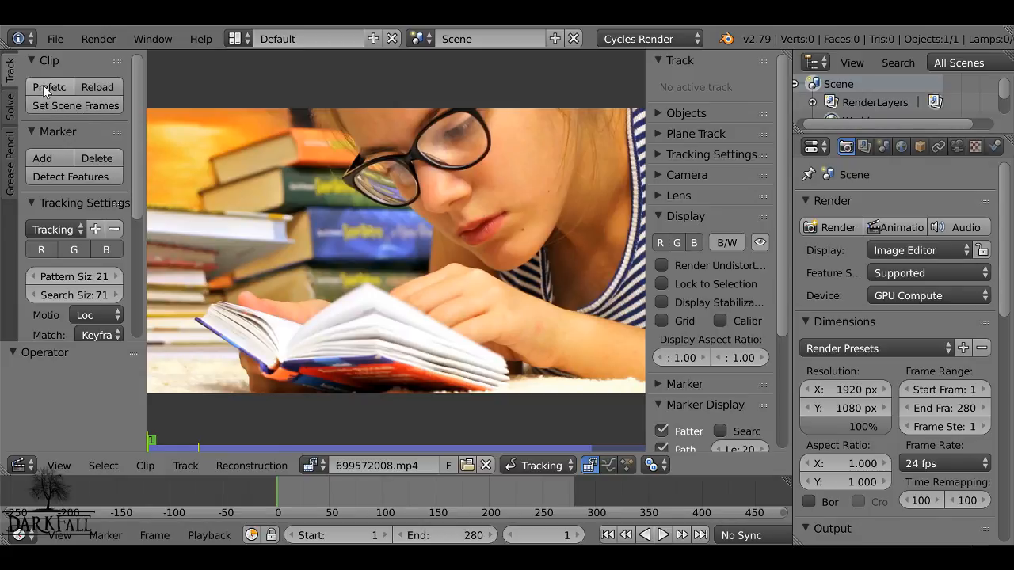
left_click(48, 40)
scroll(429, 332, "down", 1)
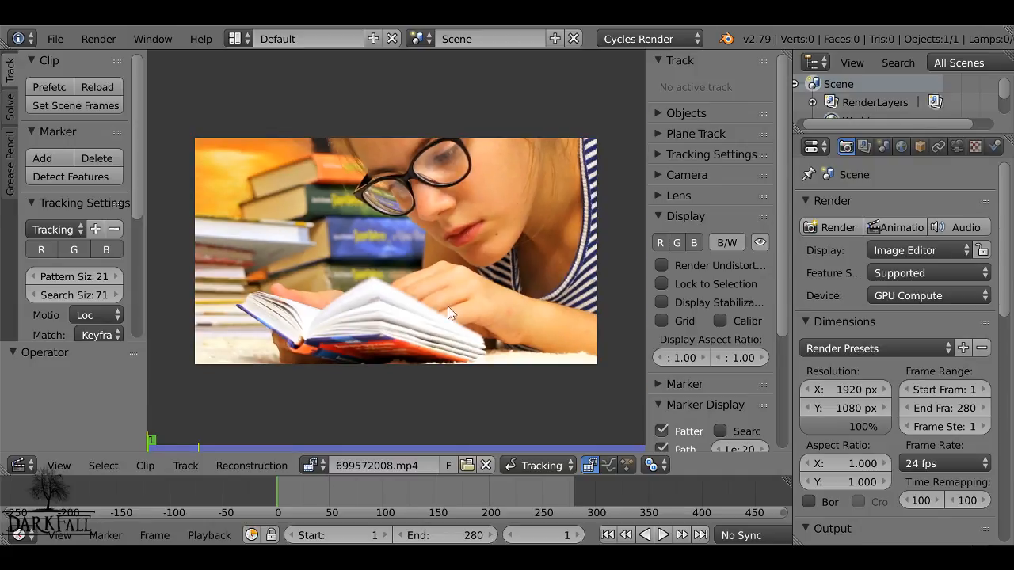
- Examine the girl's mouth and hand up close at frames 139 and 273, and return to the first frame
left_click_drag(344, 497, 424, 491)
scroll(427, 382, "up", 4)
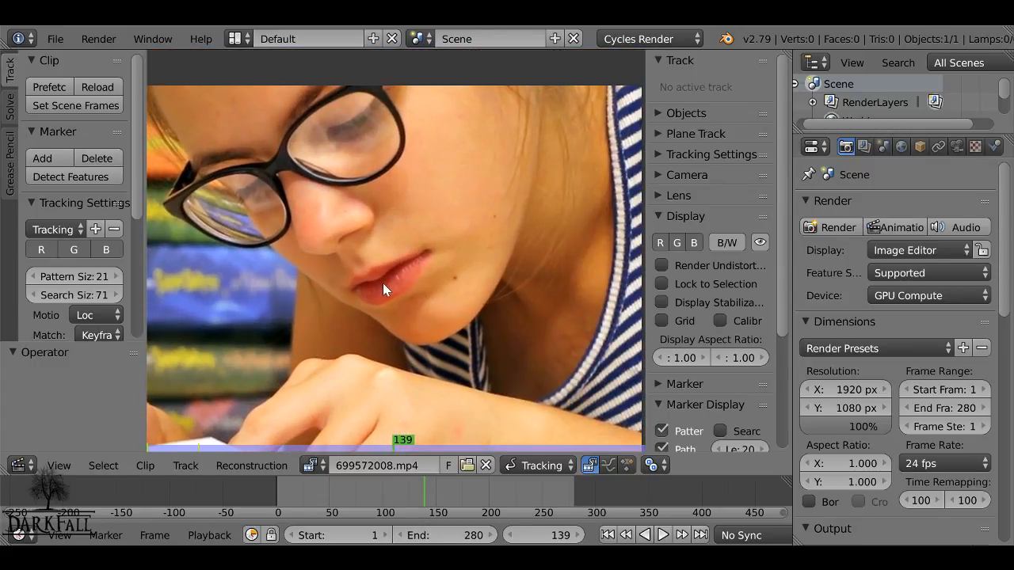
middle_click_drag(388, 305, 377, 269)
left_click_drag(425, 496, 566, 488)
scroll(359, 313, "up", 2)
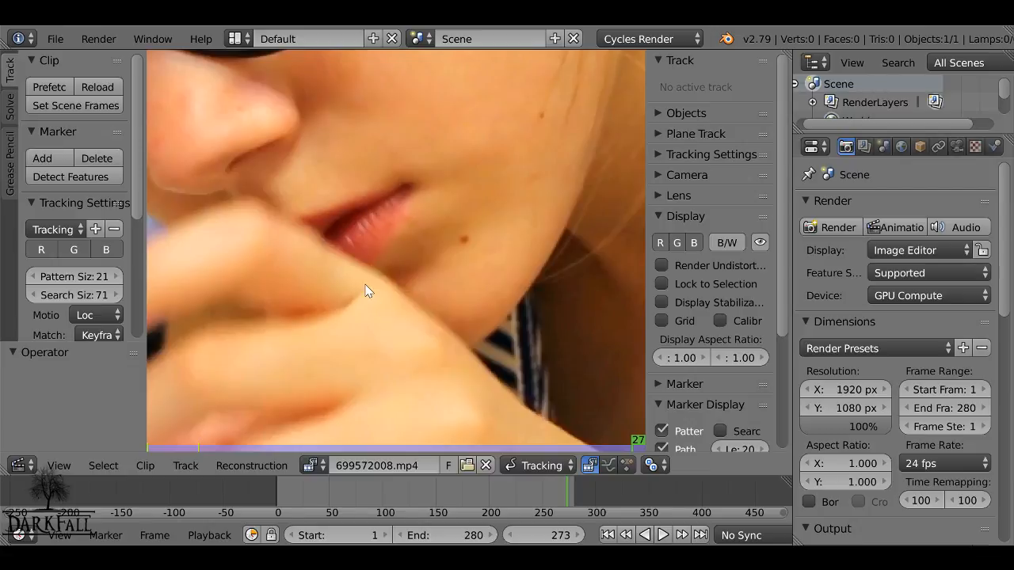
scroll(366, 290, "down", 1)
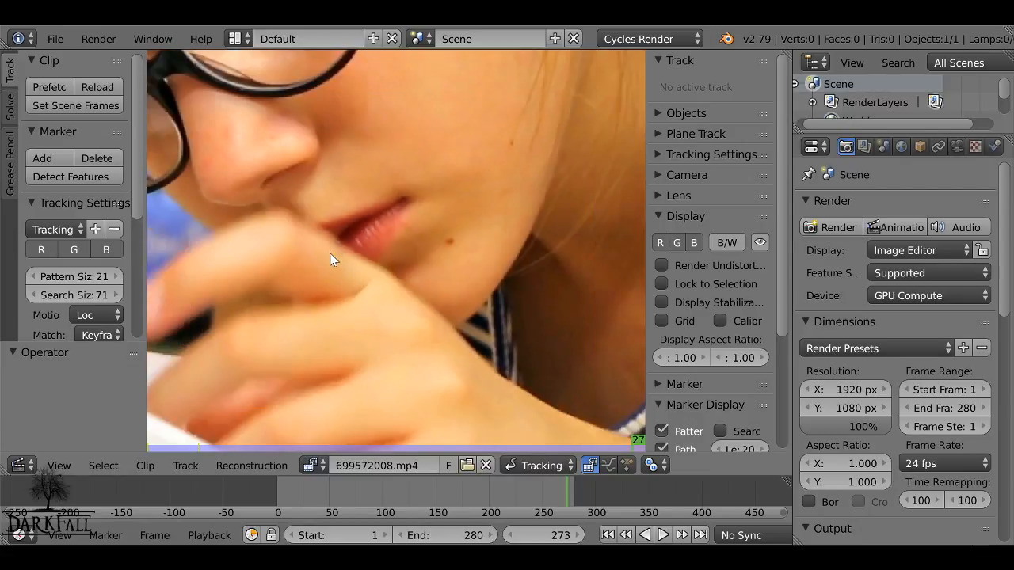
scroll(331, 260, "down", 1)
scroll(333, 269, "down", 1)
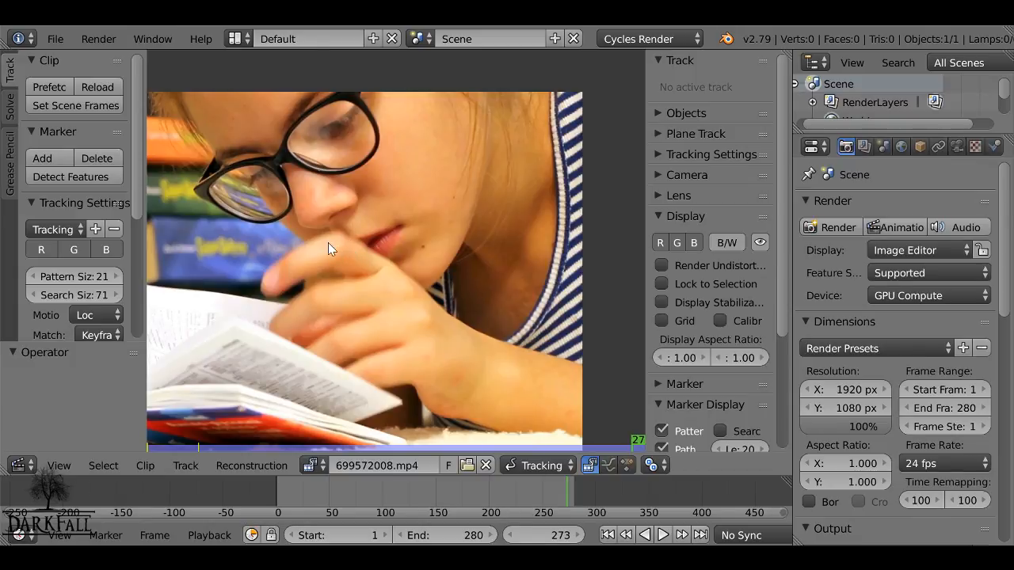
left_click(608, 535)
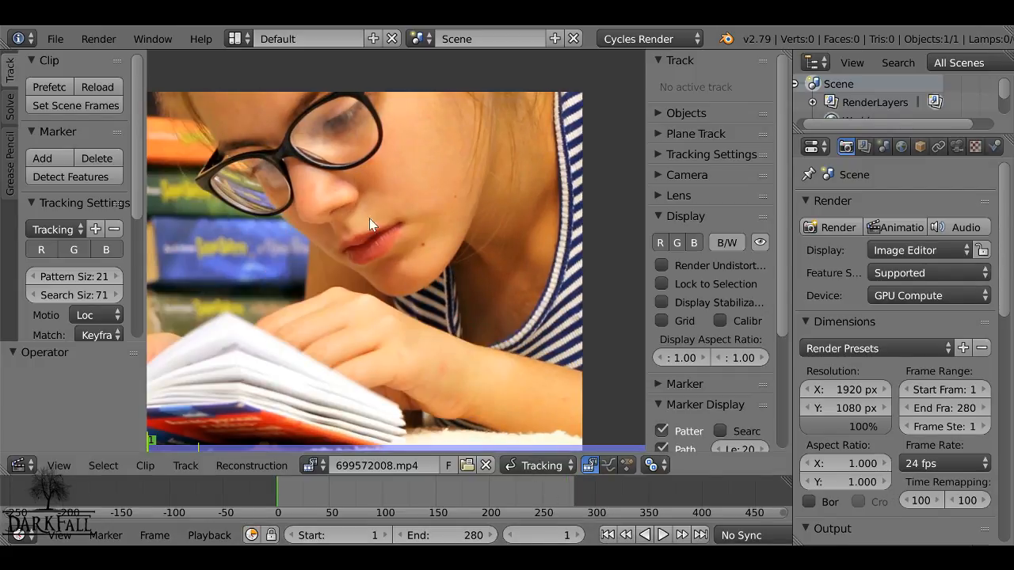
- Switch the clip editor to Mask mode and create a new mask named Lips
left_click(529, 467)
left_click(537, 425)
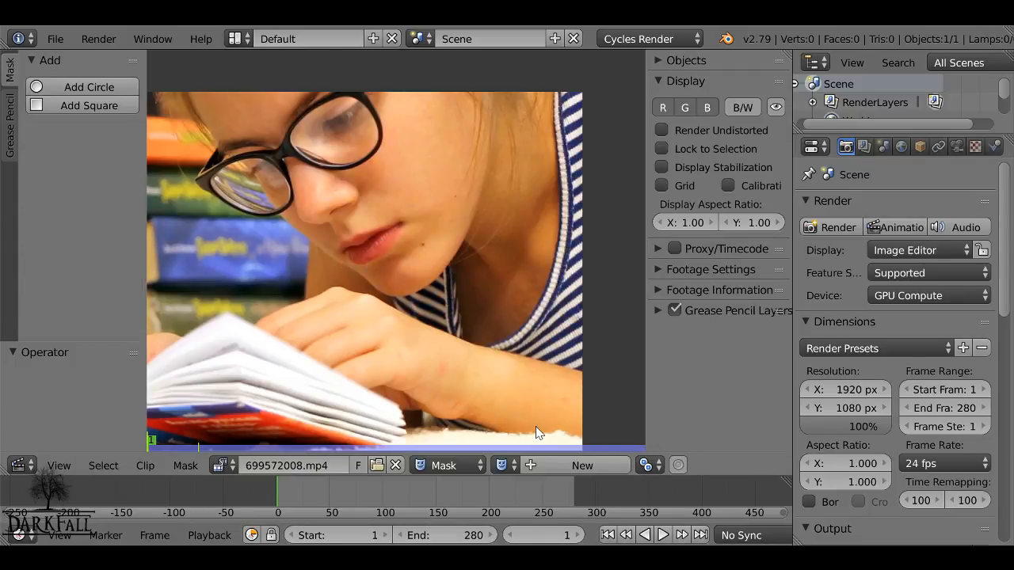
left_click(569, 467)
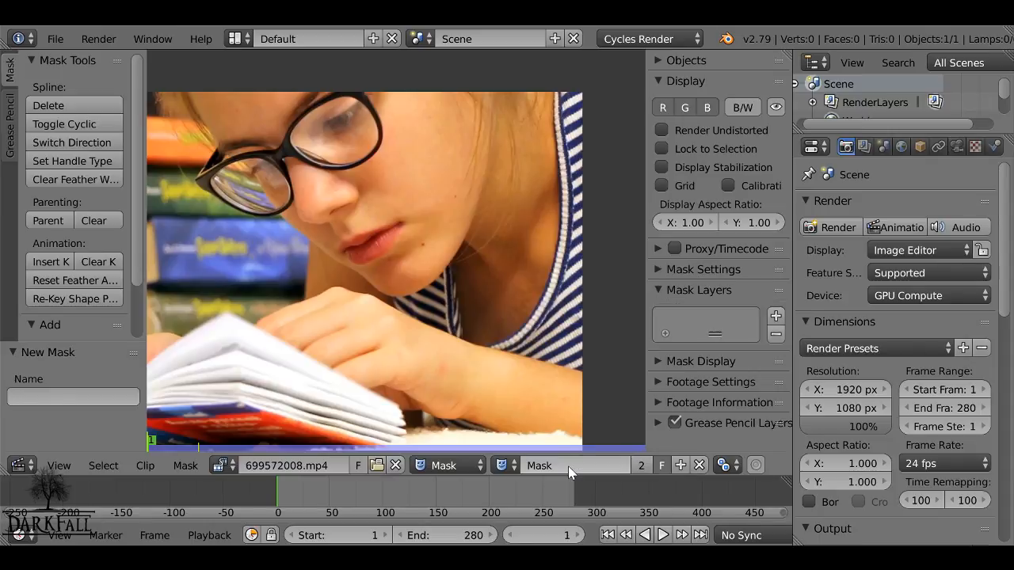
left_click(568, 466)
type("Lips")
key("Return")
- Place mask points around the girl's lips, from the left mouth corner over the upper lip and back along the lower lip
scroll(454, 329, "up", 3)
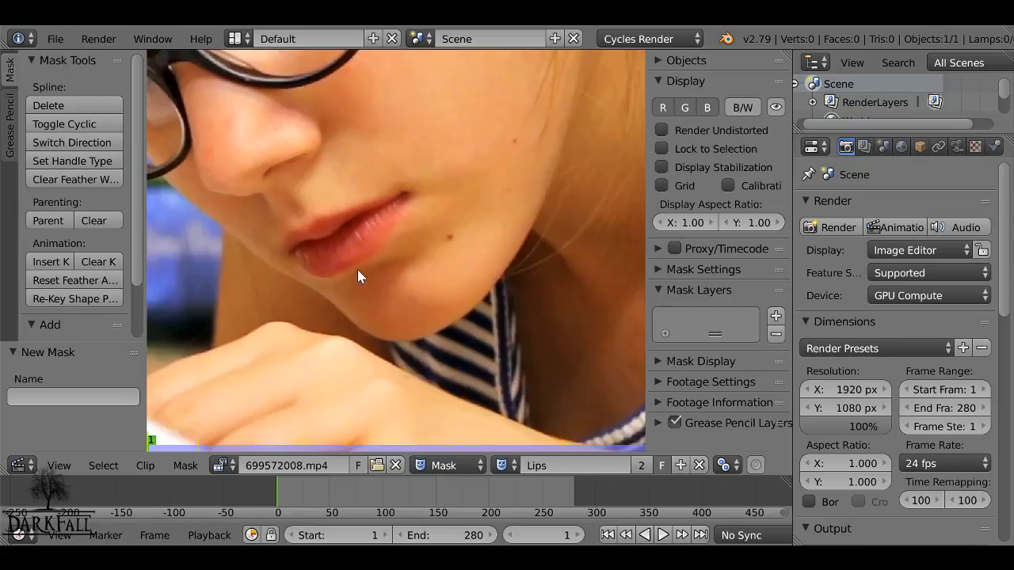
left_click(286, 251, "ctrl")
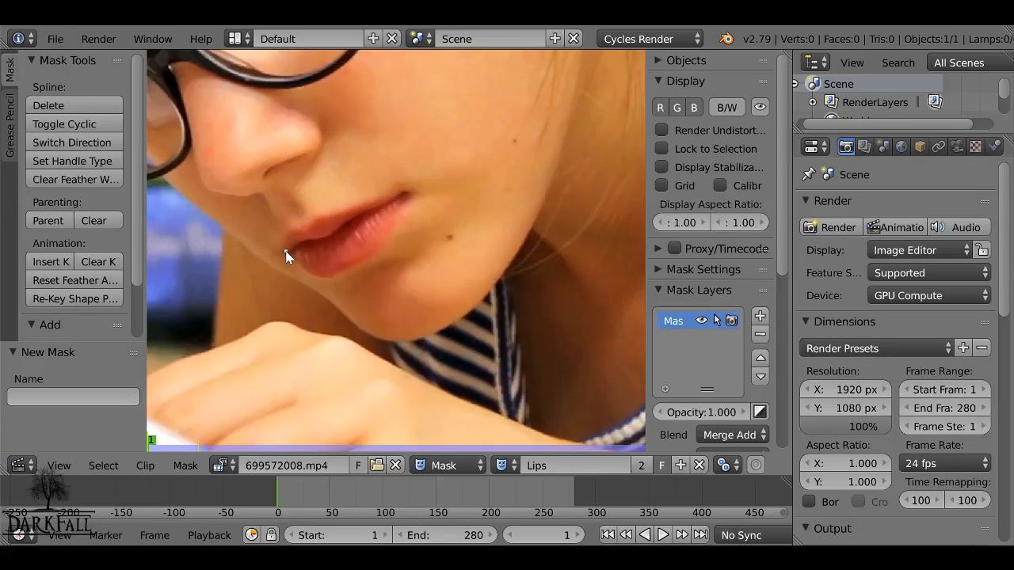
left_click(294, 230, "ctrl")
left_click(302, 233, "ctrl")
left_click(309, 221, "ctrl")
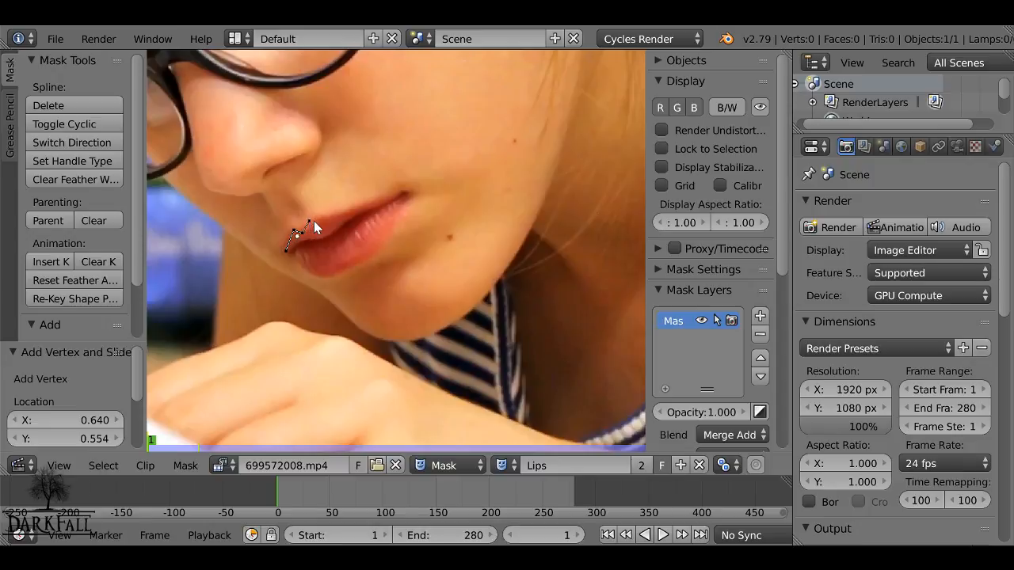
left_click(403, 195, "ctrl")
left_click(383, 233, "ctrl")
left_click(347, 268, "ctrl")
left_click(315, 273, "ctrl")
left_click(294, 260, "ctrl")
- Add one more mask point at the left mouth corner and close the lip outline into a cyclic spline
scroll(321, 249, "up", 4)
scroll(439, 223, "up", 2)
middle_click_drag(439, 224, 369, 267)
left_click(369, 215, "ctrl")
middle_click_drag(392, 208, 384, 220)
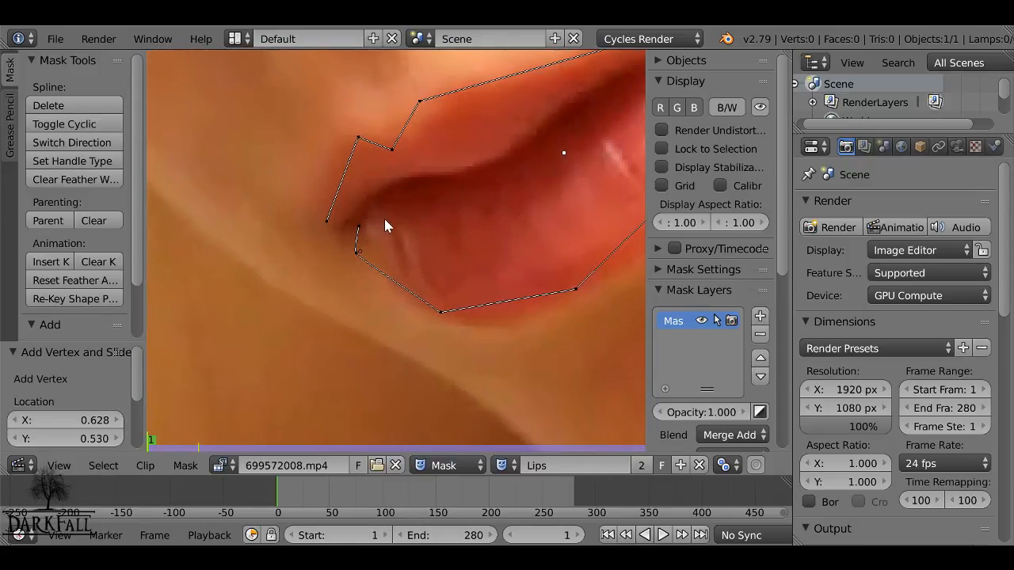
key("alt+c")
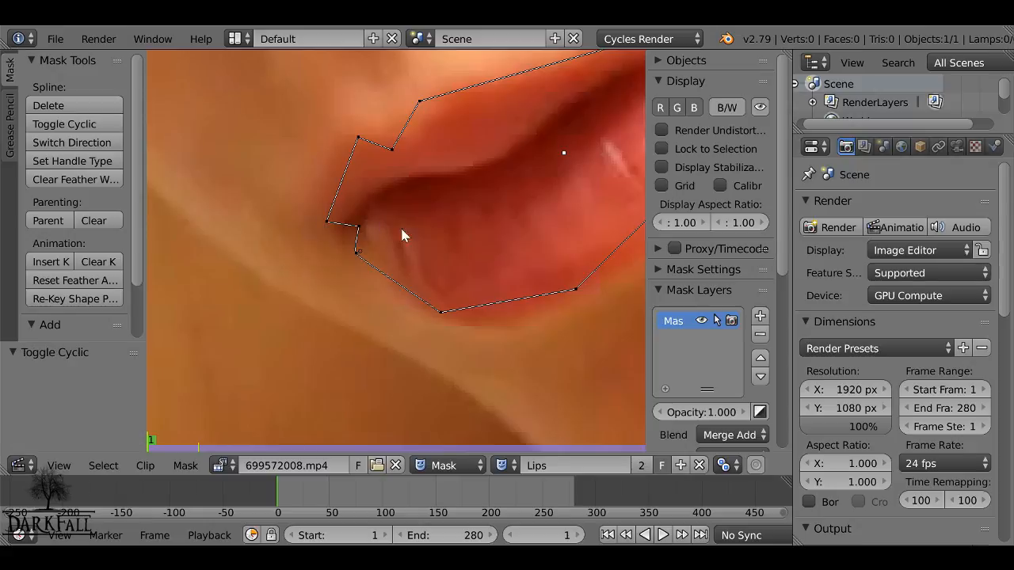
scroll(290, 285, "down", 2)
scroll(477, 205, "down", 1)
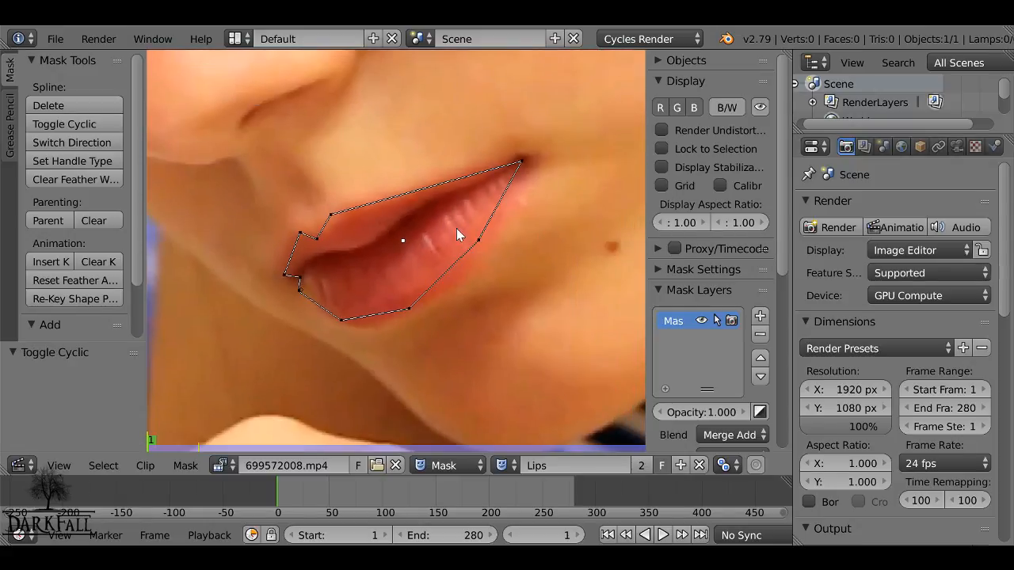
- Set the handle type of all lip mask points to Auto
key("a")
key("a")
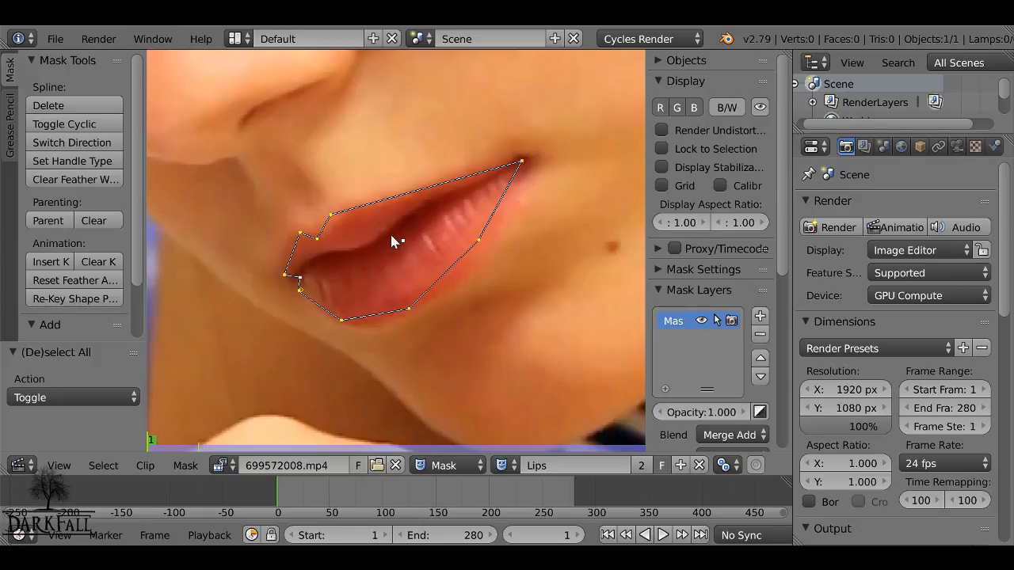
key("v")
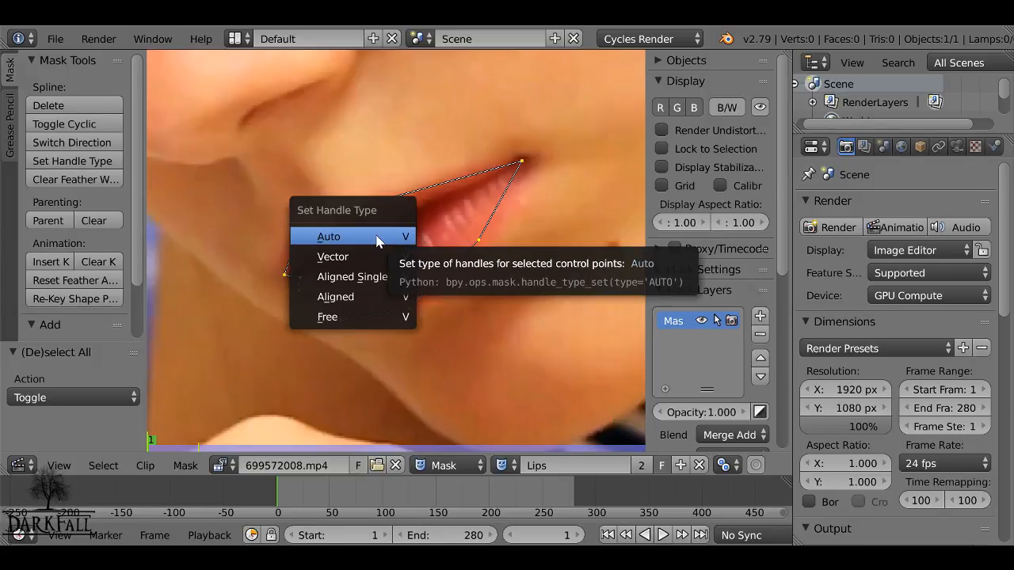
left_click(323, 241)
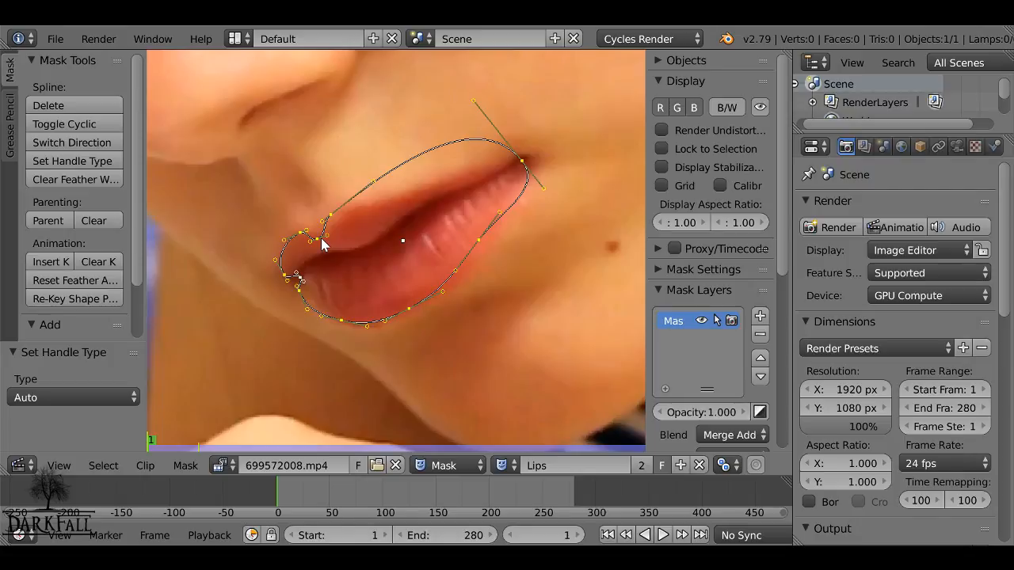
- Shorten the handles of the mask point at the right mouth corner so the curve follows the lips
middle_click_drag(500, 182, 465, 232)
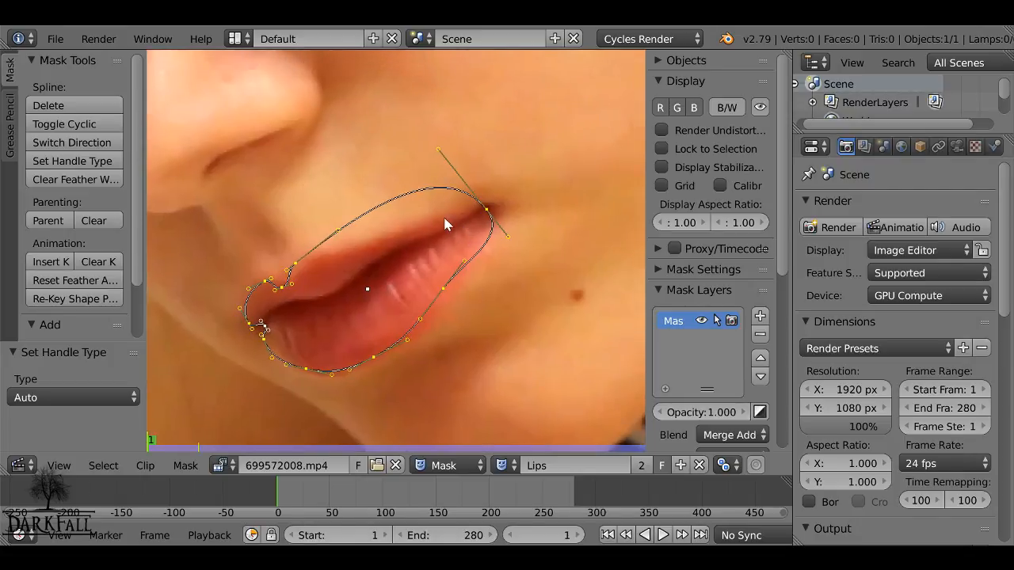
scroll(397, 179, "up", 3)
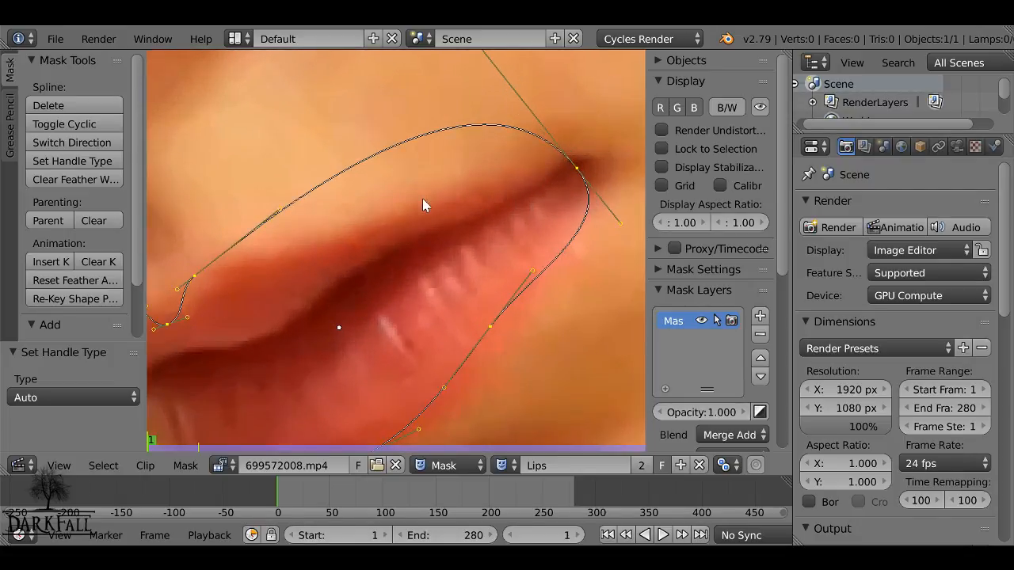
middle_click_drag(422, 205, 319, 283)
middle_click_drag(479, 247, 415, 248)
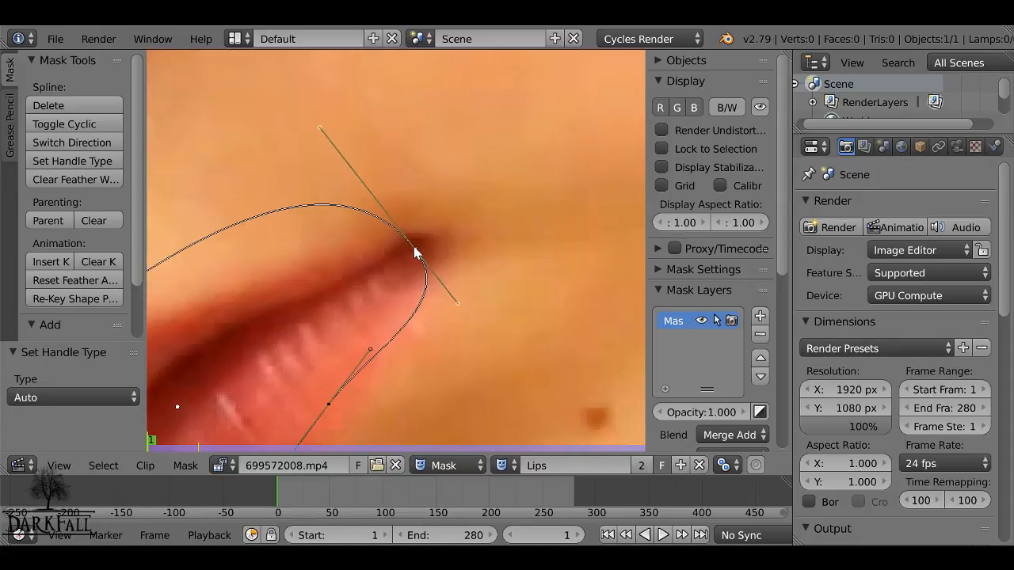
left_click(415, 247)
left_click_drag(318, 128, 318, 134)
mouse_move(339, 158)
left_mouse_down()
mouse_move(333, 145)
mouse_move(352, 153)
left_mouse_up()
left_click_drag(465, 298, 427, 267)
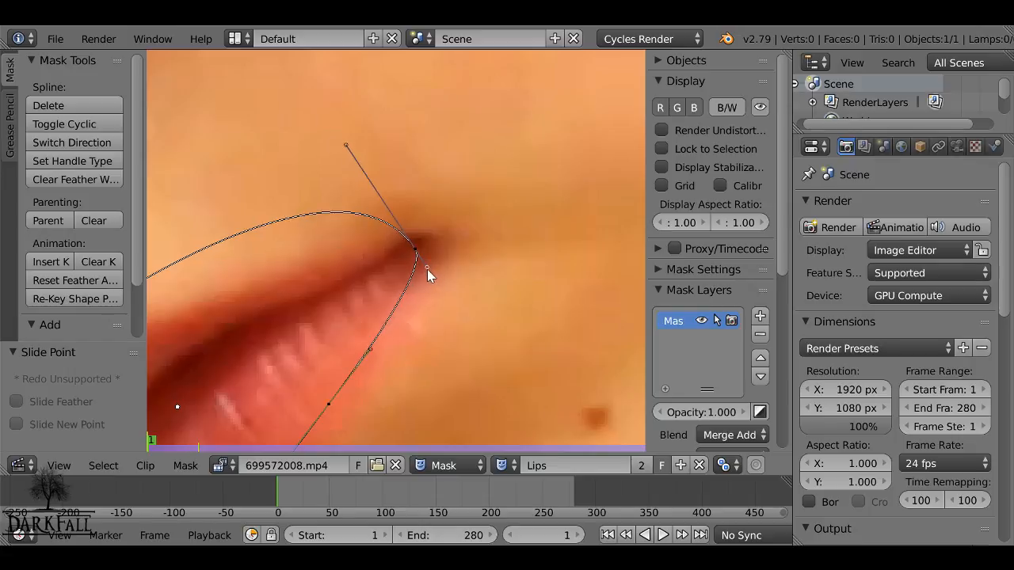
left_click_drag(344, 147, 397, 238)
left_click(276, 295)
- Reposition the mask points at the cupid's bow so the curve fits the edge of the upper lip
middle_click_drag(275, 295, 412, 204)
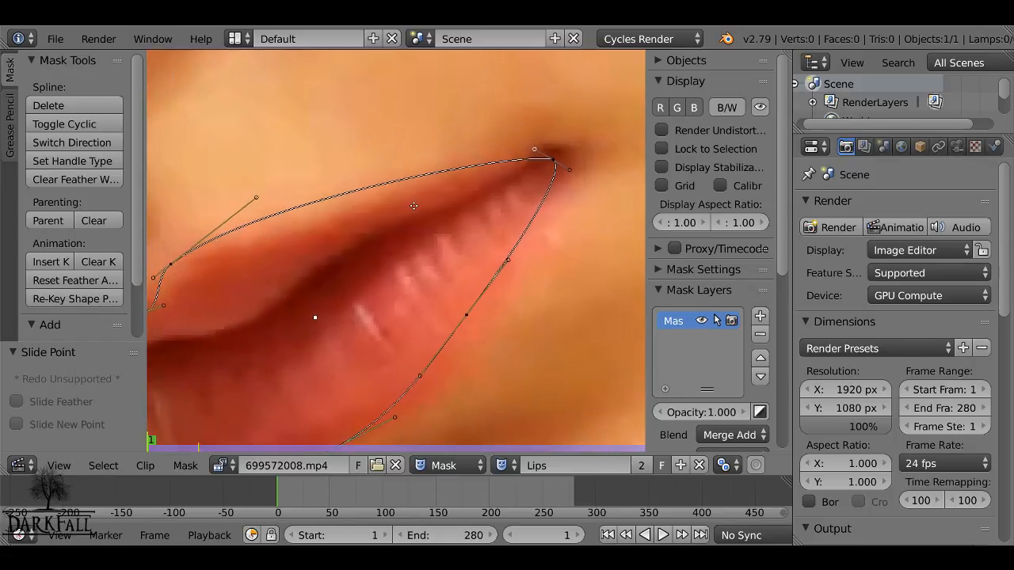
middle_click_drag(202, 245, 440, 192)
mouse_move(412, 210)
left_mouse_down()
mouse_move(416, 222)
mouse_move(435, 221)
left_mouse_up()
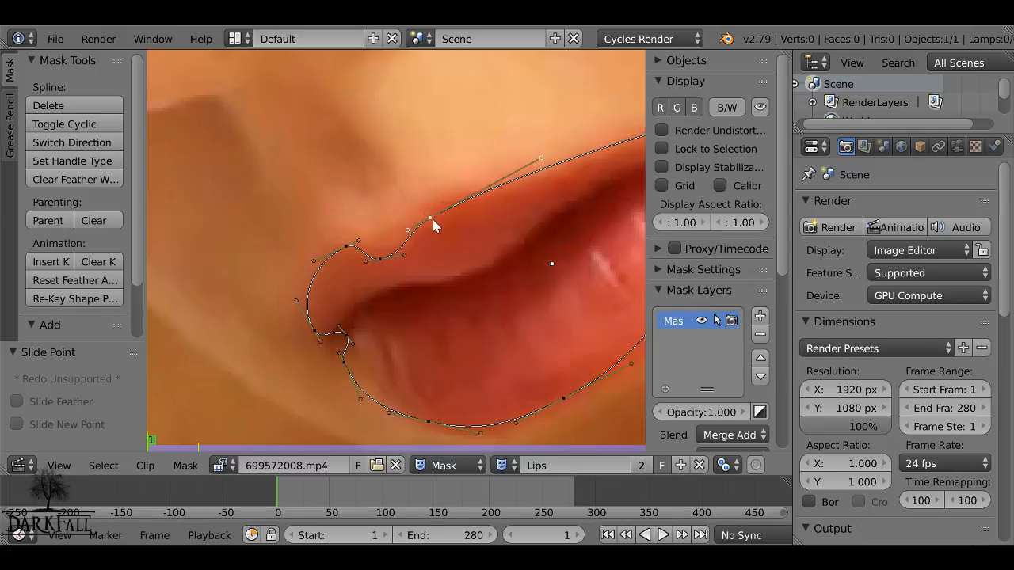
middle_click_drag(386, 231, 325, 172)
left_click_drag(285, 193, 285, 202)
middle_click_drag(371, 155, 368, 158)
scroll(368, 158, "down", 3)
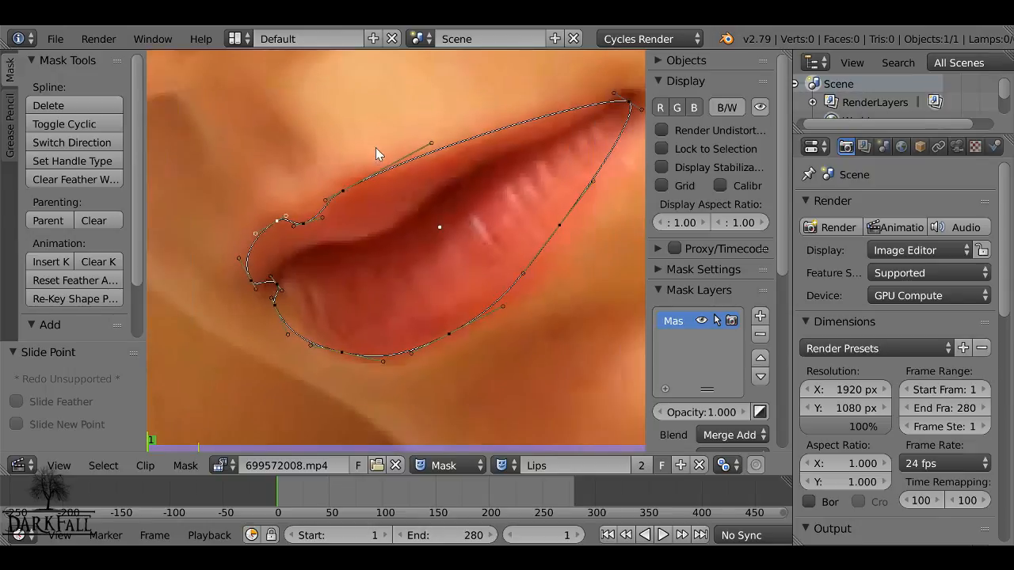
scroll(294, 111, "up", 5)
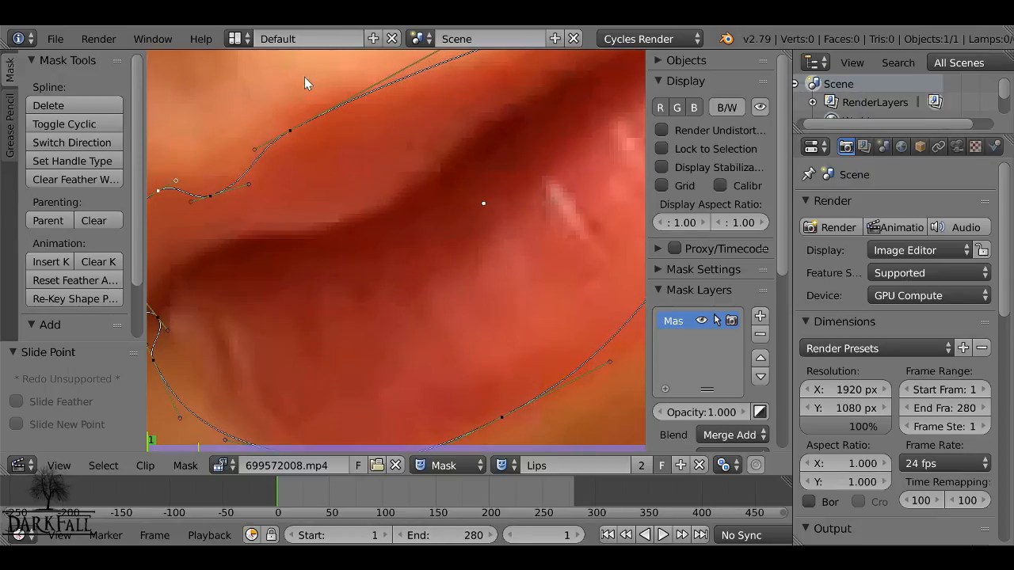
middle_click_drag(308, 105, 286, 143)
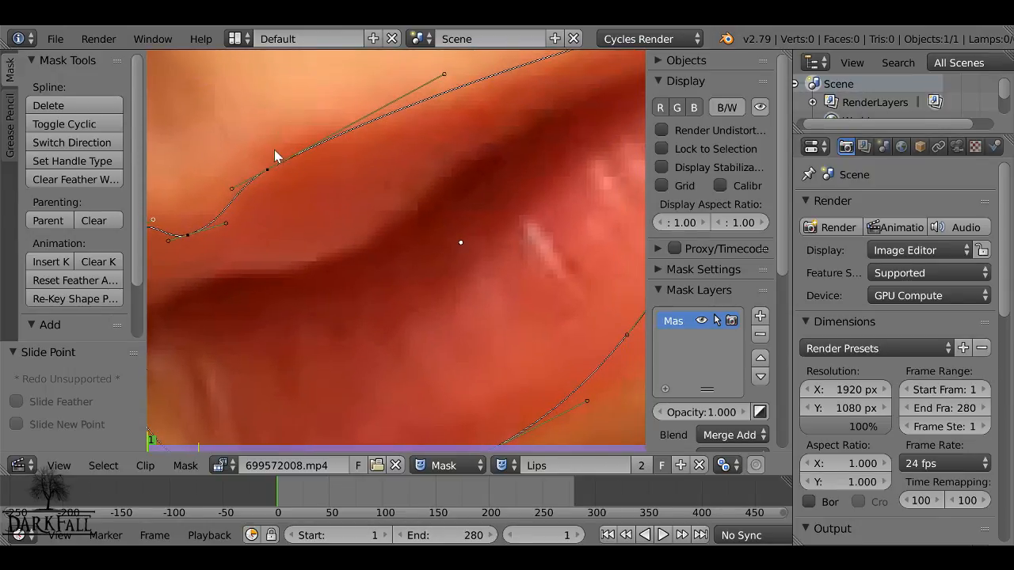
scroll(335, 132, "down", 2)
scroll(337, 135, "up", 3)
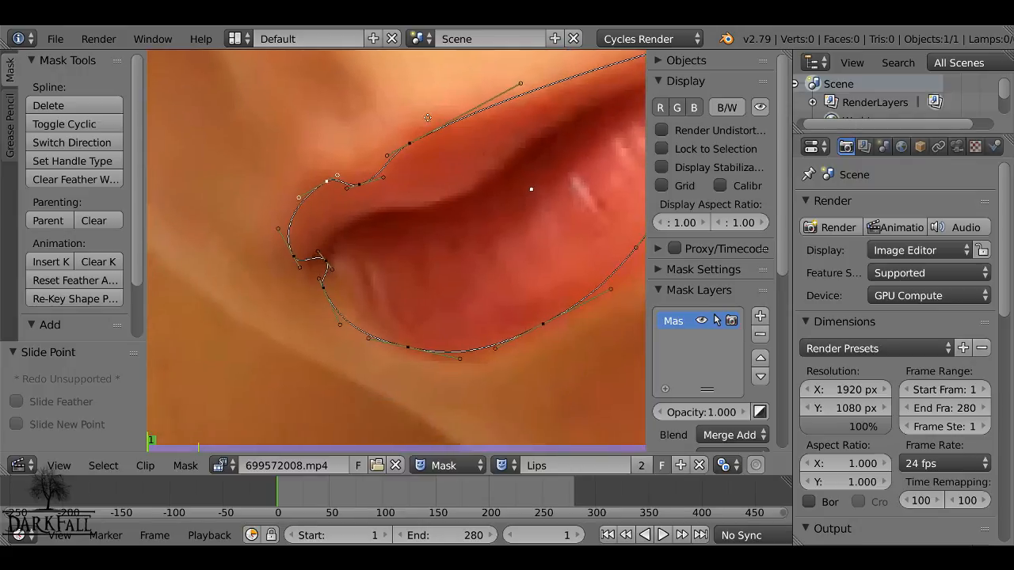
left_click_drag(338, 146, 363, 136)
left_click(327, 149)
- Shorten the handles of the inner mask point at the left mouth corner and move both corner points onto the lip line
middle_click_drag(363, 134, 380, 73)
scroll(380, 72, "up", 3)
middle_click_drag(326, 99, 367, 257)
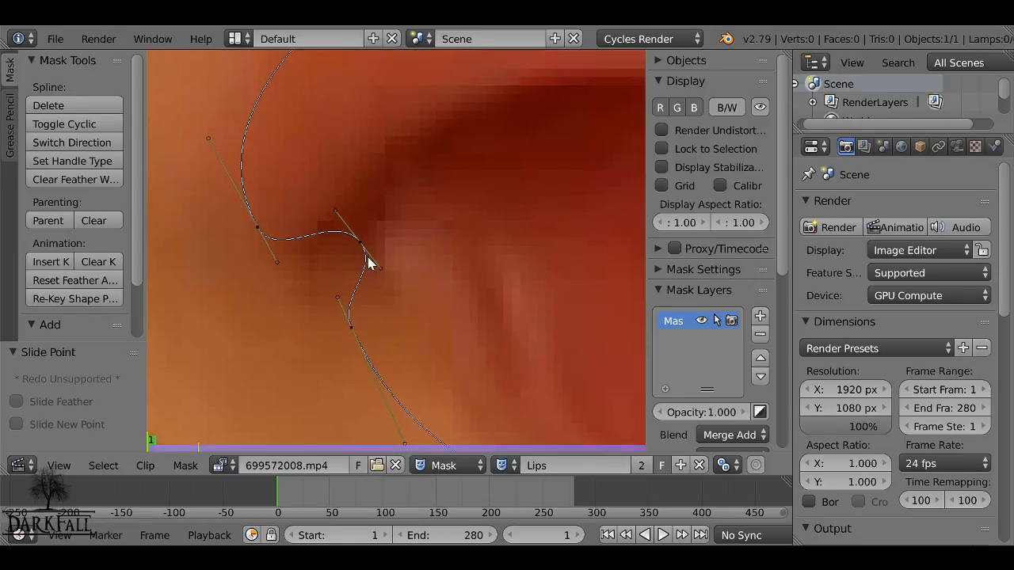
left_click_drag(335, 217, 351, 231)
left_click_drag(386, 266, 352, 229)
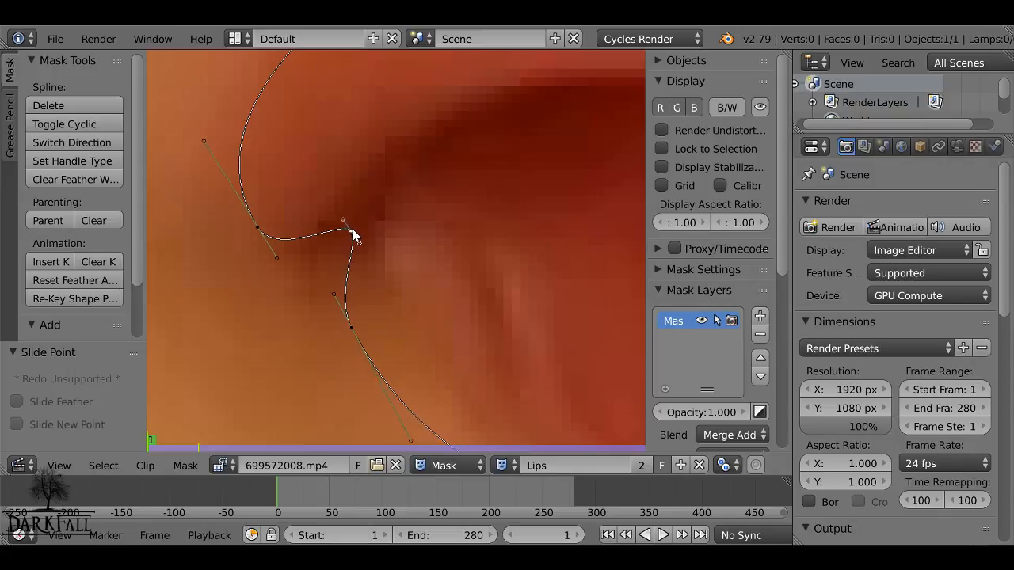
left_click_drag(262, 225, 293, 224)
- Move the mask point below the left mouth corner inward onto the edge of the lower lip
scroll(307, 243, "down", 2)
middle_click_drag(297, 247, 250, 191)
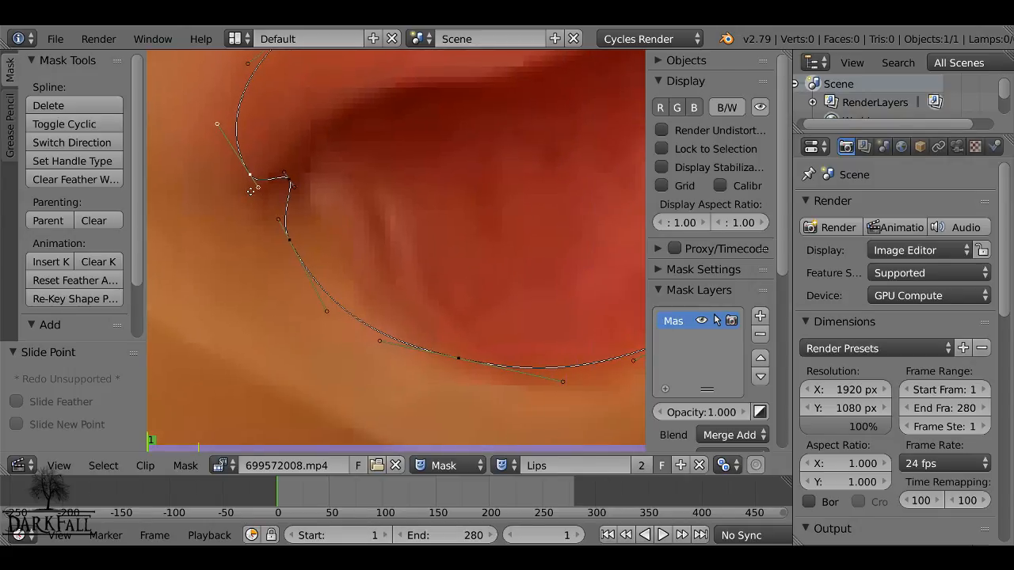
left_click_drag(287, 237, 331, 188)
- Rotate the inner mask point at the left mouth corner by -66.6° and slide it into place on the lip line
left_click(286, 180)
scroll(324, 176, "up", 1)
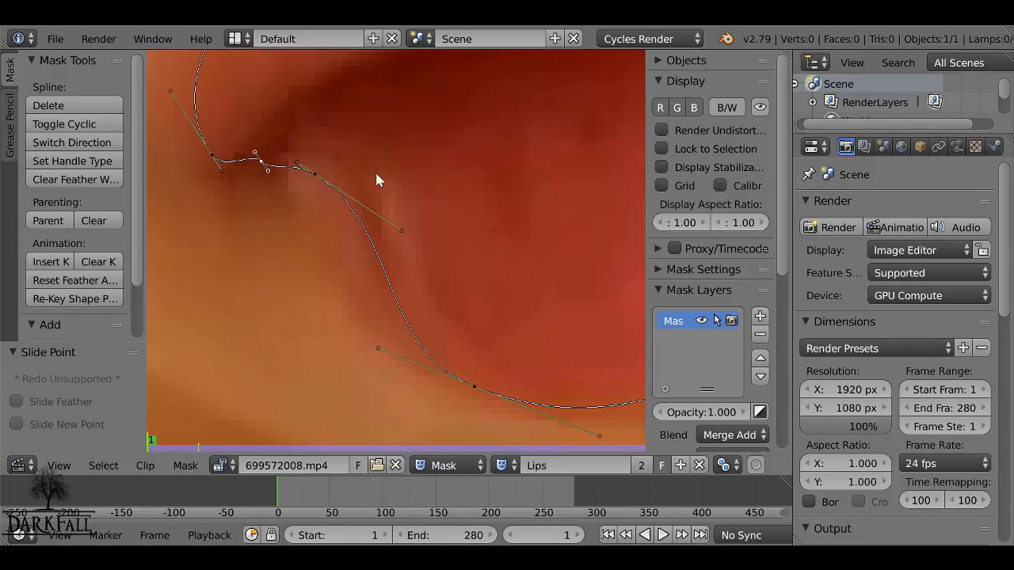
key("r")
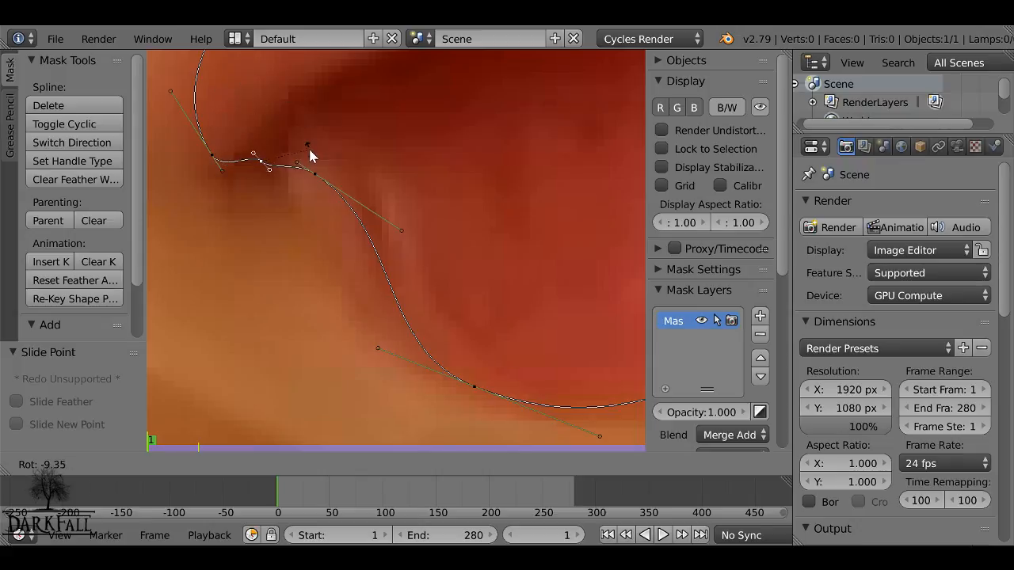
left_click(283, 97)
scroll(269, 151, "up", 2)
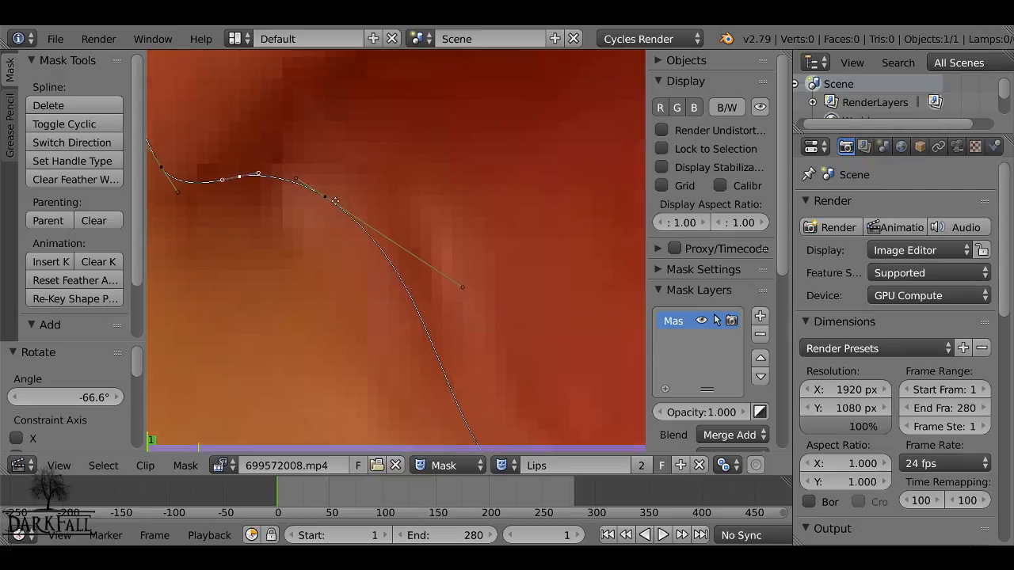
middle_click_drag(336, 201, 346, 214)
left_click_drag(251, 189, 258, 176)
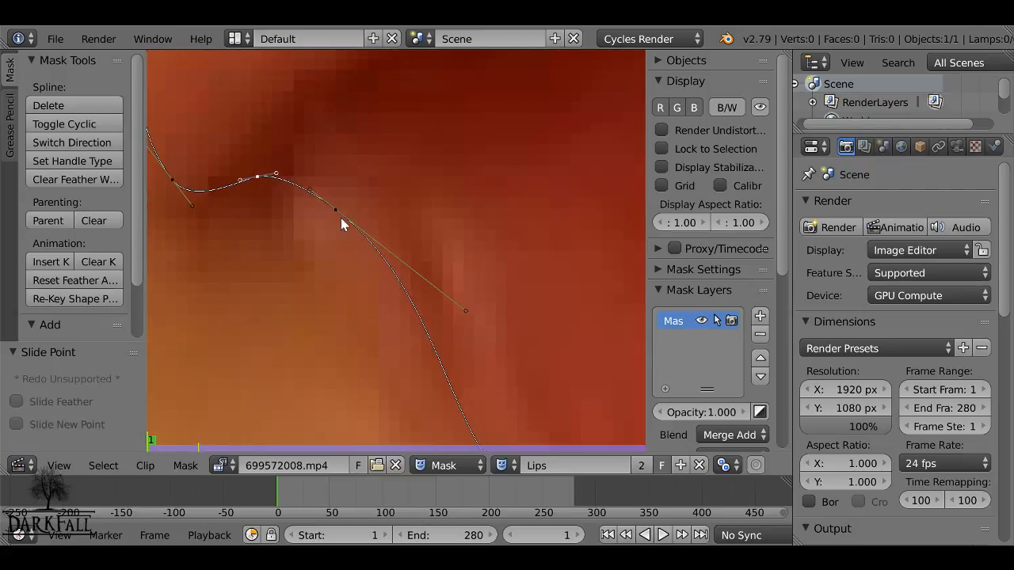
- Move the mask points from the left mouth corner along the lower lip onto the lip's lower edge
left_click_drag(340, 218, 345, 210)
scroll(345, 211, "down", 3)
middle_click_drag(446, 289, 287, 202)
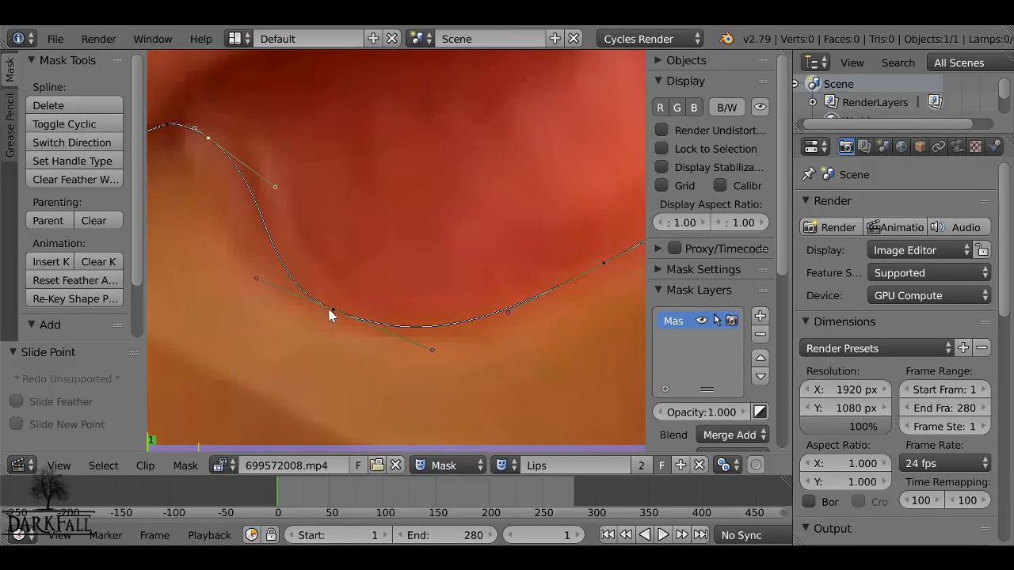
left_click_drag(329, 309, 337, 301)
middle_click_drag(580, 265, 390, 277)
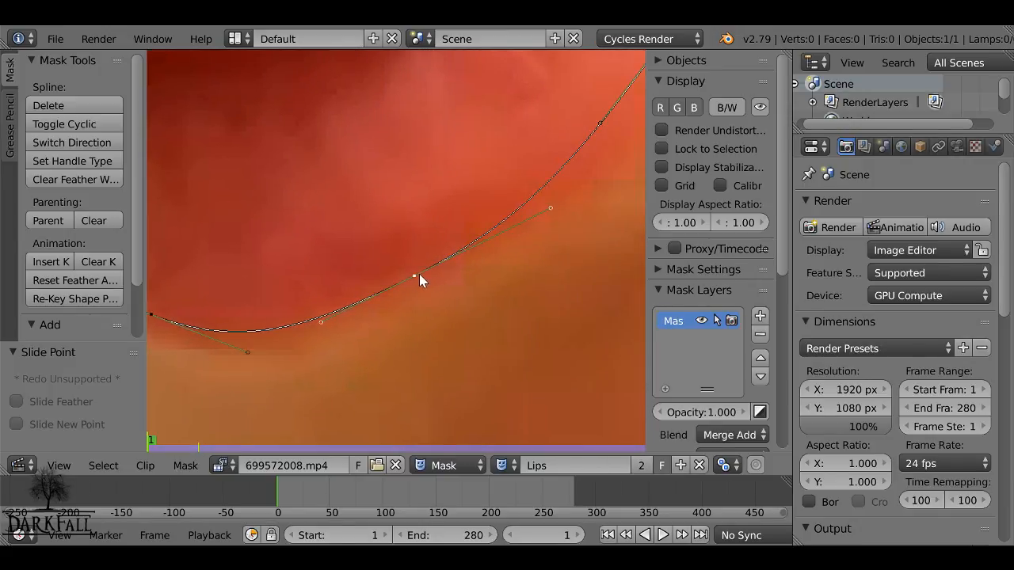
left_click_drag(419, 274, 412, 264)
scroll(412, 264, "down", 4)
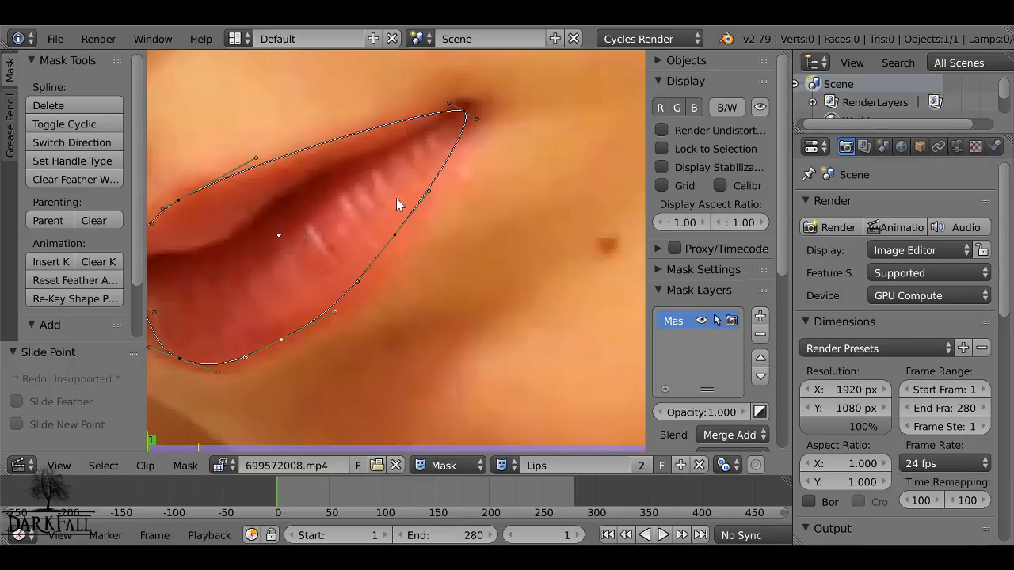
- Reshape the handles of the mask point at the upper lip's peak so the curve follows the lip edge
left_click_drag(257, 157, 273, 175)
middle_click_drag(230, 189, 332, 171)
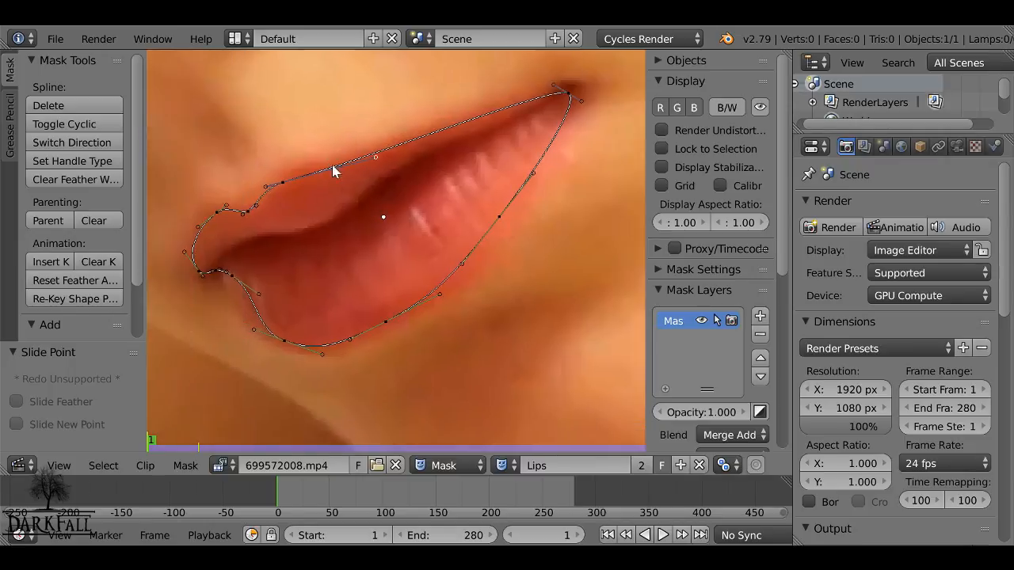
scroll(333, 166, "up", 1)
left_click_drag(254, 164, 266, 154)
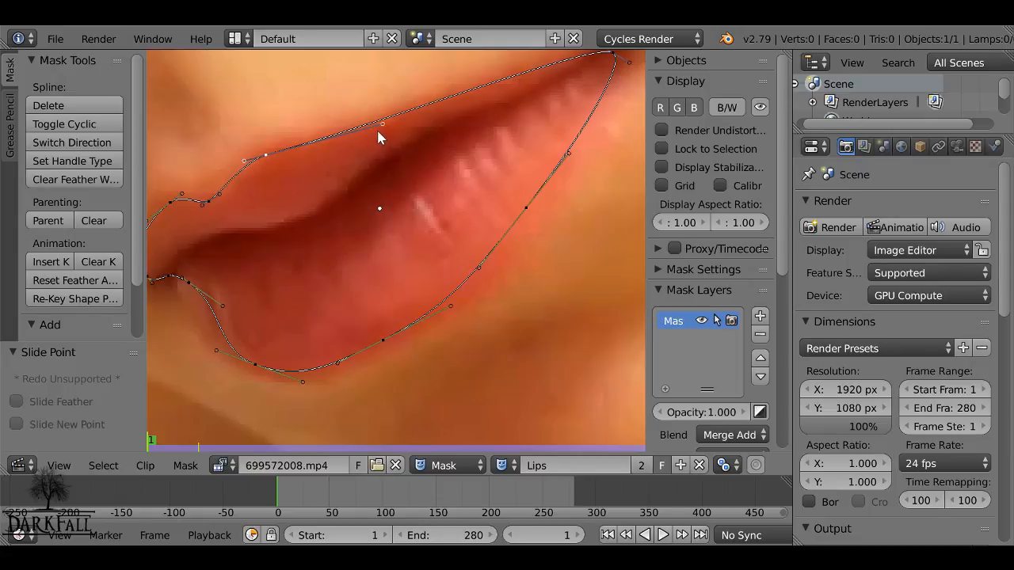
left_click_drag(378, 138, 371, 153)
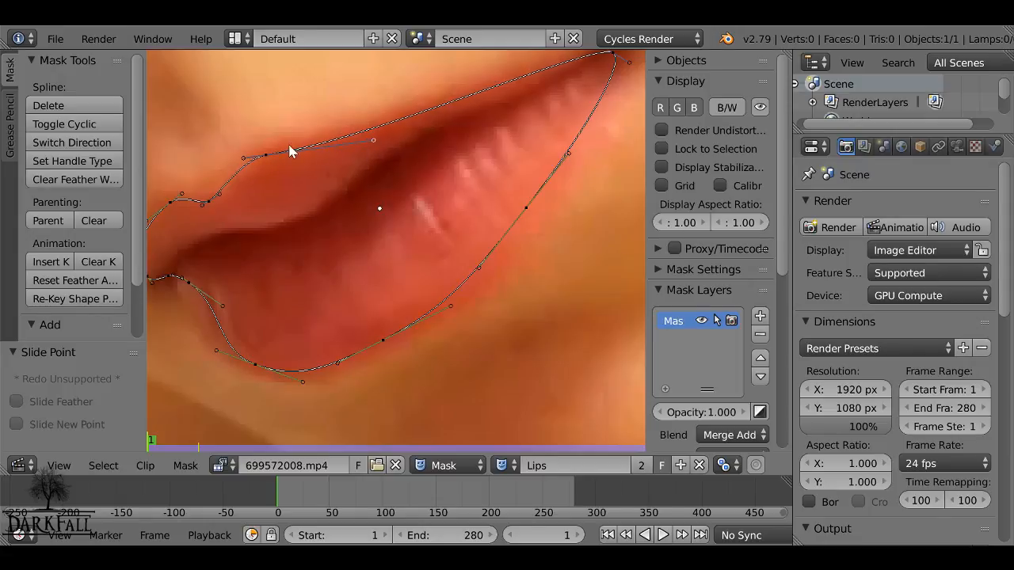
- Shift the mask points at the upper lip's peak and the cupid's bow dip slightly toward the right mouth corner
middle_click_drag(281, 147, 313, 149)
left_click_drag(307, 151, 314, 150)
left_click_drag(241, 198, 251, 194)
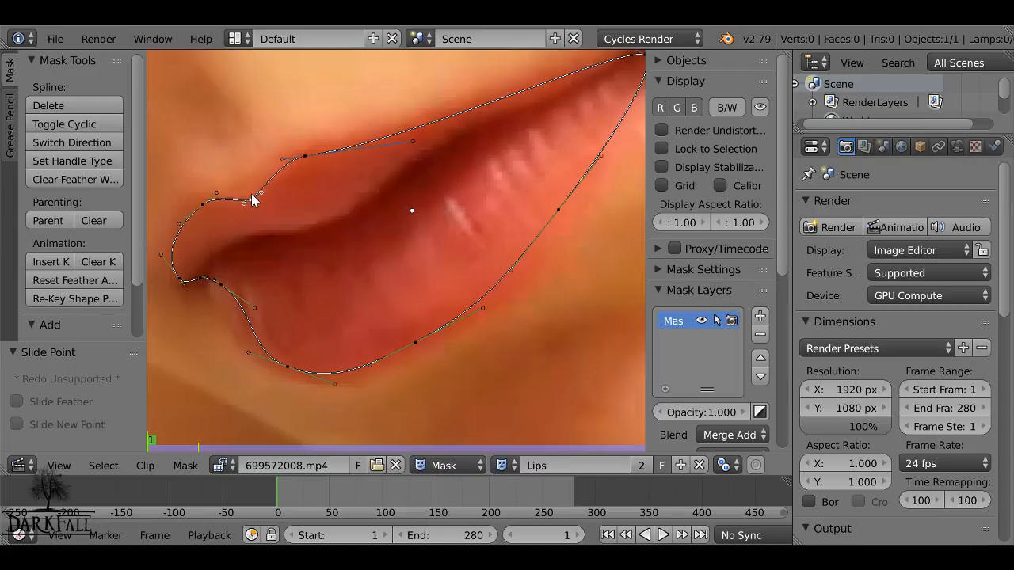
scroll(309, 198, "down", 2)
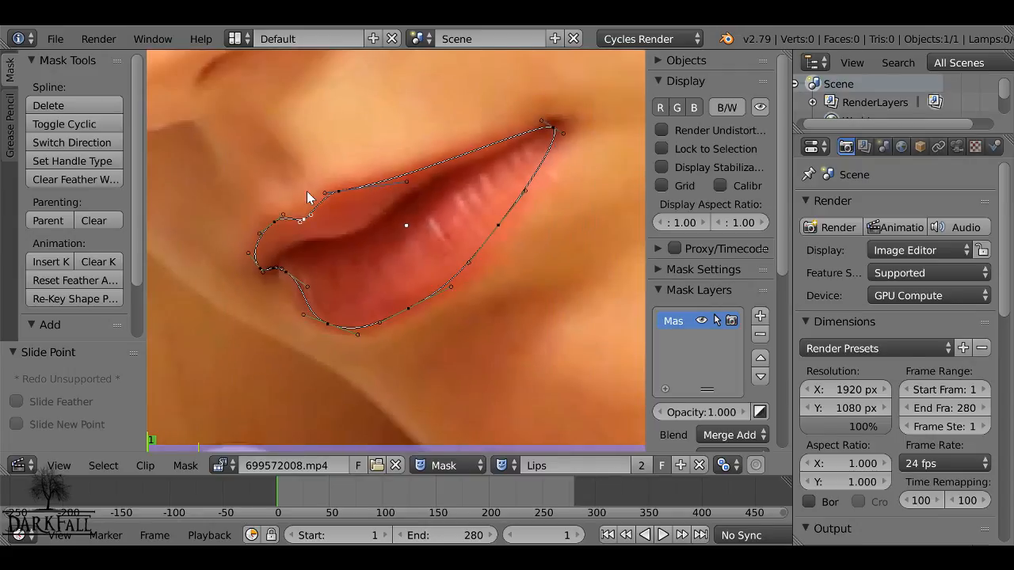
scroll(416, 198, "down", 2)
middle_click_drag(420, 199, 340, 227)
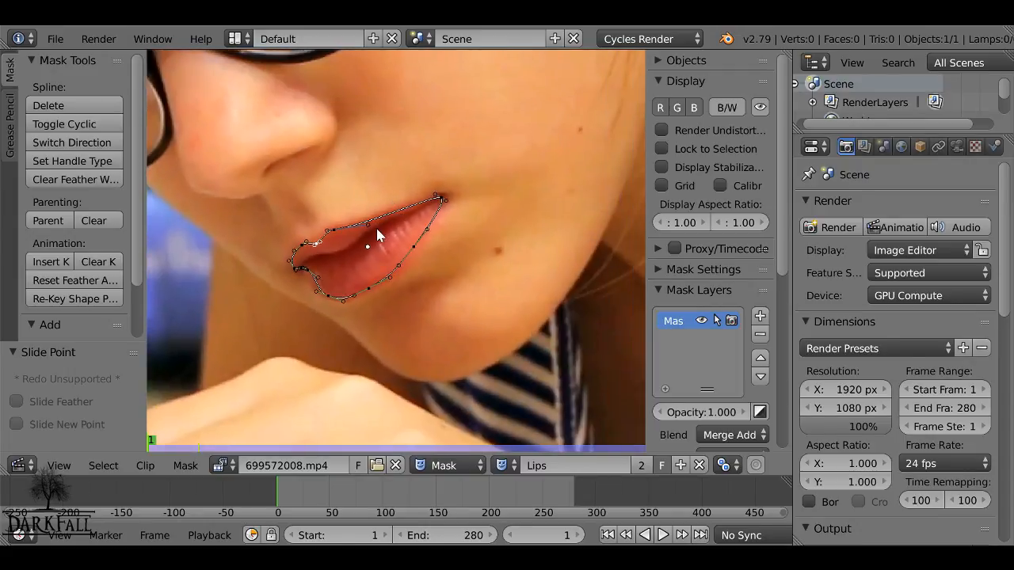
scroll(377, 234, "down", 2)
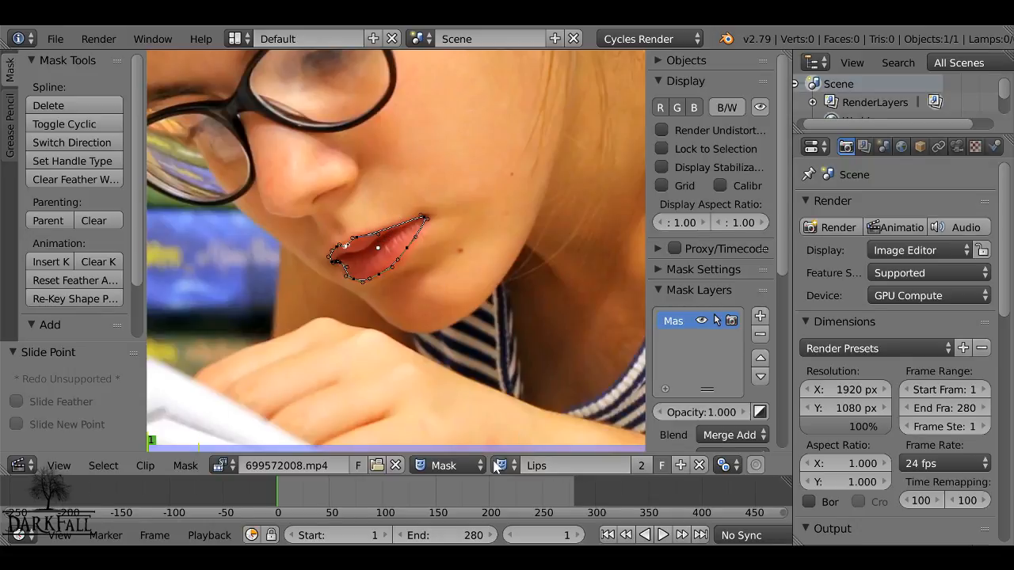
- Switch the clip editor from Mask mode to Tracking mode
left_click(440, 466)
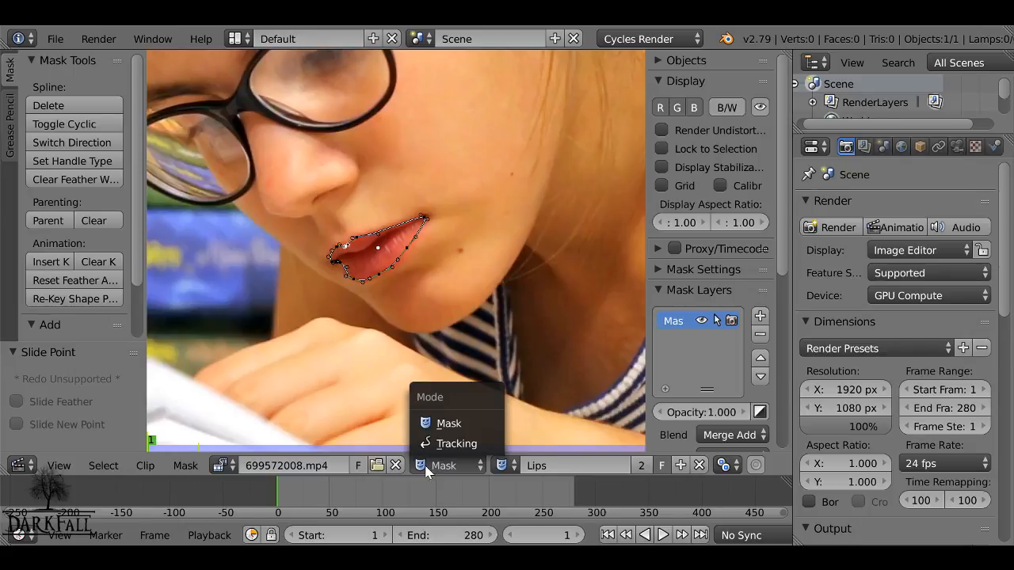
left_click(445, 426)
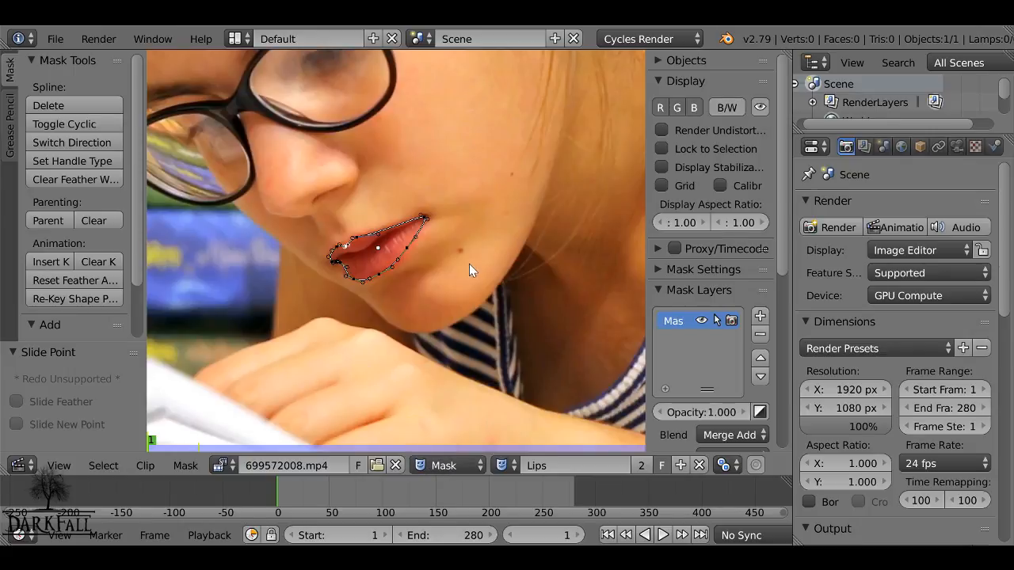
key("ctrl+Tab")
scroll(468, 263, "down", 2)
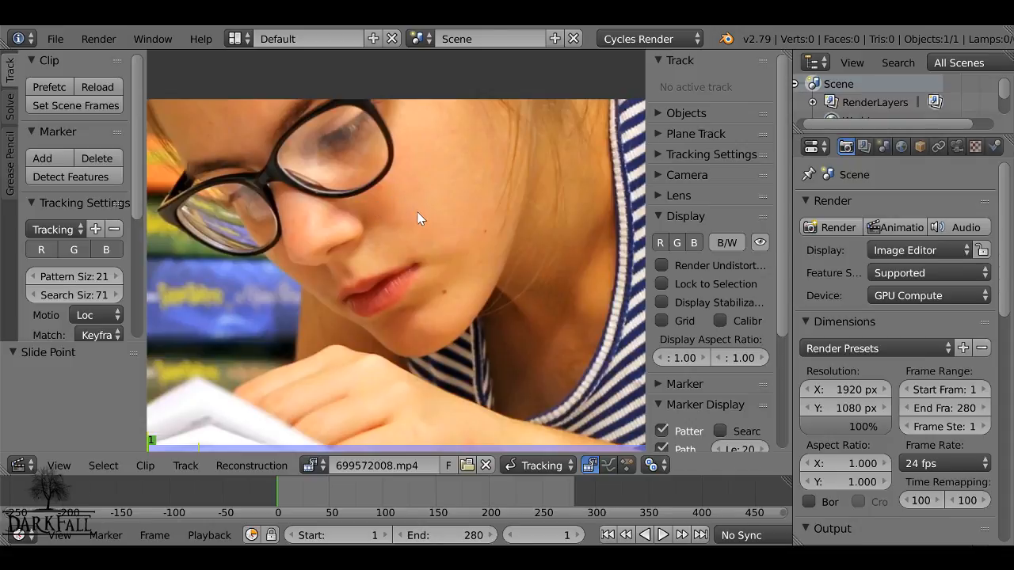
- Inspect the right mouth corner as a tracking feature, scrub to frame 85 to check its motion, and return to frame 1
scroll(417, 215, "up", 3)
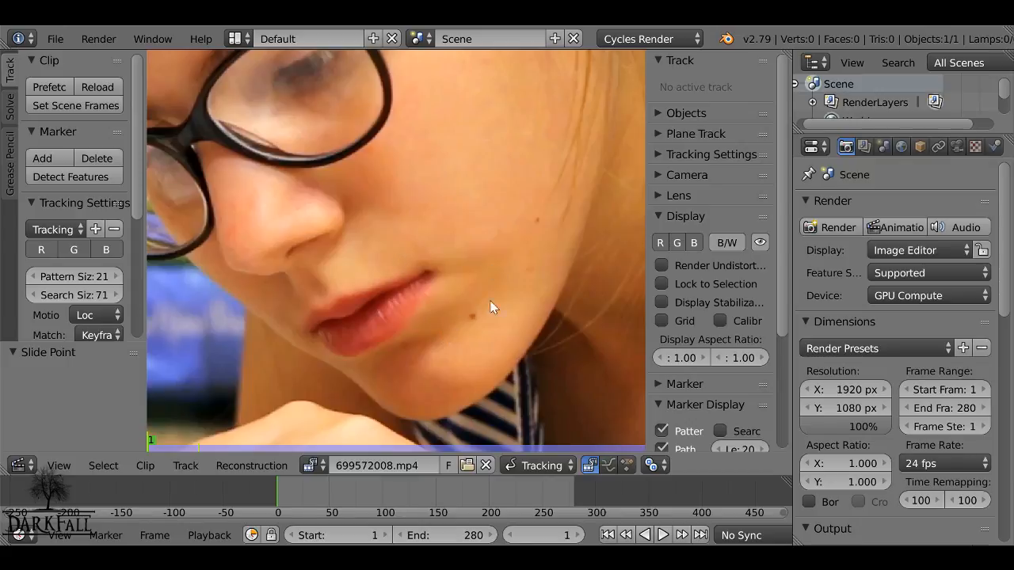
scroll(420, 313, "up", 1)
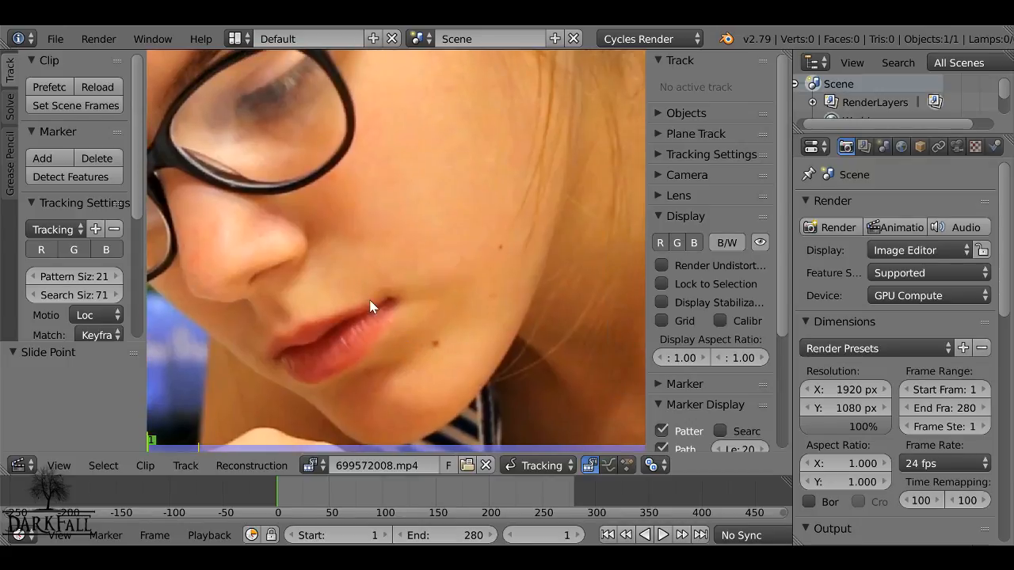
scroll(368, 307, "up", 3)
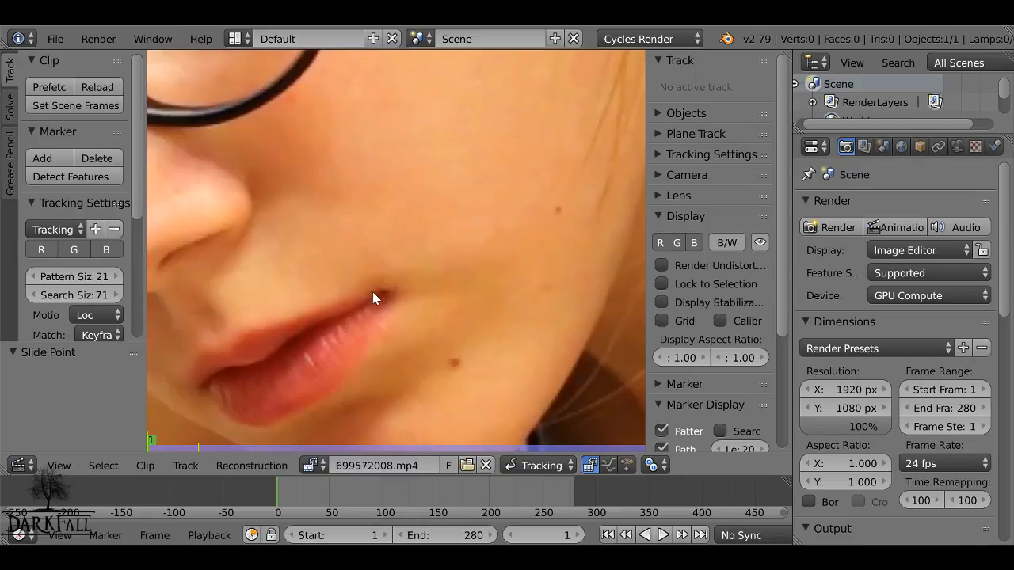
scroll(374, 295, "down", 3)
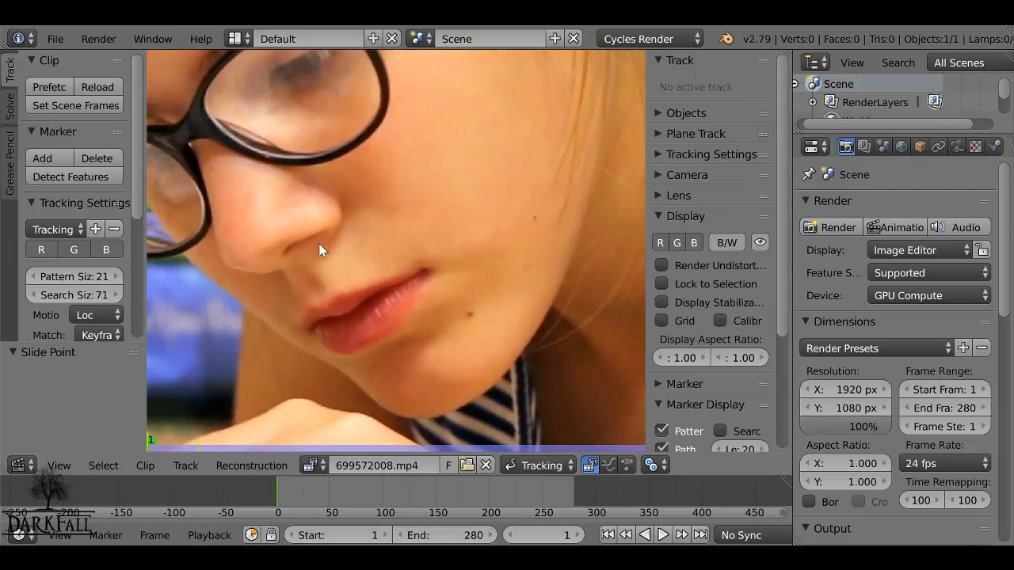
left_click_drag(284, 486, 367, 484)
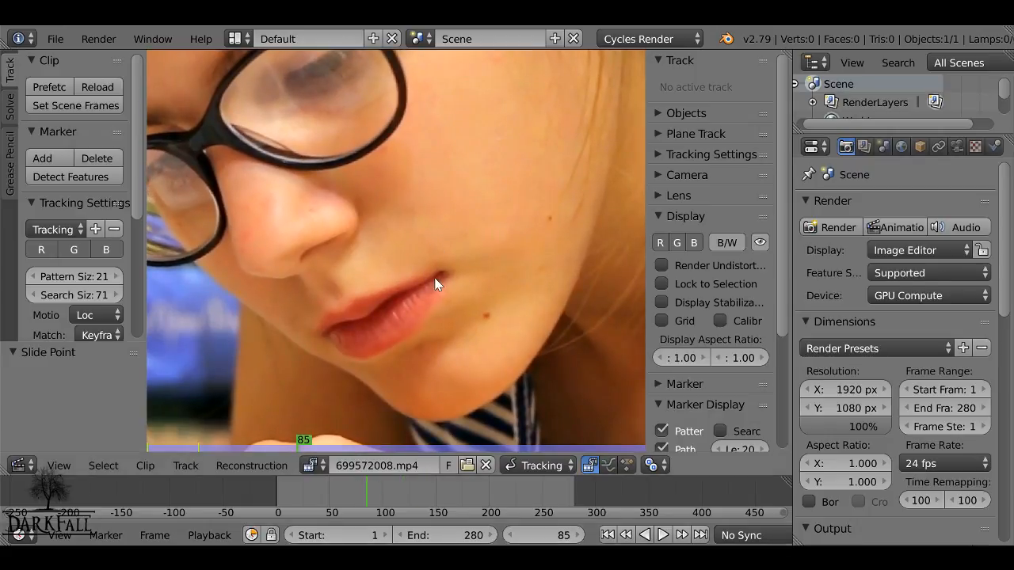
left_click(607, 535)
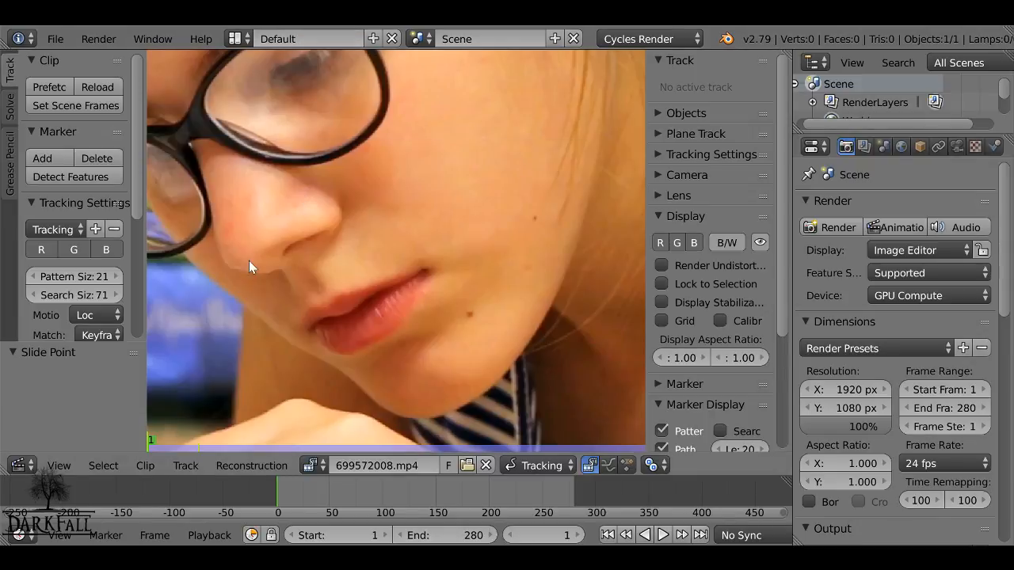
- Set the tracking pattern match to Previous frame with Normalize enabled, and show the markers' search area
scroll(108, 308, "down", 2)
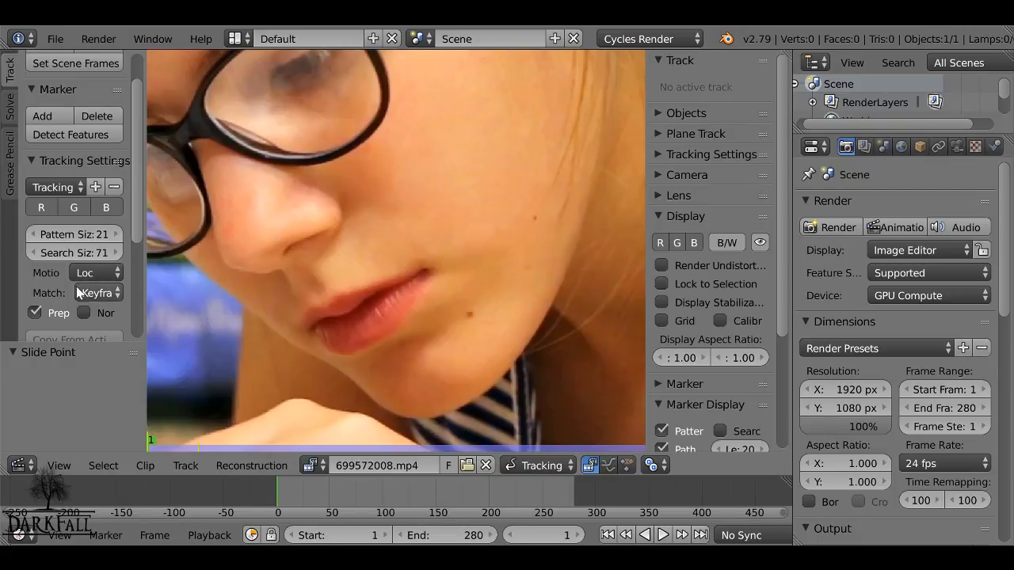
scroll(79, 293, "down", 1)
left_click(93, 271)
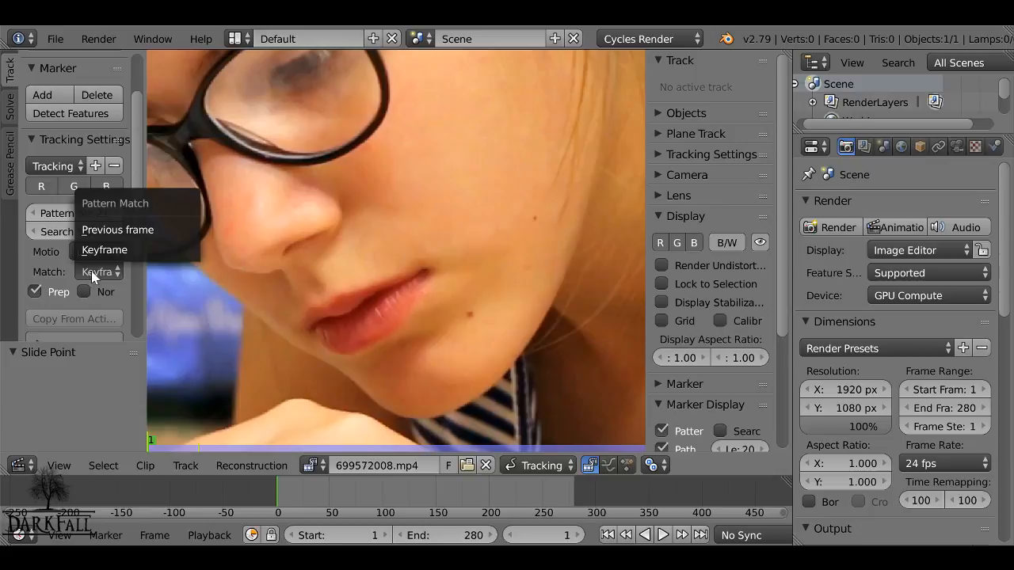
left_click(127, 230)
scroll(79, 277, "down", 1)
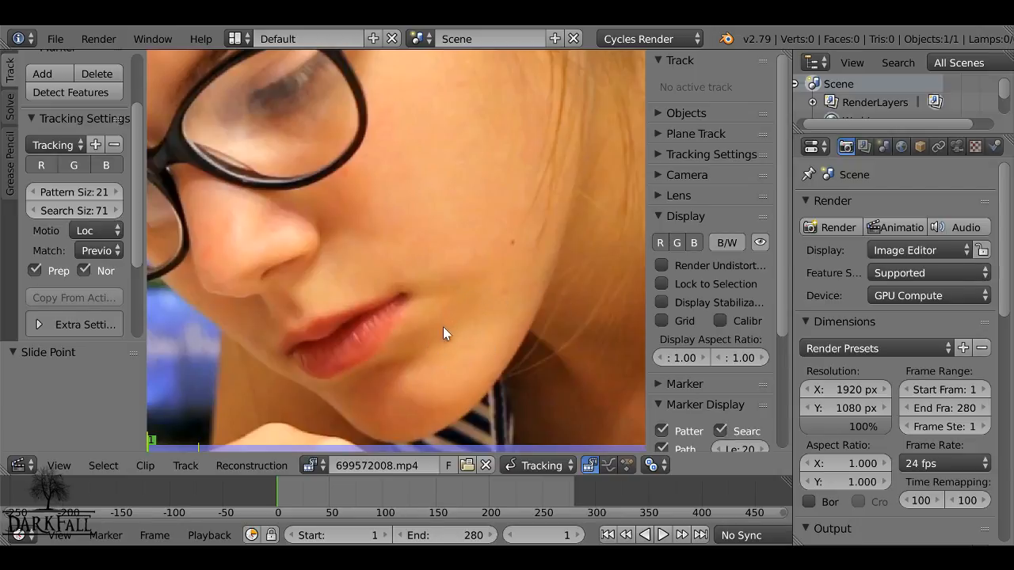
- Add a tracking marker at the right mouth corner, scaled up by 2.398, and shrink its search area closer to the pattern
scroll(470, 200, "up", 5)
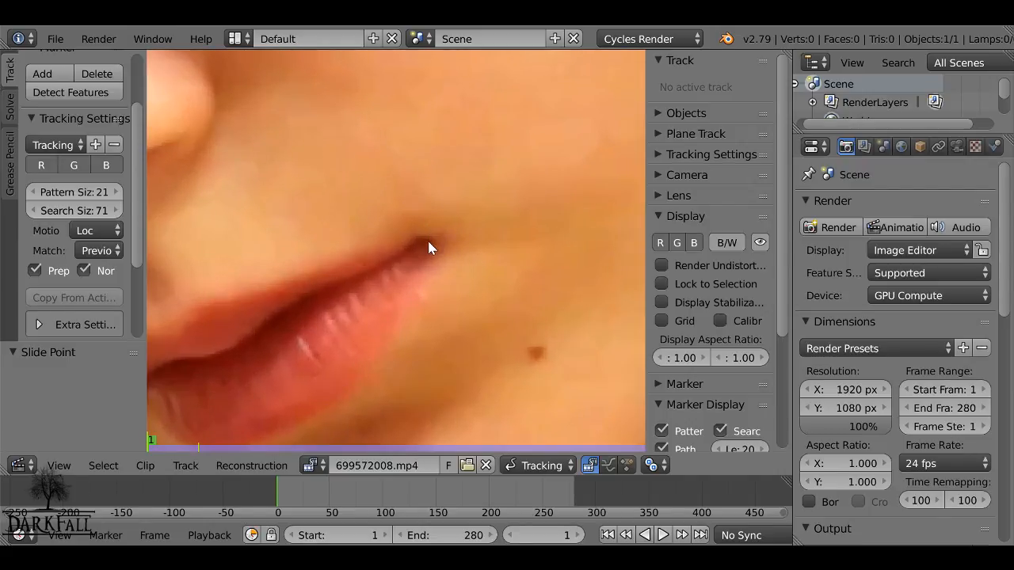
left_click(427, 238, "ctrl")
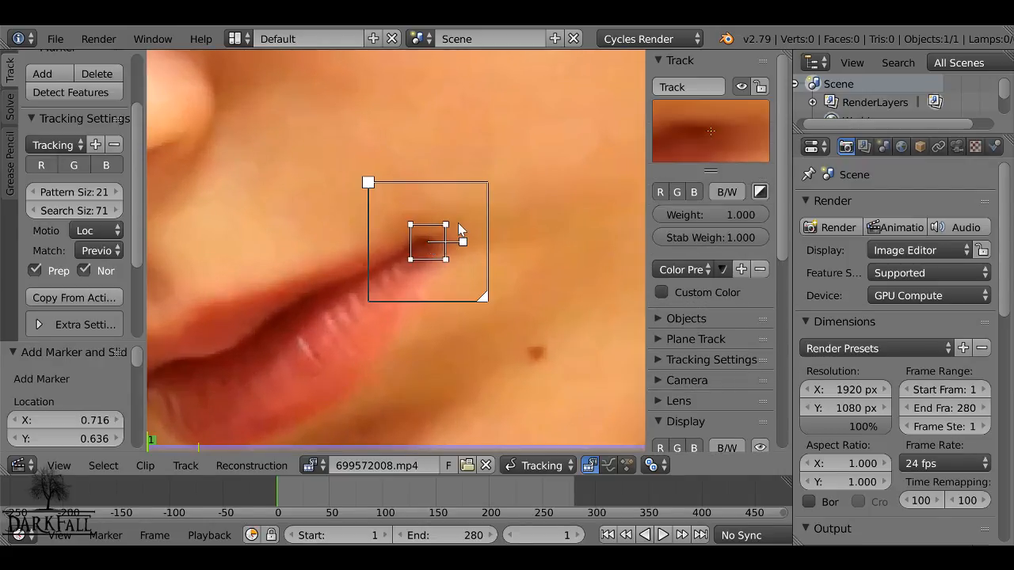
key("s")
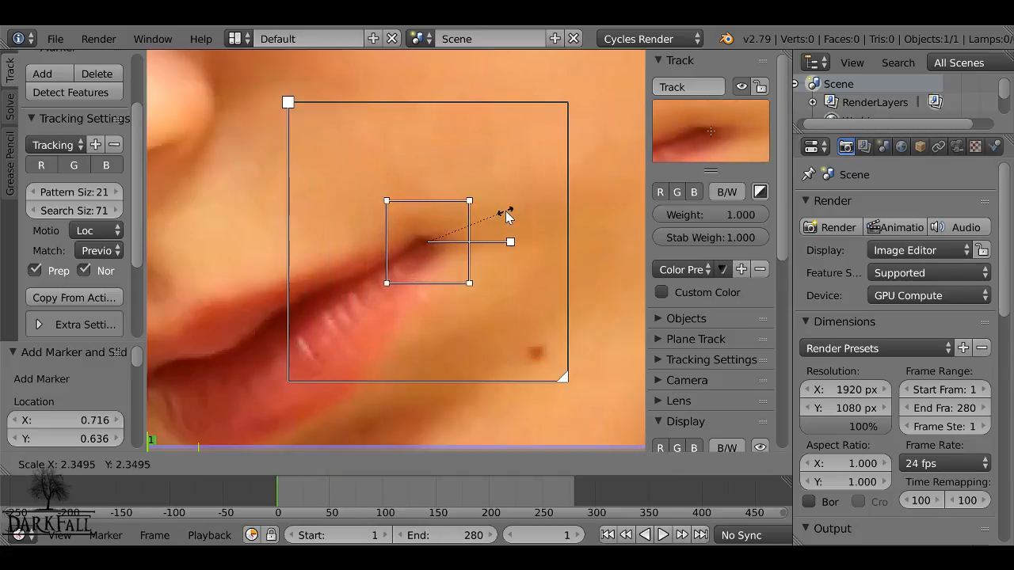
left_click(506, 209)
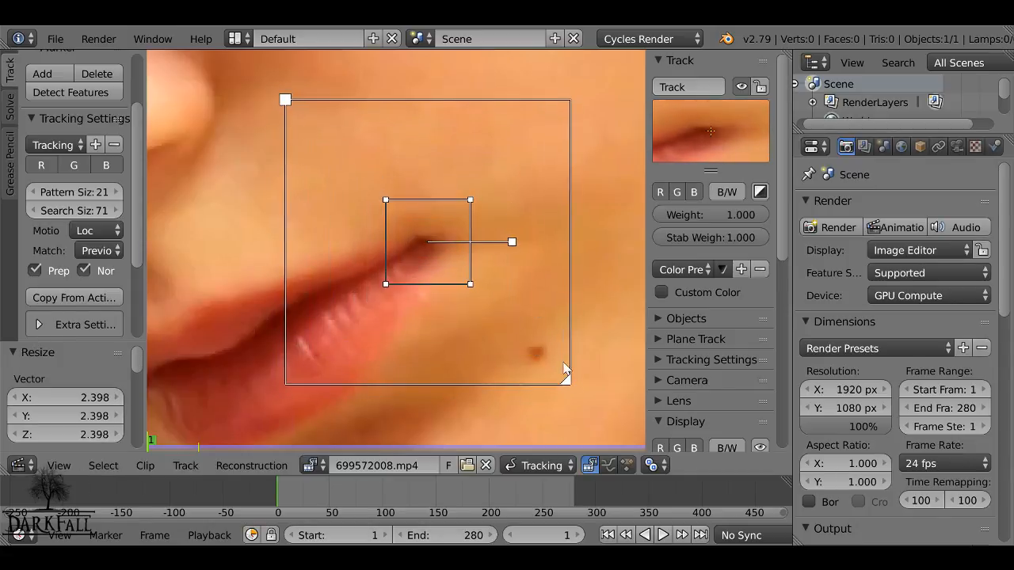
left_click_drag(565, 380, 502, 317)
scroll(420, 221, "down", 5)
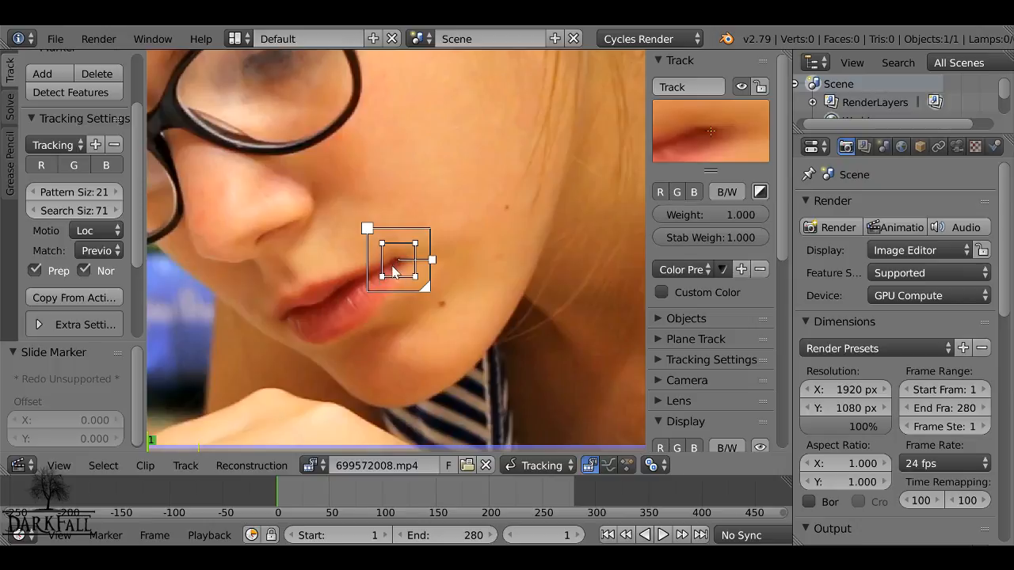
- Track the mouth corner marker forward to frame 280, scrub back to check it, and return to frame 1
scroll(394, 271, "down", 2)
scroll(394, 272, "down", 1)
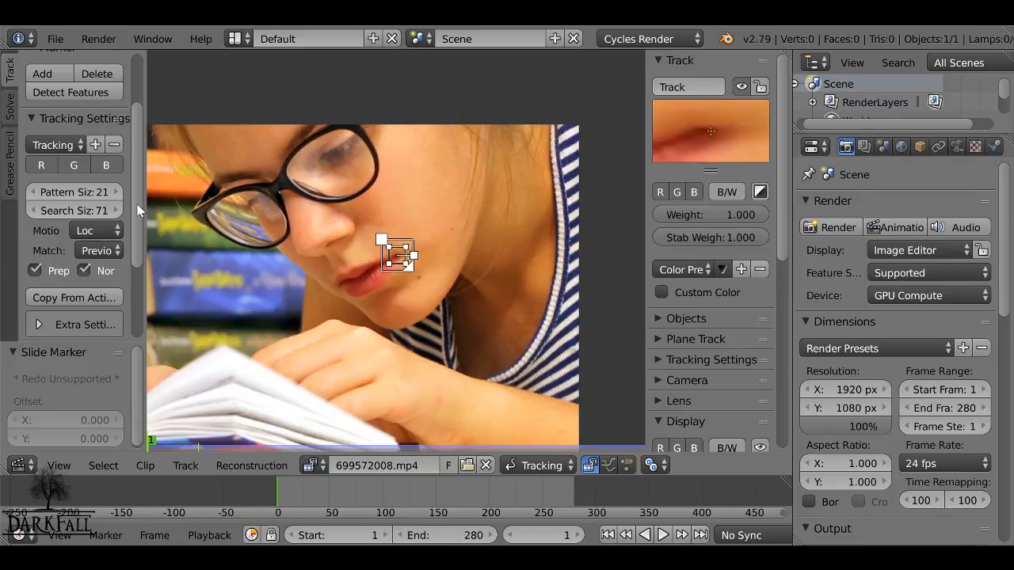
scroll(131, 254, "down", 4)
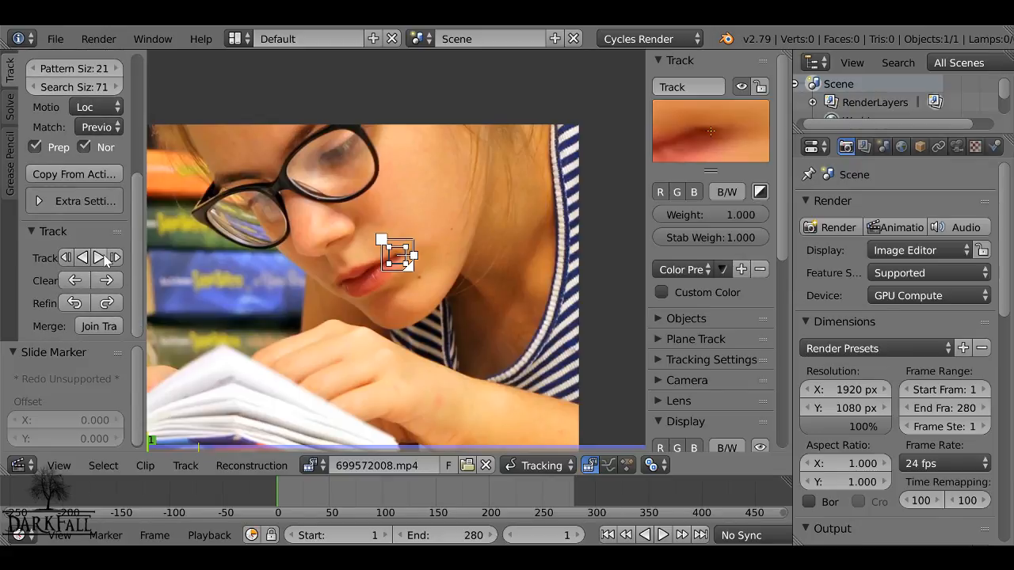
left_click(115, 257)
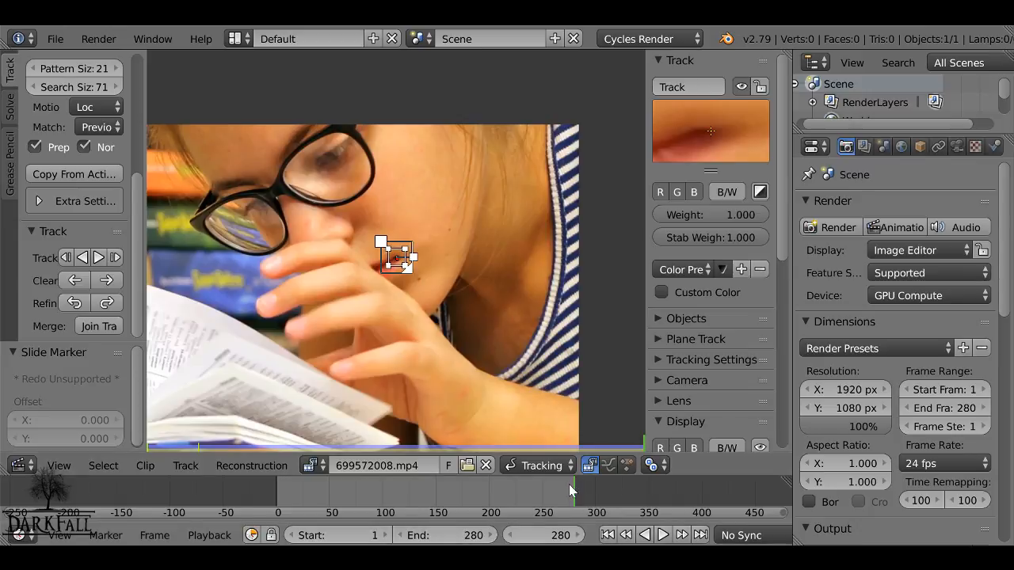
mouse_move(571, 486)
left_mouse_down()
mouse_move(335, 499)
mouse_move(469, 499)
left_mouse_up()
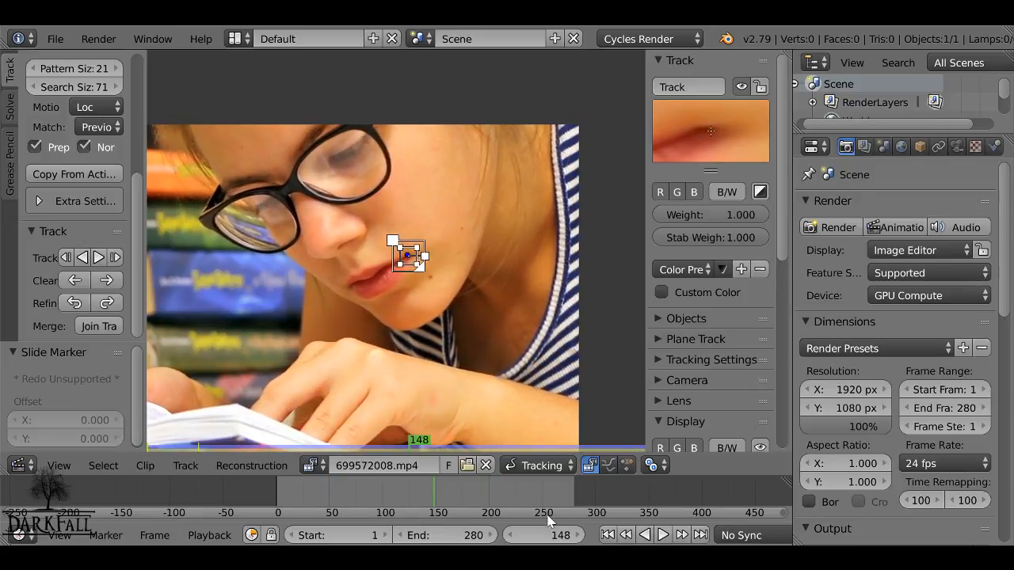
left_click(606, 536)
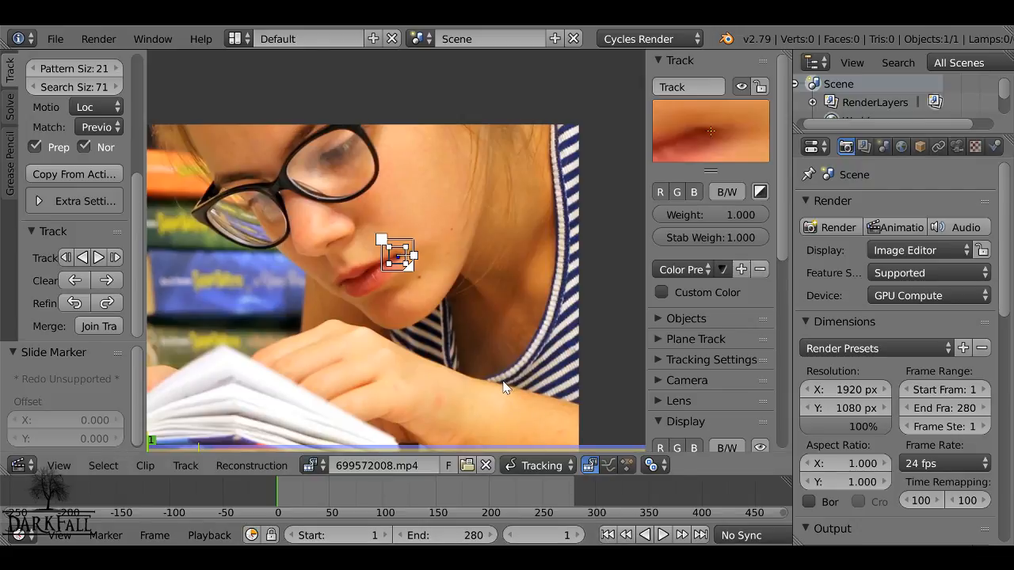
- Return to Mask mode and parent all points of the Lips mask to the mouth corner track
key("Tab")
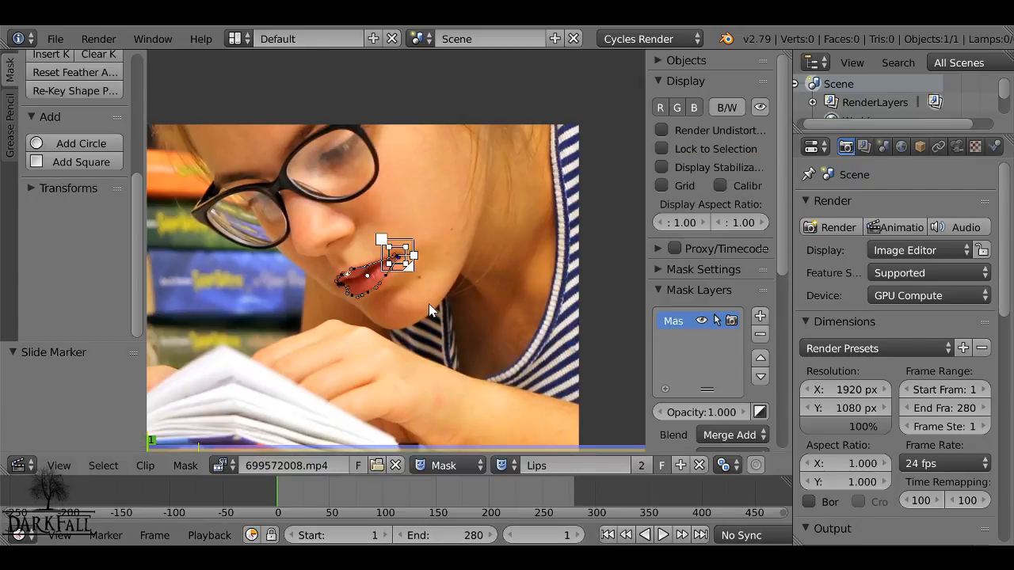
scroll(428, 304, "up", 2)
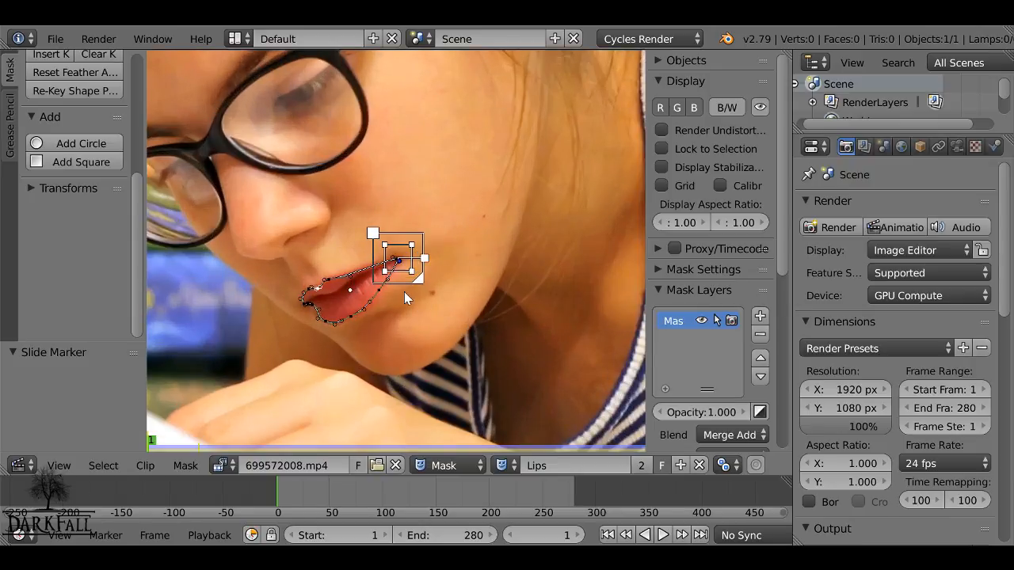
key("b")
left_click_drag(266, 210, 427, 352)
key("ctrl+p")
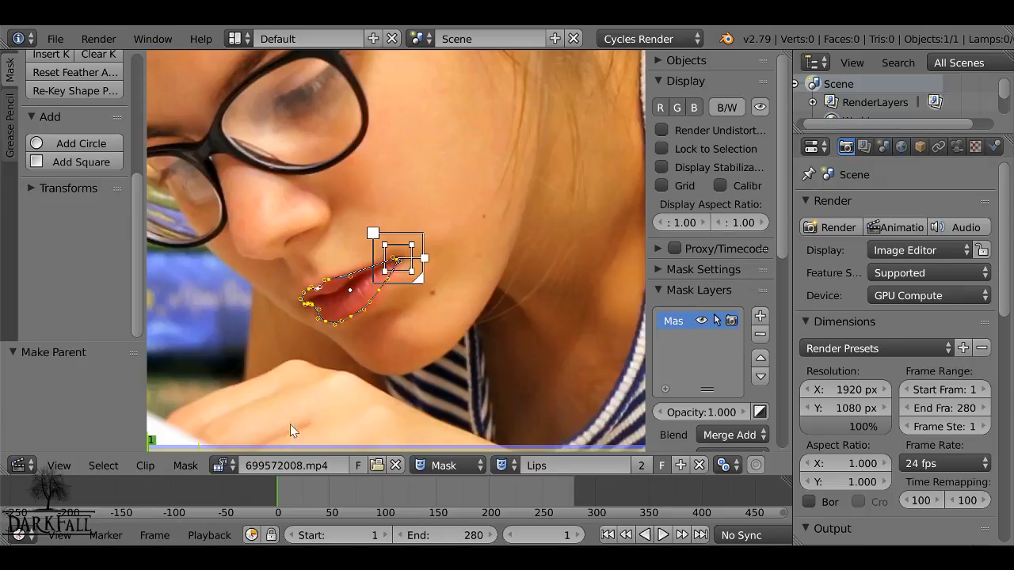
- Scrub through the clip to check how the Lips mask follows the mouth, ending on the last frame, 280
left_click_drag(283, 487, 334, 519)
left_click_drag(384, 508, 403, 508)
left_click(608, 534)
middle_click_drag(412, 282, 412, 244)
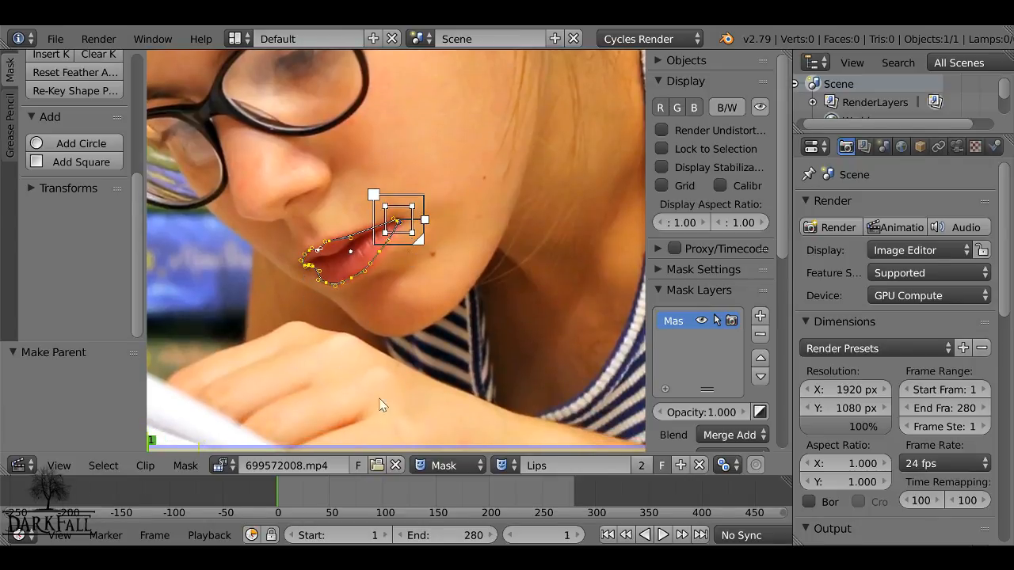
left_click_drag(326, 491, 557, 503)
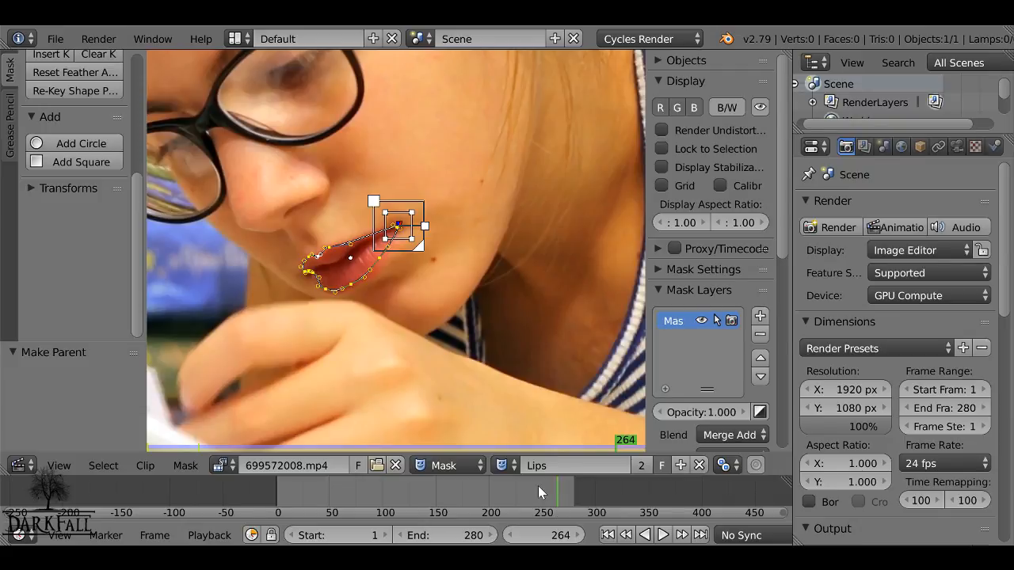
key("shift+alt+a")
left_click_drag(538, 494, 552, 484)
left_click(700, 535)
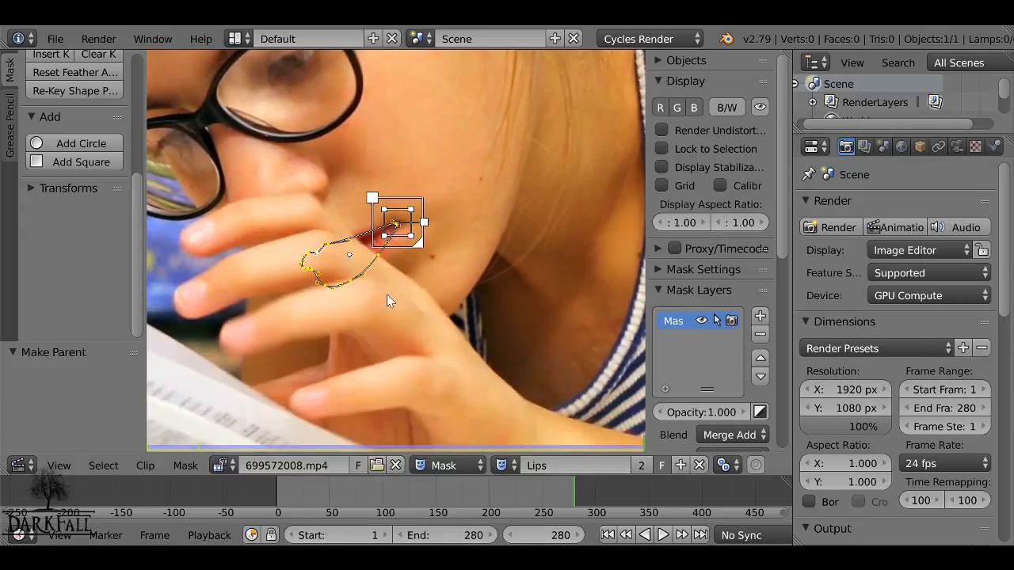
scroll(374, 283, "up", 3)
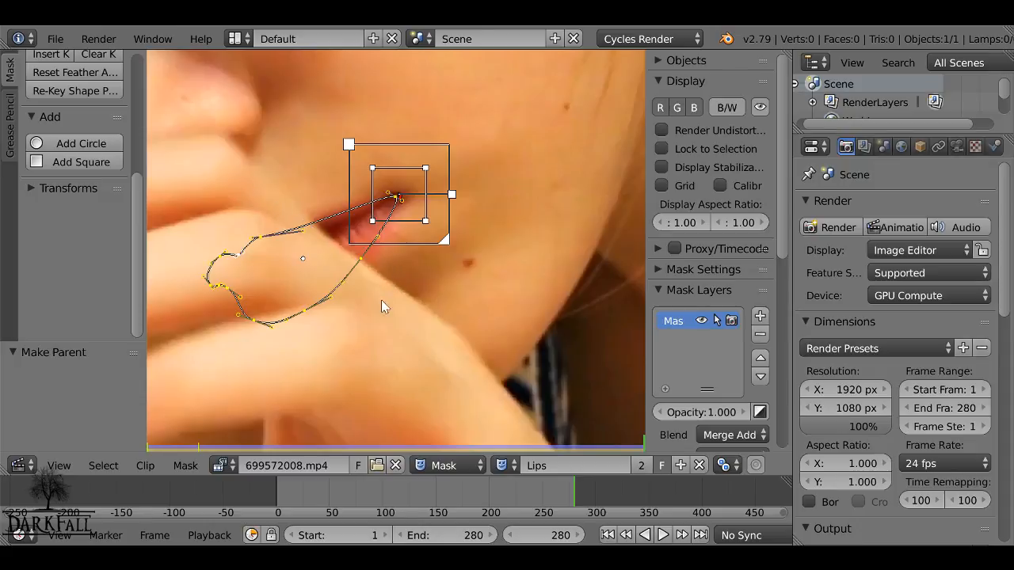
left_click_drag(565, 494, 553, 493)
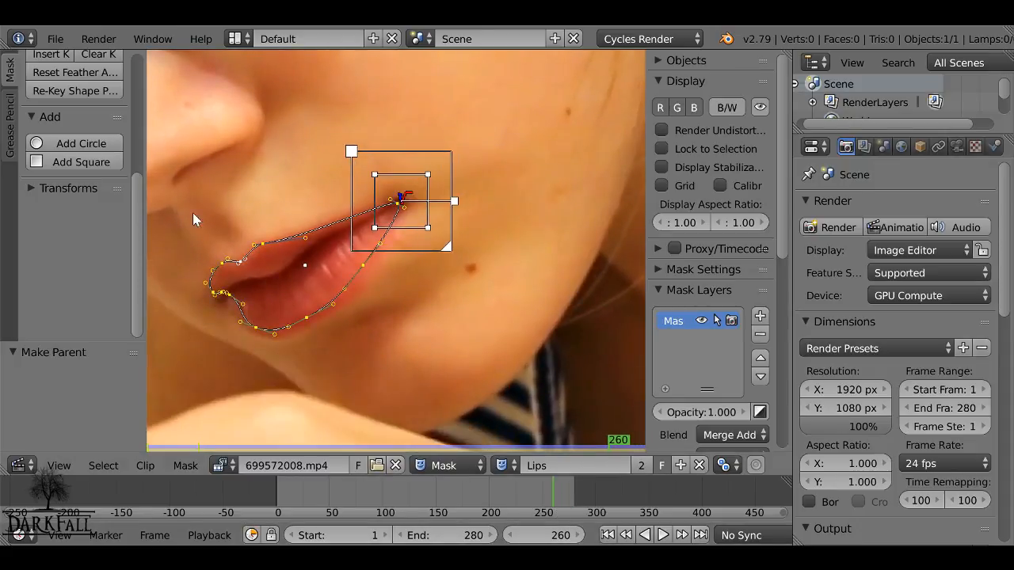
left_click(701, 536)
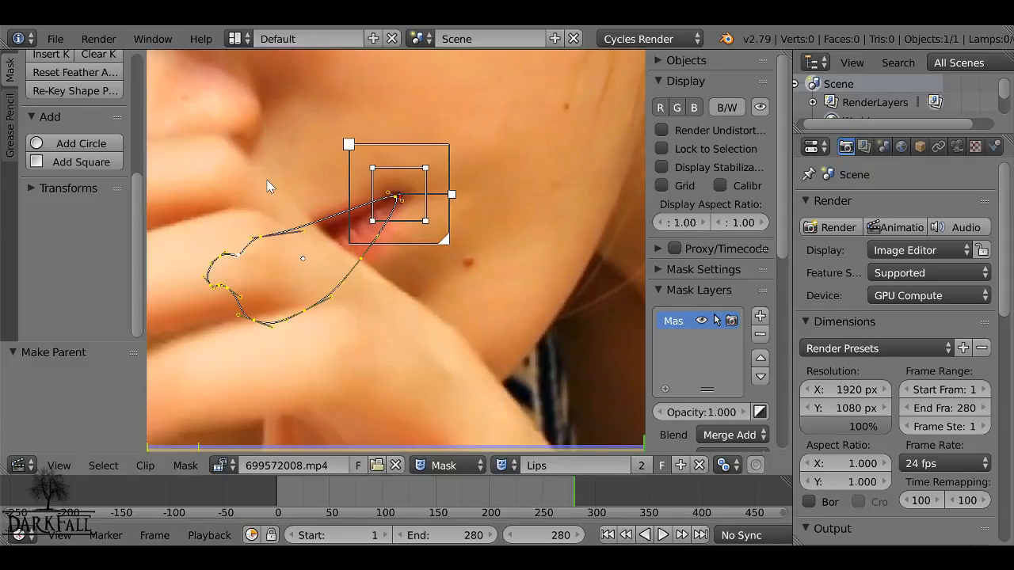
- Create a second mask named Hands and paste a copy of the Lips mask's spline into it
left_click(679, 466)
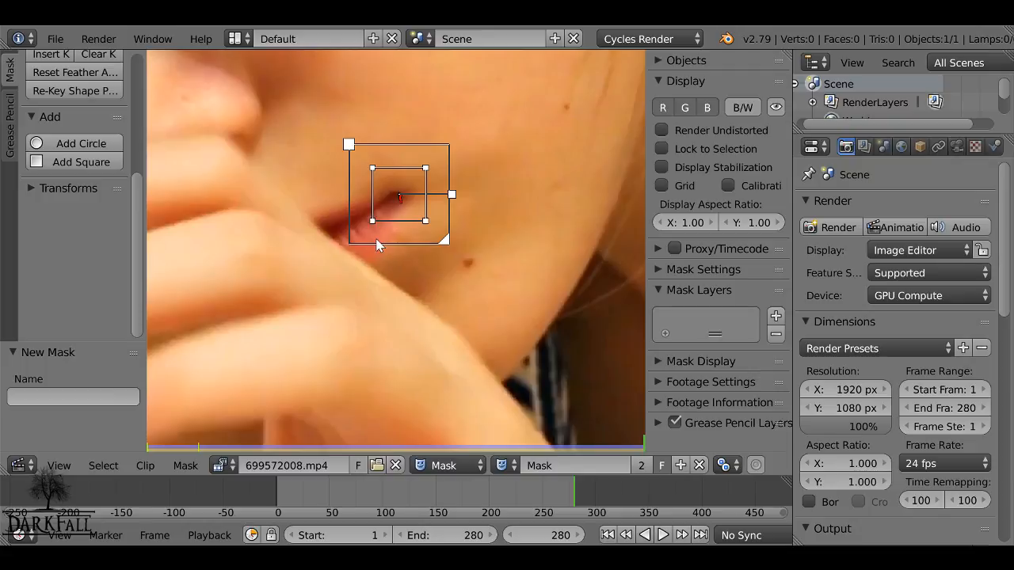
left_click(502, 466)
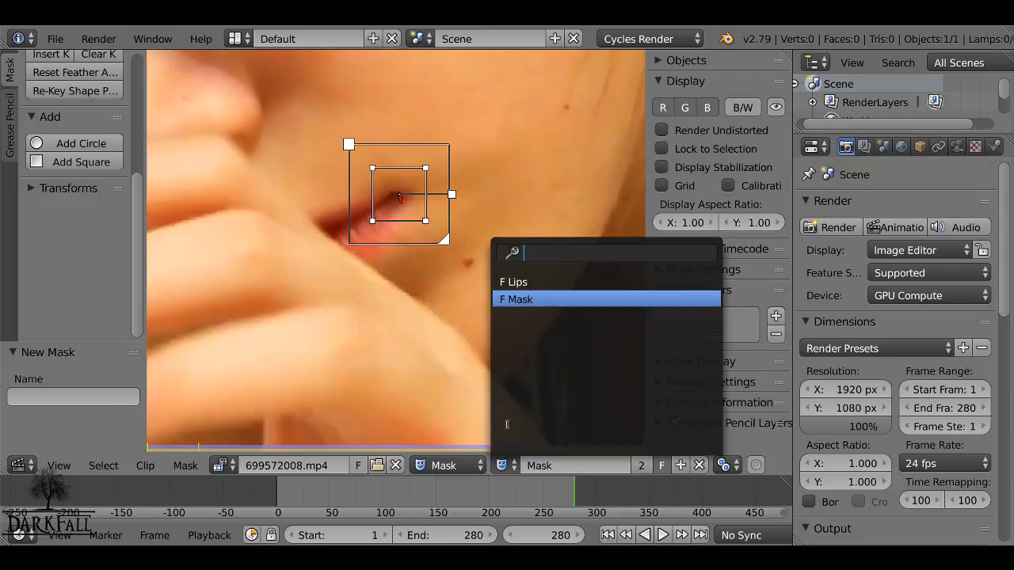
left_click(524, 283)
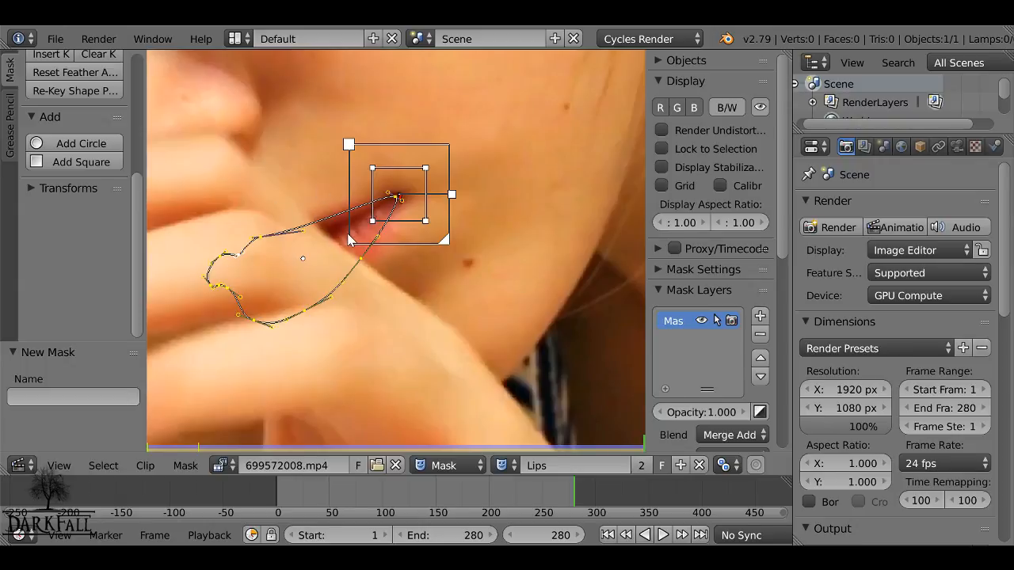
left_click(504, 466)
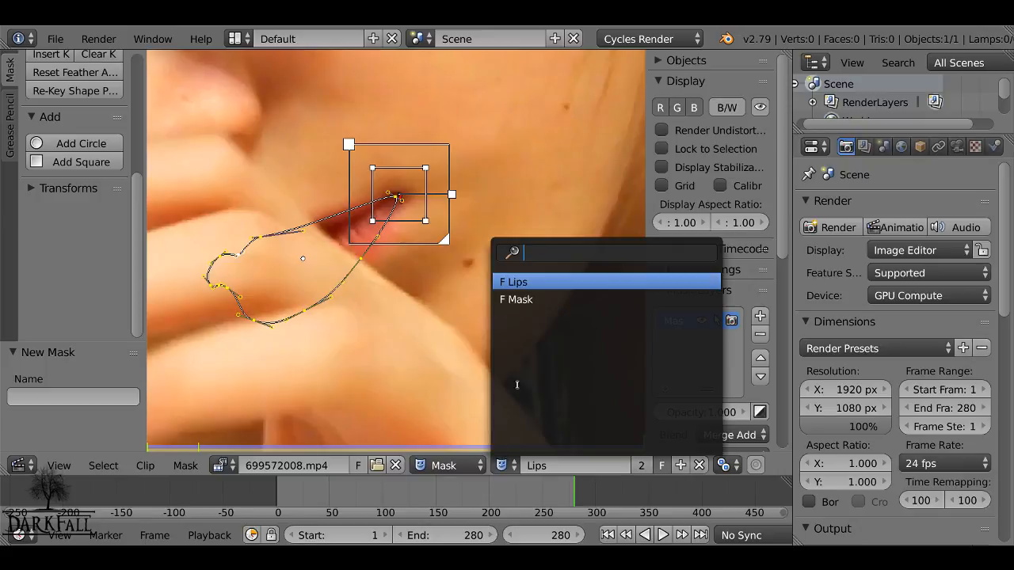
left_click(530, 301)
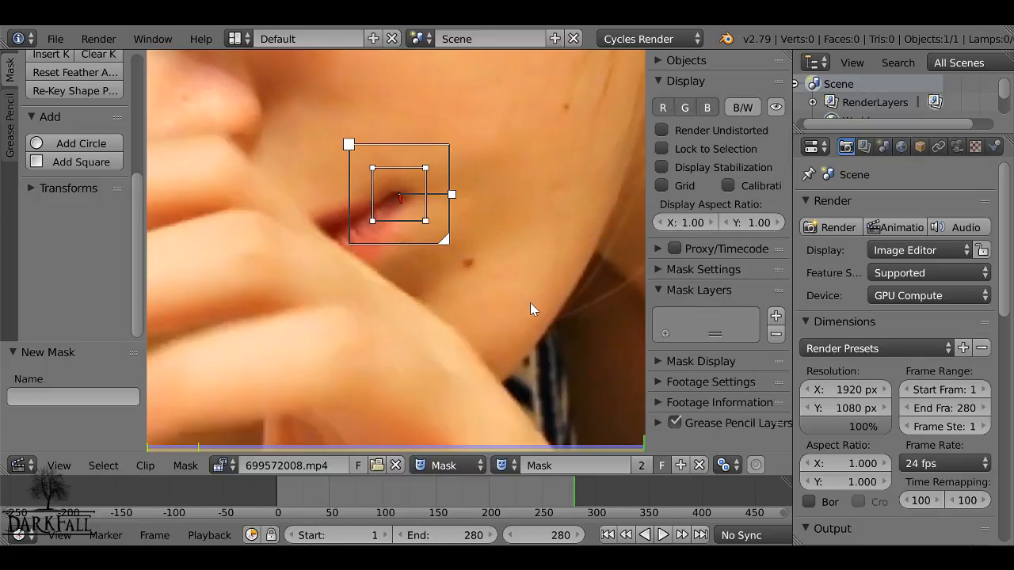
left_click(542, 465)
type("Hands")
key("Return")
key("ctrl+v")
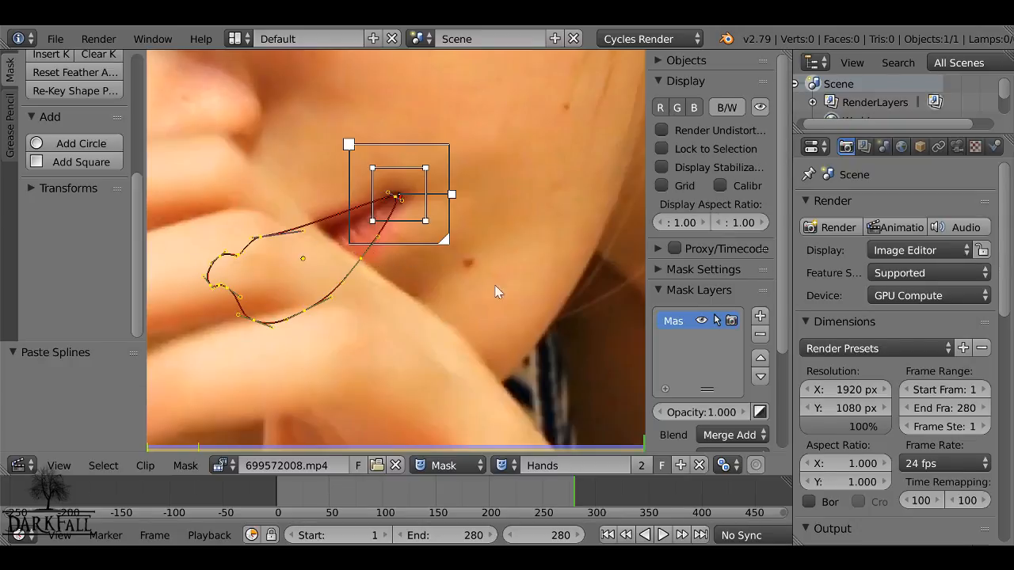
- Rename the Hands mask's layer to Reference/delete and make it unselectable
left_click_drag(645, 306, 582, 305)
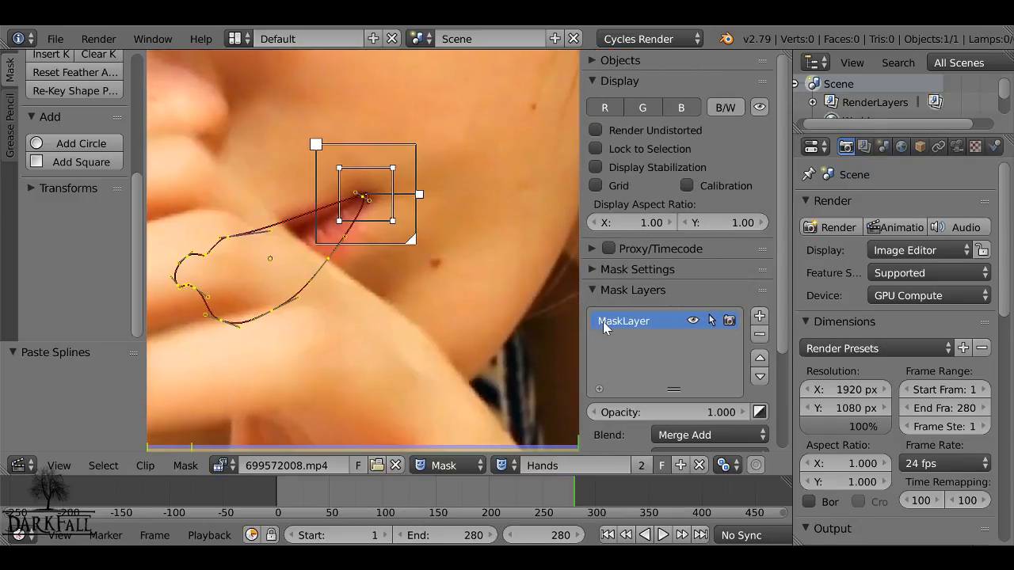
double_click(603, 322)
type("Reference")
double_click(652, 319)
left_click(653, 319)
type("/delete")
key("Return")
left_click(712, 322)
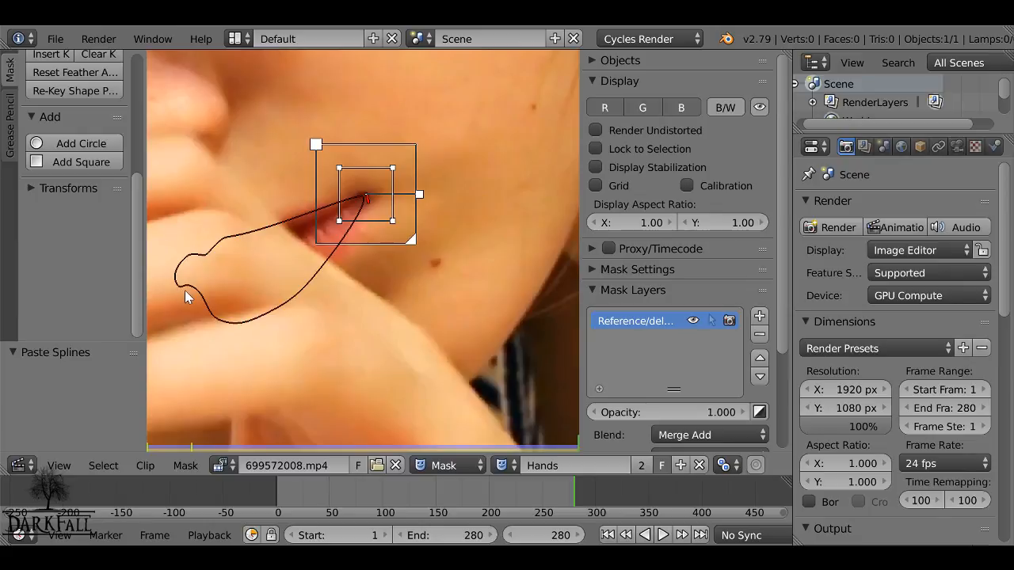
- Check the hand's movement over the lips near the clip's end and return to frame 280
middle_click_drag(300, 274, 380, 264)
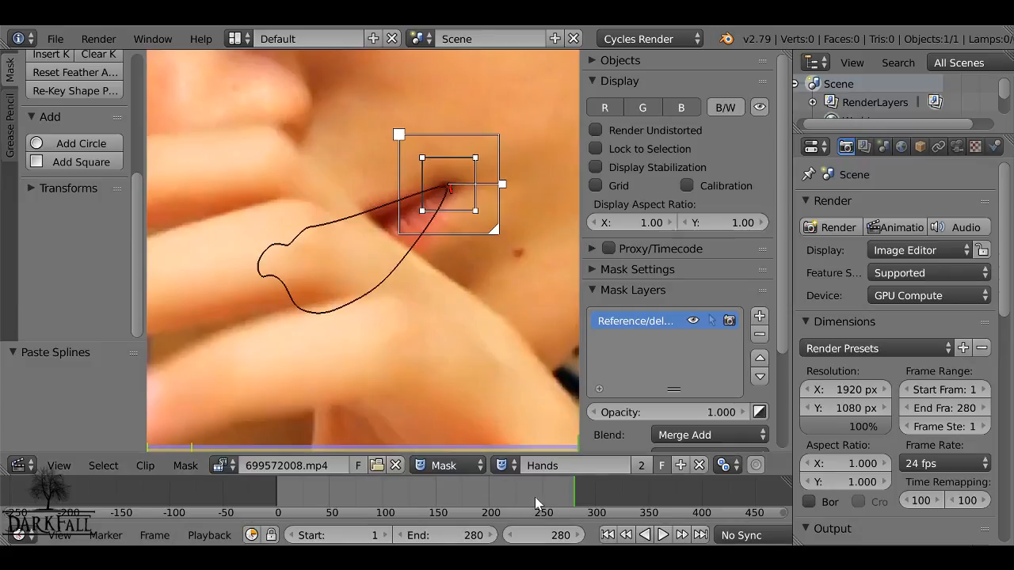
mouse_move(566, 496)
left_mouse_down()
mouse_move(498, 496)
mouse_move(524, 485)
left_mouse_up()
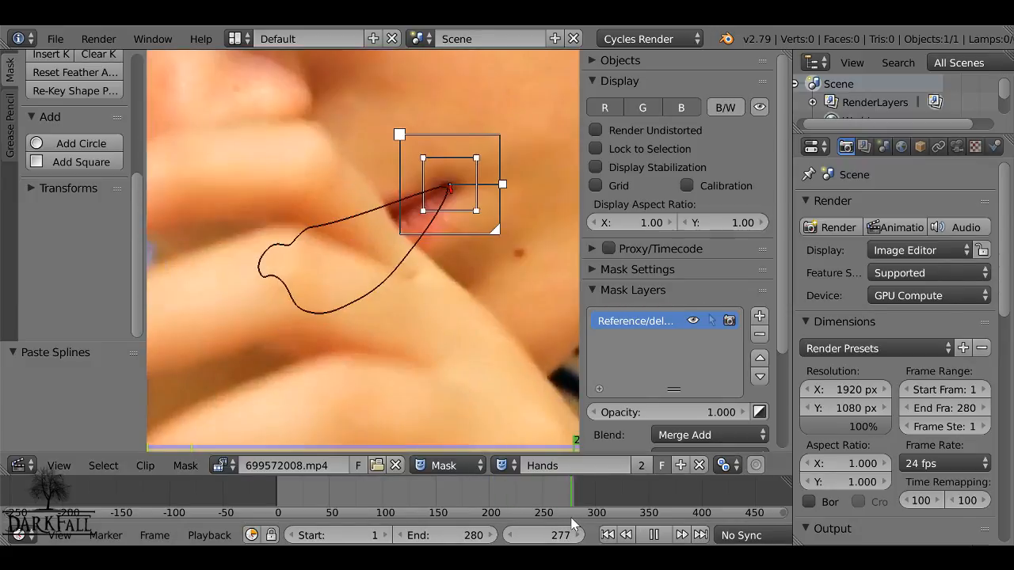
left_click(660, 536)
left_click(701, 537)
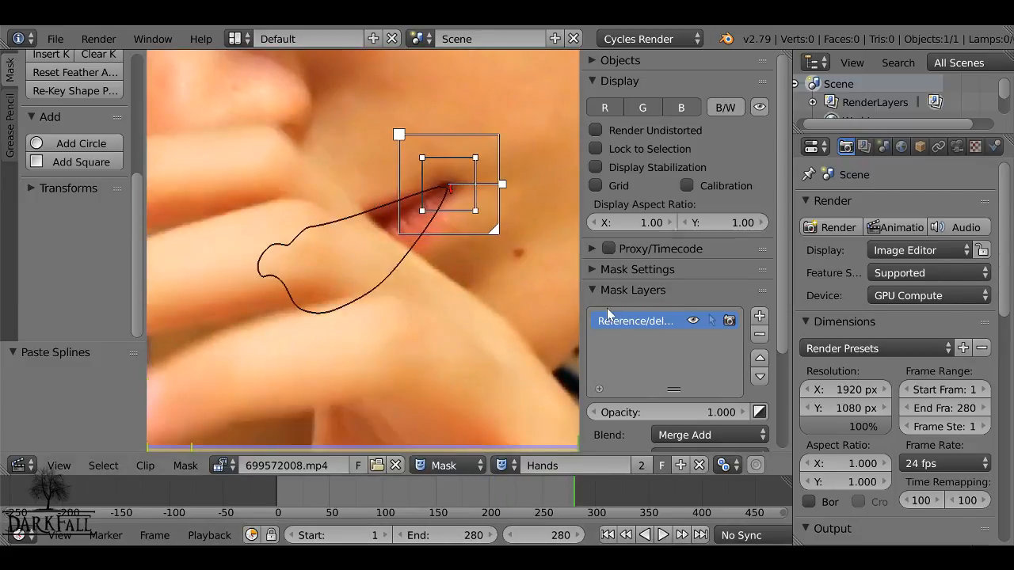
- Add a new mask layer and place spline points along the hand's edge where it crosses the lips
scroll(541, 297, "up", 2)
left_click(297, 140, "ctrl")
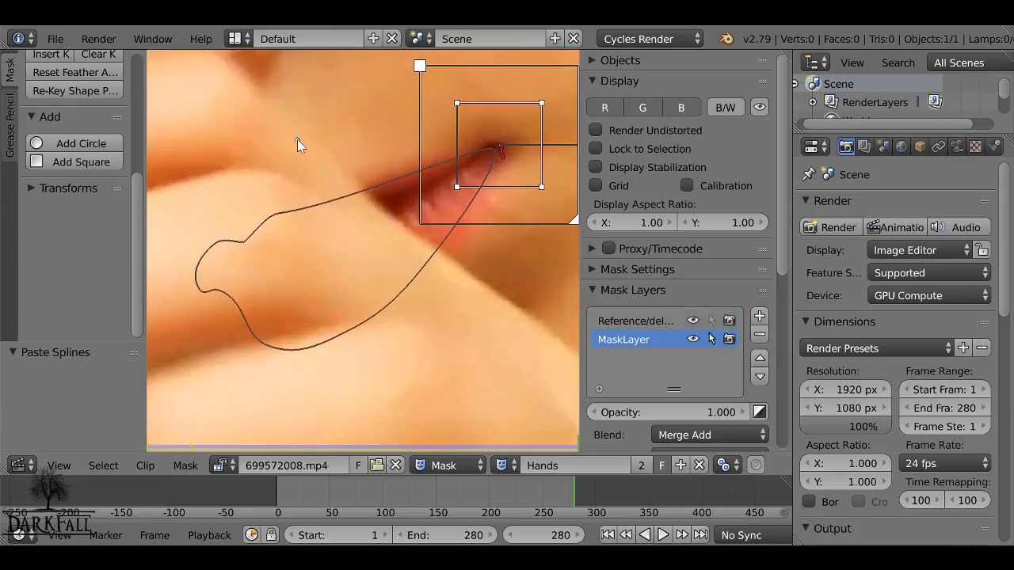
left_click(456, 273, "ctrl")
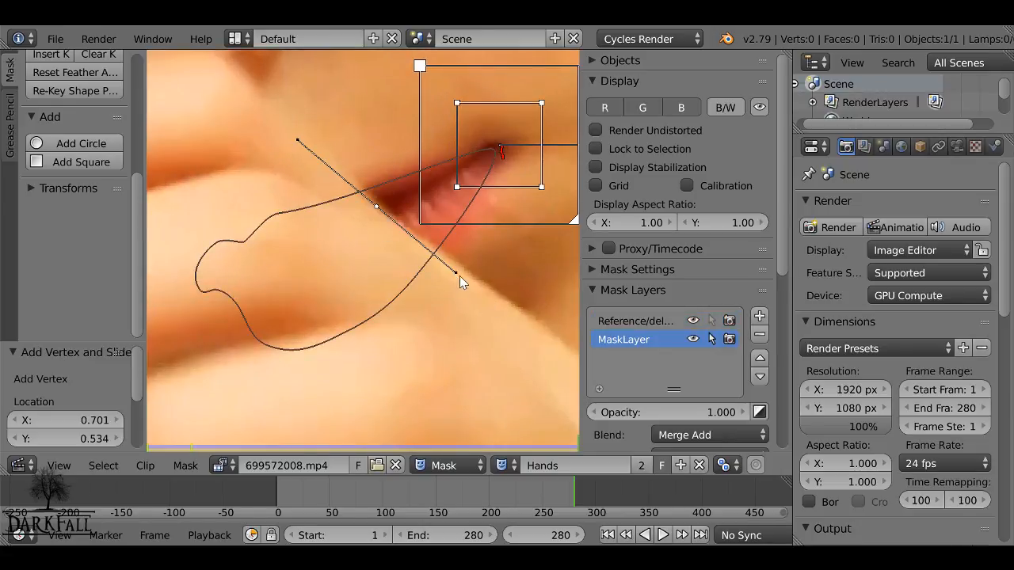
left_click_drag(457, 273, 375, 229)
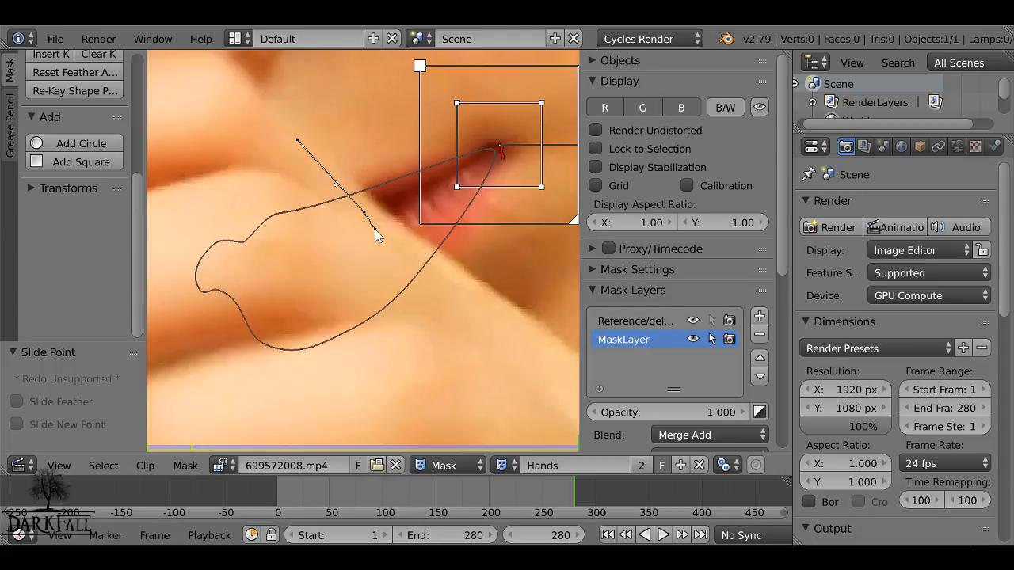
left_click(395, 242, "ctrl")
left_click(434, 264, "ctrl")
left_click(493, 316, "ctrl")
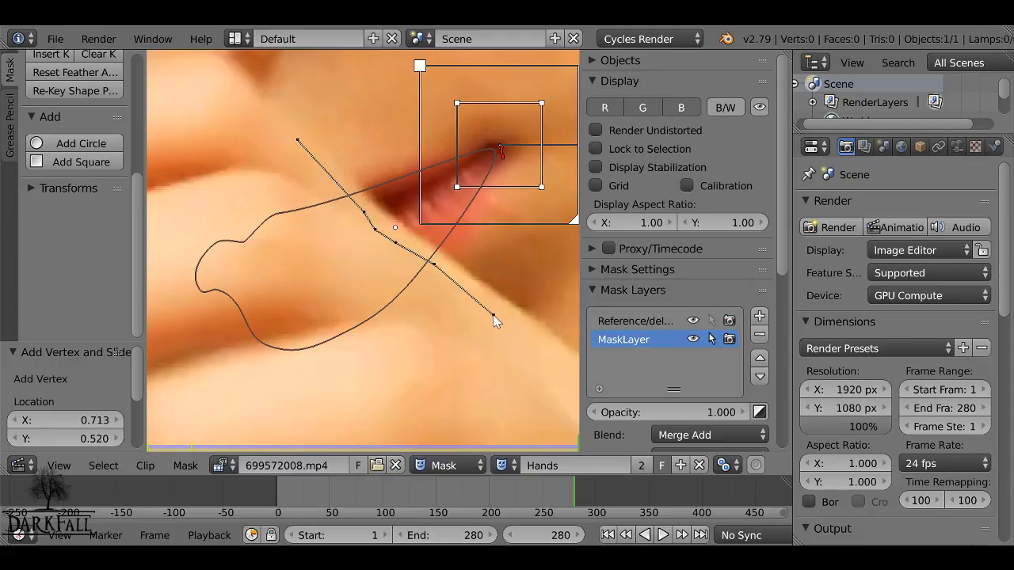
- Continue the spline around the fingers covering the lip outline and close it into a loop
scroll(493, 317, "down", 2)
left_click(409, 363, "ctrl")
left_click(239, 362, "ctrl")
left_click(191, 270, "ctrl")
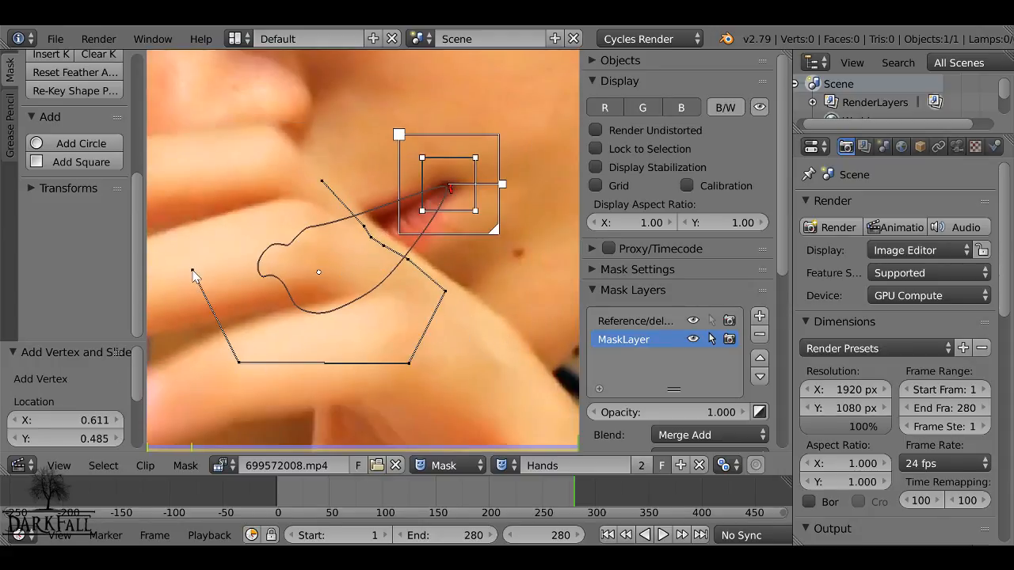
left_click(247, 205, "ctrl")
key("alt+c")
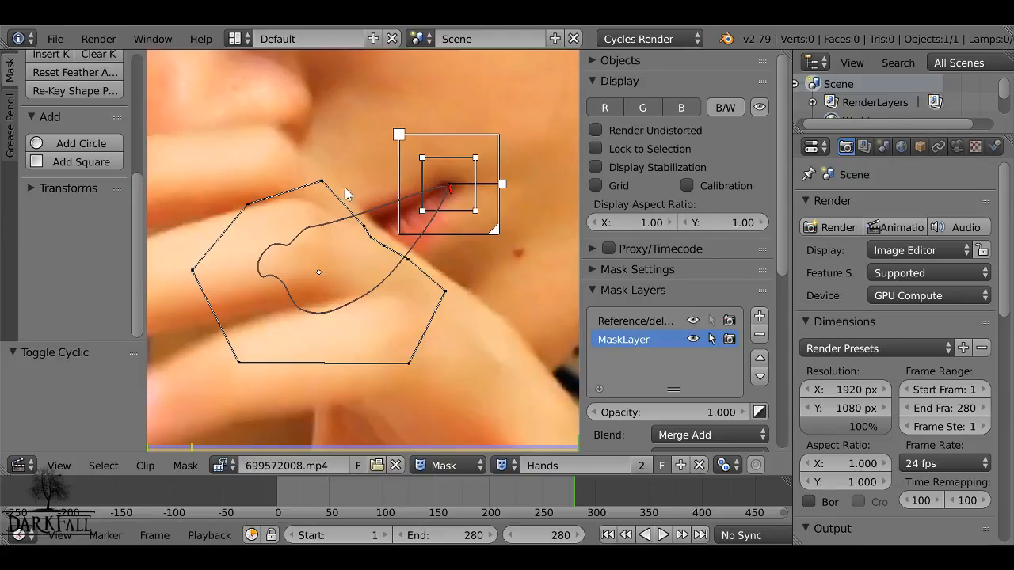
- Hide the tool shelf and turn on automatic keyframe insertion in the timeline
key("t")
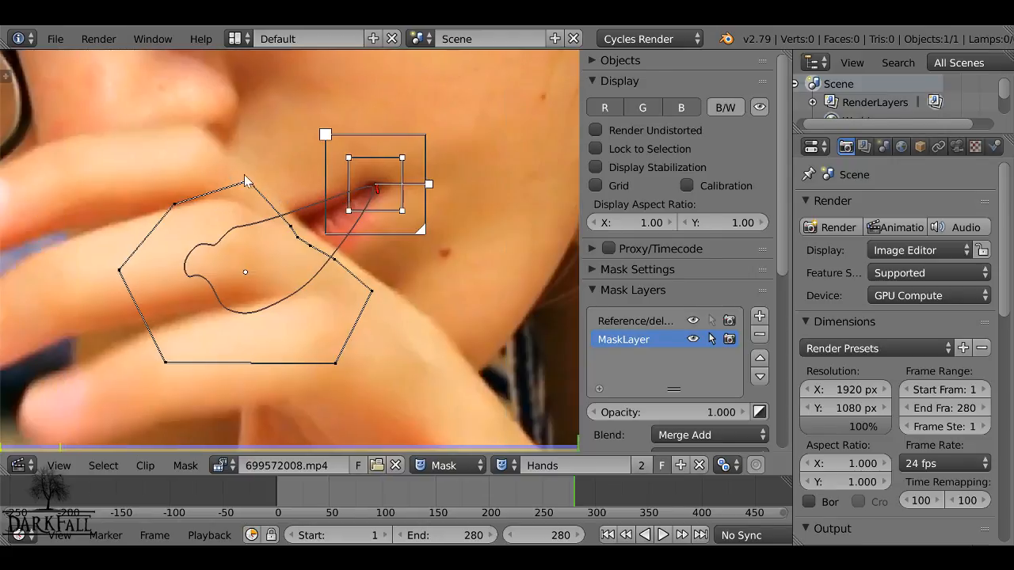
scroll(237, 201, "down", 1)
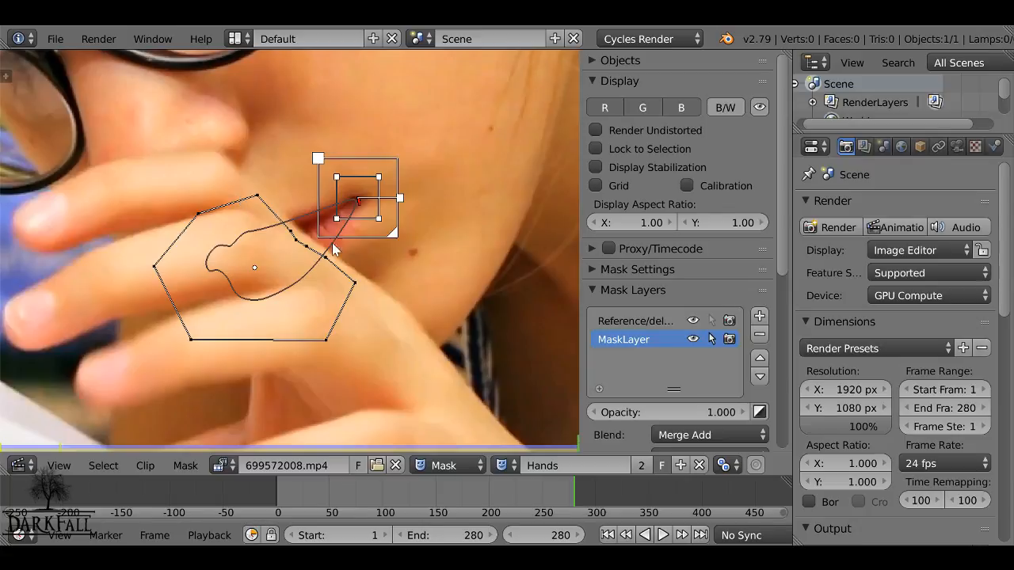
scroll(657, 541, "down", 6)
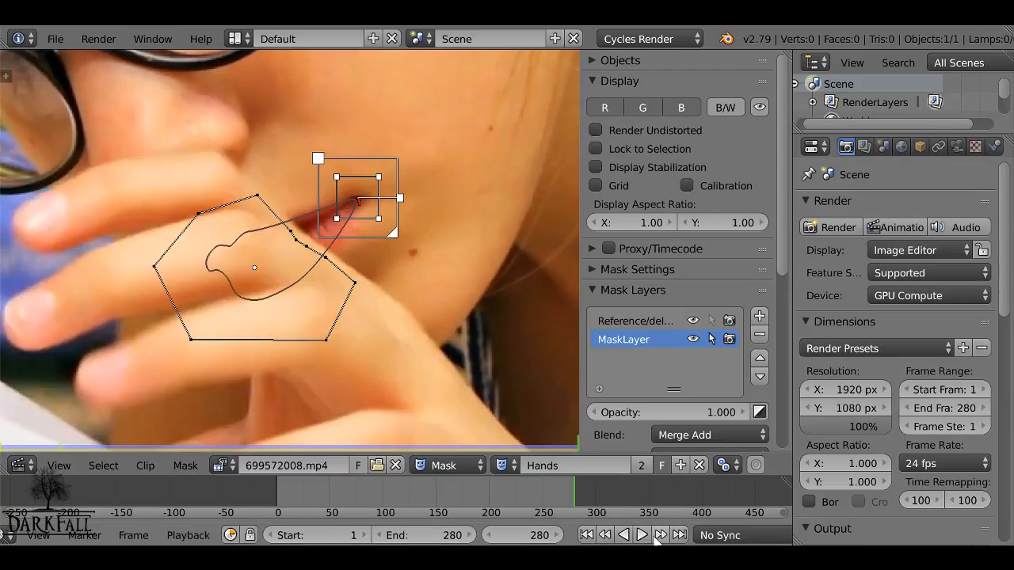
scroll(584, 517, "down", 2)
scroll(586, 533, "down", 5)
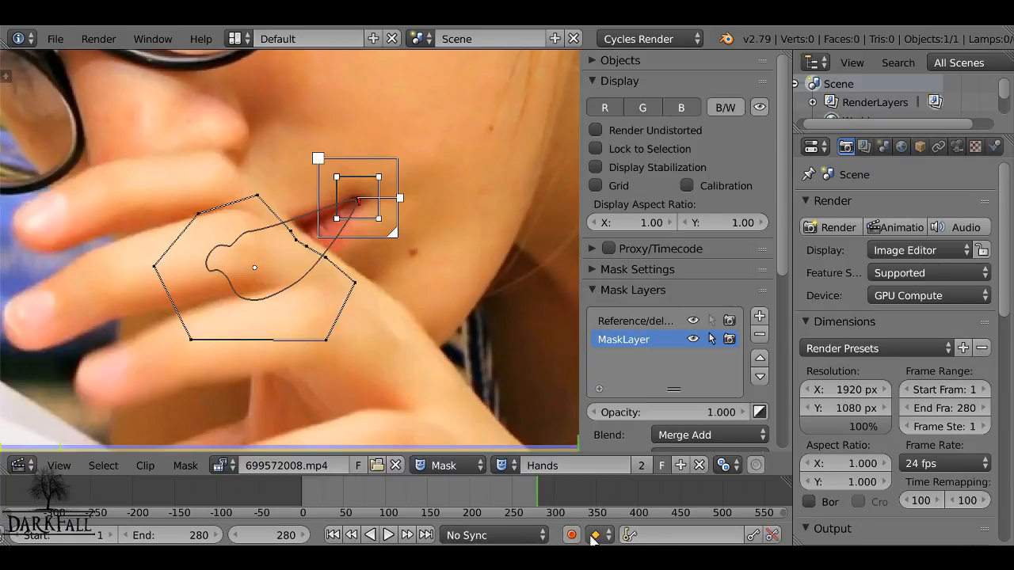
left_click(572, 535)
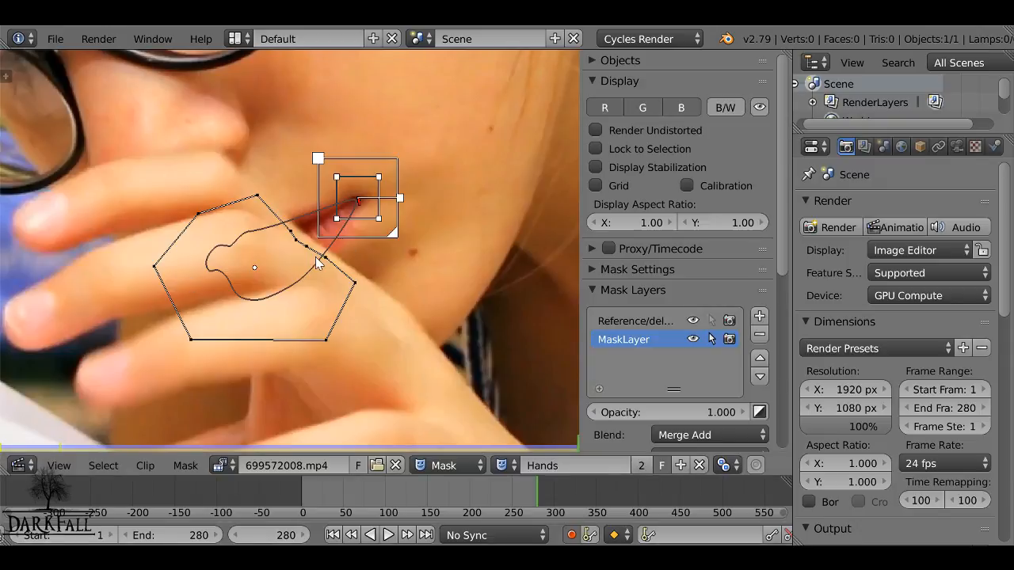
- Select all points of the hand spline and move it slightly up to match the hand's edge at frame 280
scroll(315, 257, "up", 3)
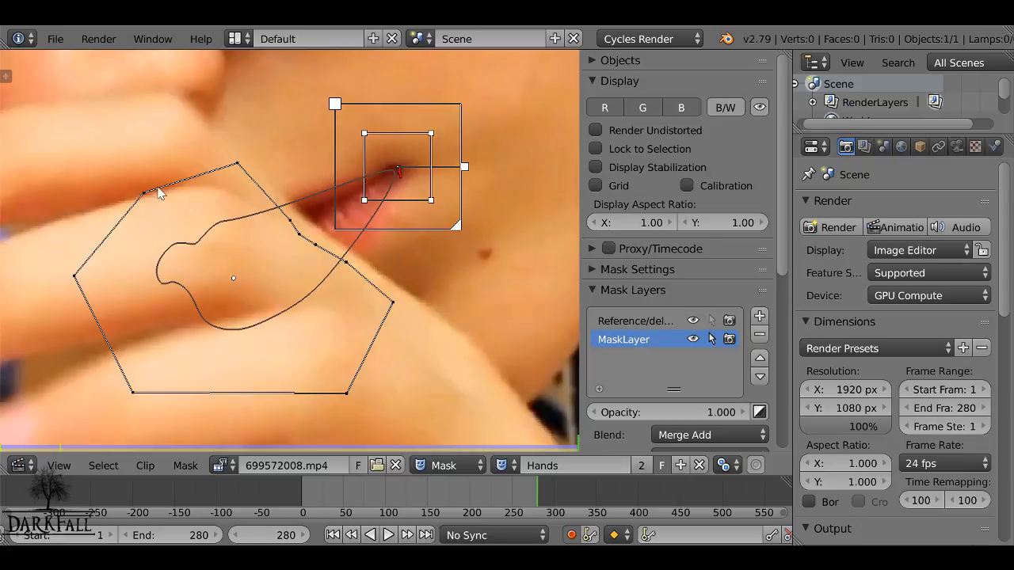
key("b")
left_click_drag(49, 132, 432, 393)
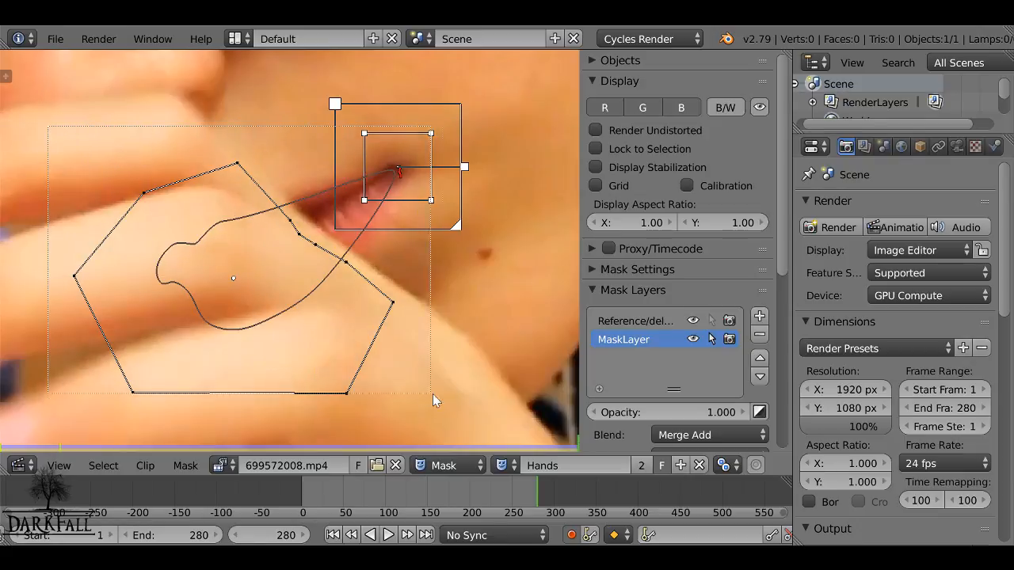
scroll(350, 282, "up", 1)
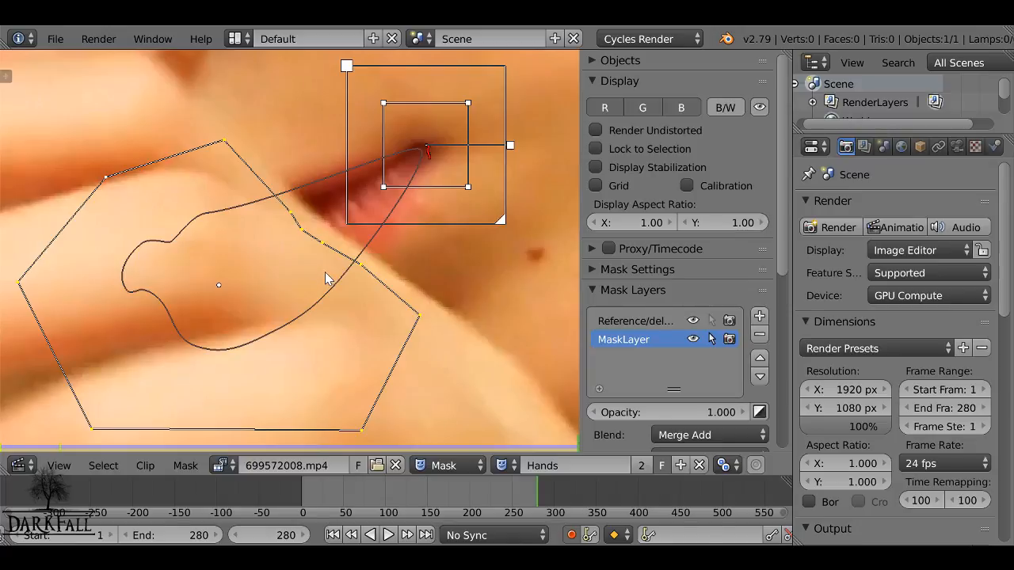
key("g")
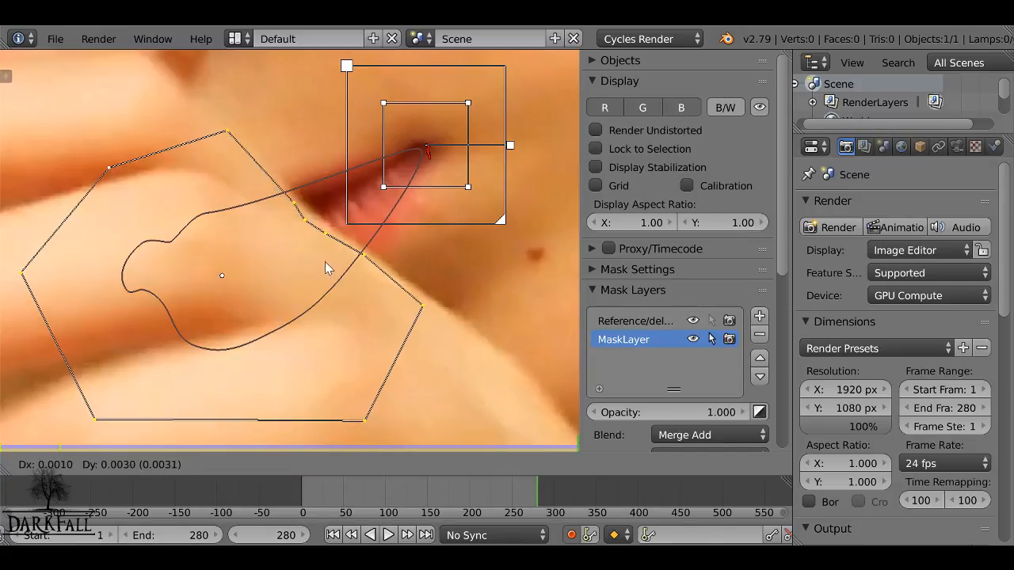
left_click(322, 259)
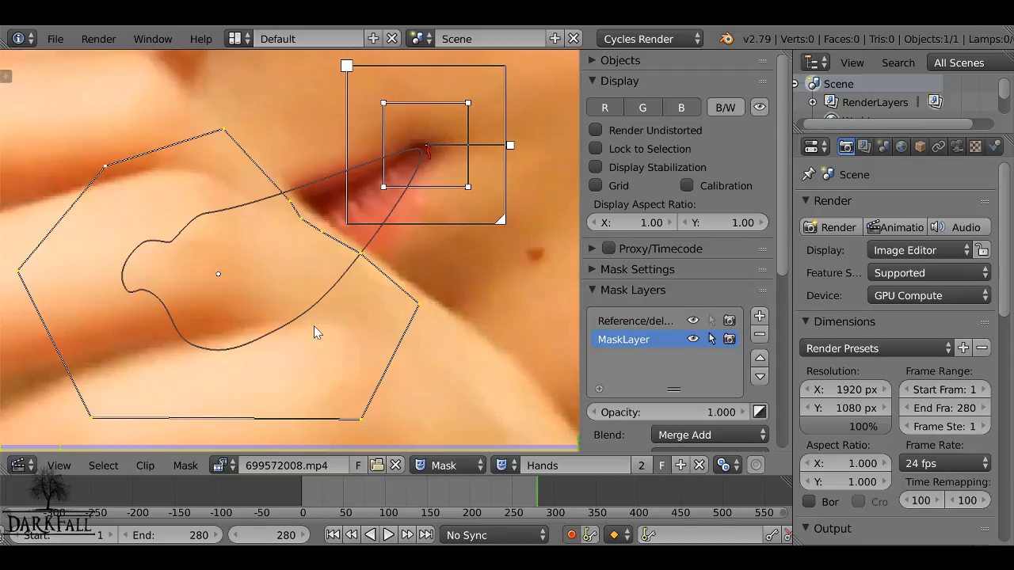
- Go back to frame 279 and move the whole hand spline slightly right and up toward the hand's edge
key("t")
key("t")
key("Left")
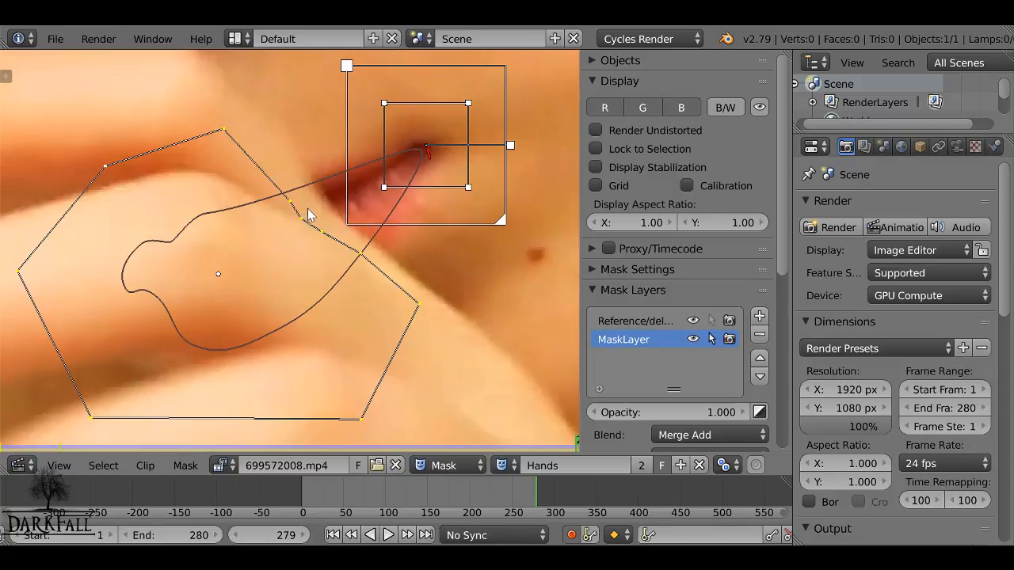
key("g")
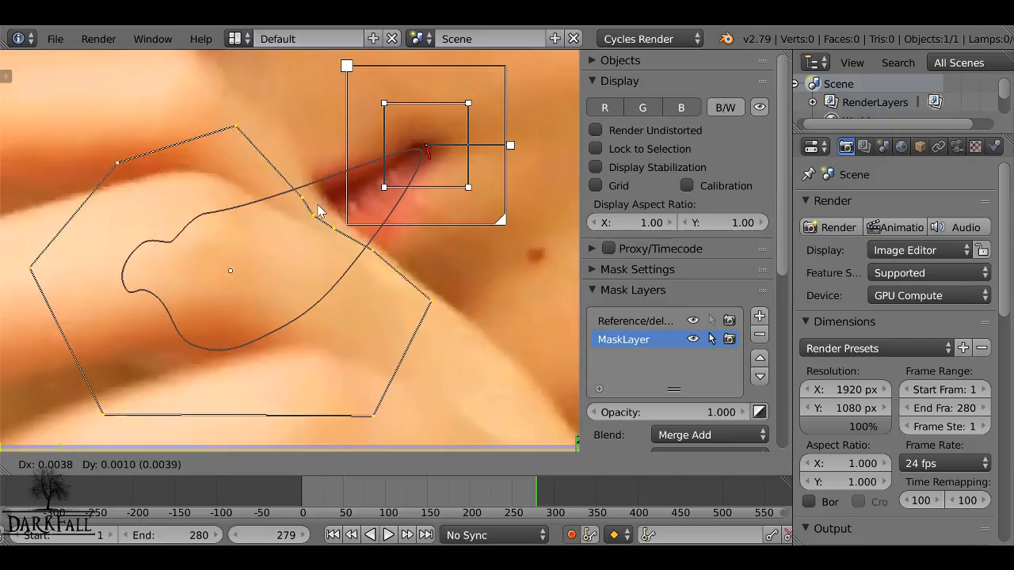
left_click(317, 210)
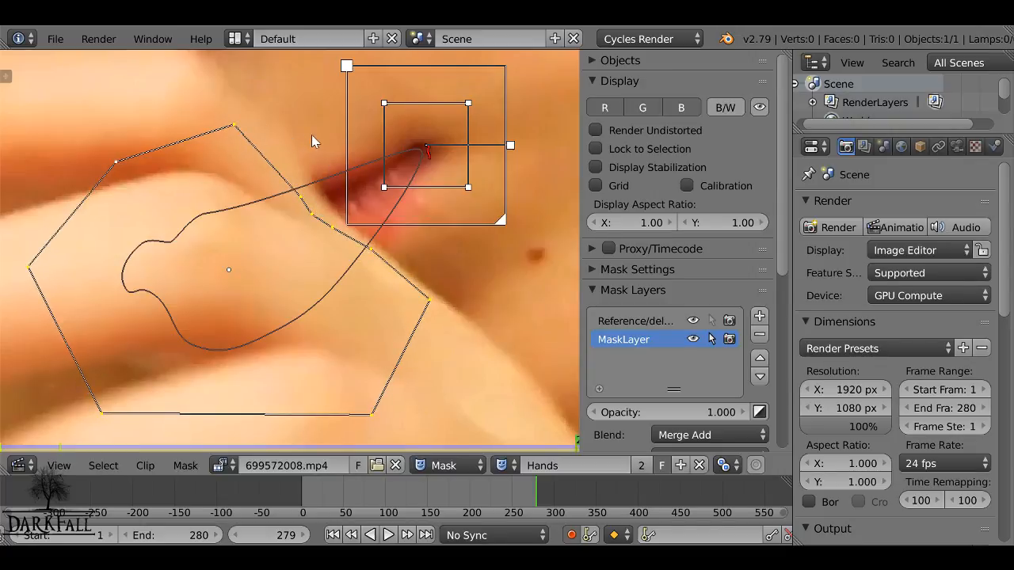
- Change the pivot point to Bounding Box Center so the hand spline rotates as a whole
key("r")
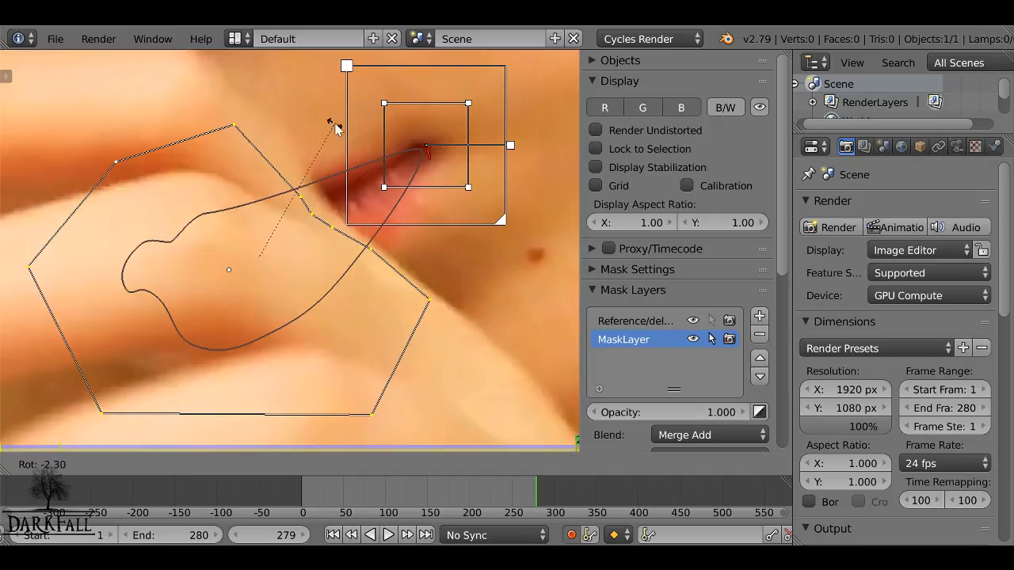
left_click(336, 128)
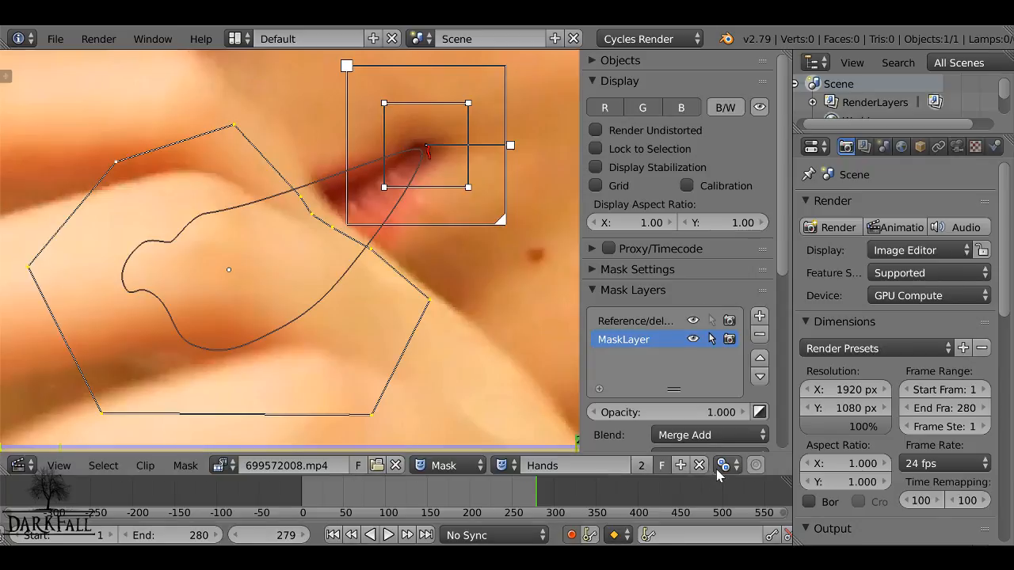
scroll(716, 470, "down", 2)
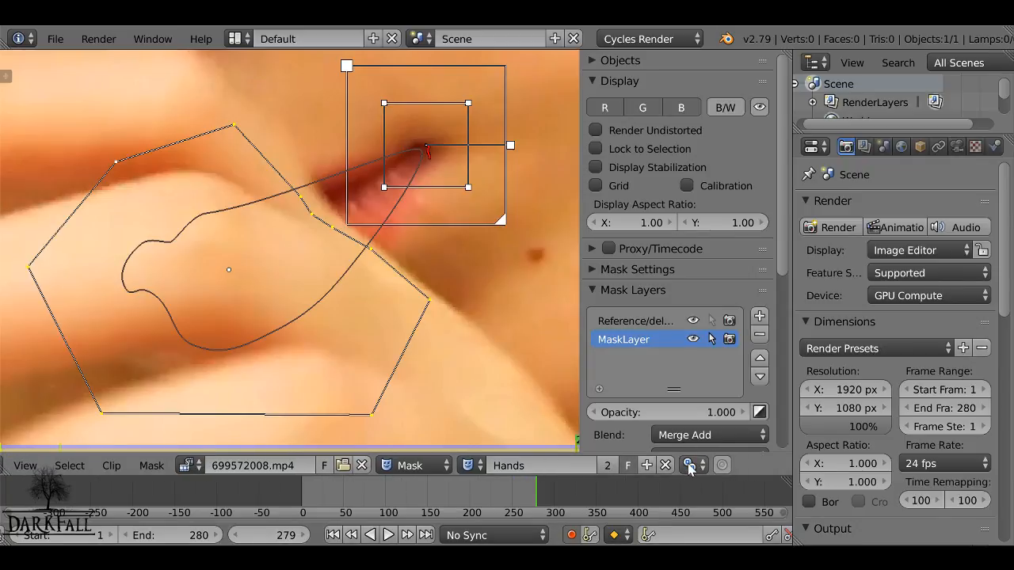
left_click(690, 466)
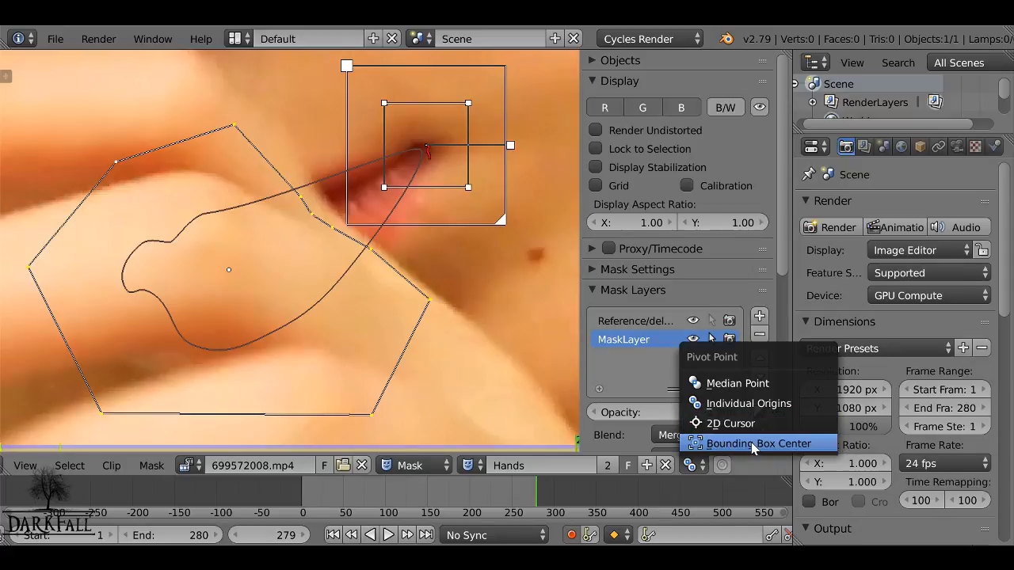
left_click(719, 446)
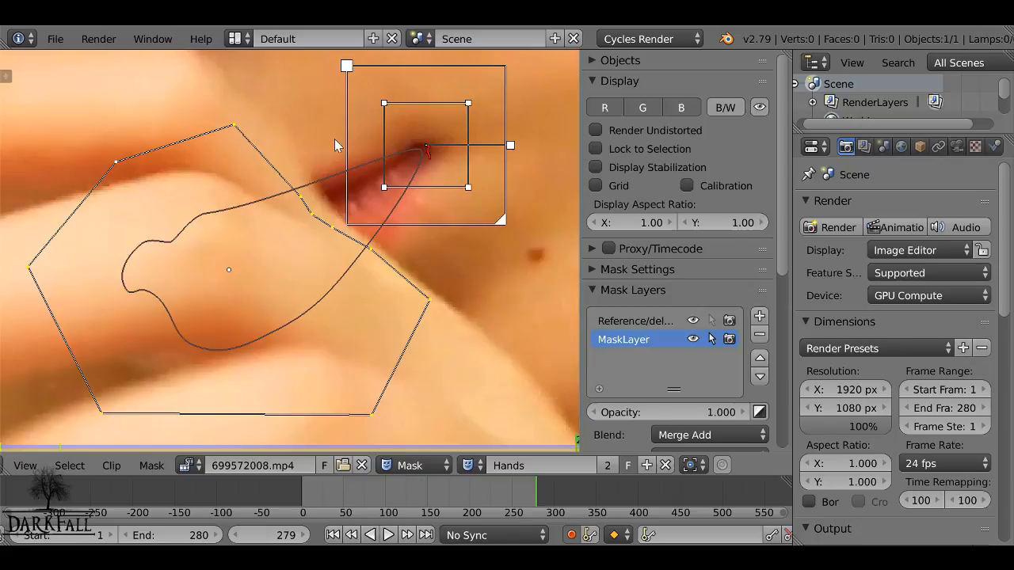
- Rotate the hand spline slightly clockwise and move it up to match the hand's edge at frame 279
key("r")
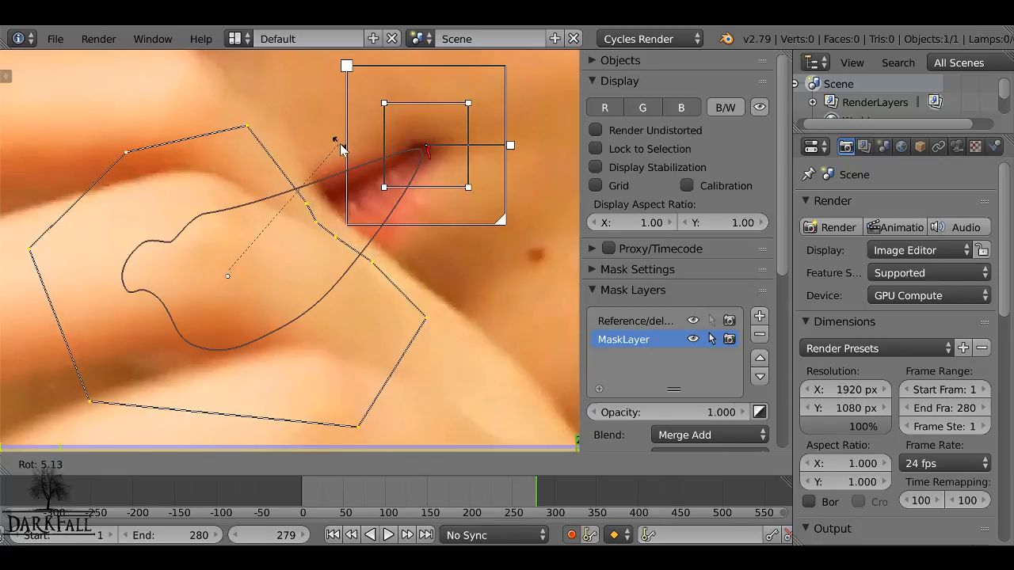
left_click(348, 149)
key("g")
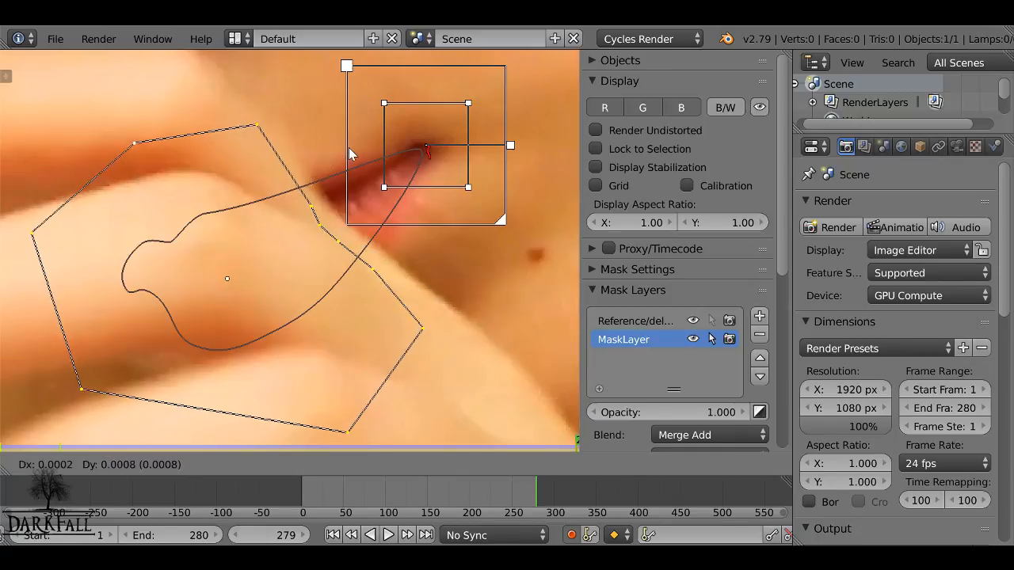
left_click(353, 137)
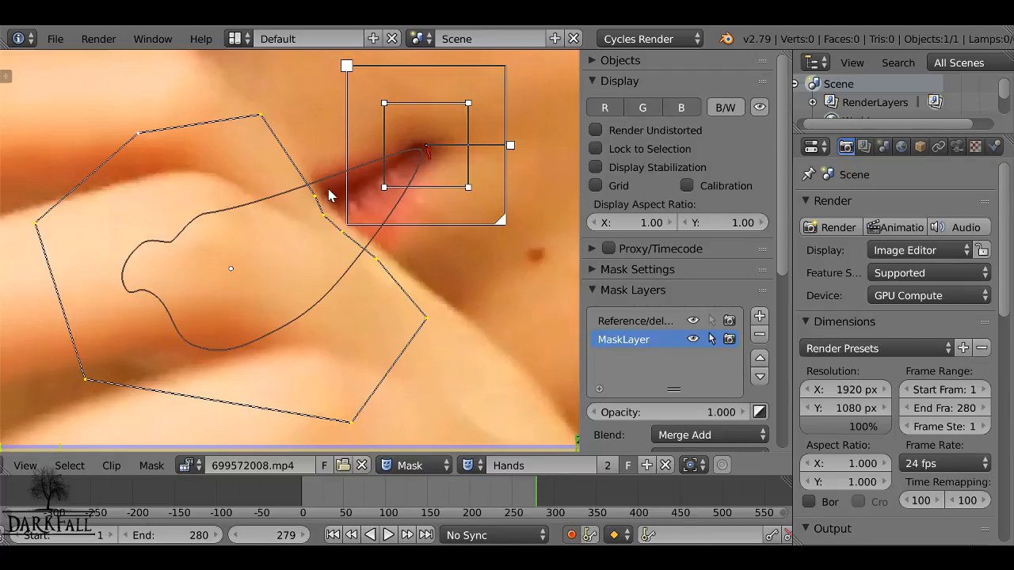
- Go back to frame 278 and move the hand spline slightly up to follow the hand's edge
key("Left")
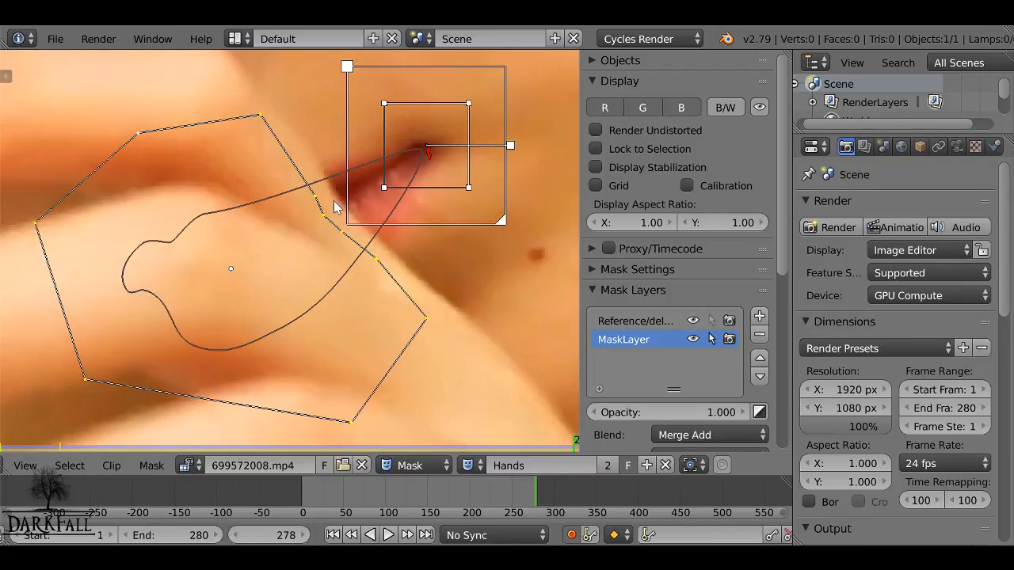
key("g")
left_click(339, 196)
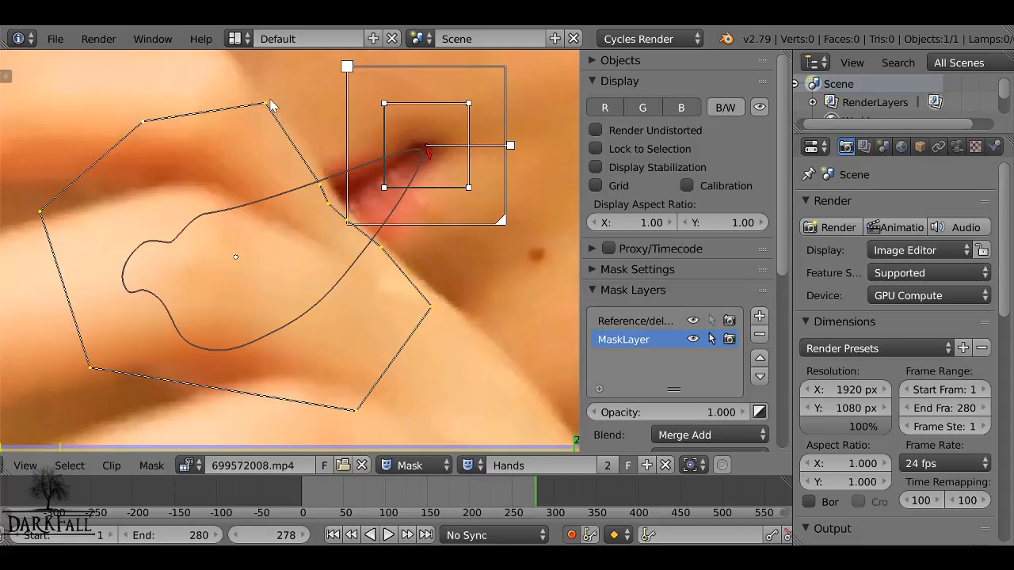
- At frame 277, move and slightly rotate the hand spline to fit the hand's edge, and lower its upper point nearest the lips
key("Left")
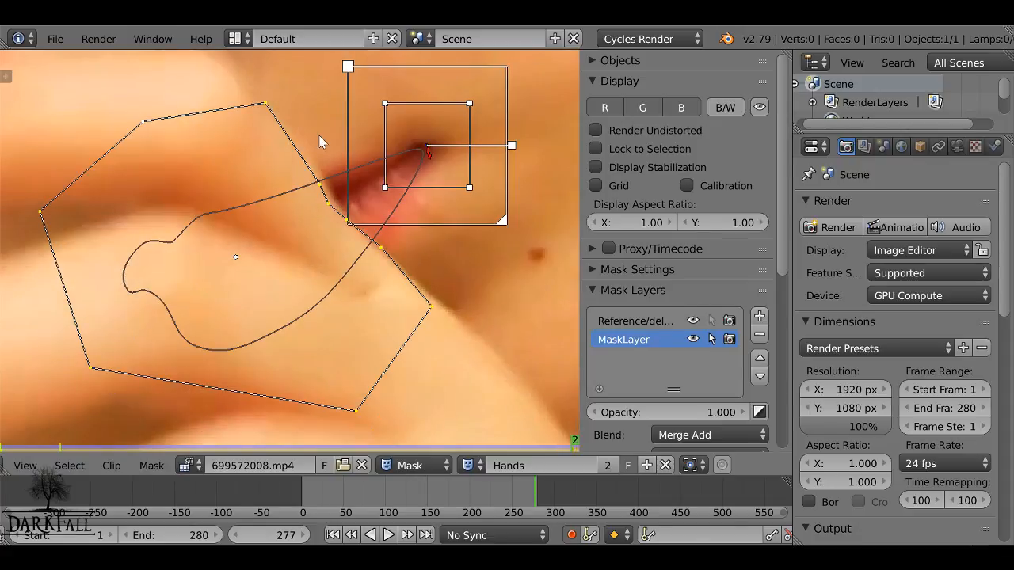
key("g")
left_click(339, 171)
key("g")
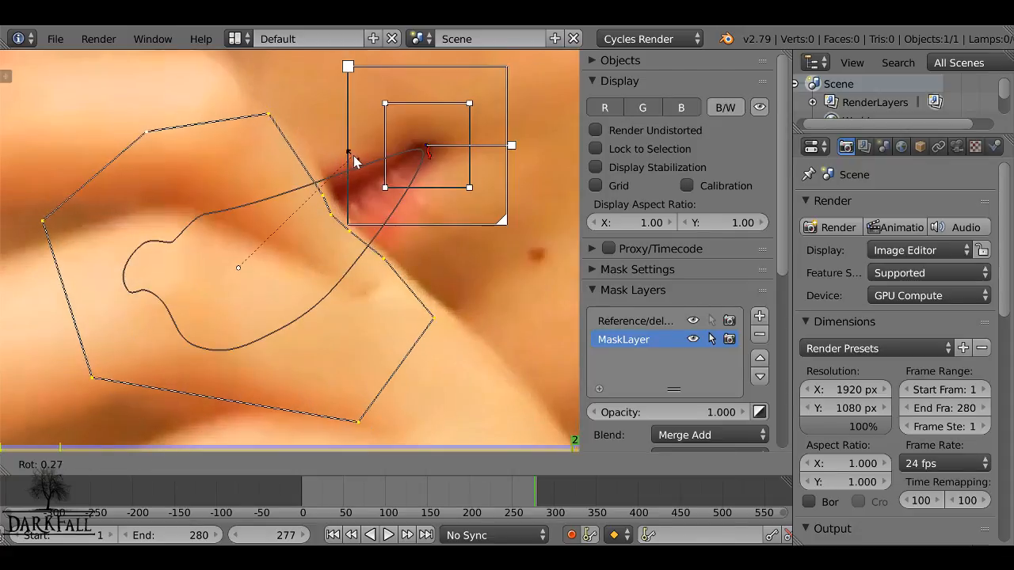
left_click(356, 159)
key("g")
left_click(361, 161)
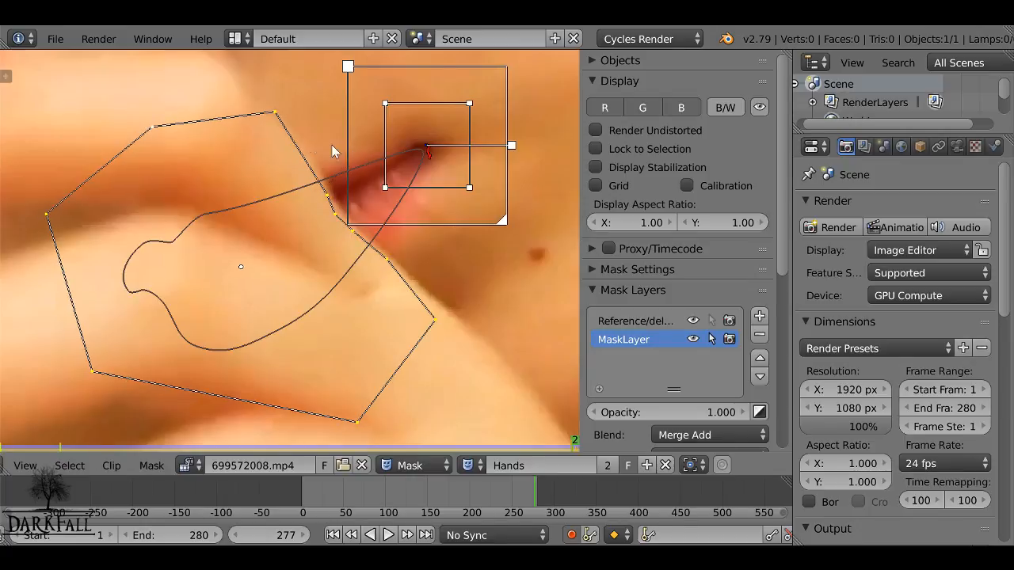
left_click_drag(275, 116, 279, 132)
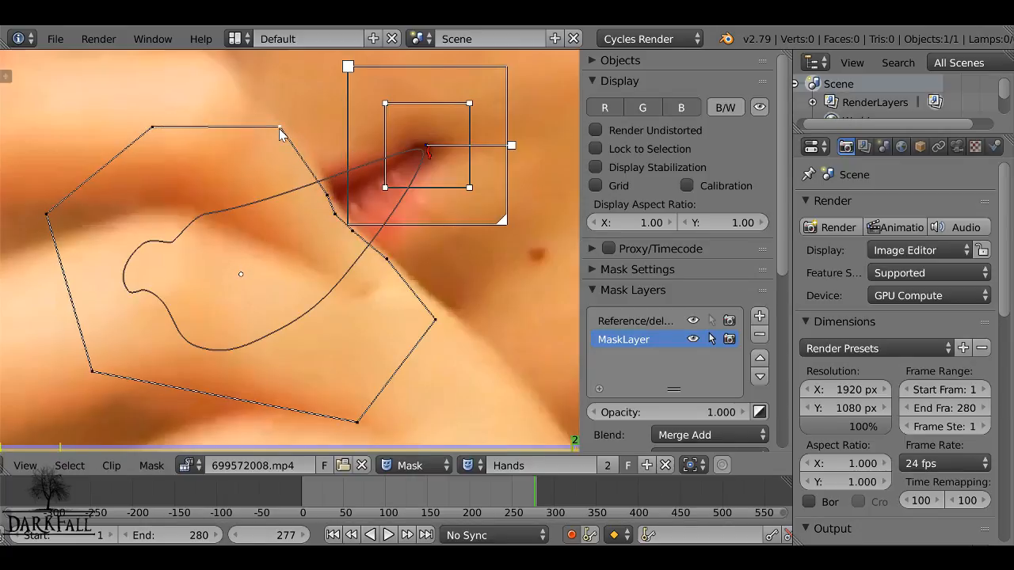
- Go back to frame 276 and shift the spline's upper point nearest the lips left onto the hand's edge
key("Left")
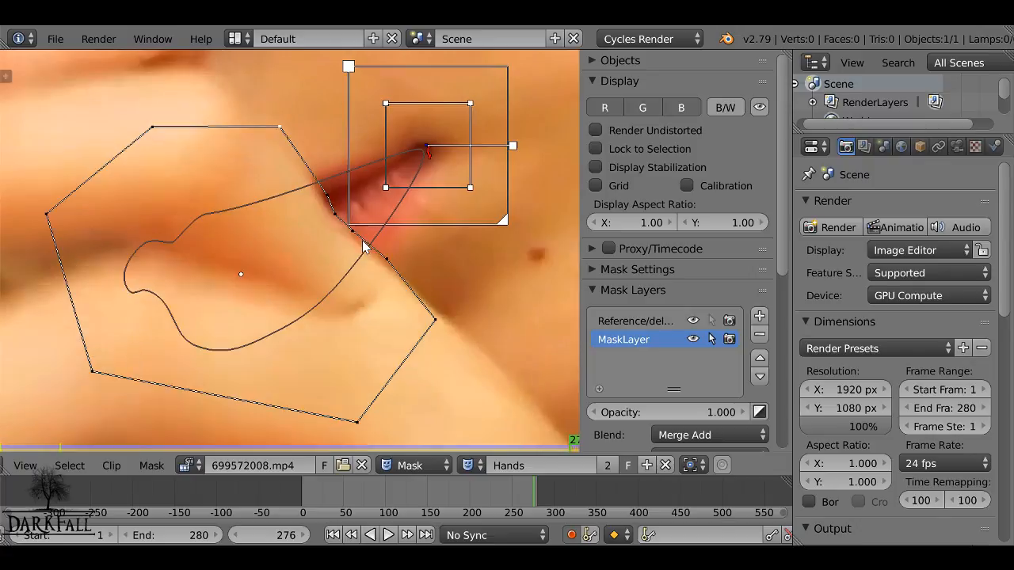
key("g")
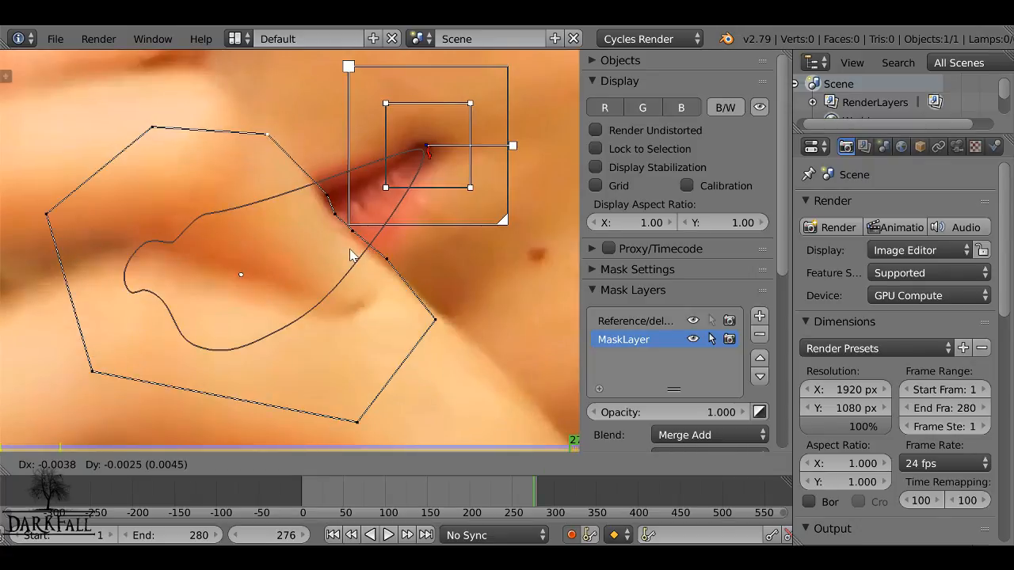
left_click(354, 242)
- Select all spline points and move them down-left with a slight clockwise rotation to match the hand's edge at frame 276
key("a")
key("a")
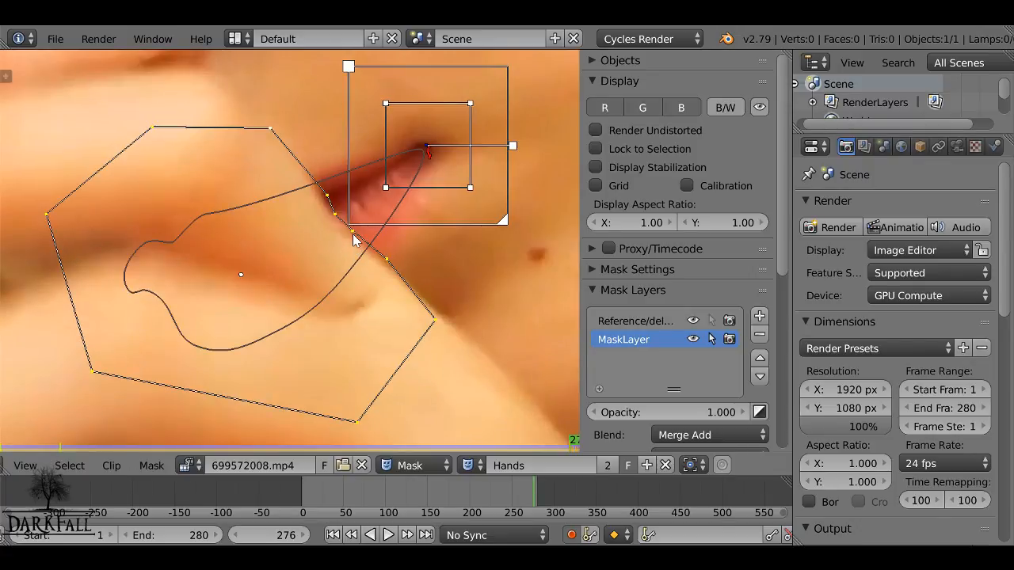
key("g")
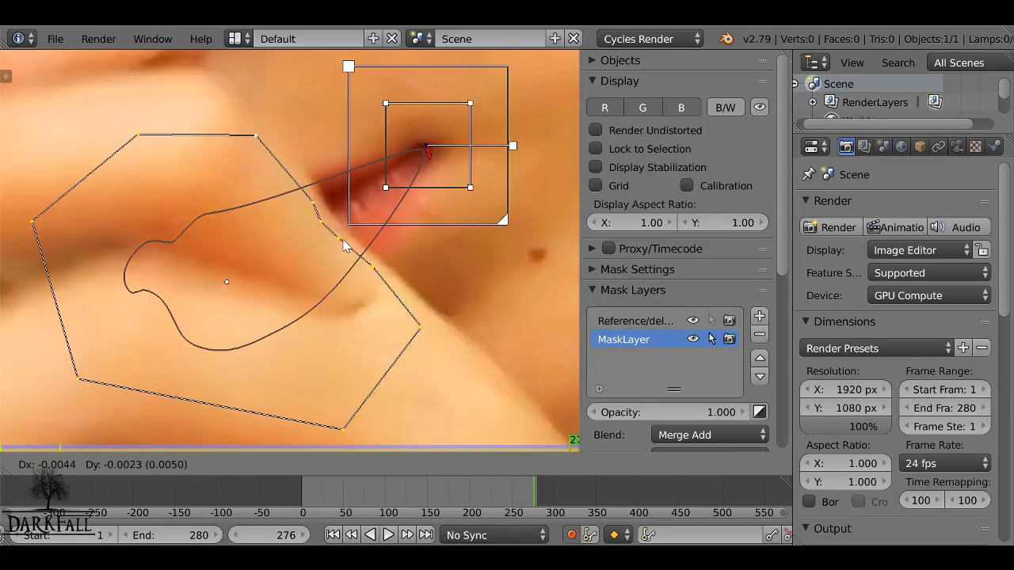
left_click(346, 237)
key("r")
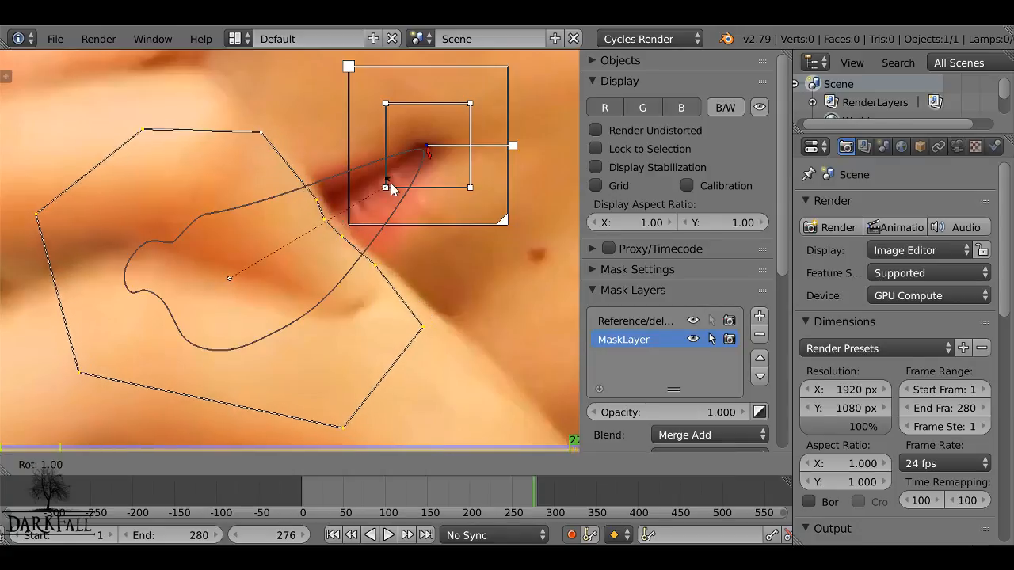
left_click(394, 187)
key("g")
left_click(392, 183)
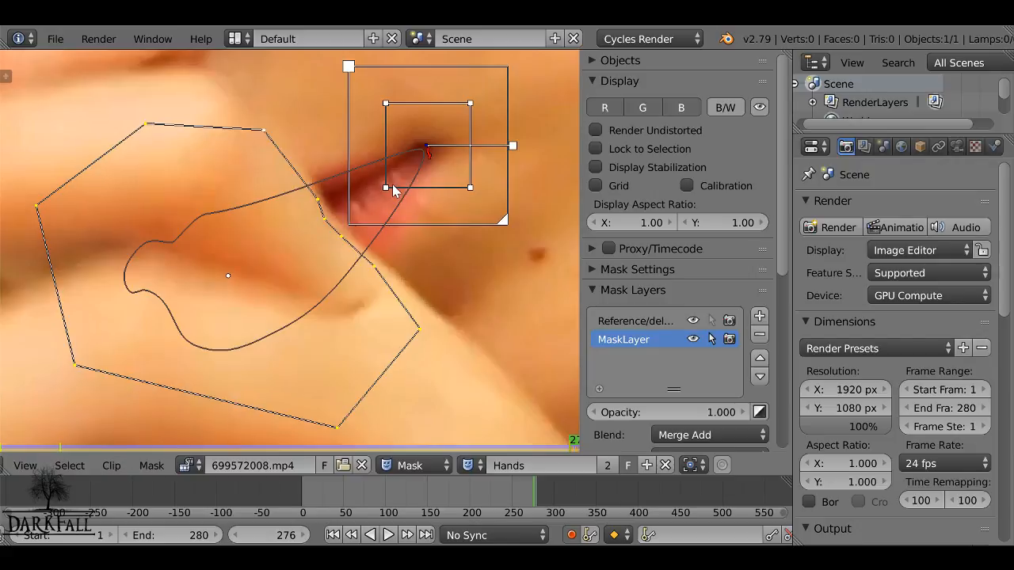
left_click(689, 466)
key("r")
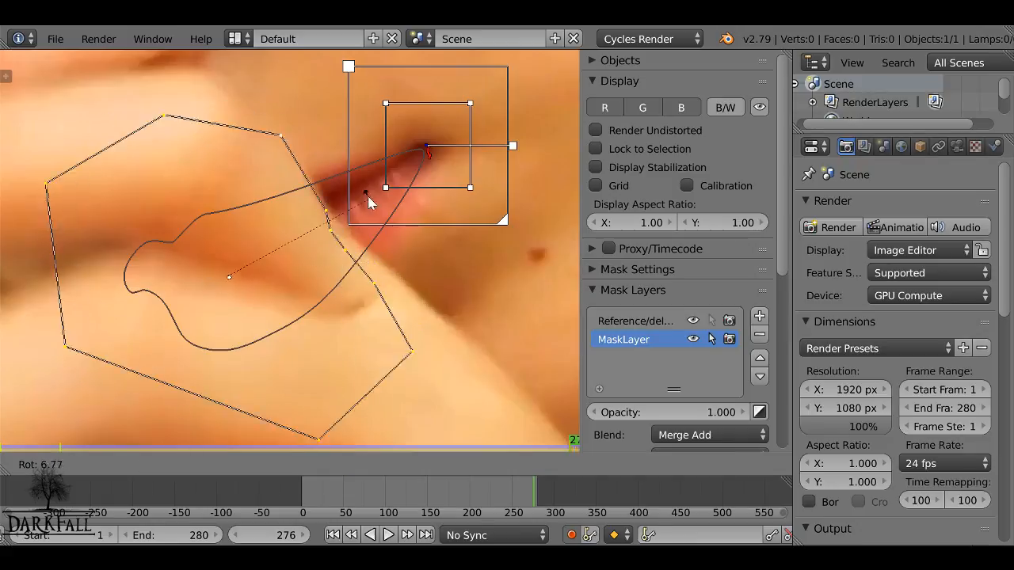
key("Escape")
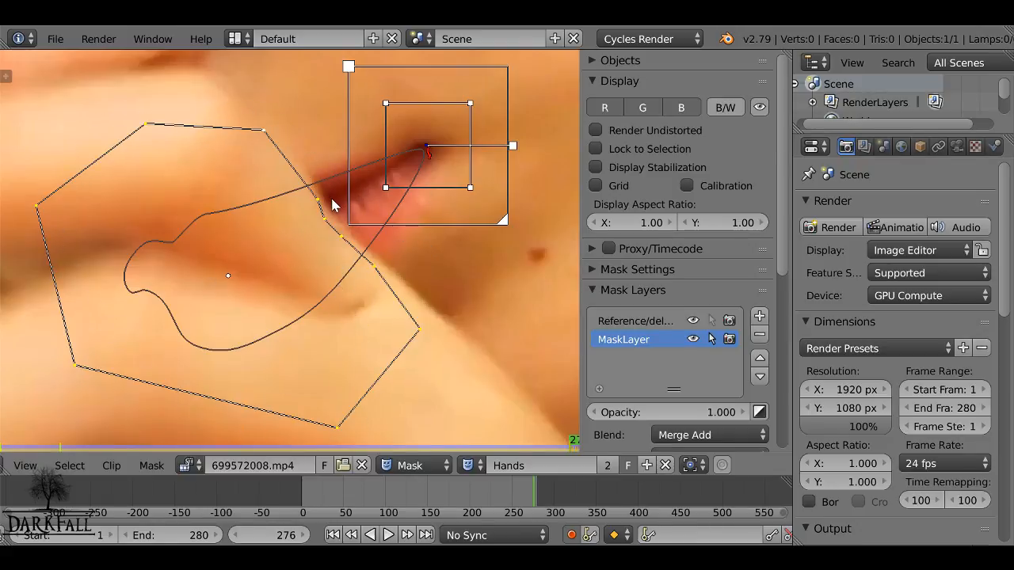
- Go back to frame 275 and move the hand spline down-left onto the hand's edge
key("Left")
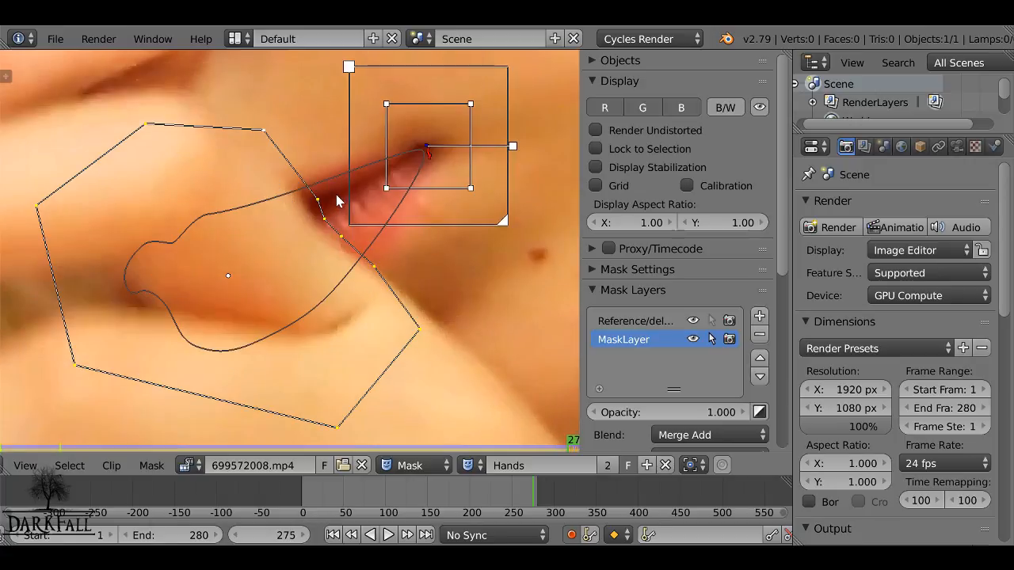
key("g")
left_click(325, 214)
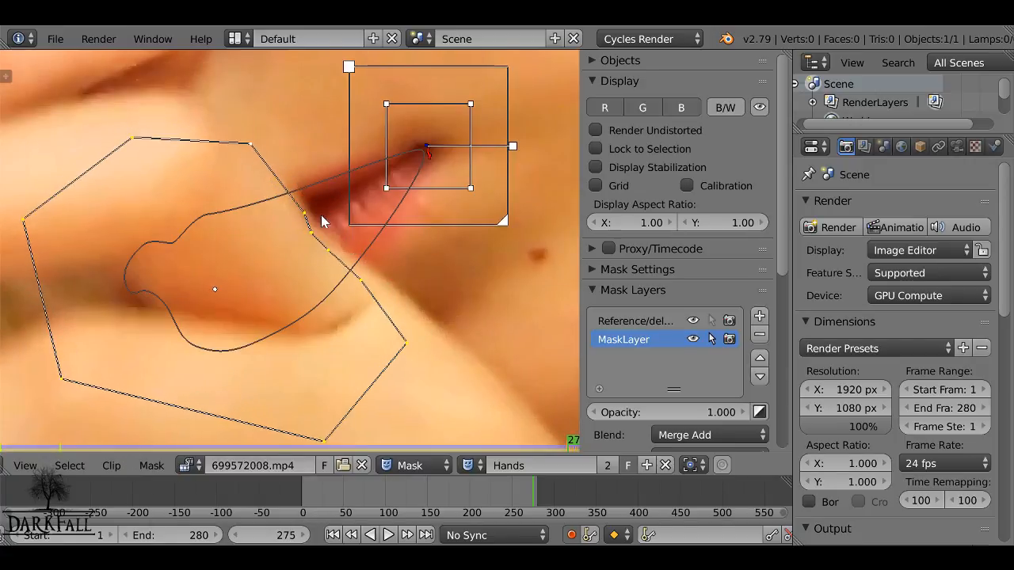
- At frame 274, select all spline points, move them down-left and rotate them slightly counterclockwise to fit the hand's edge
key("Left")
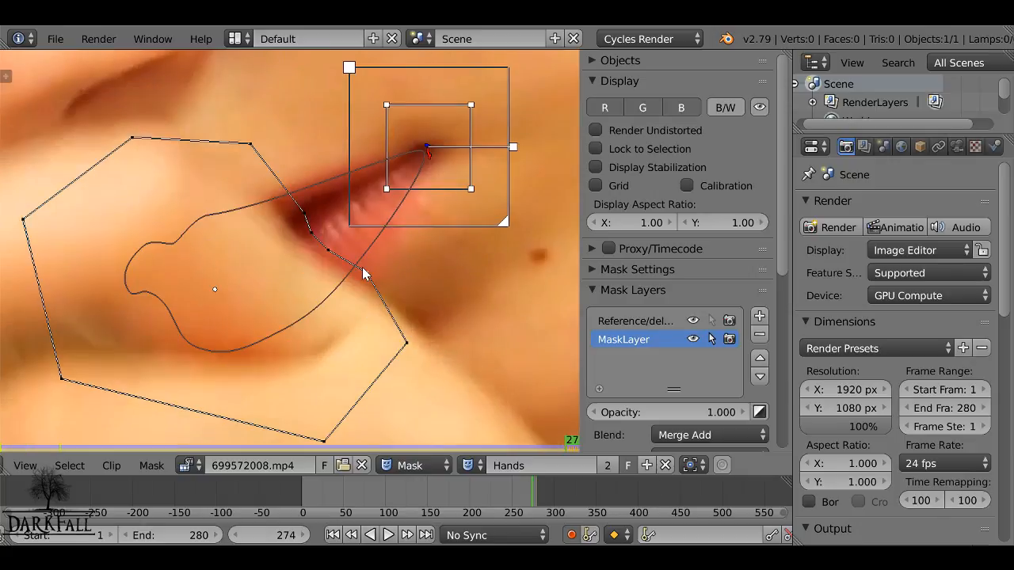
key("a")
key("g")
left_click(356, 245)
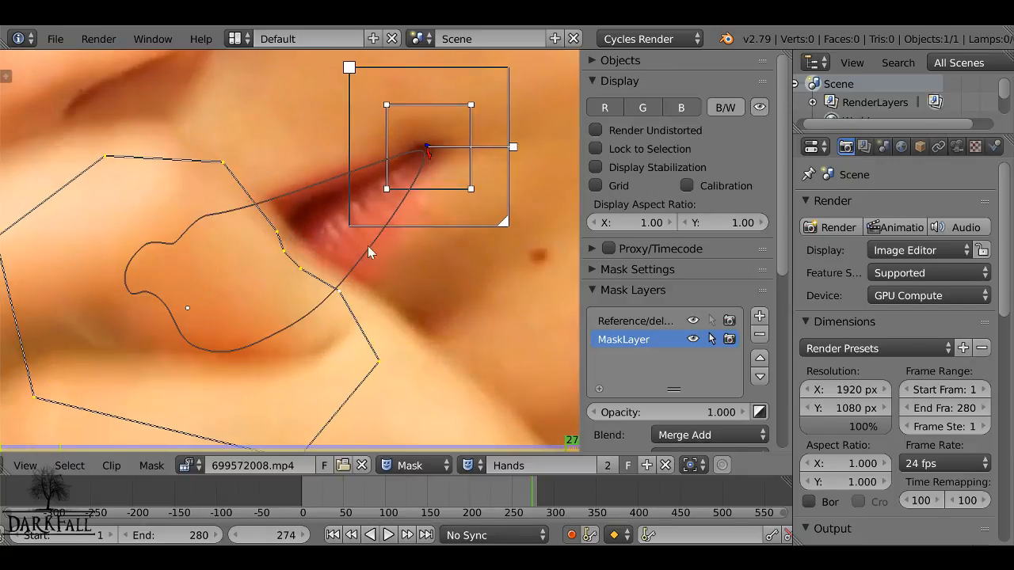
key("r")
left_click(366, 218)
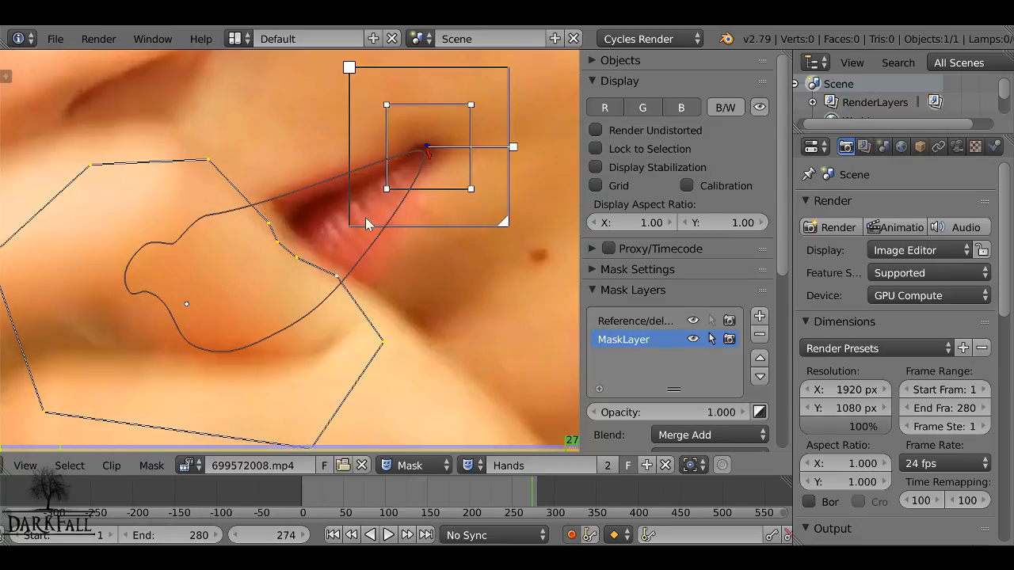
key("g")
left_click(370, 225)
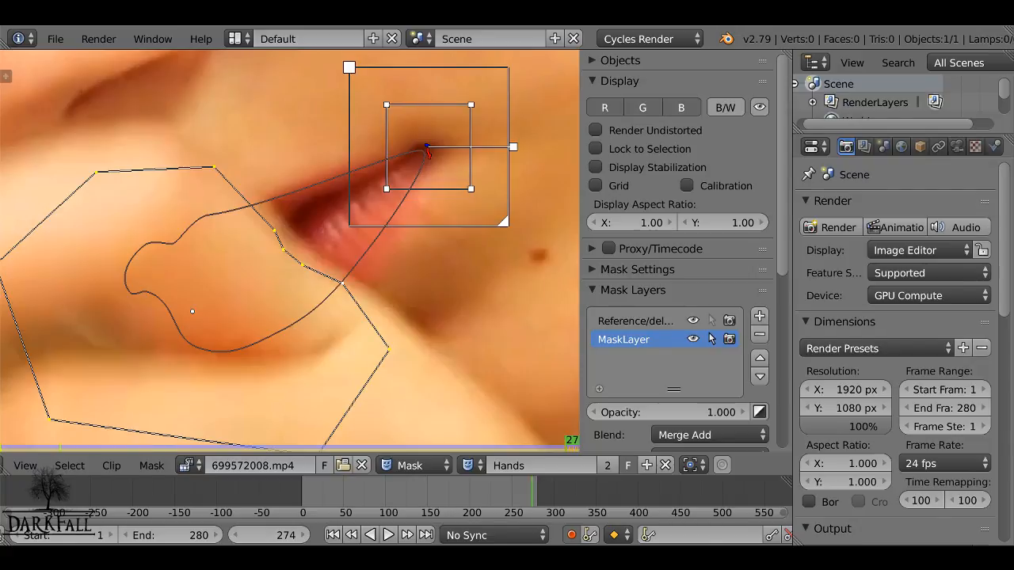
- At frame 273, move the hand spline down-left and rotate it counterclockwise to line up with the hand below the lips
key("Left")
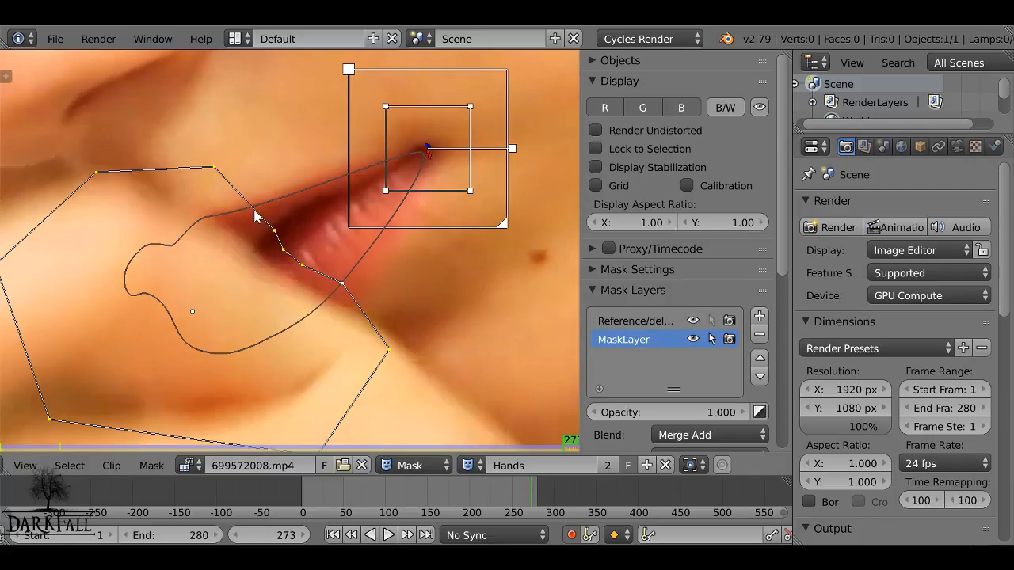
key("g")
left_click(230, 244)
key("r")
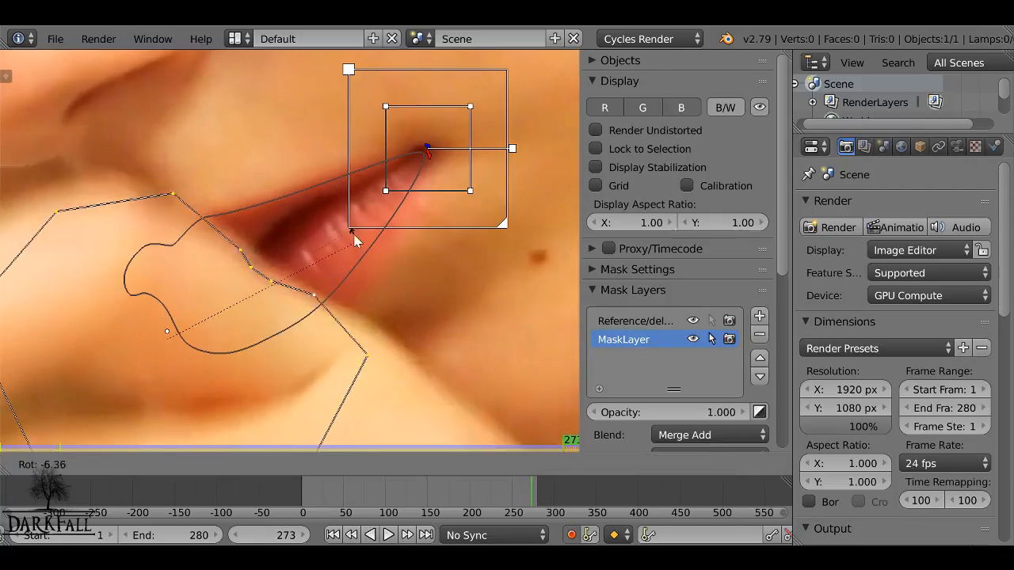
left_click(348, 233)
key("g")
left_click(357, 252)
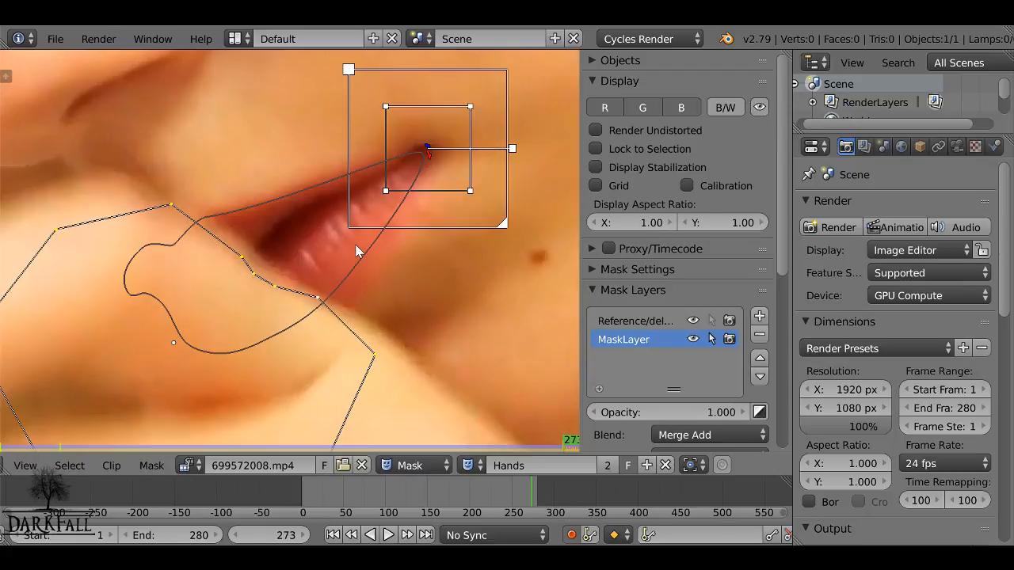
- At frame 272, move the hand spline down-left and rotate it slightly counterclockwise to follow the hand's edge
key("Left")
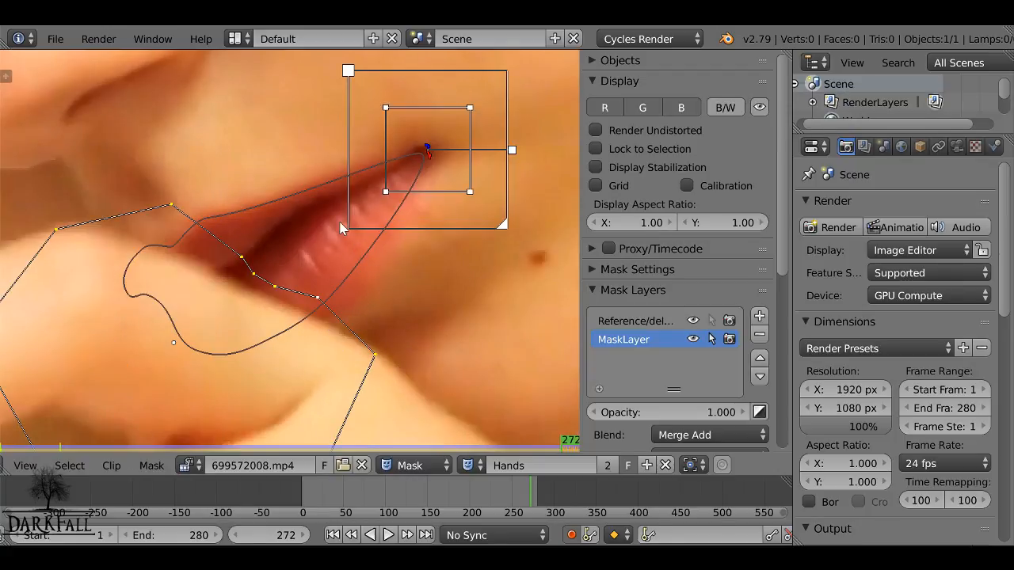
key("g")
left_click(327, 237)
key("r")
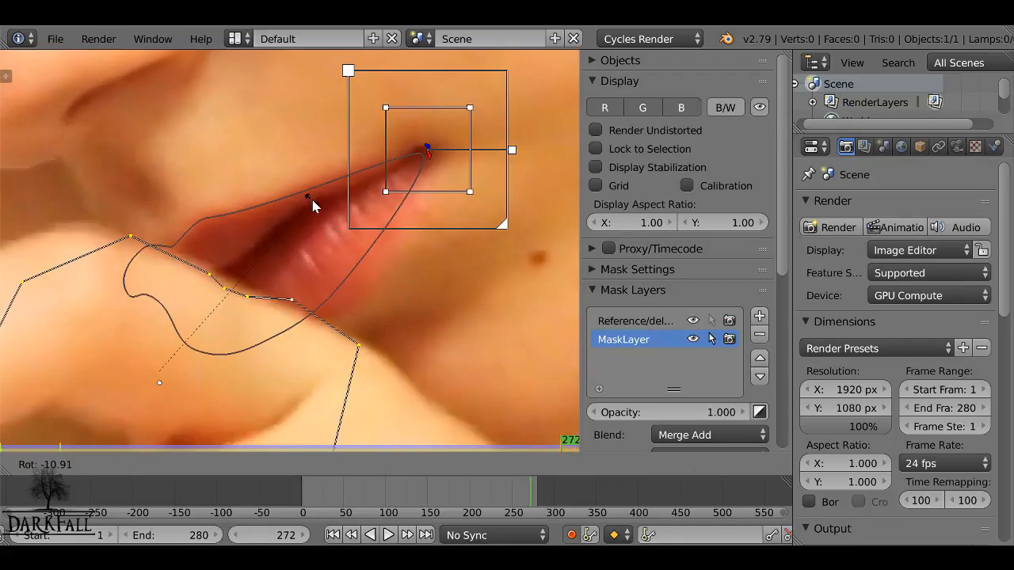
left_click(314, 206)
- Adjust individual spline points along the hand's upper edge at frame 272 to refine the outline below the lips
left_click_drag(294, 304, 292, 317)
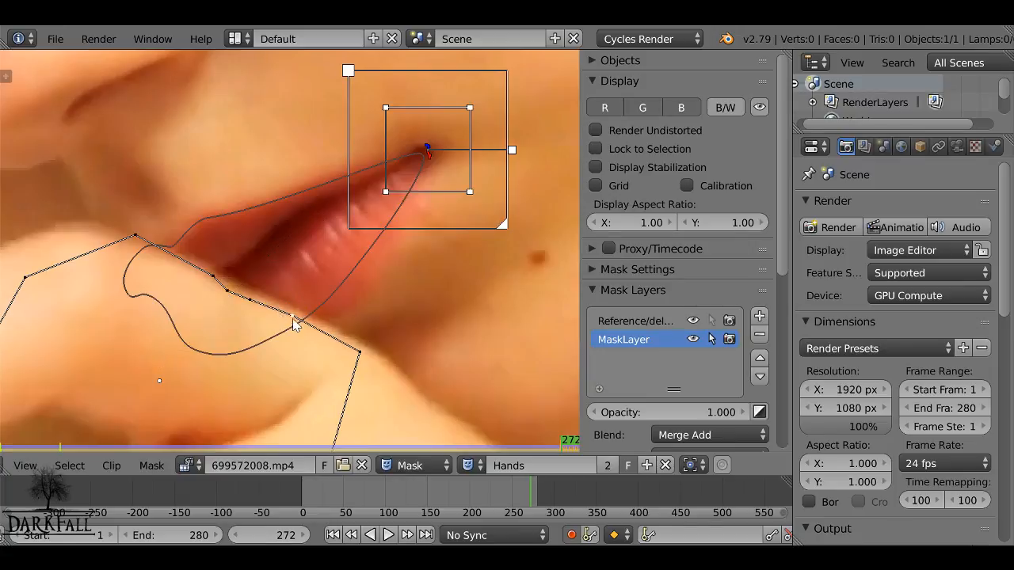
left_click_drag(135, 235, 122, 246)
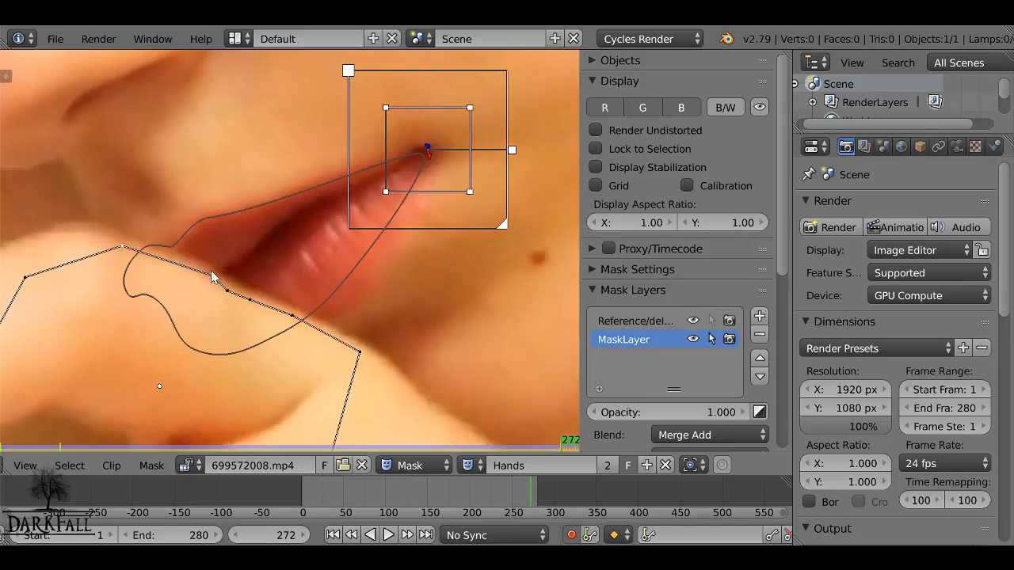
left_click_drag(212, 275, 202, 274)
- At frame 271, move the whole hand spline down-left and adjust its individual points onto the hand's edge
key("Left")
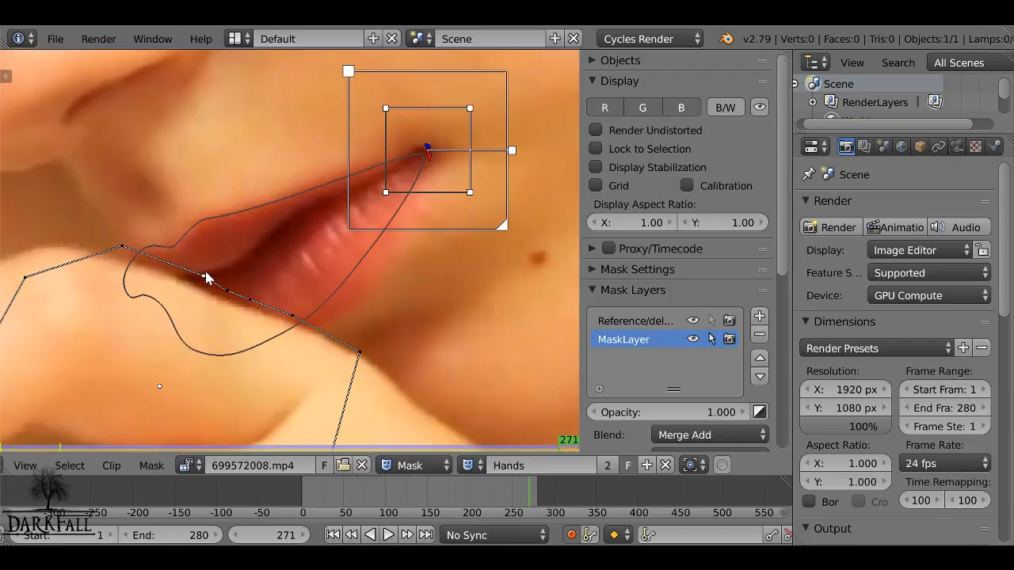
key("a")
key("g")
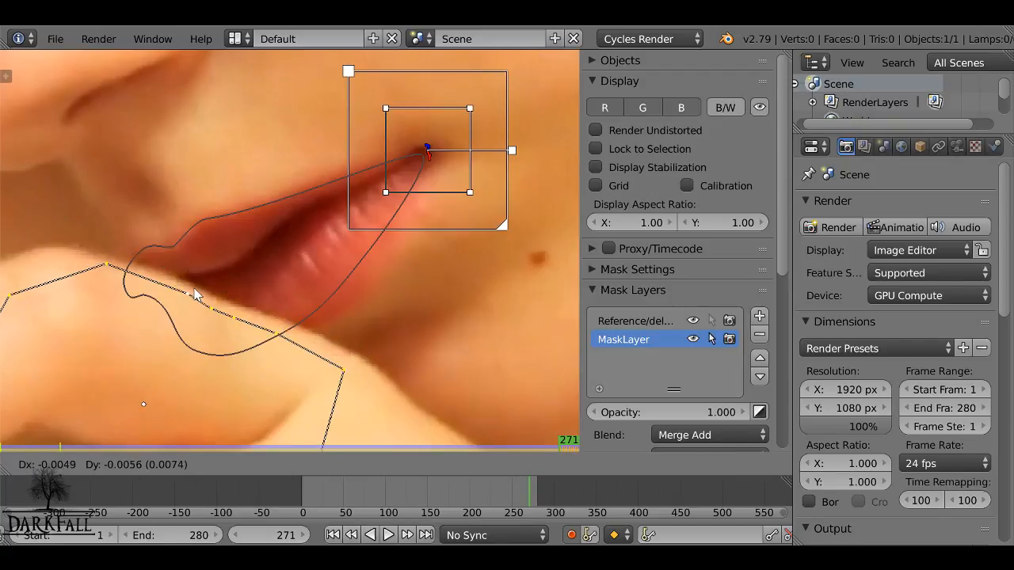
left_click(194, 288)
left_click_drag(208, 307, 284, 328)
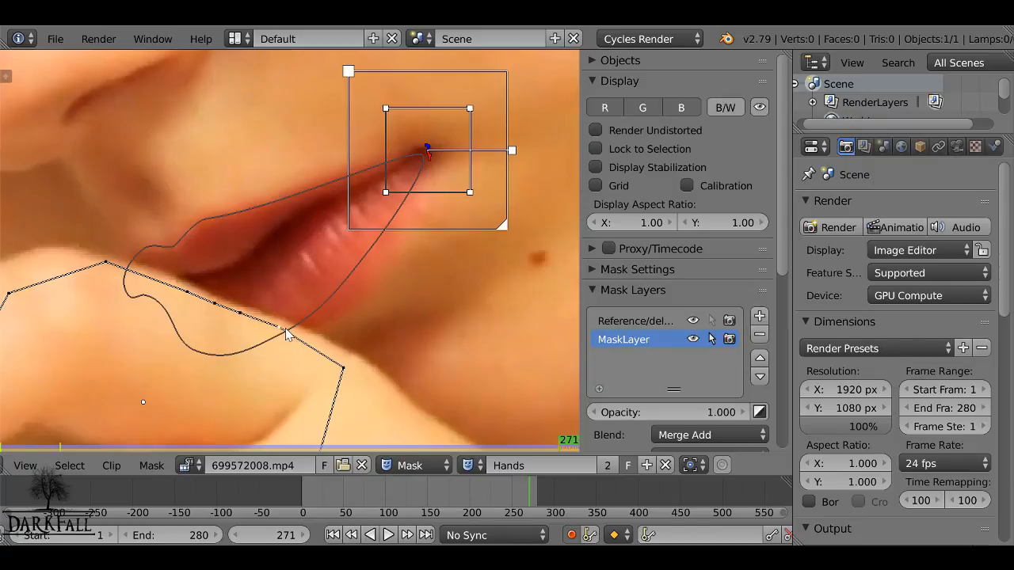
left_click_drag(342, 368, 343, 361)
- At frame 270, select all spline points and shift them slightly down-left to match the hand's edge
key("Left")
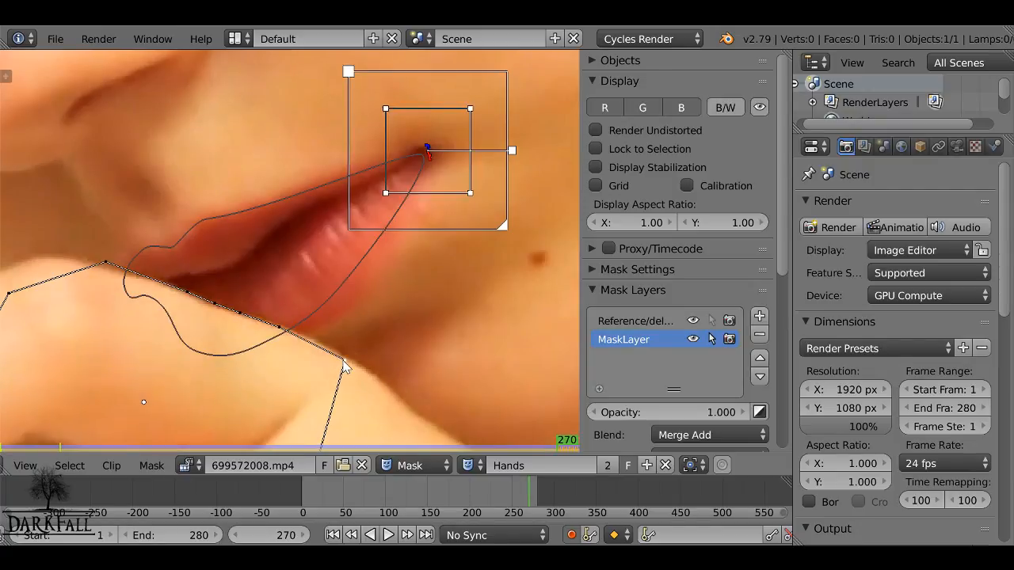
key("a")
key("g")
left_click(271, 313)
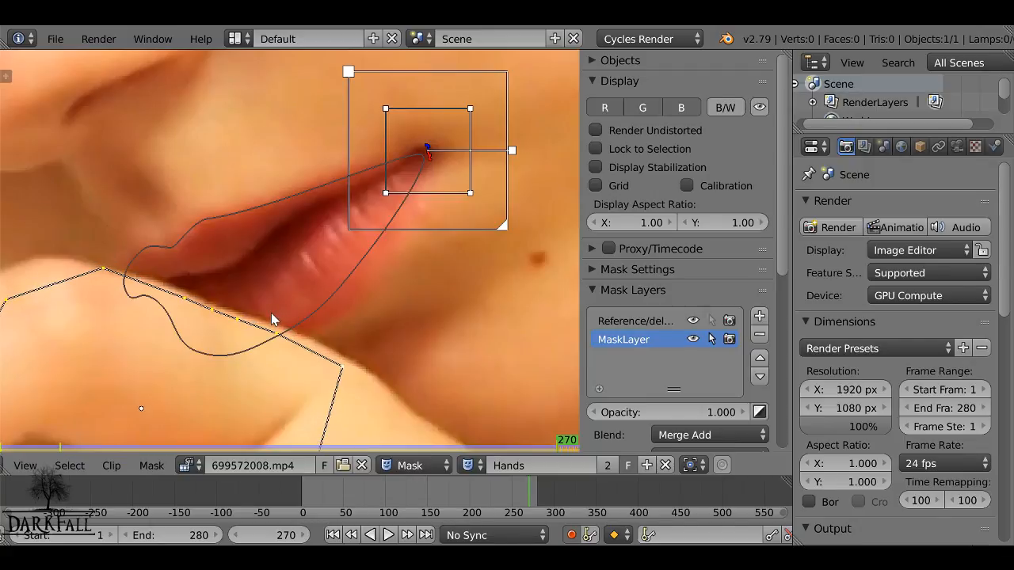
- Go back to frame 269 and nudge the hand spline slightly left and down along the hand's edge
key("Left")
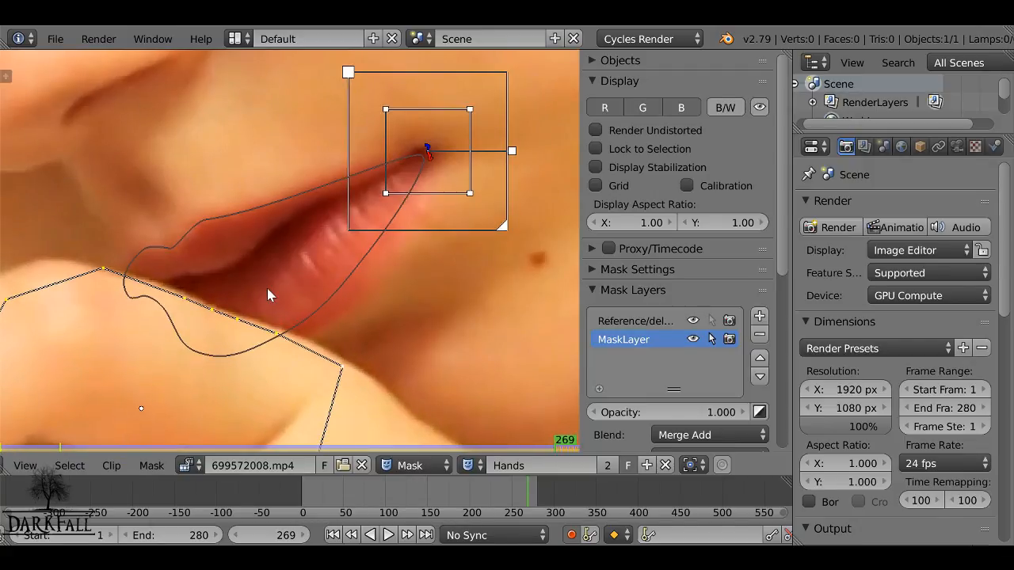
key("g")
left_click(259, 292)
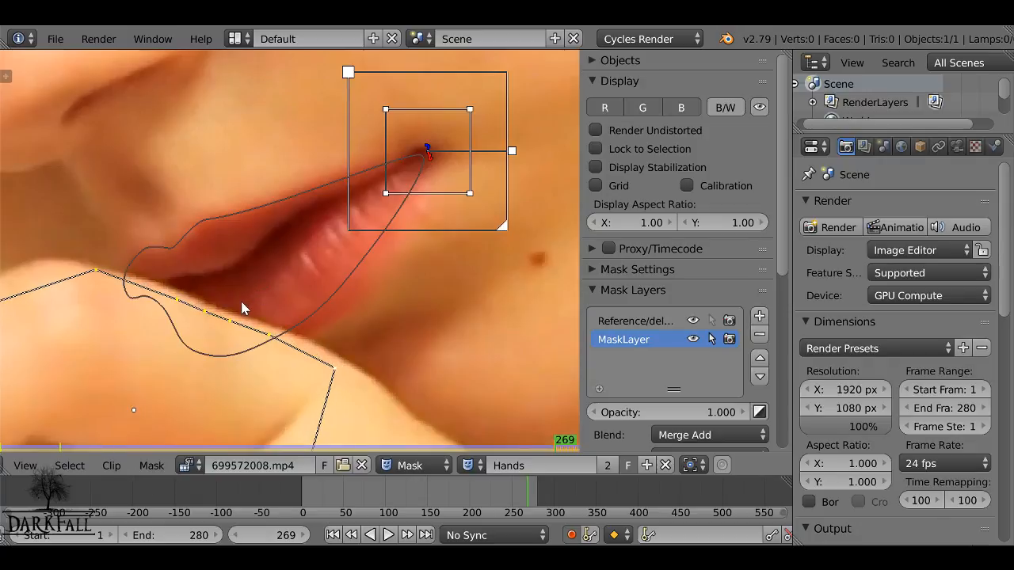
- Step through frames 269 to 275 to examine how closely the hand mask follows the hand over the lips
scroll(242, 309, "up", 1)
key("Right")
key("Right")
key("Right")
key("Right")
key("Right")
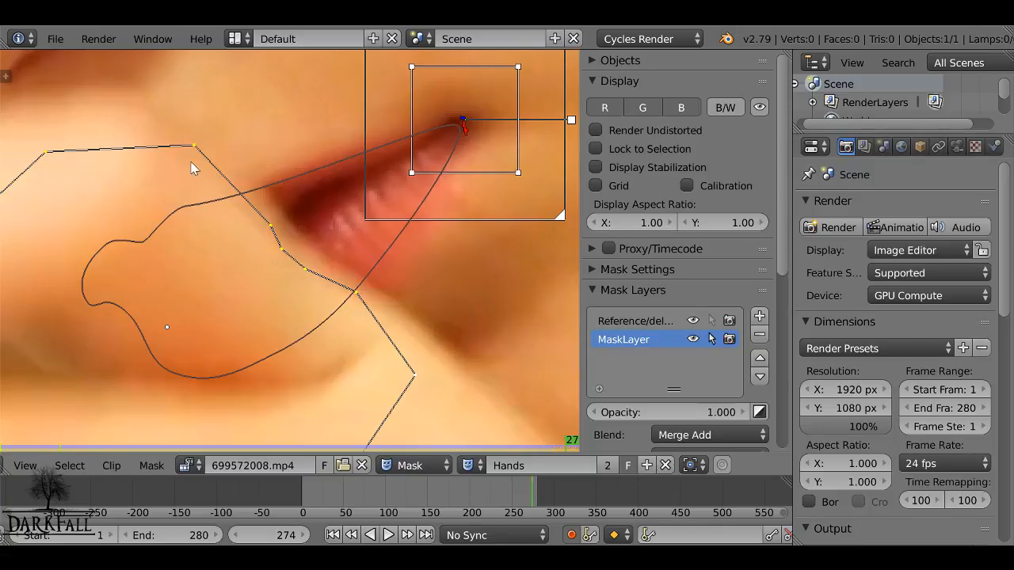
key("Left")
key("Left")
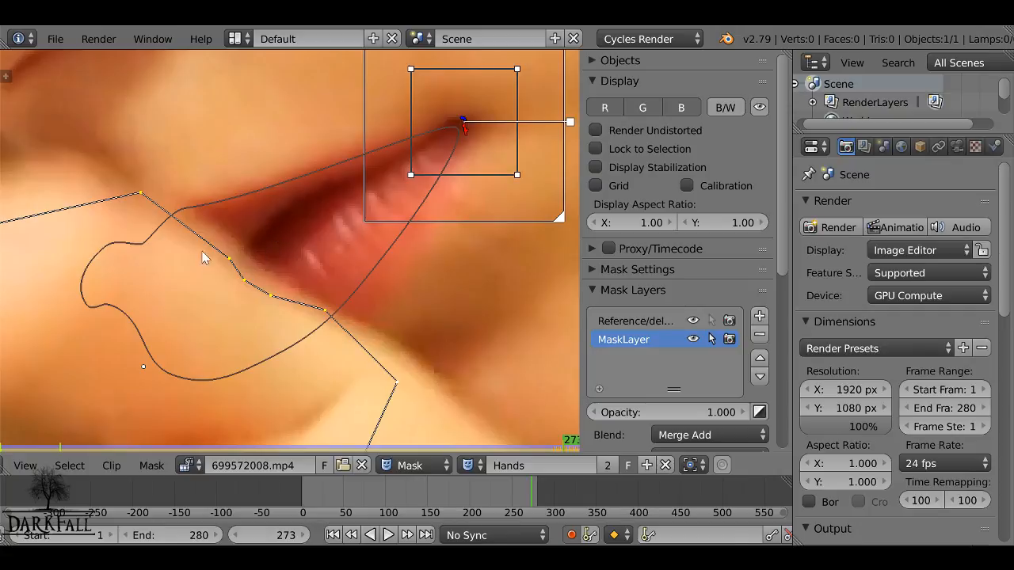
key("Right")
key("Right")
key("Right")
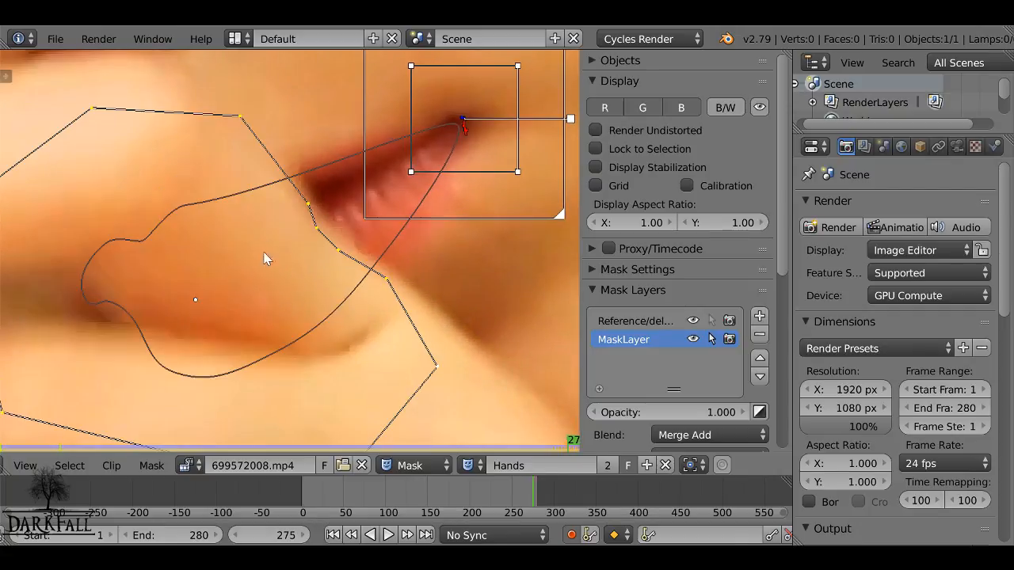
- Return to frame 273 and move the spline point beside the mouth up-left to refine the hand's edge
key("Left")
key("Left")
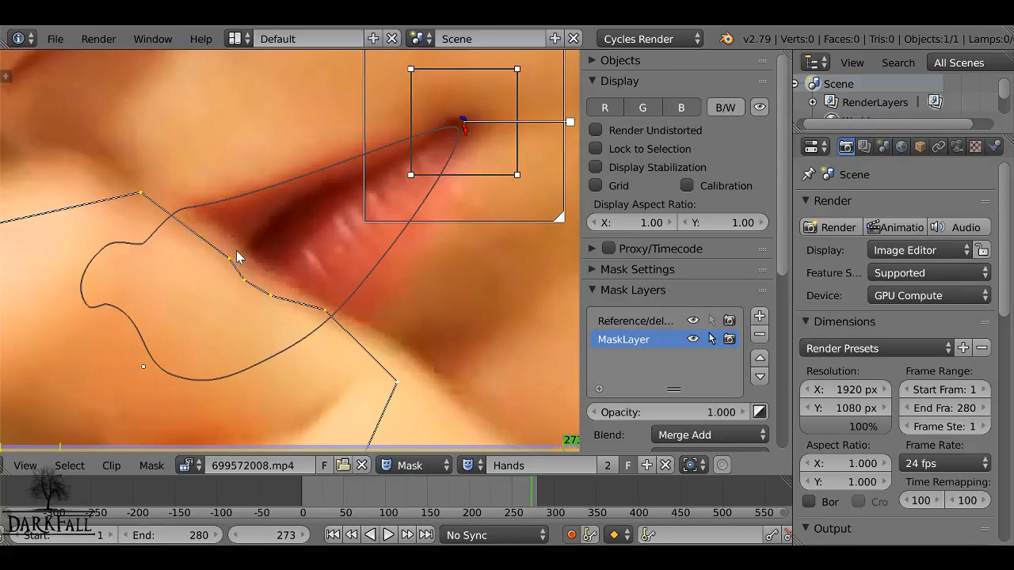
left_click_drag(228, 257, 219, 252)
- Examine the hand mask's fit on the frames from 272 backwards and in a wider view of the shot
key("Left")
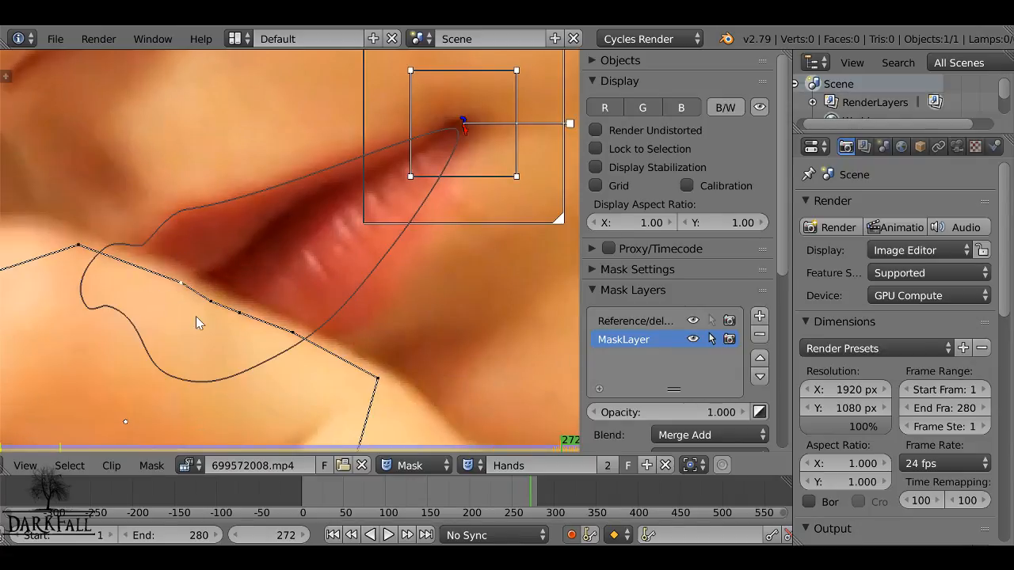
key("Left")
key("Left")
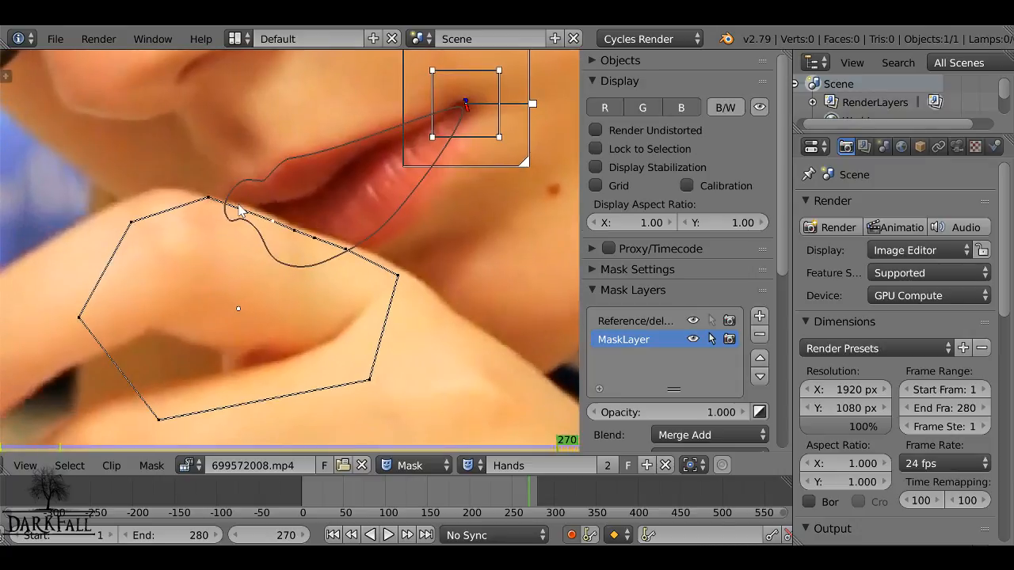
key("Left")
key("Left")
key("Right")
key("Right")
left_click_drag(583, 294, 651, 296)
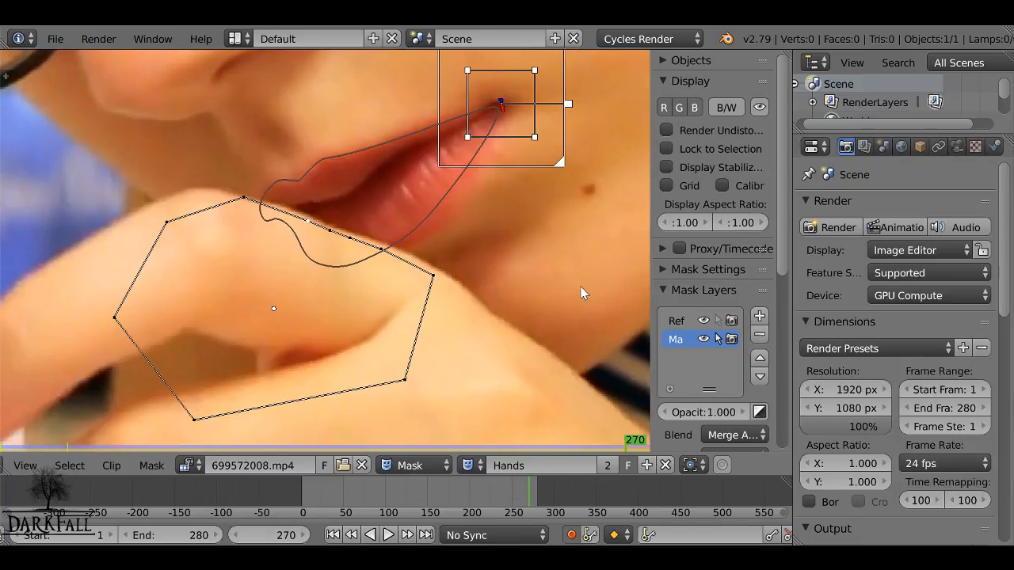
scroll(476, 265, "down", 3)
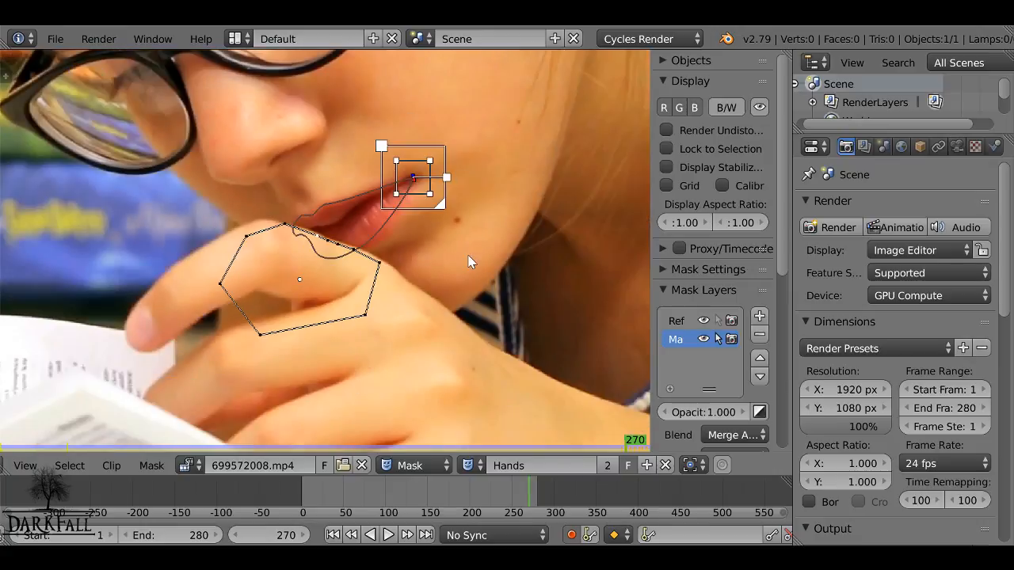
scroll(266, 325, "up", 1)
scroll(23, 472, "up", 2)
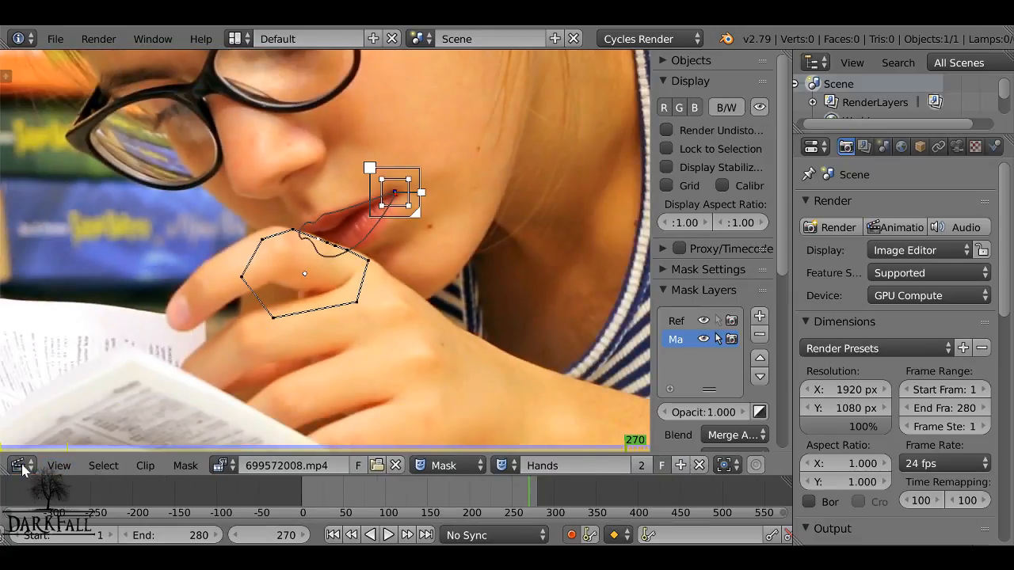
- Switch the clip area to the Node Editor's compositing nodes and enable Use Nodes and Backdrop
left_click(23, 467)
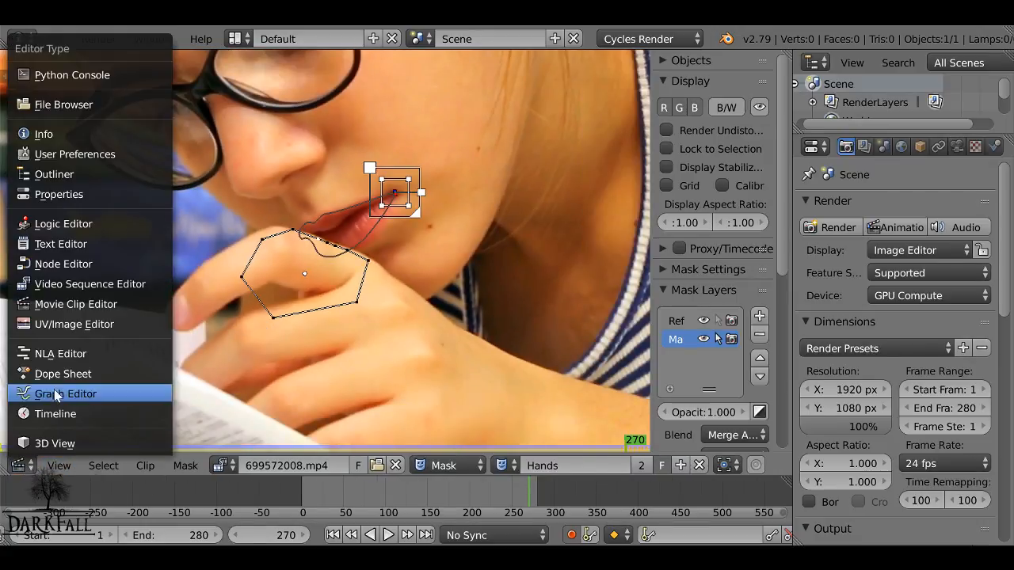
left_click(60, 263)
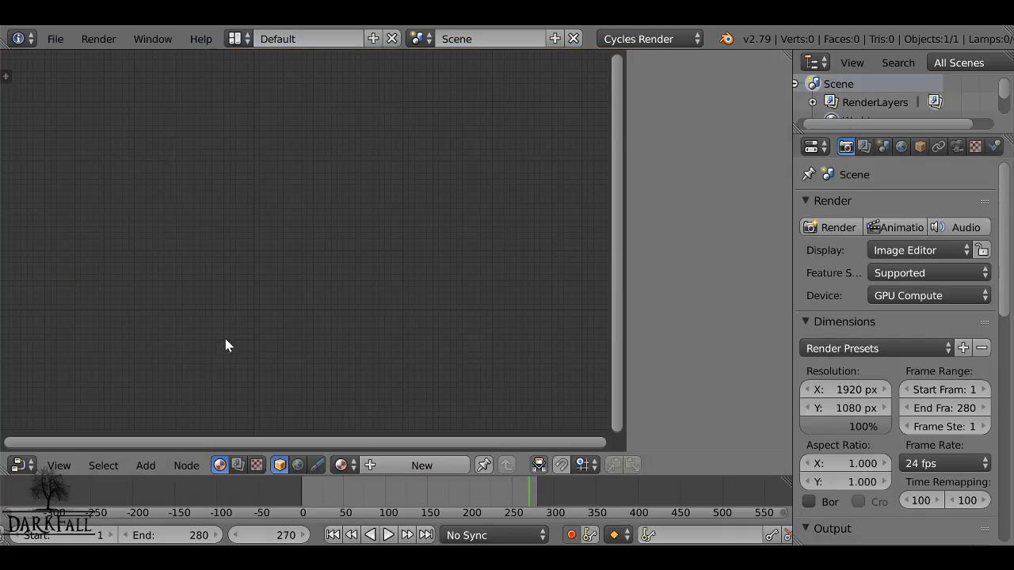
left_click(237, 466)
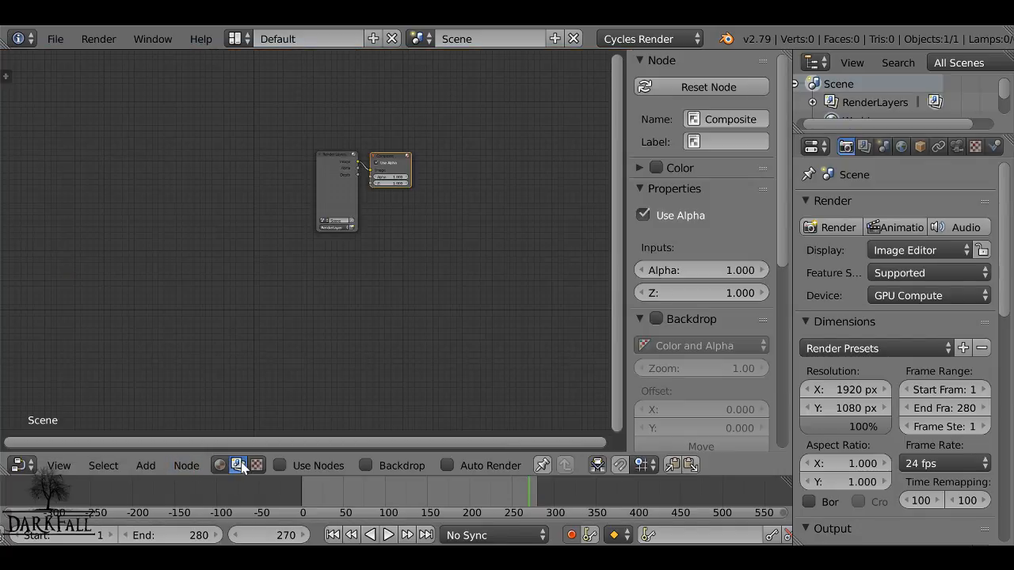
left_click(307, 466)
left_click(385, 464)
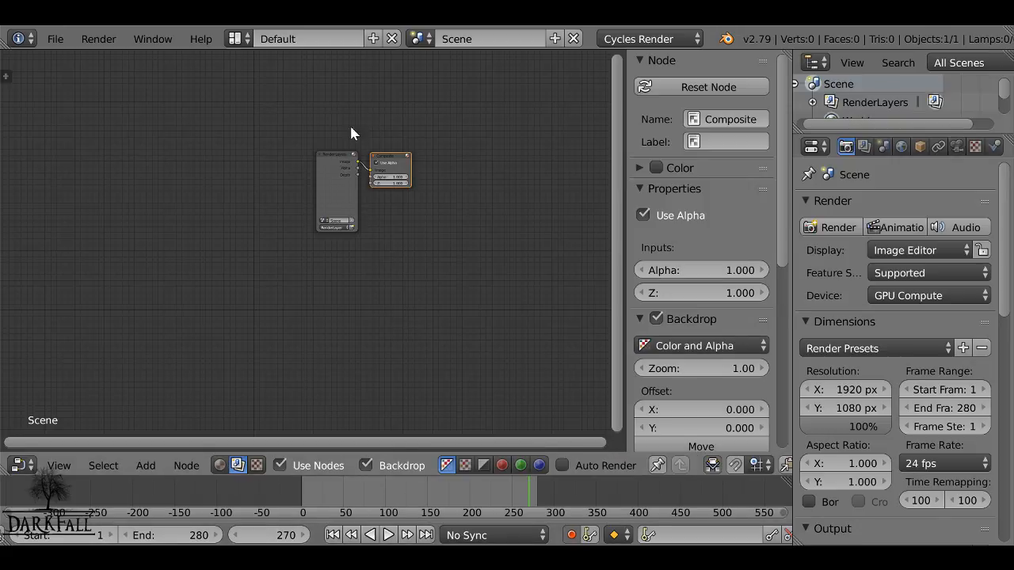
- Spread the Render Layers and Composite nodes apart and add a connected Viewer node above the Composite node
left_click_drag(338, 169, 176, 152)
left_click_drag(407, 165, 427, 163)
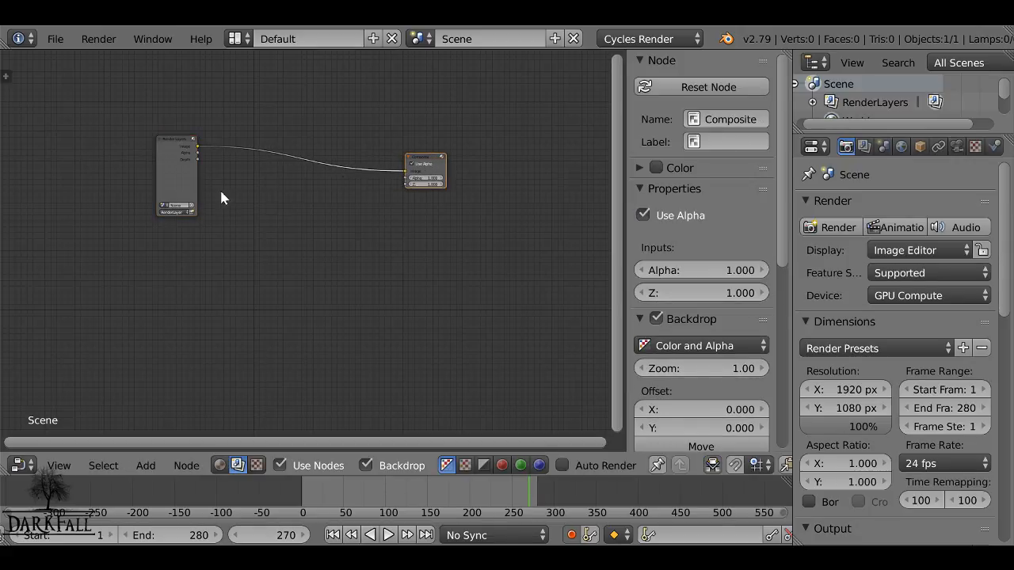
left_click(171, 155, "ctrl+shift")
key("g")
left_click(449, 204)
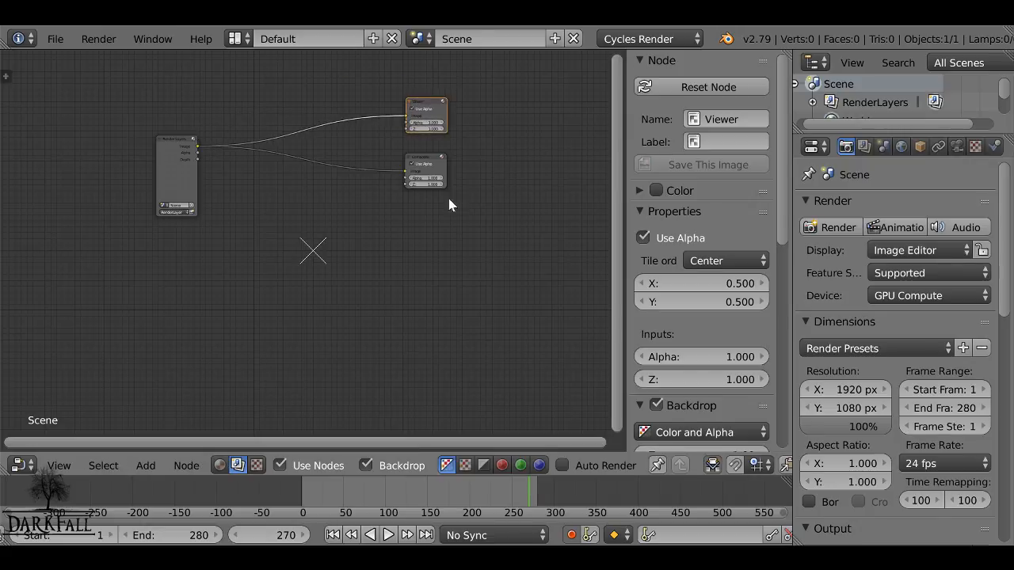
- Change the Render Layers node into a Movie Clip input node
key("shift+a")
mouse_move(173, 168)
scroll(235, 188, "up", 1)
middle_click_drag(235, 189, 289, 222)
left_click_drag(210, 188, 196, 191)
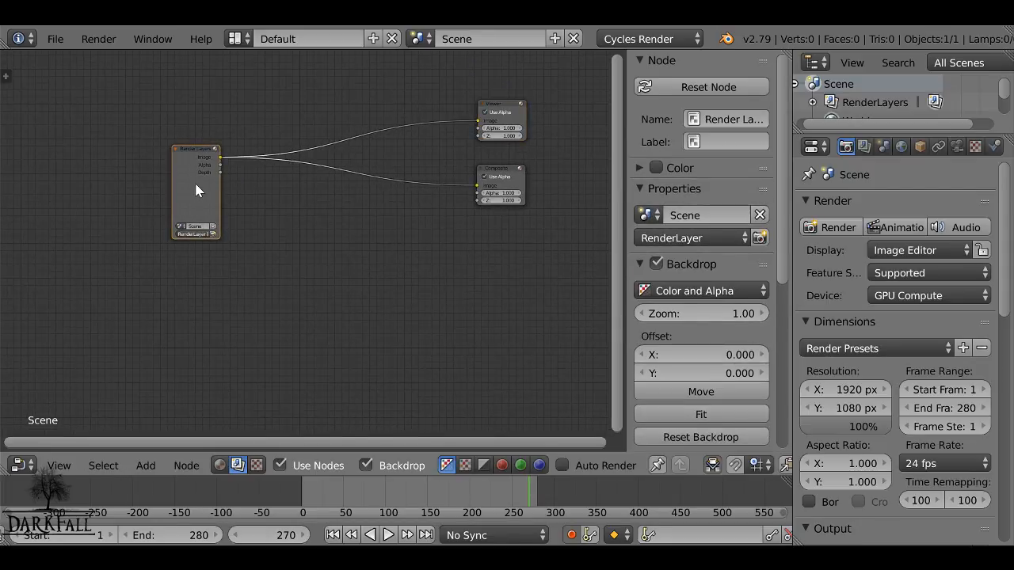
key("shift+s")
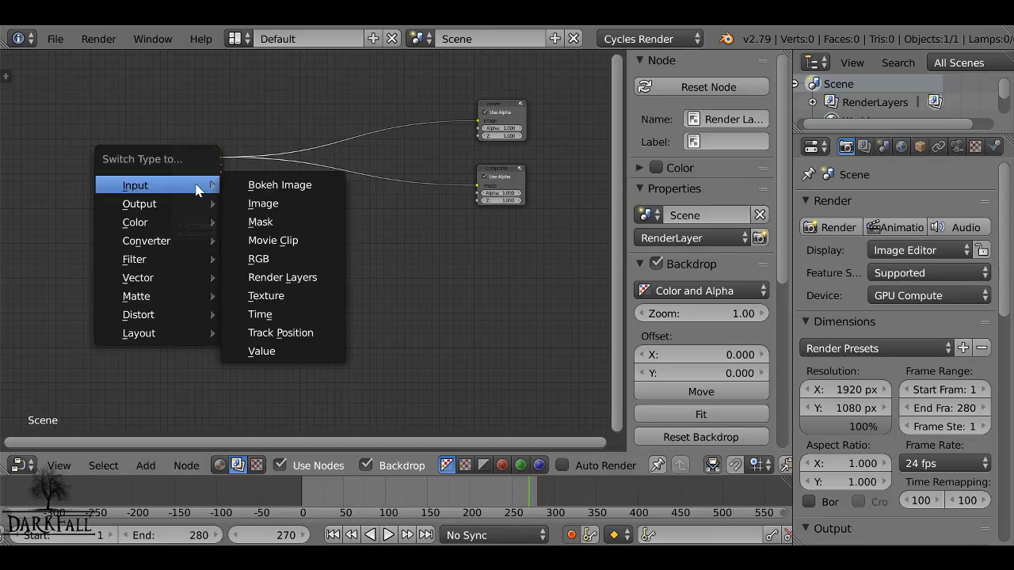
left_click(269, 240)
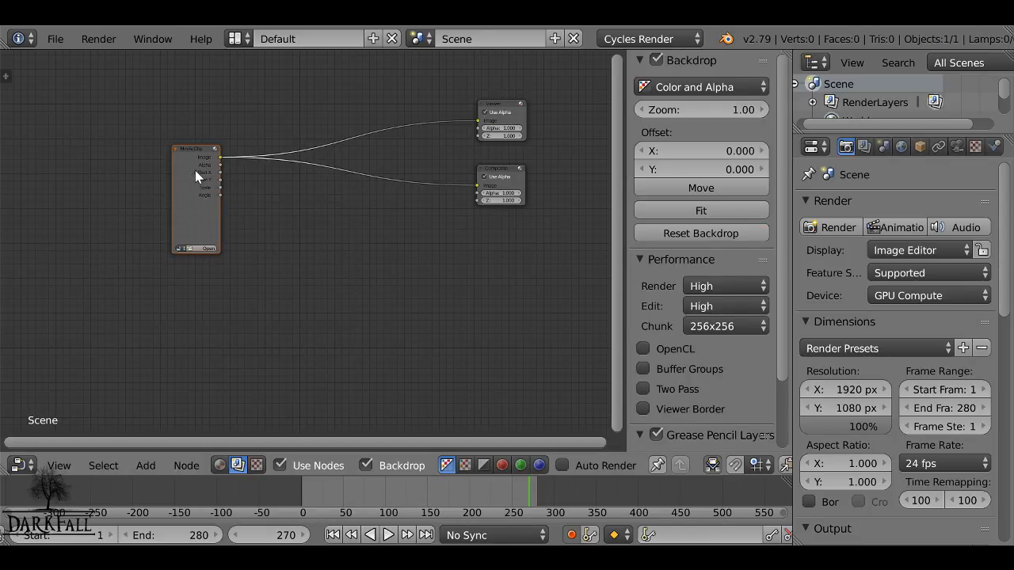
- Load the existing clip 699572008.mp4 into the Movie Clip node
left_click_drag(194, 168, 193, 162)
scroll(207, 204, "up", 4)
middle_click_drag(211, 206, 306, 206)
scroll(291, 207, "up", 4)
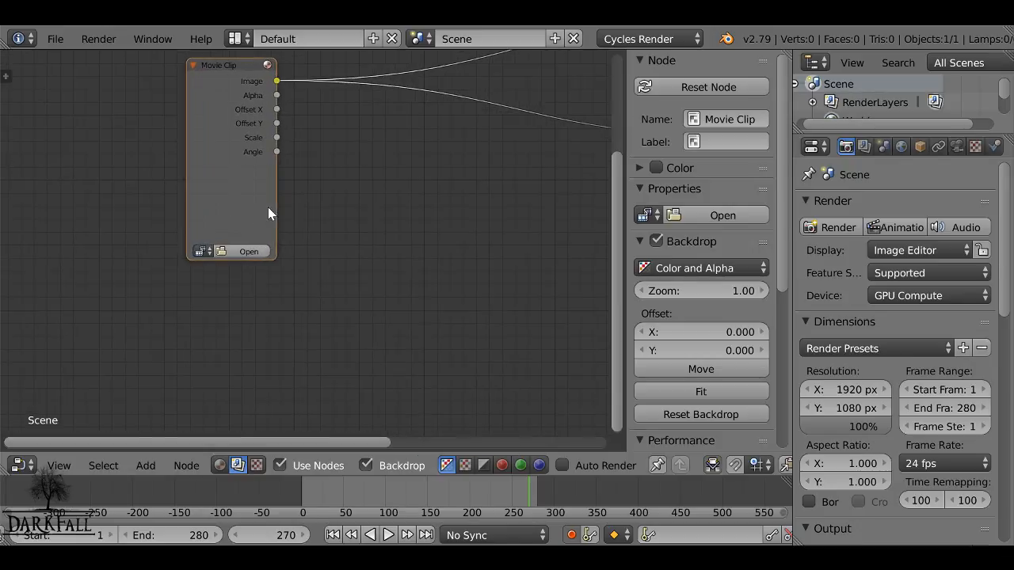
left_click(200, 251)
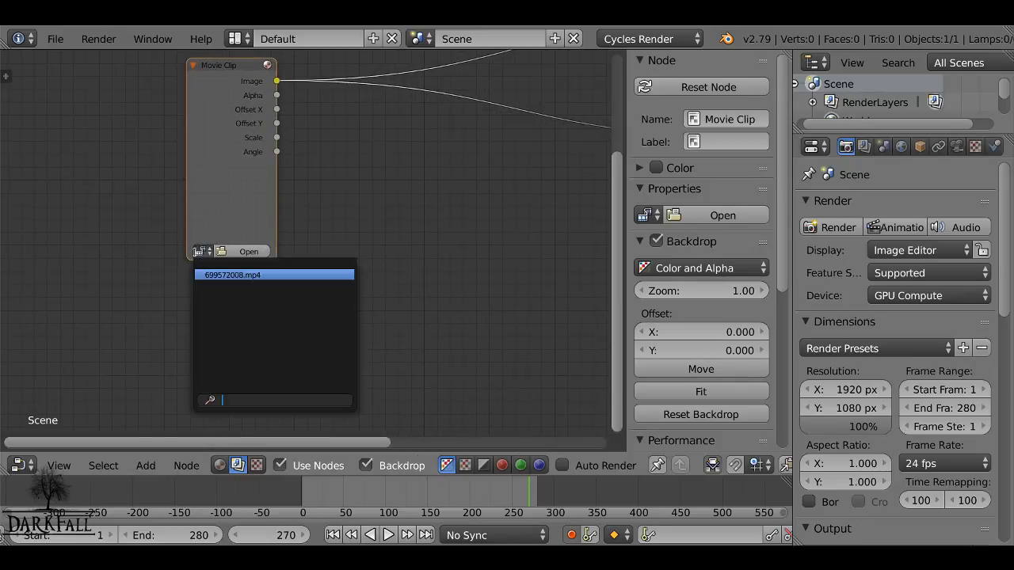
left_click(200, 253)
left_click(199, 253)
left_click(261, 276)
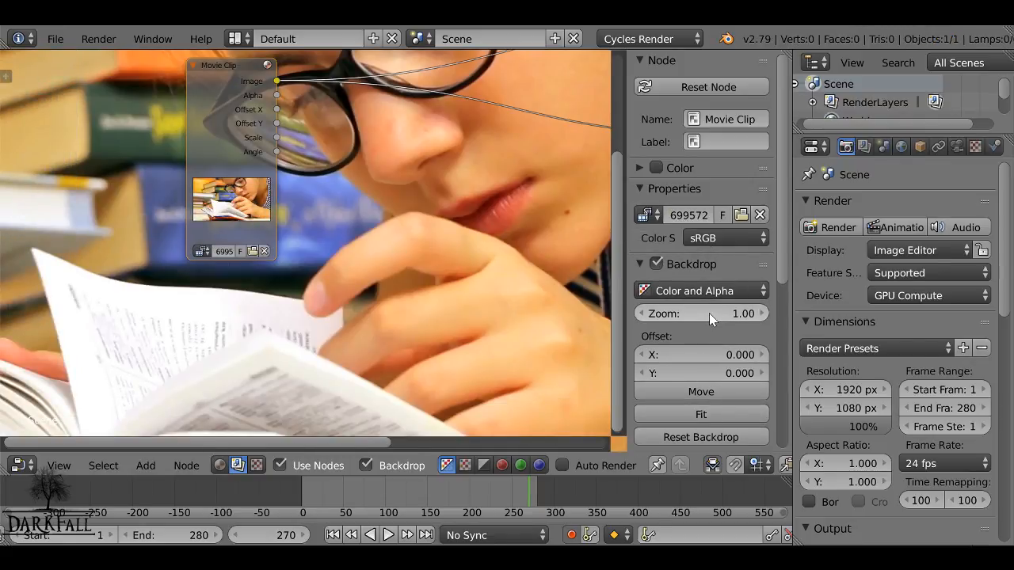
- Set the backdrop zoom to 0.57 with the properties sidebar hidden, and go to frame 97
left_click_drag(709, 313, 682, 313)
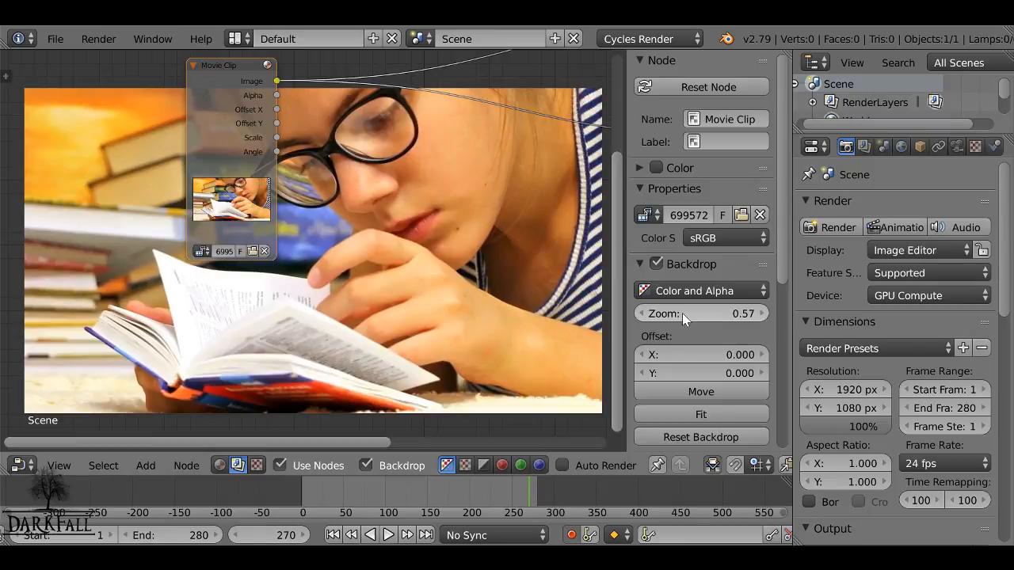
key("n")
key("Home")
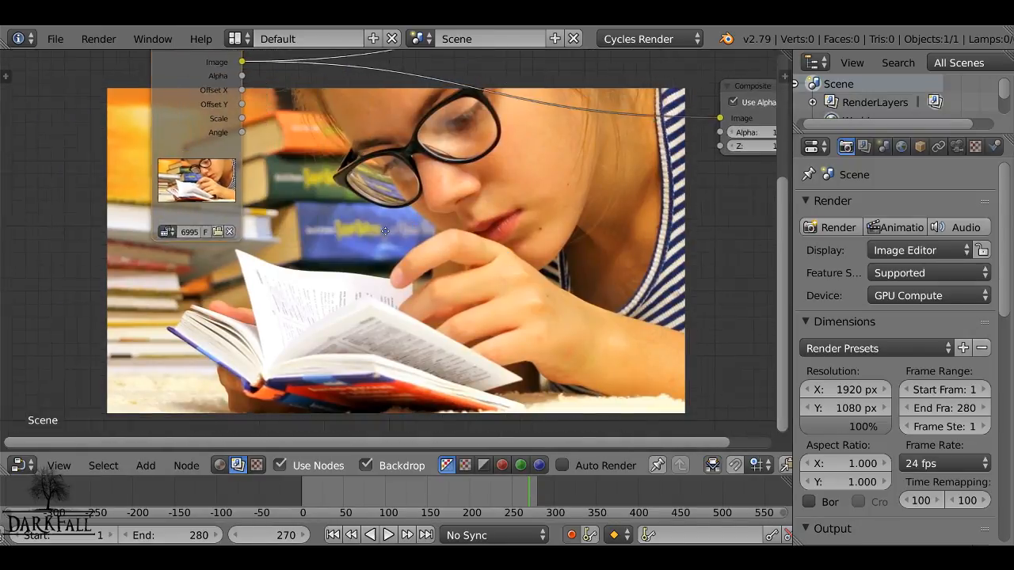
left_click(383, 500)
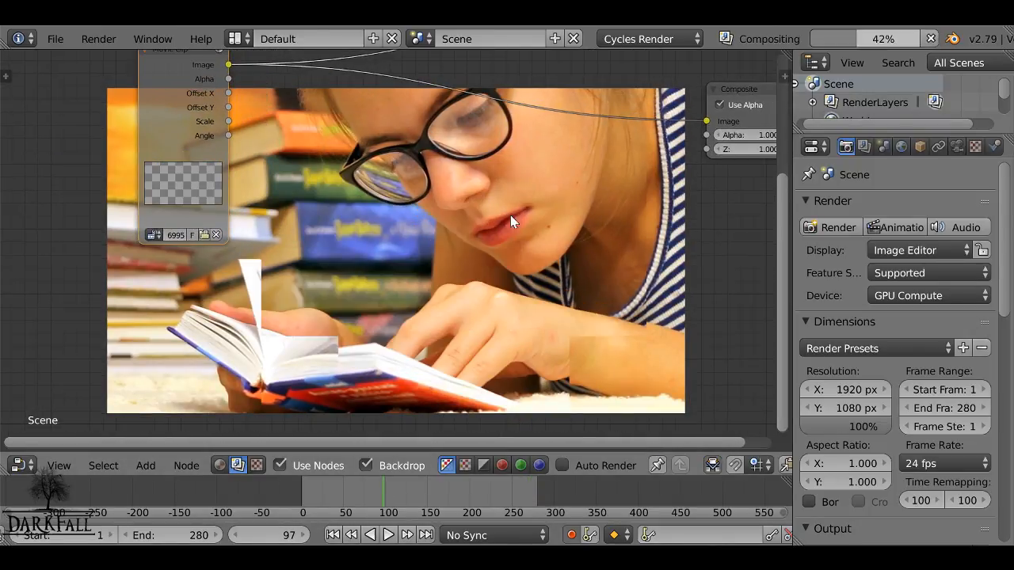
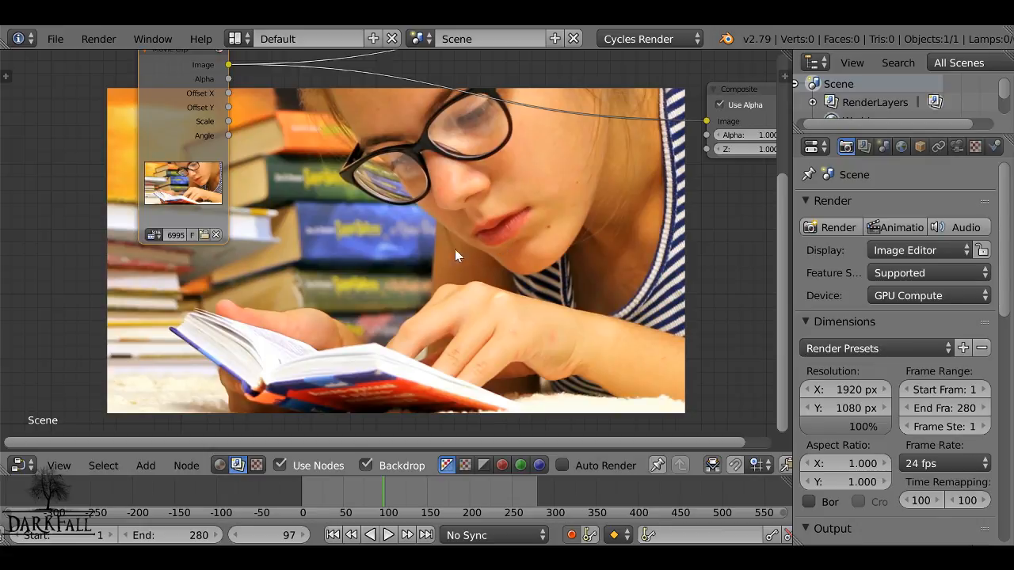
- Insert a Mix colour node into the links between the Movie Clip node and the Viewer and Composite nodes
middle_click_drag(437, 215, 412, 256)
left_click_drag(188, 148, 156, 135)
key("shift+a")
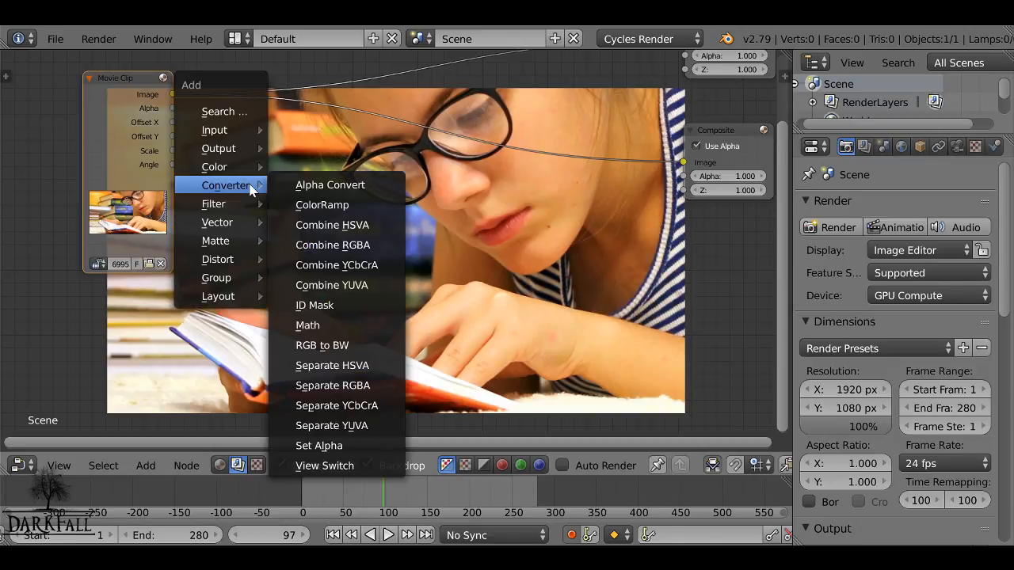
mouse_move(216, 172)
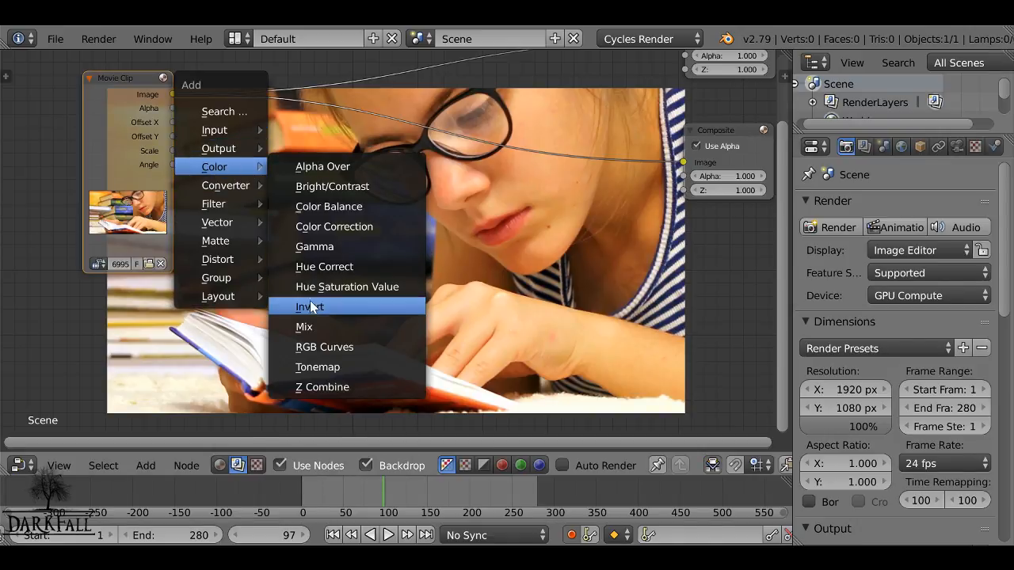
left_click(309, 327)
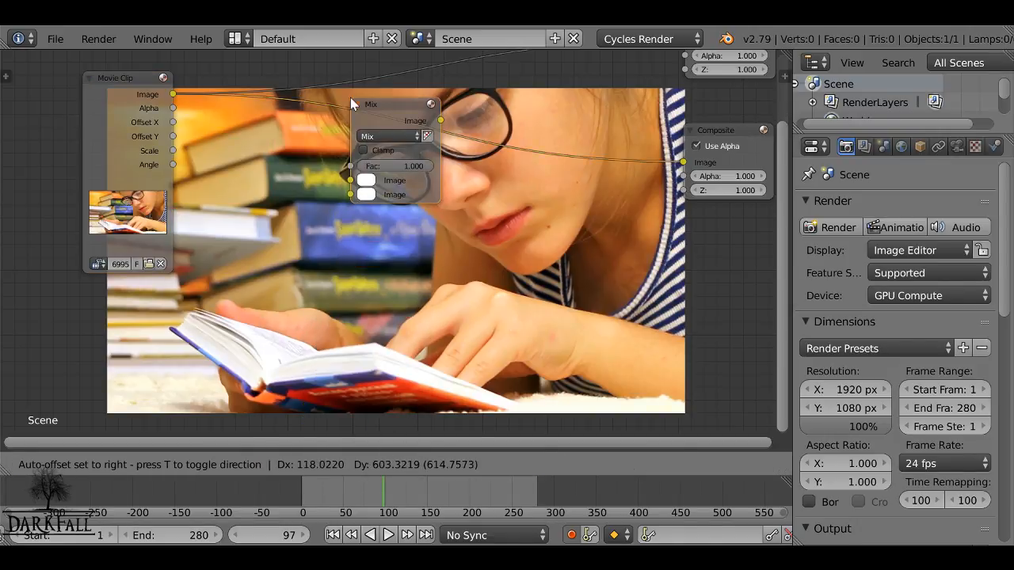
left_click(354, 104)
left_click_drag(389, 120, 301, 93)
scroll(301, 95, "up", 2)
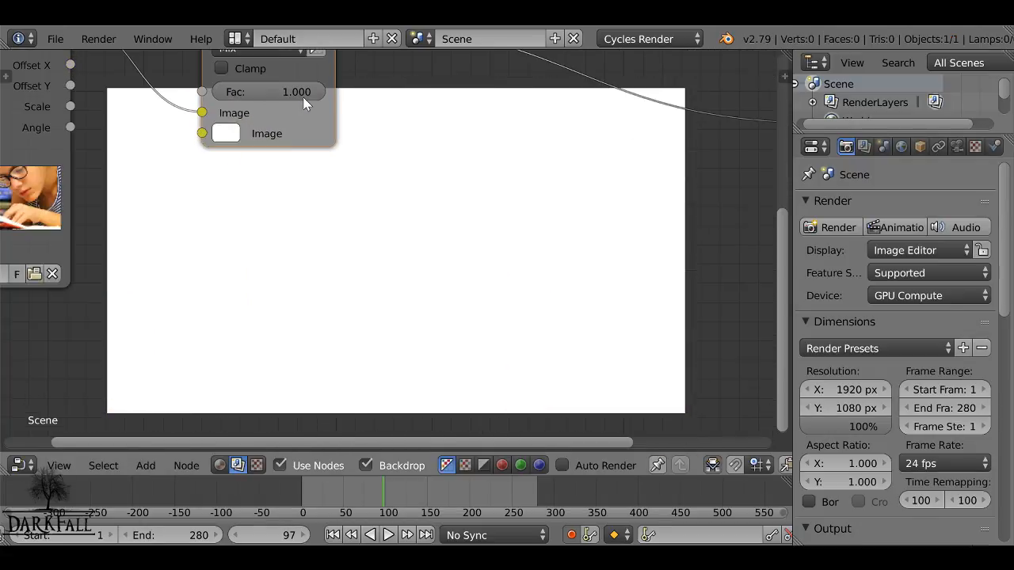
- Set the Mix node's second image colour to blue and shift the node slightly
left_click(215, 176)
left_click_drag(309, 226, 316, 229)
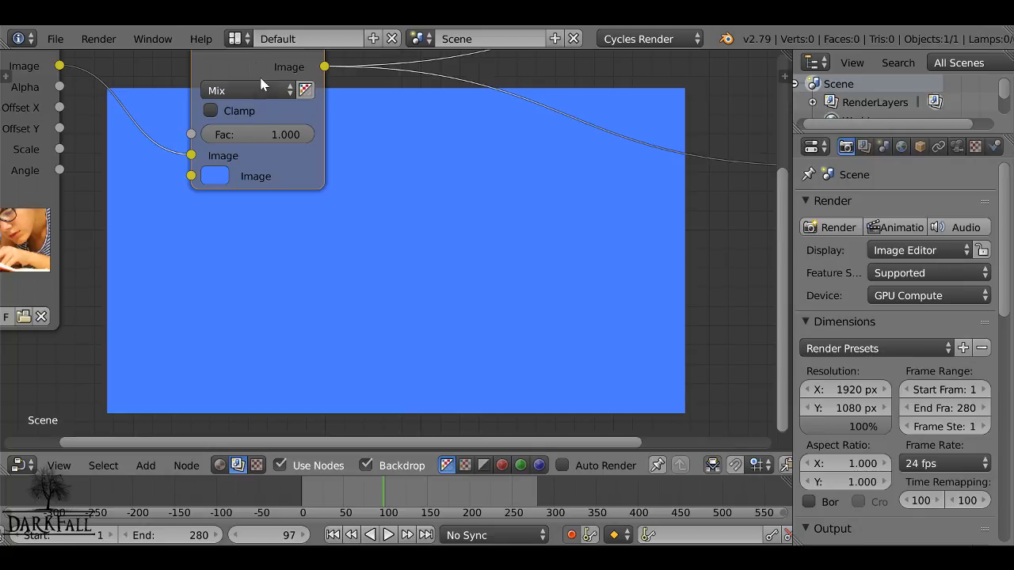
left_click(245, 92)
middle_click_drag(241, 80, 232, 123)
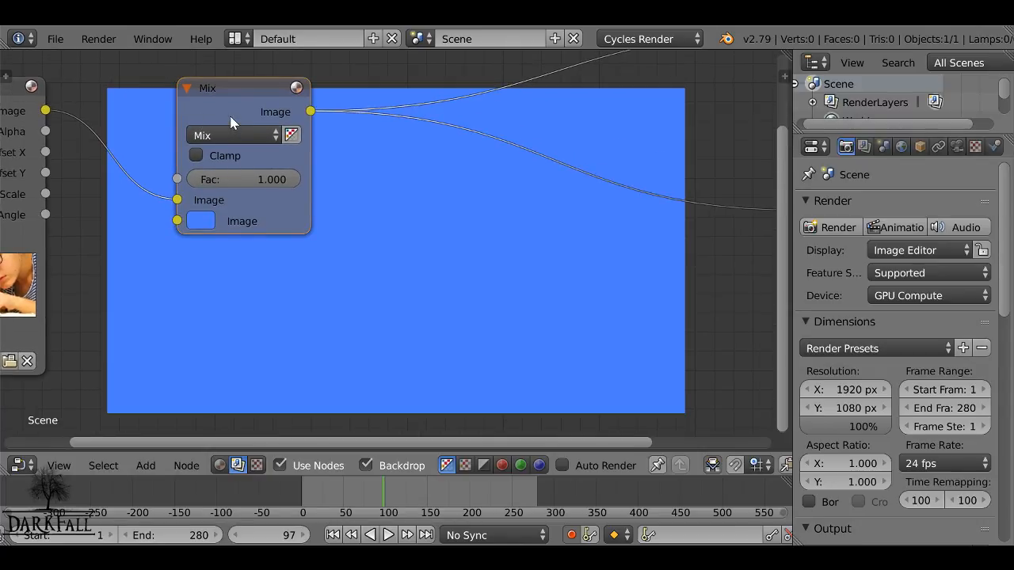
left_click_drag(229, 91, 242, 98)
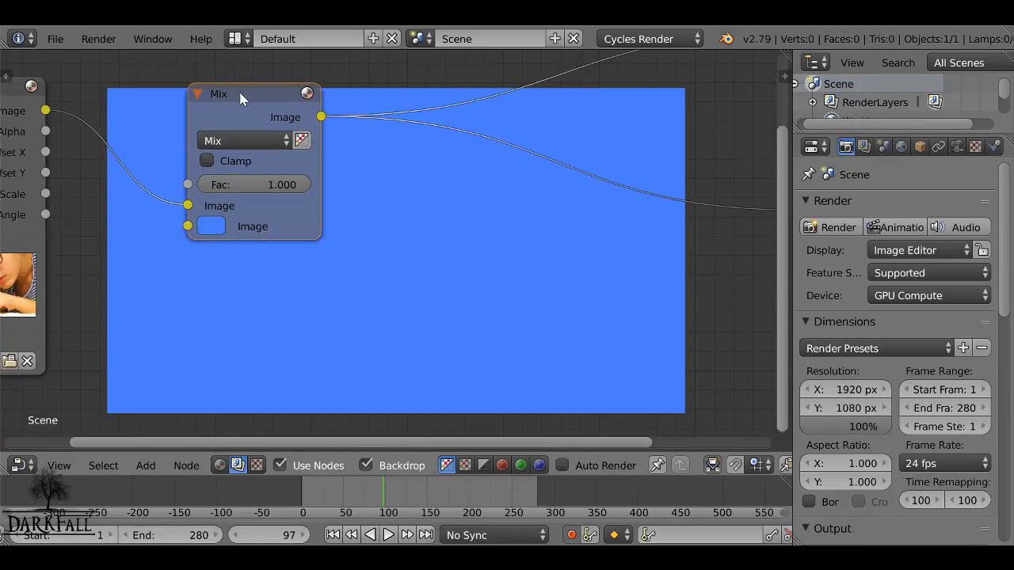
- Step the Mix node's blend mode through Add and Screen to Linear Light
key("ctrl+KP_Add")
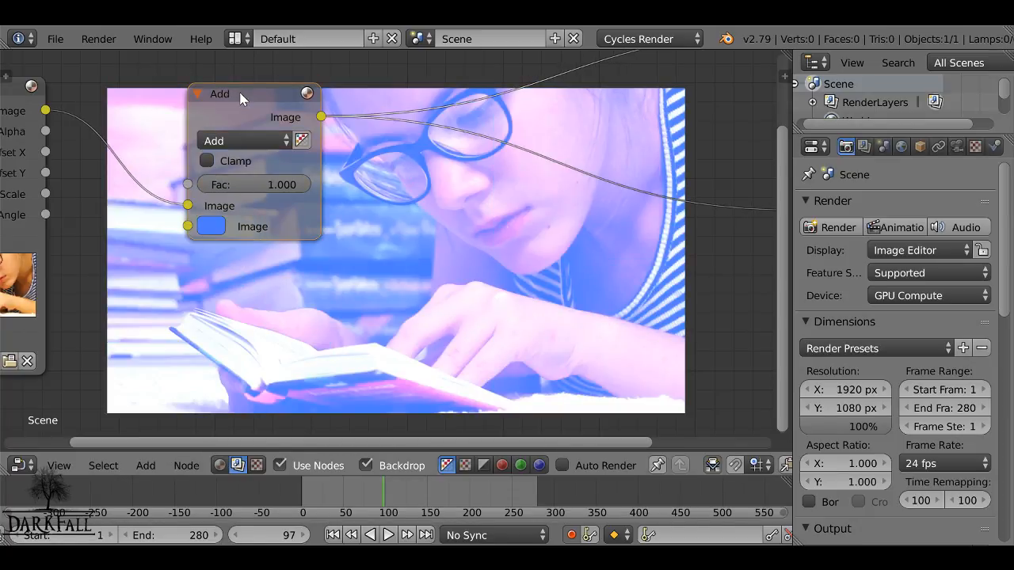
key("alt+Down")
key("alt+Down")
key("alt+Down")
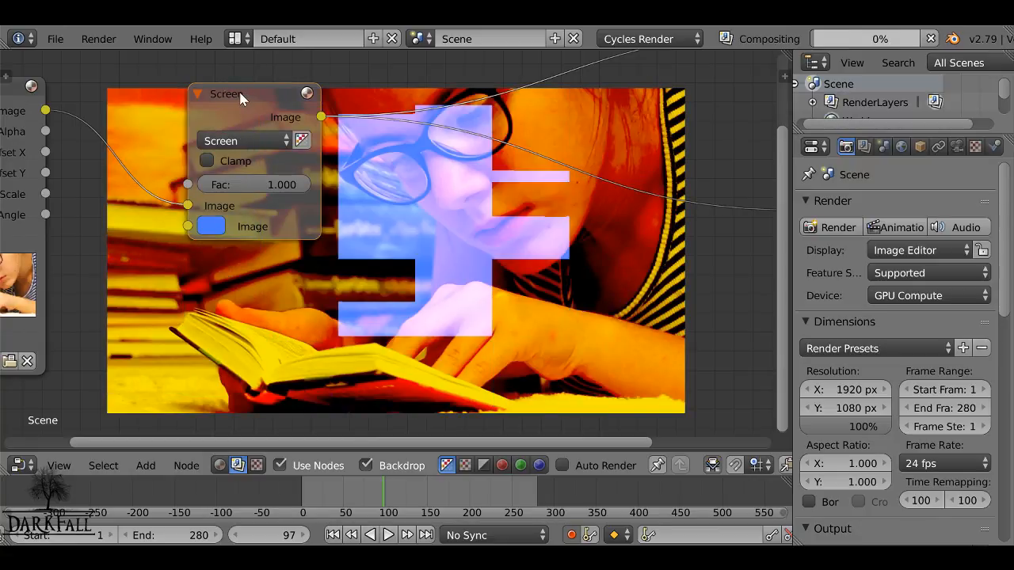
key("alt+Up")
key("alt+Up")
key("alt+Up")
key("alt+Up")
key("alt+Up")
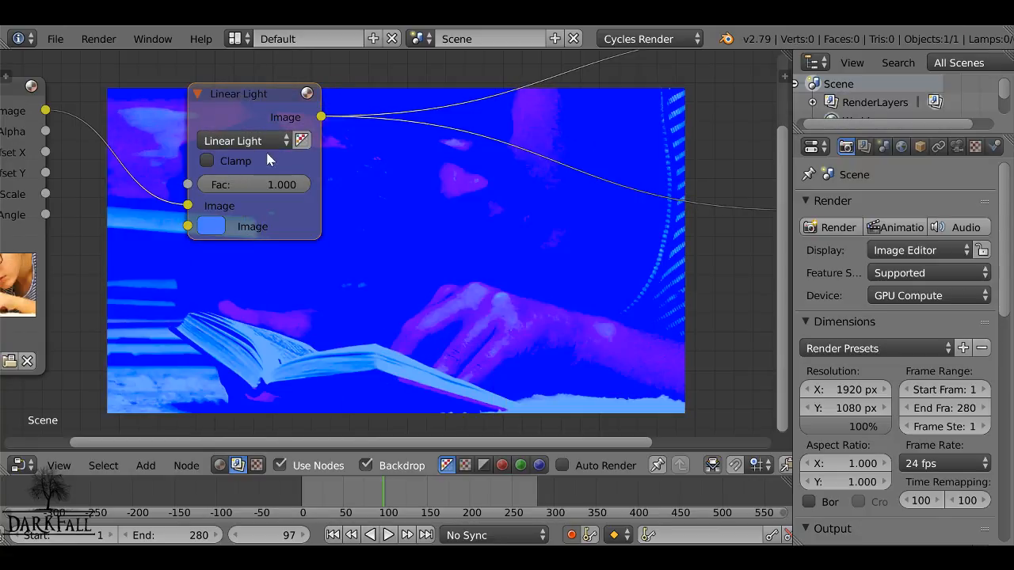
- Make room around the Linear Light node and add a Mask input node above the Movie Clip node
left_click_drag(216, 100, 244, 77)
middle_click_drag(250, 180, 259, 264)
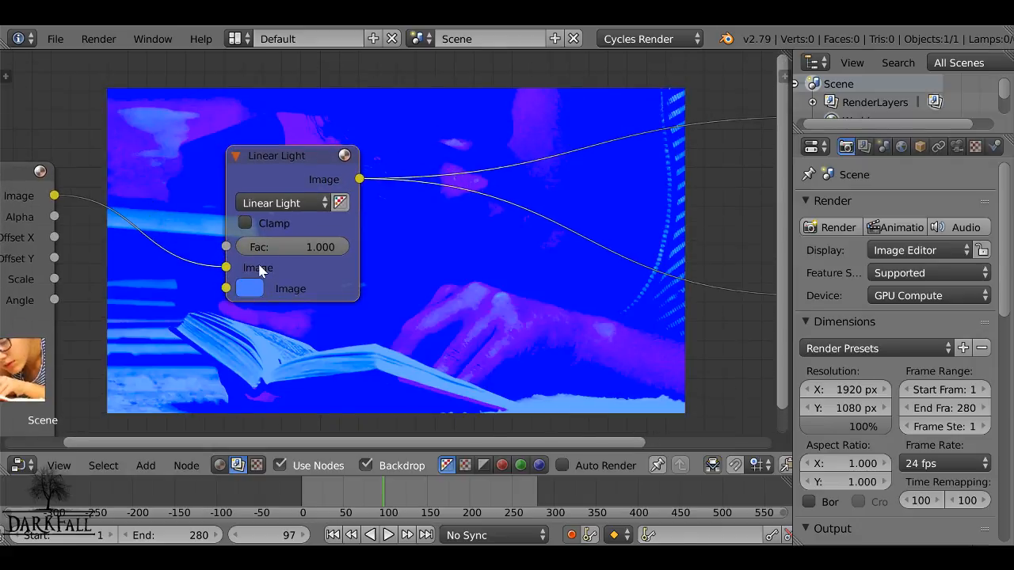
key("shift+a")
mouse_move(109, 126)
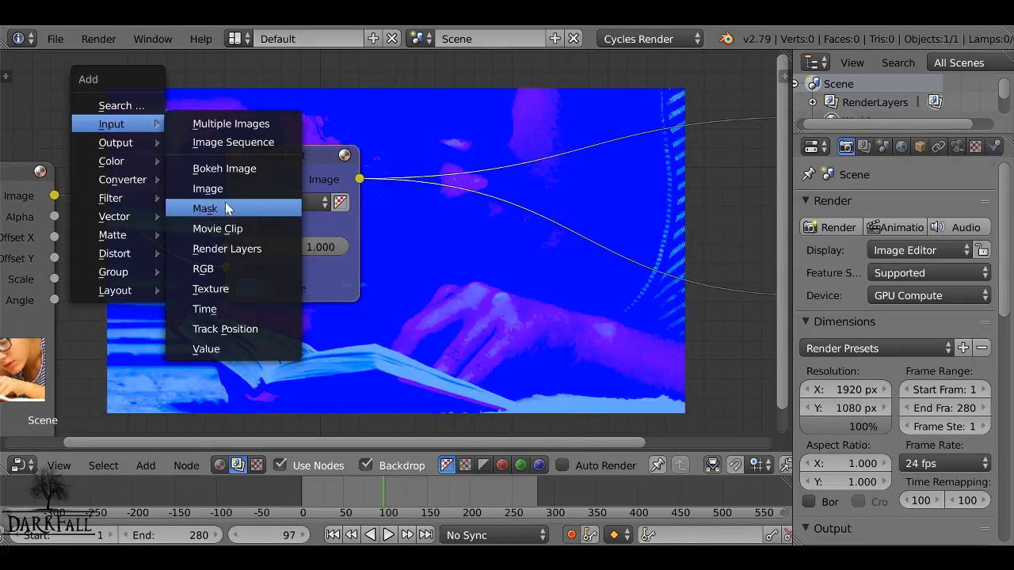
left_click(250, 209)
left_click(78, 55)
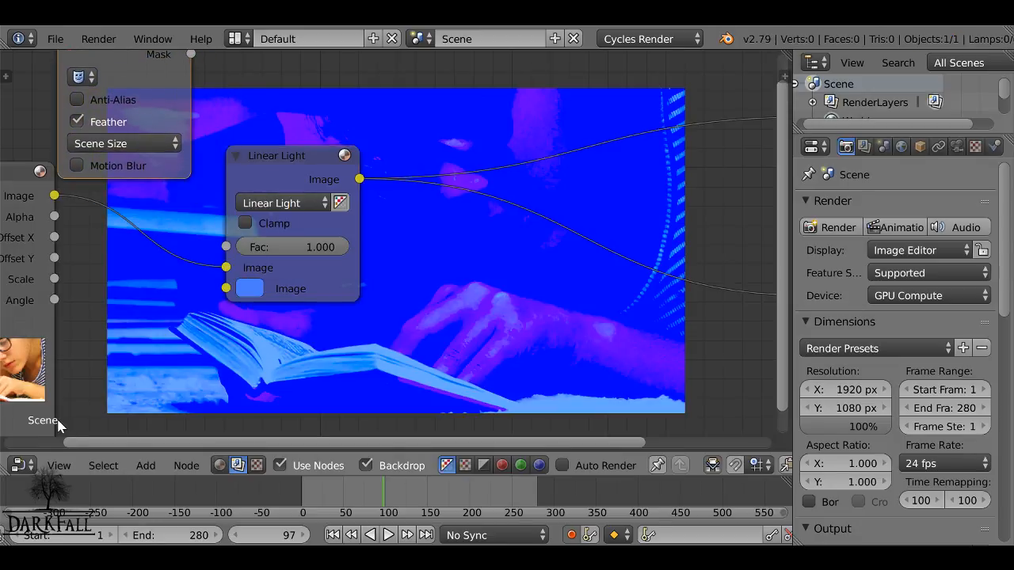
- Assign the Lips mask to the Mask node and connect its output to the Linear Light node's Fac input, moving that node aside
scroll(175, 246, "up", 2)
left_click(47, 133)
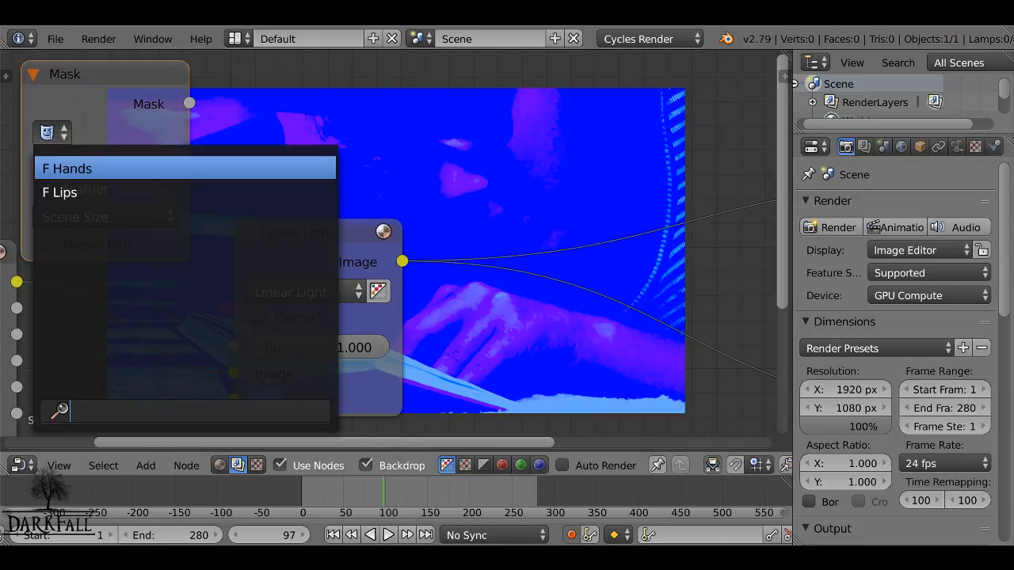
left_click(63, 197)
left_click_drag(187, 103, 235, 347)
left_click_drag(284, 250, 386, 199)
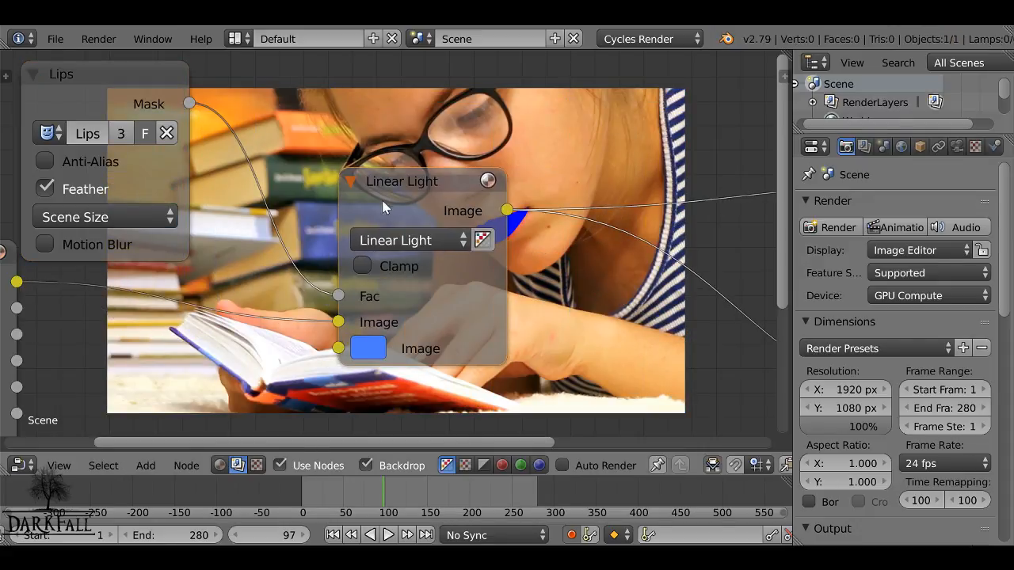
middle_click_drag(635, 336, 477, 241)
middle_click_drag(388, 250, 469, 234)
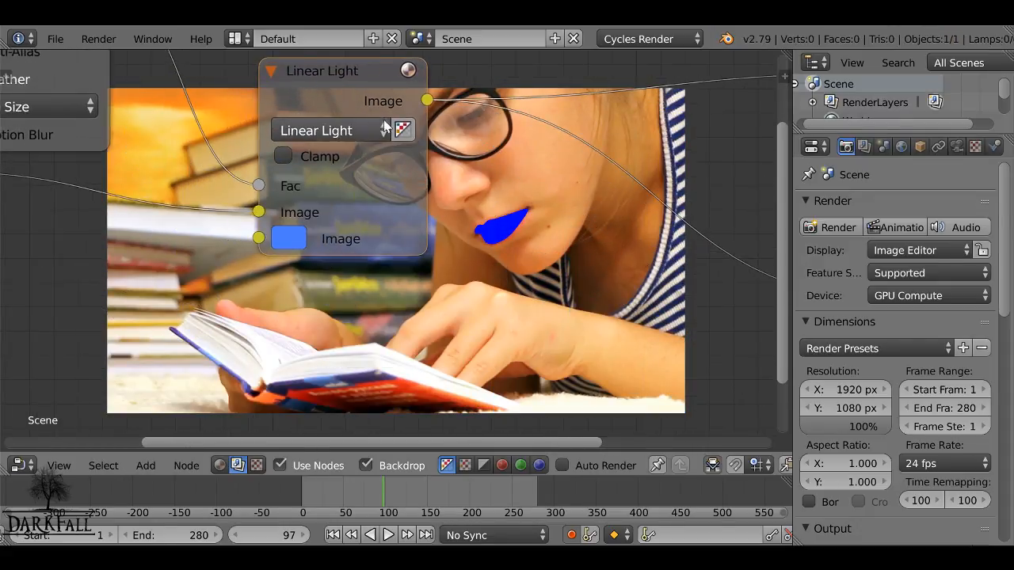
- Switch the blend mode from Linear Light to Mix and step through the other modes to Hue, comparing the lip colour
left_click(362, 130)
left_click(383, 165)
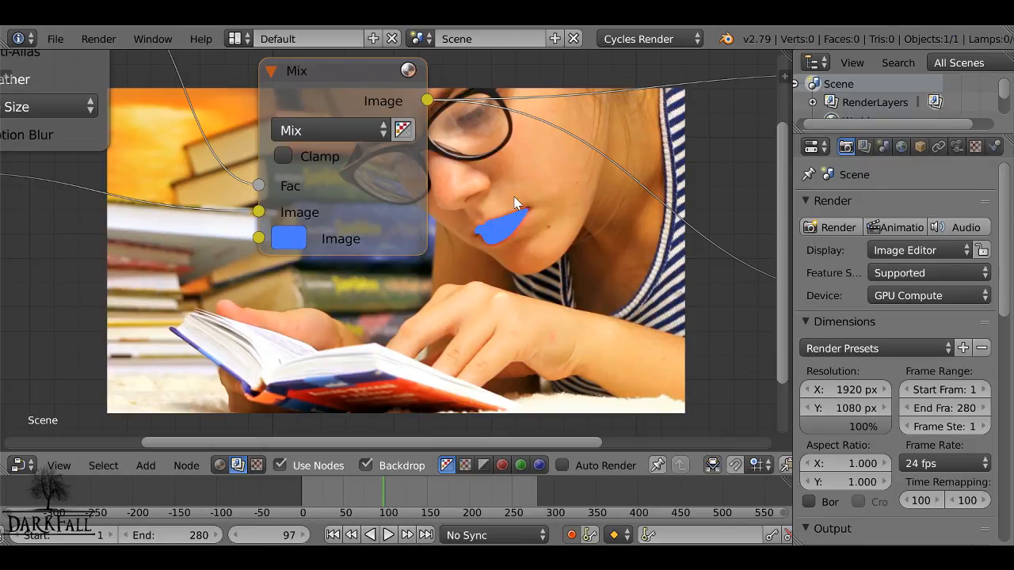
key("ctrl+alt+Down")
key("ctrl+alt+Down")
key("ctrl+alt+Down")
key("ctrl+alt+Down")
key("ctrl+alt+Down")
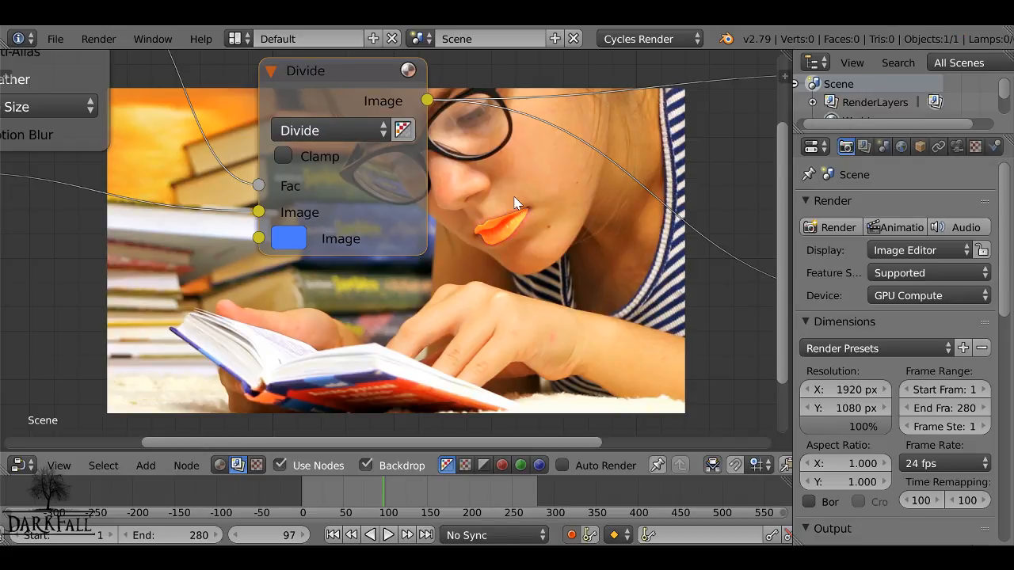
key("ctrl+alt+Down")
key("ctrl+alt+Down")
key("ctrl+alt+Down")
key("ctrl+alt+Down")
key("ctrl+alt+Down")
key("ctrl+alt+Down")
key("ctrl+alt+Down")
key("ctrl+alt+Down")
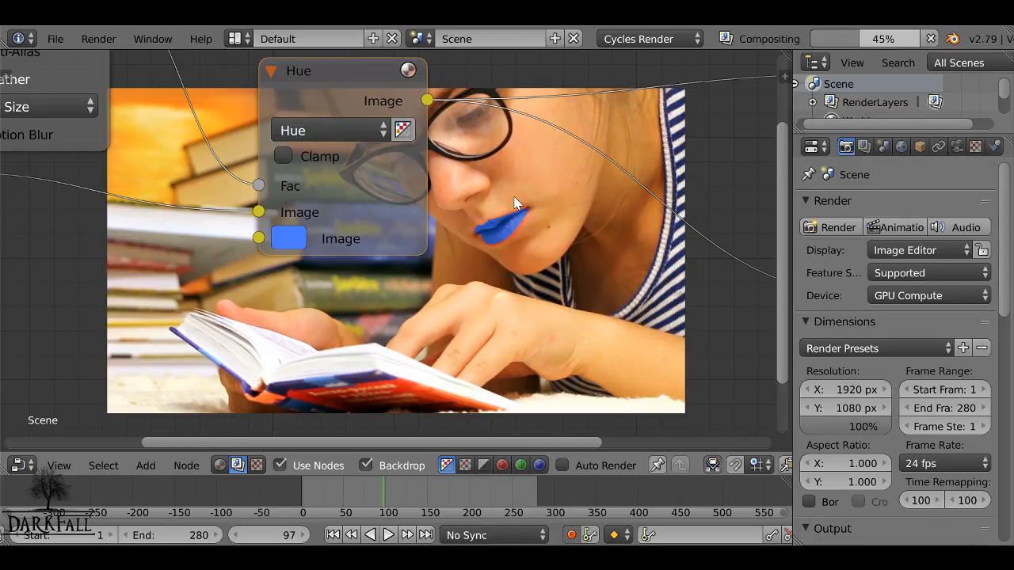
key("ctrl+alt+Up")
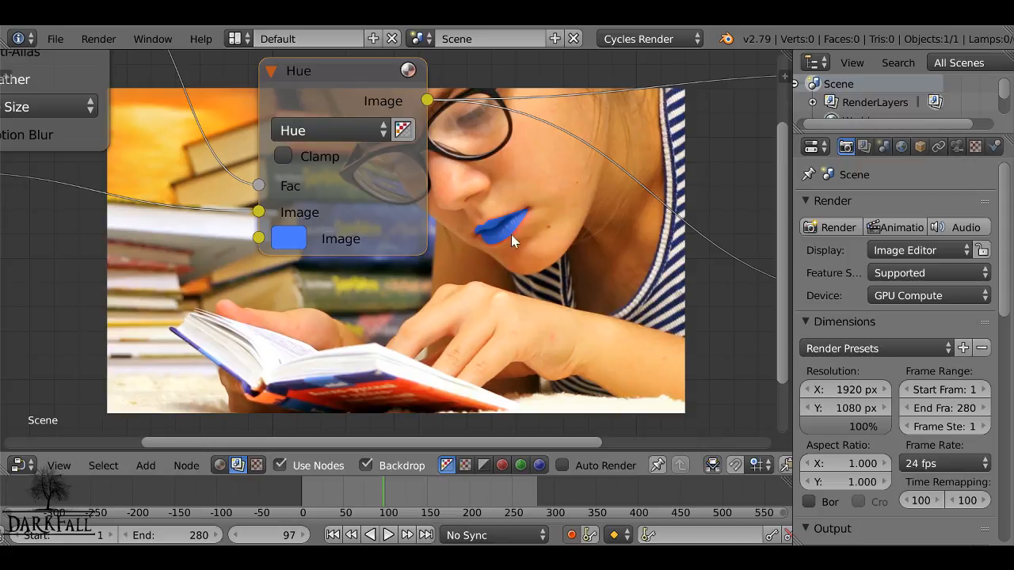
- Try the Overlay blend mode on the lips with the second image colour set to a lighter blue
left_click(315, 131)
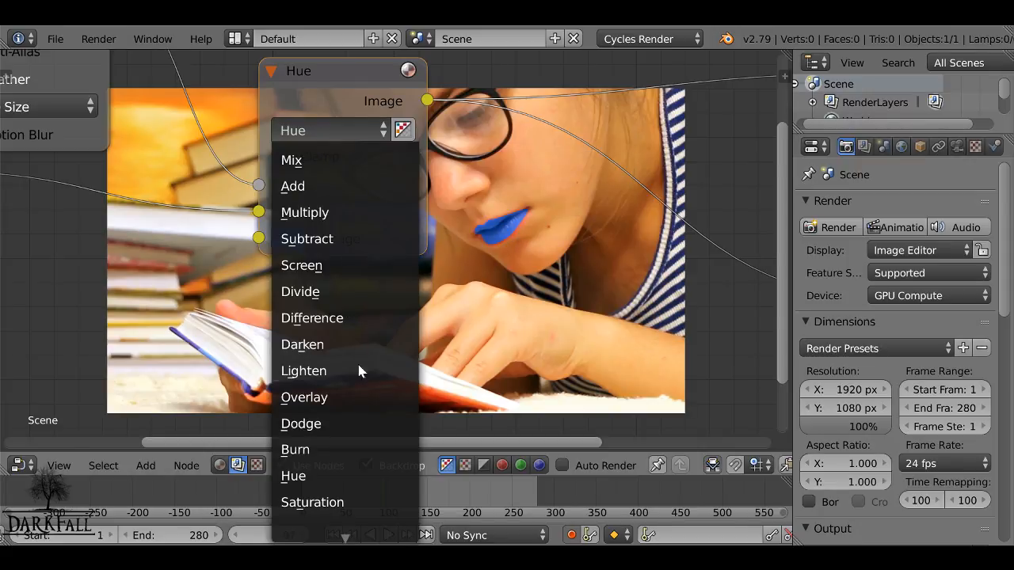
left_click(333, 397)
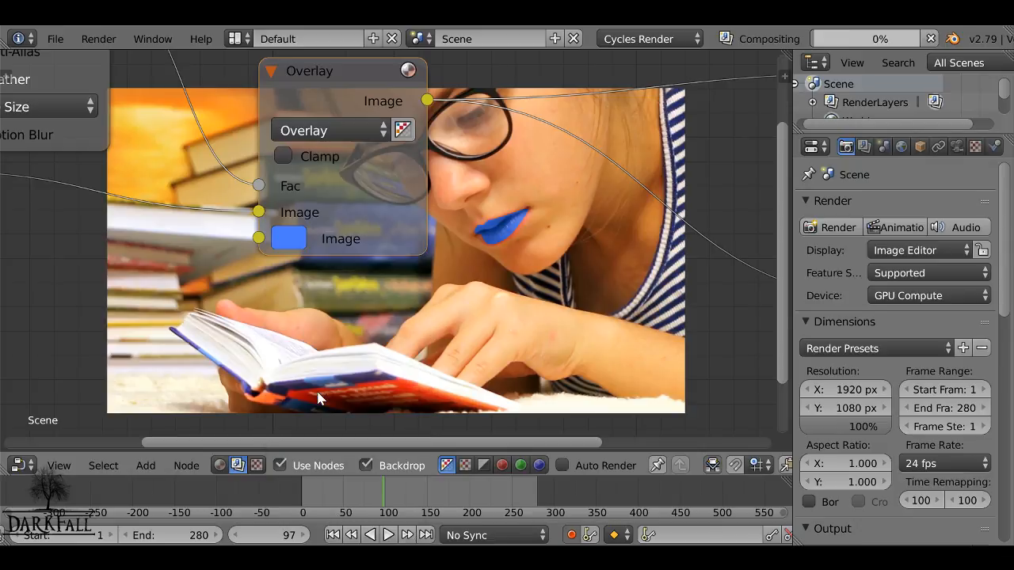
left_click(285, 246)
left_click_drag(340, 306, 396, 324)
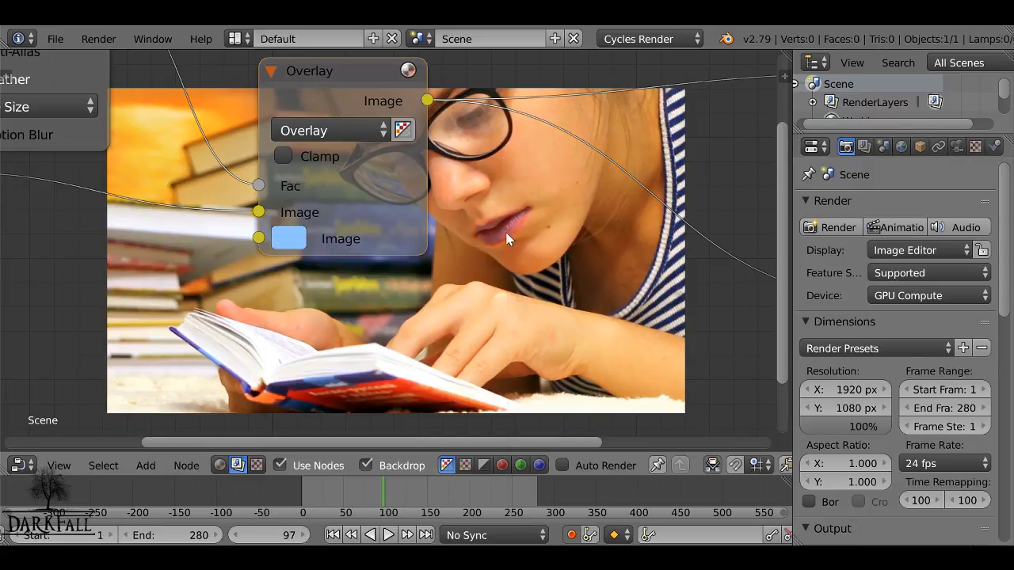
- Set the mix node's blend mode to Color and its second colour to orange (R 1.000, G 0.096, B 0.000), and shift the node aside
left_click(322, 130)
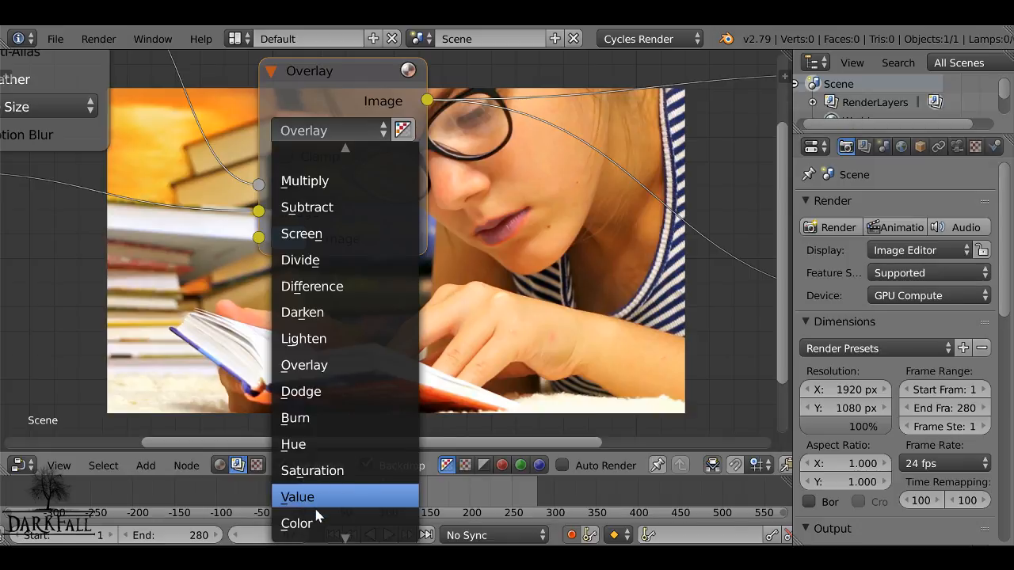
left_click(317, 523)
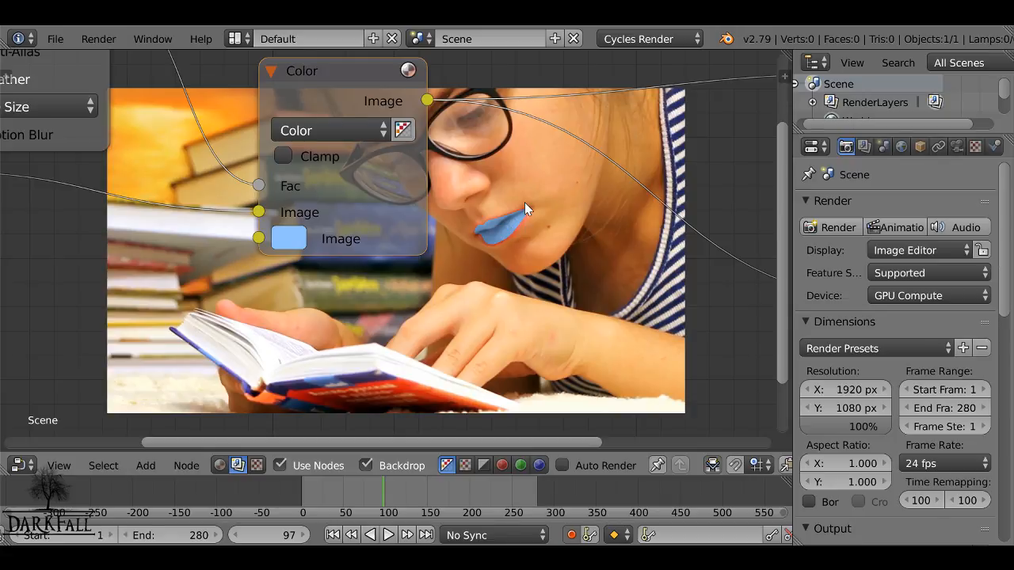
left_click(289, 237)
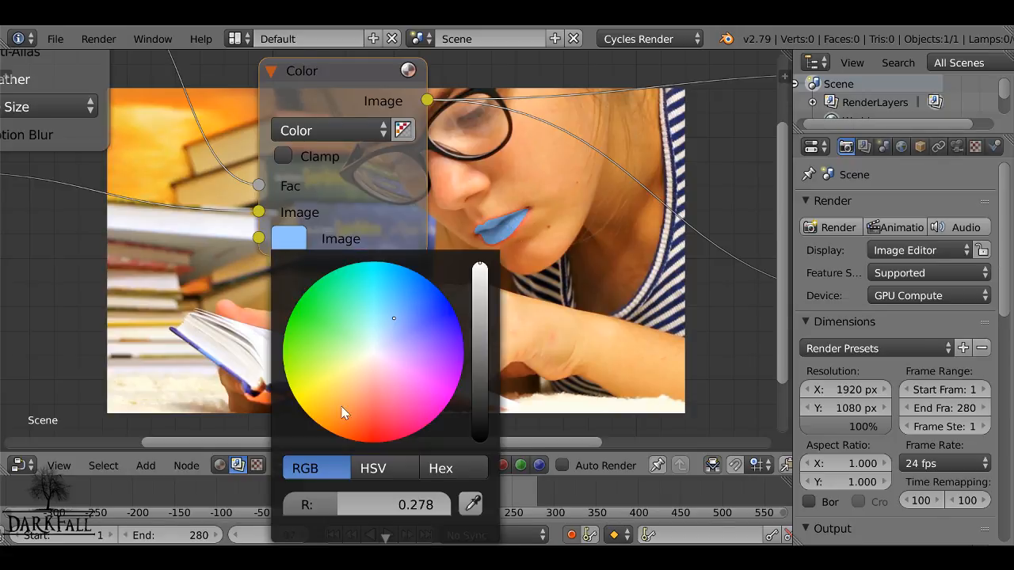
left_click_drag(342, 411, 344, 438)
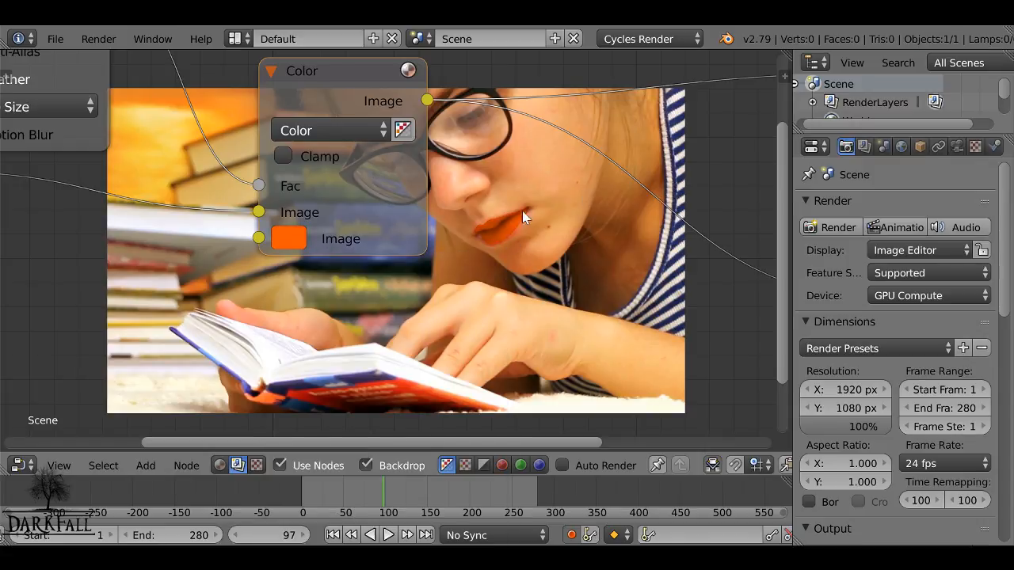
left_click(353, 130)
key("Escape")
left_click_drag(318, 105, 276, 112)
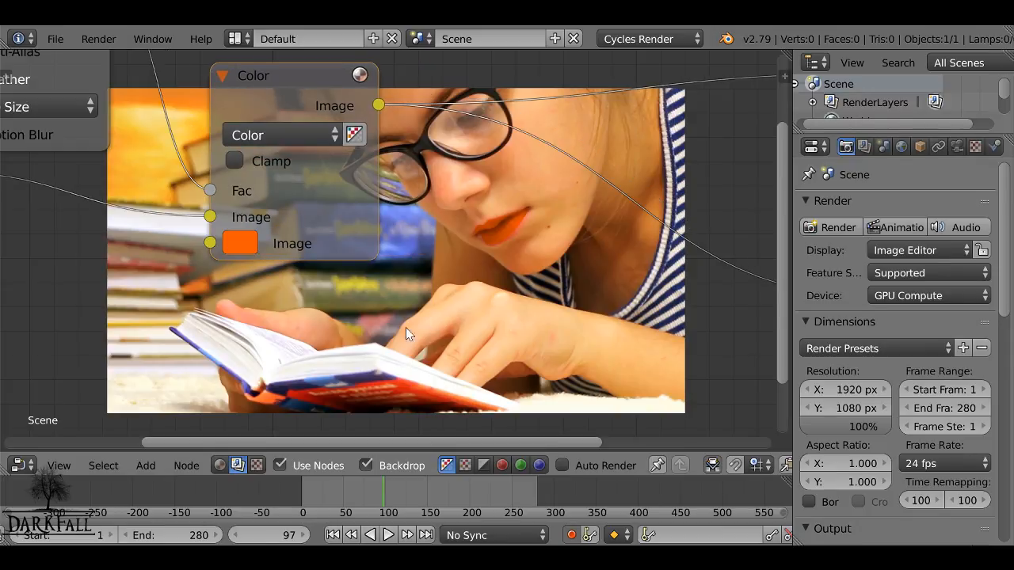
- Go to frame 203 and set the Color node's second image colour to green
scroll(406, 333, "down", 2)
left_click(471, 487)
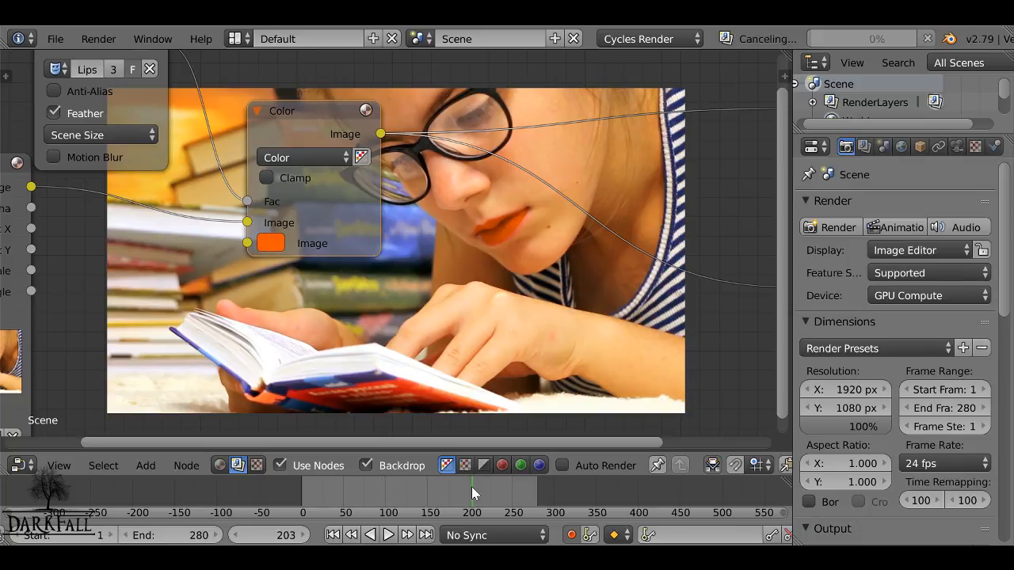
left_click(271, 244)
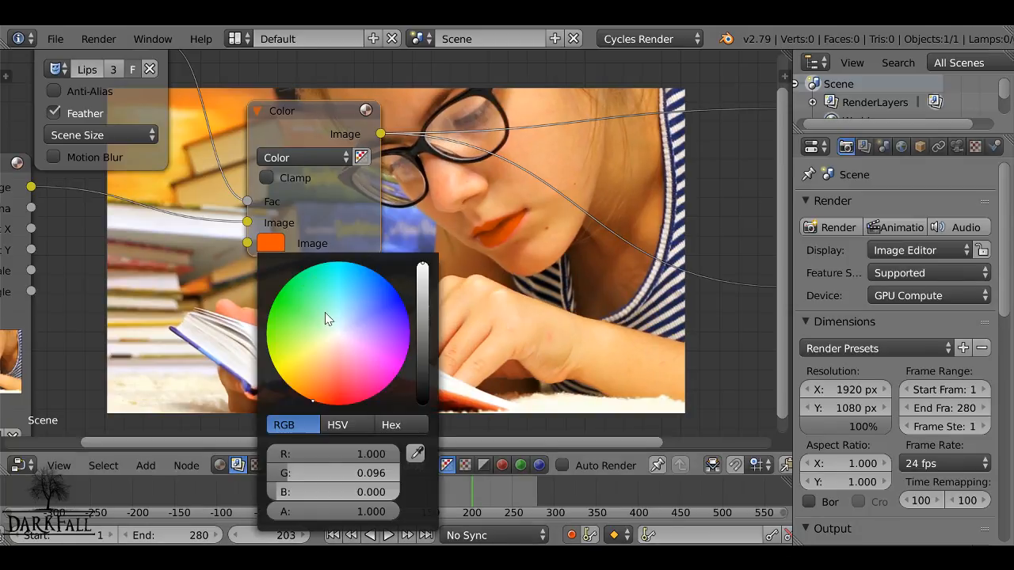
left_click(280, 306)
- Scrub through frames 225 and 267, and play to frame 271 to inspect the lip colour where the hand rises
left_click(491, 499)
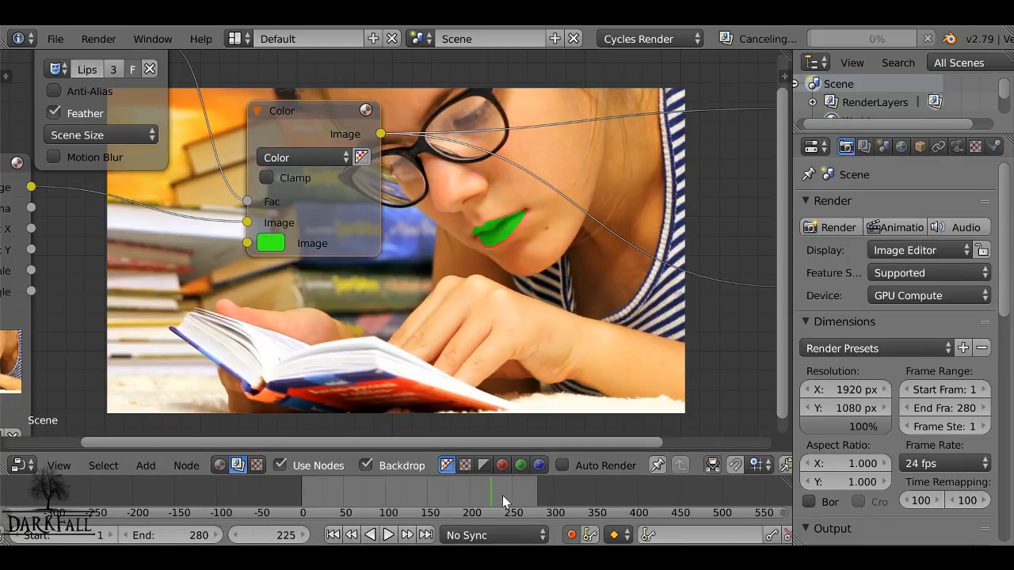
left_click_drag(502, 495, 526, 496)
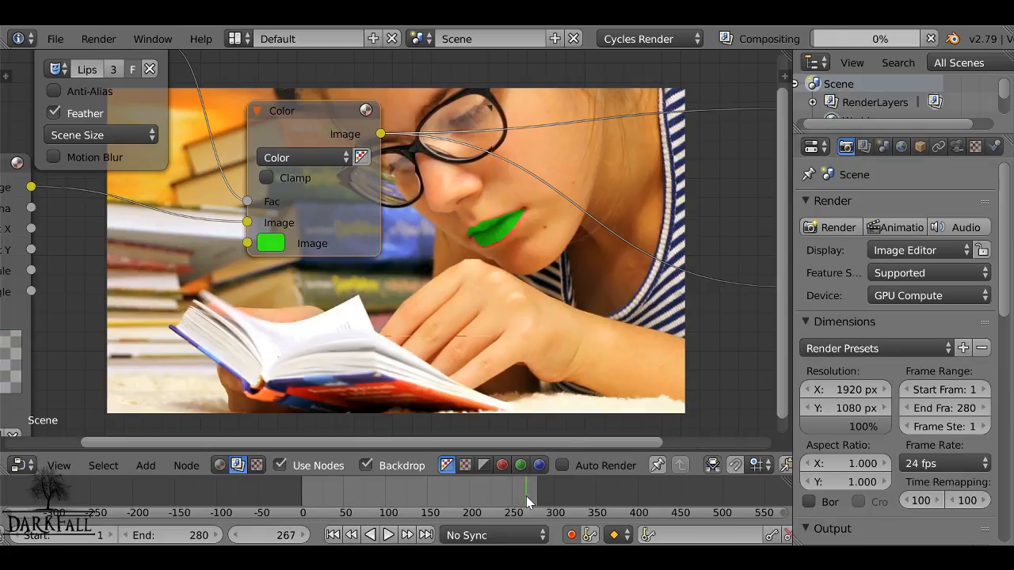
key("alt+a")
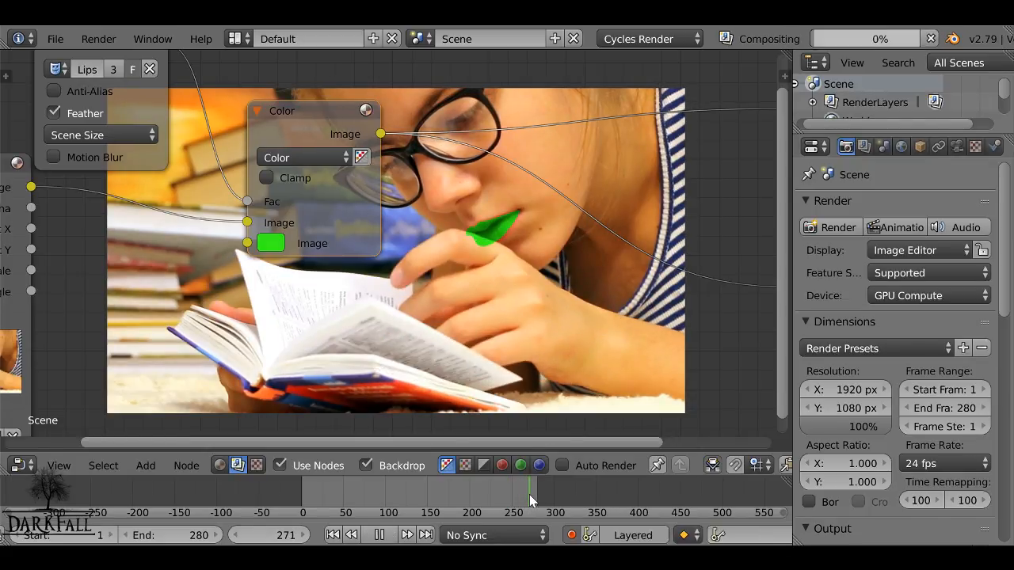
key("alt+a")
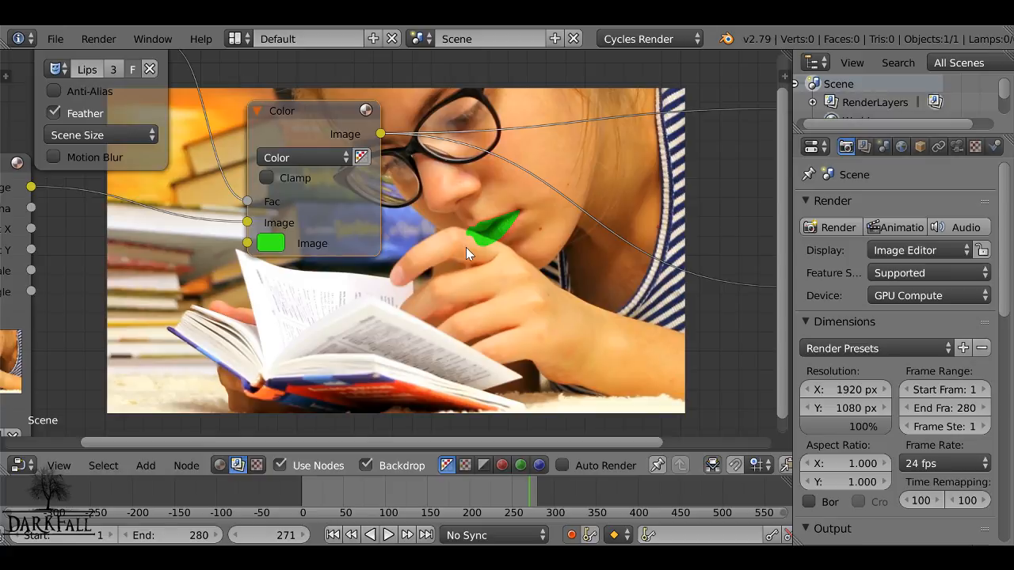
- Spread out the Movie Clip, Color and Lips mask nodes to make room between the mask and the Color node
scroll(207, 125, "down", 6)
left_click_drag(133, 209, 104, 279)
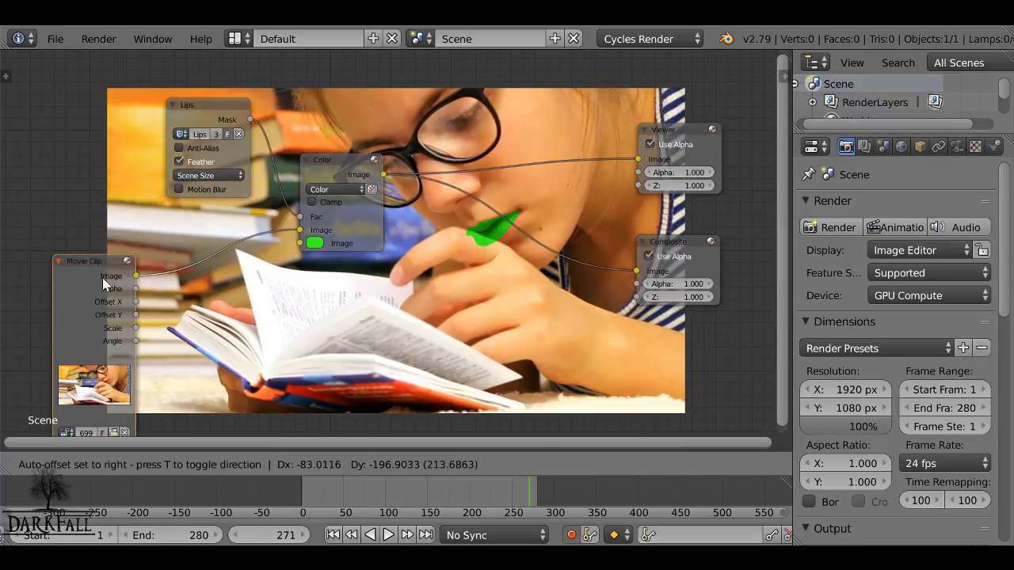
left_click_drag(352, 175, 354, 198)
left_click_drag(220, 118, 106, 63)
middle_click_drag(207, 137, 355, 203)
scroll(355, 203, "up", 2)
left_click_drag(239, 112, 228, 76)
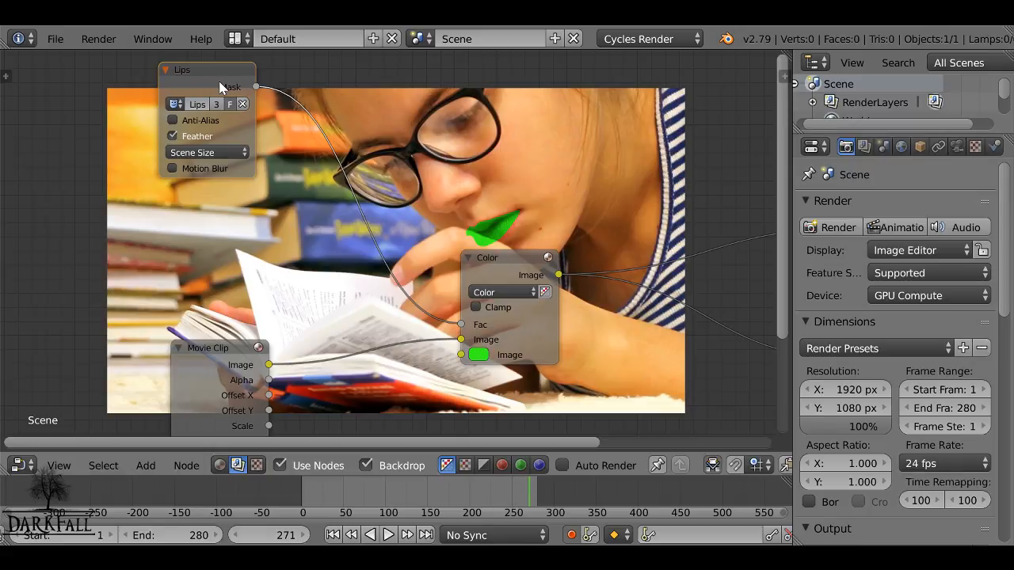
- Duplicate the Lips mask node, place the copy below it and set its mask to Hands
key("shift+d")
left_click(231, 206)
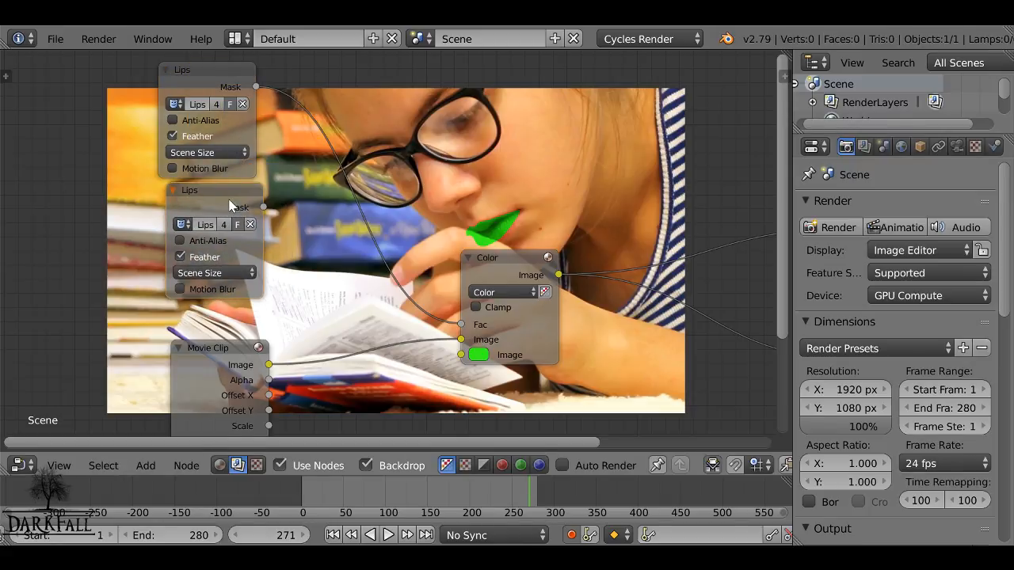
scroll(155, 223, "up", 1)
left_click(146, 221)
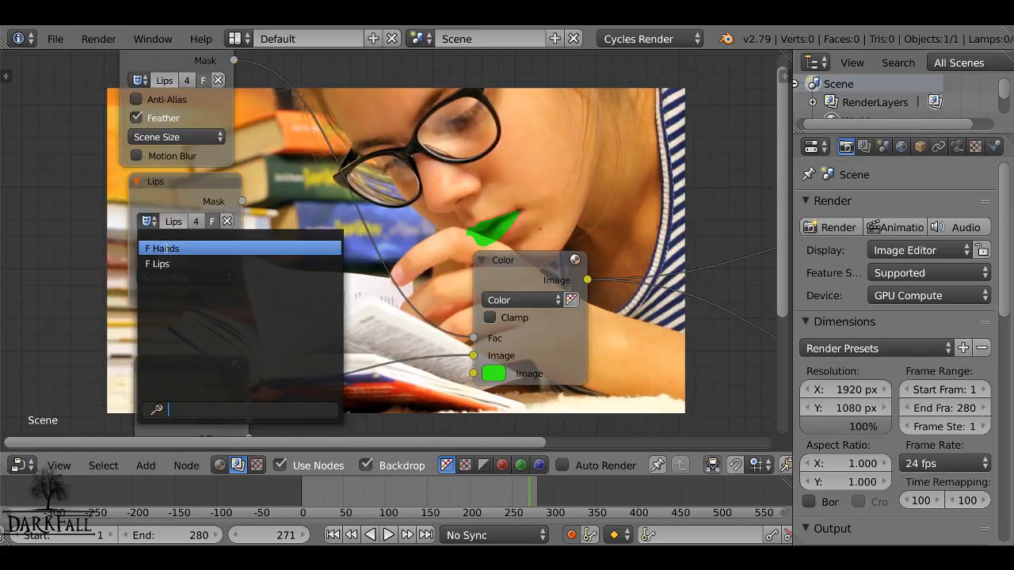
left_click(162, 248)
scroll(220, 163, "down", 1)
- Preview the Lips and Hands masks in the viewer in turn to compare them, ending on Lips
left_click(218, 76, "ctrl+shift")
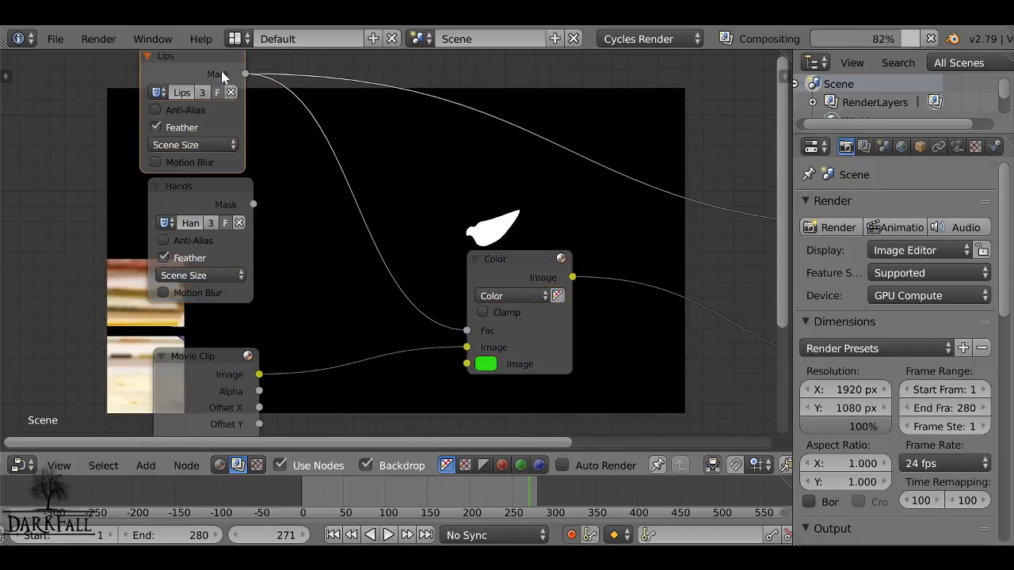
left_click(216, 199, "ctrl+shift")
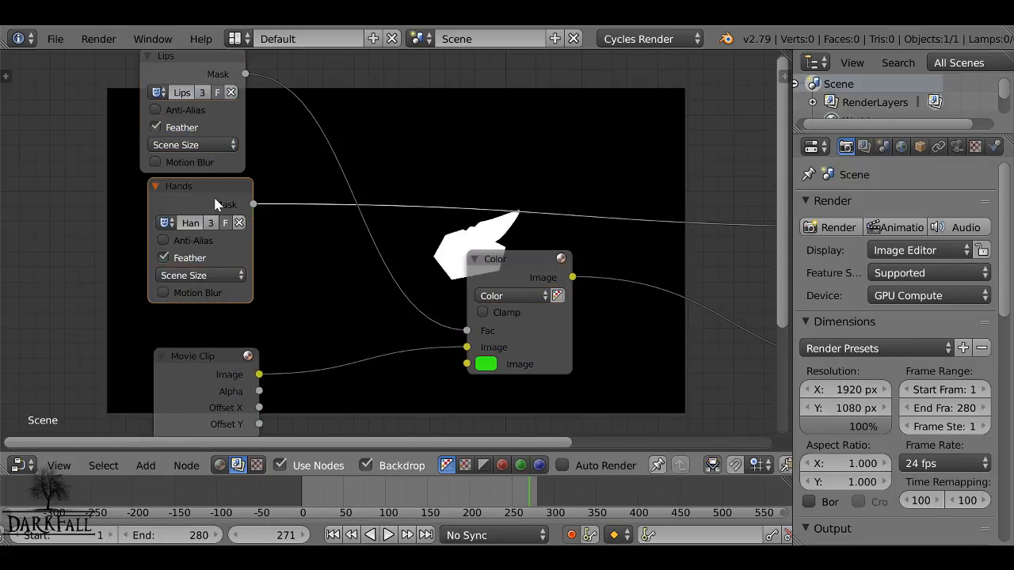
middle_click_drag(295, 215, 210, 276)
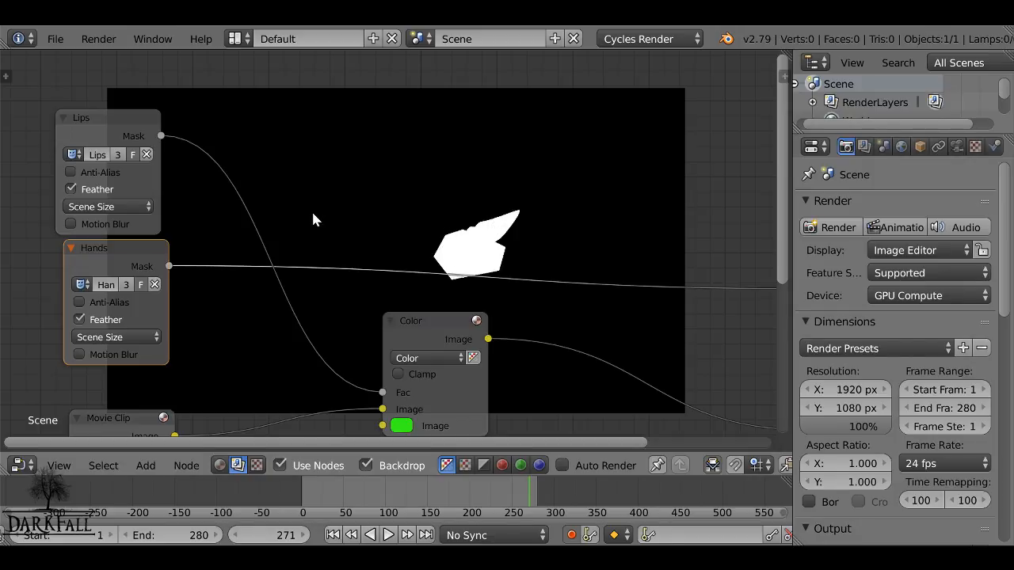
left_click(133, 132, "ctrl+shift")
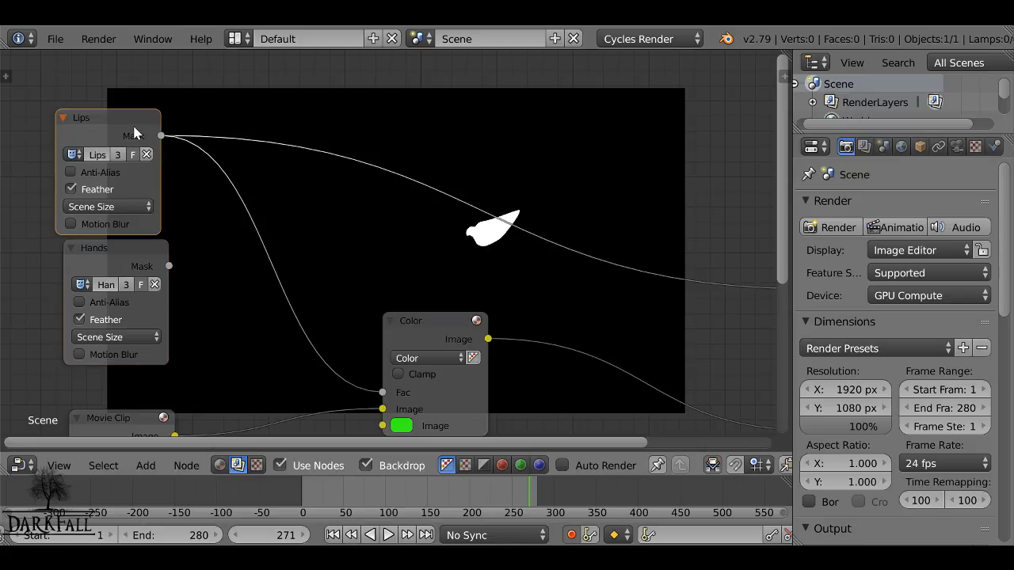
- Add a Math node on the link between the Lips mask and the Color node's Fac input
key("shift+a")
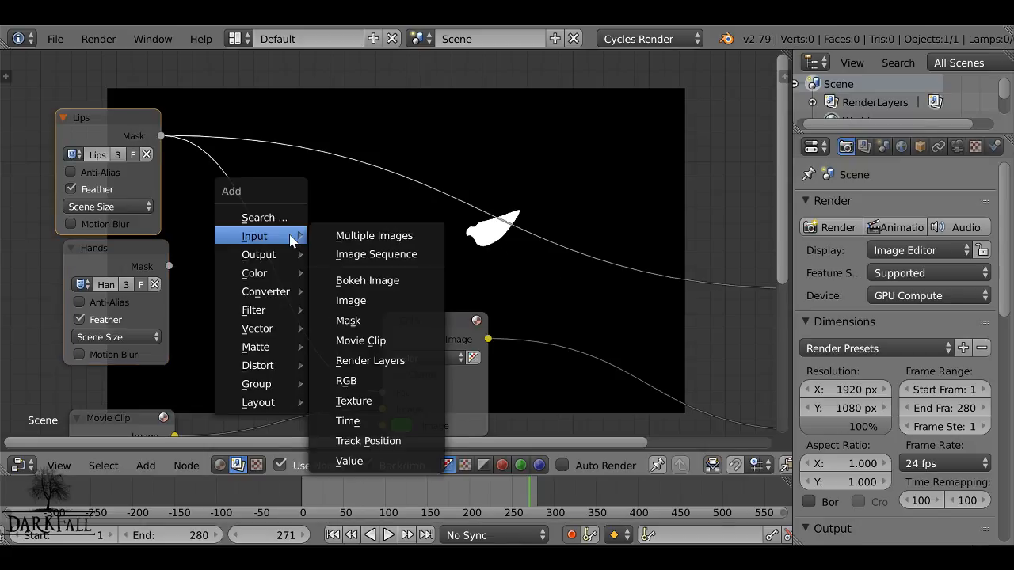
mouse_move(269, 291)
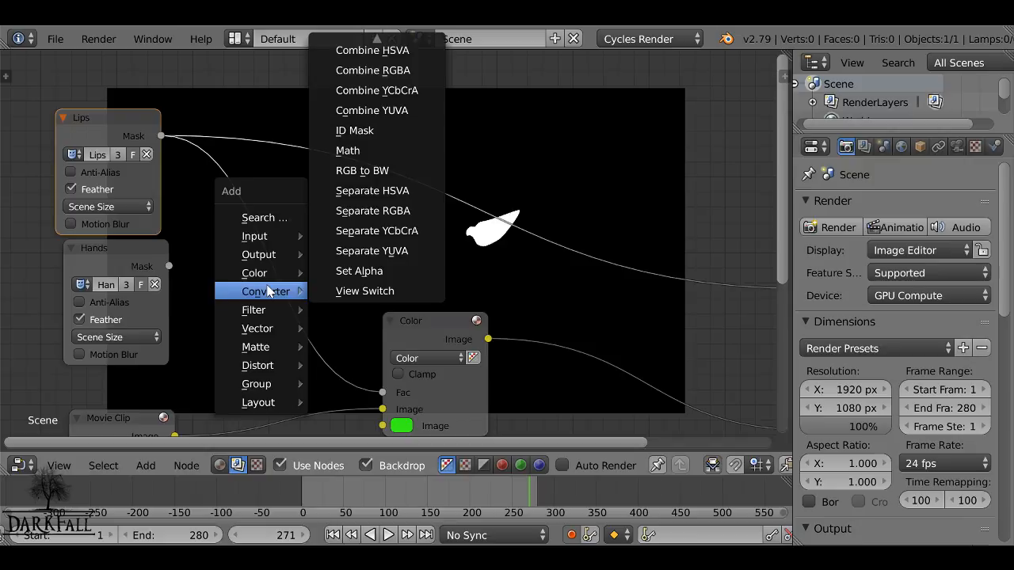
left_click(378, 151)
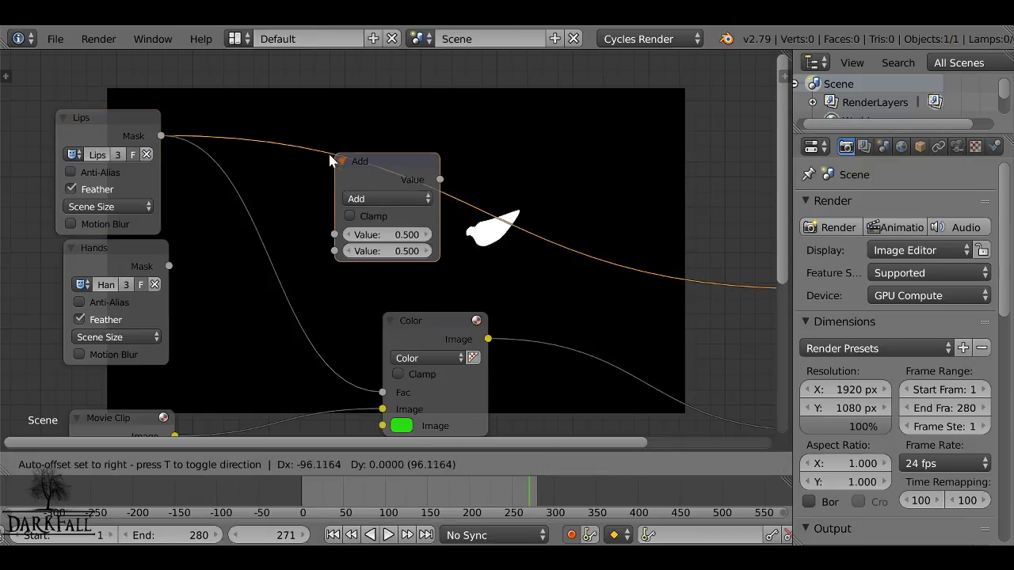
left_click(223, 205)
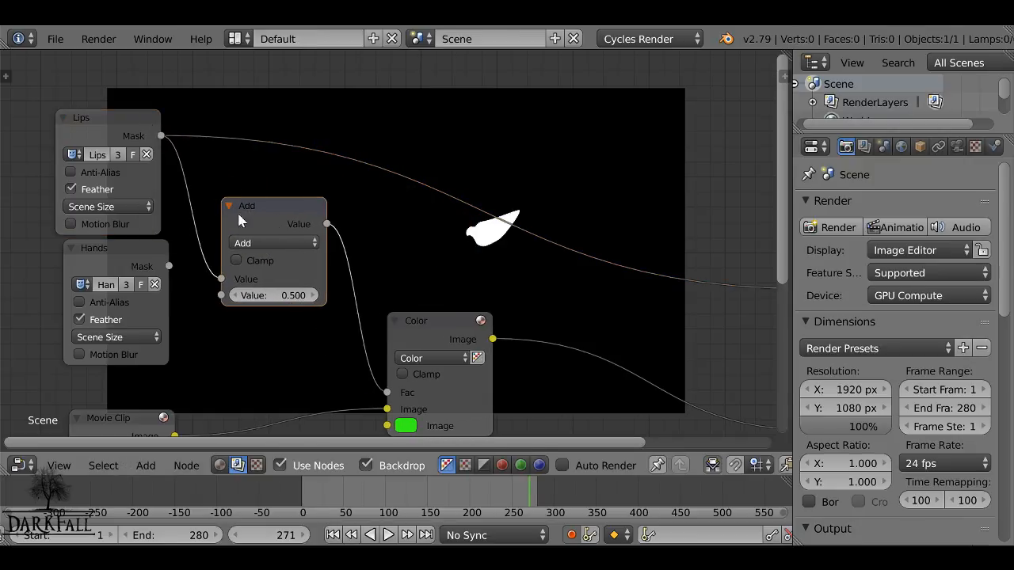
- Send the Math node's output to the viewer and connect the Hands mask to its second value
left_click(304, 218, "ctrl+shift")
middle_click_drag(336, 221, 331, 182)
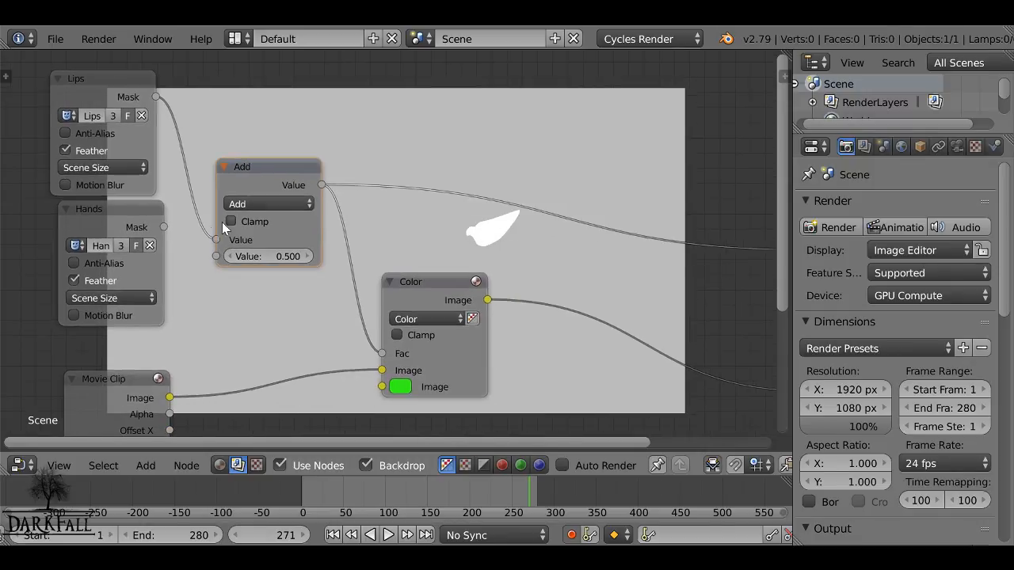
left_click_drag(163, 227, 221, 256)
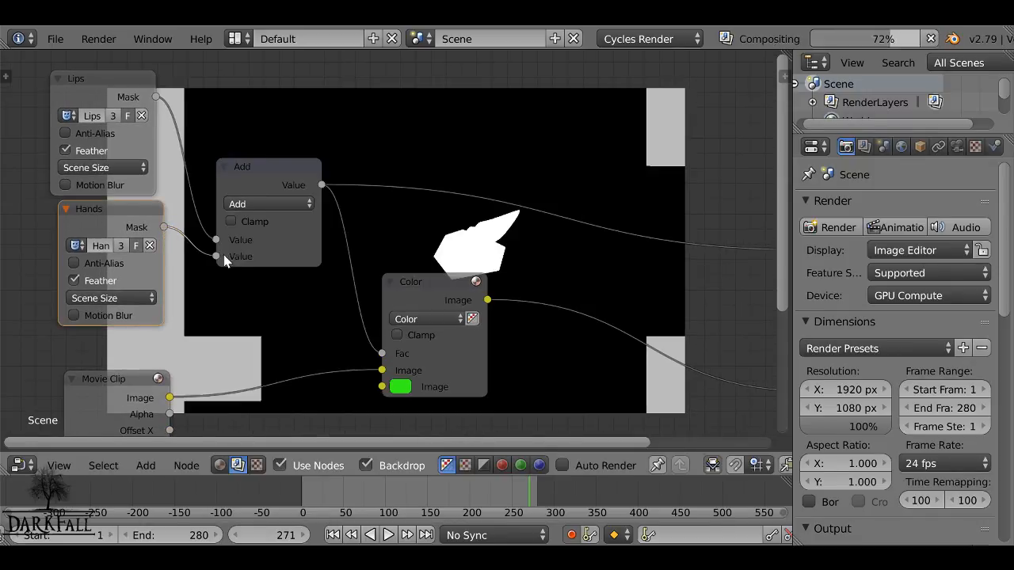
- Try the Subtract and Multiply operations on the Math node combining the Lips and Hands masks
left_click(260, 203)
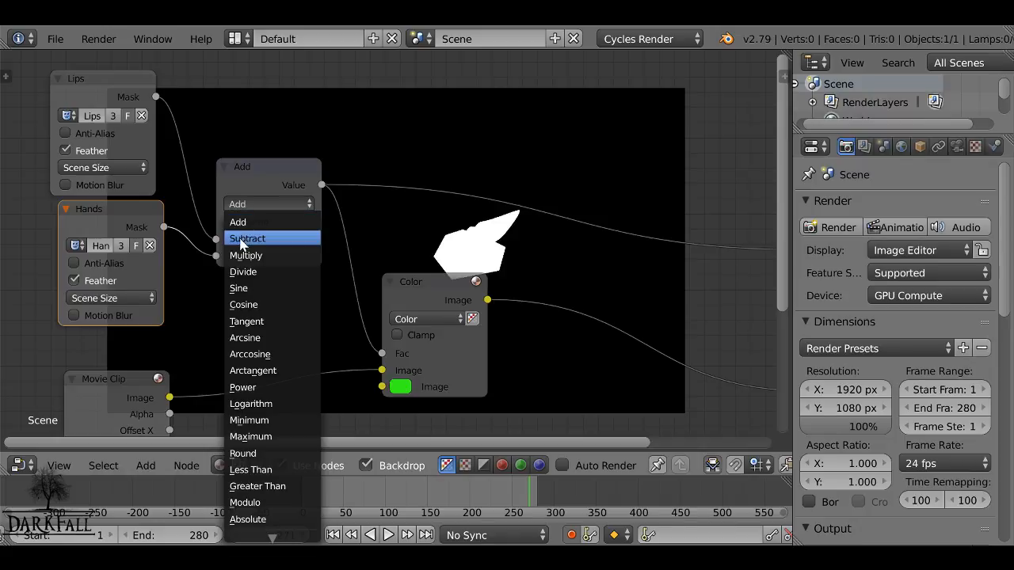
left_click(275, 238)
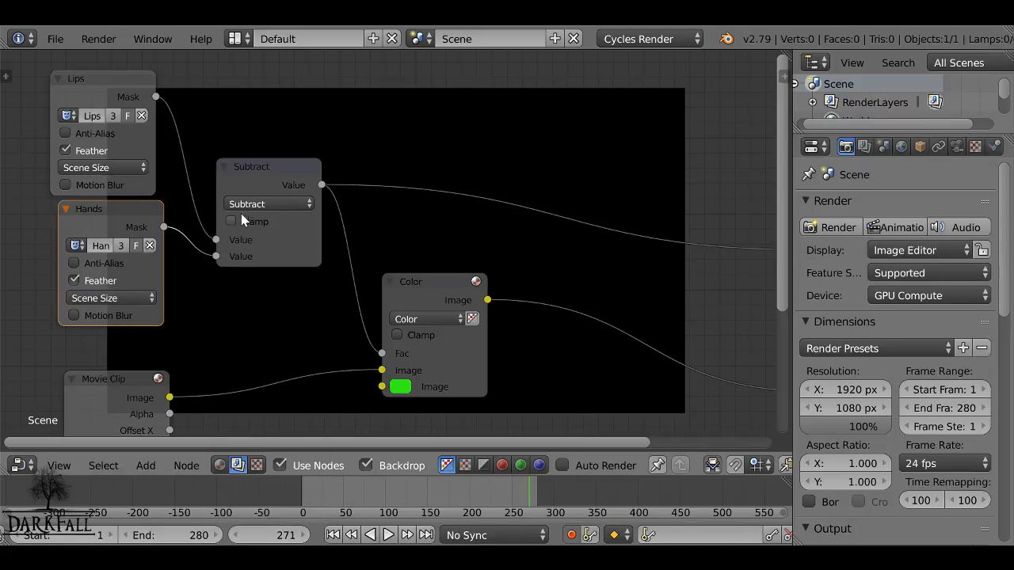
left_click(244, 207)
left_click(252, 256)
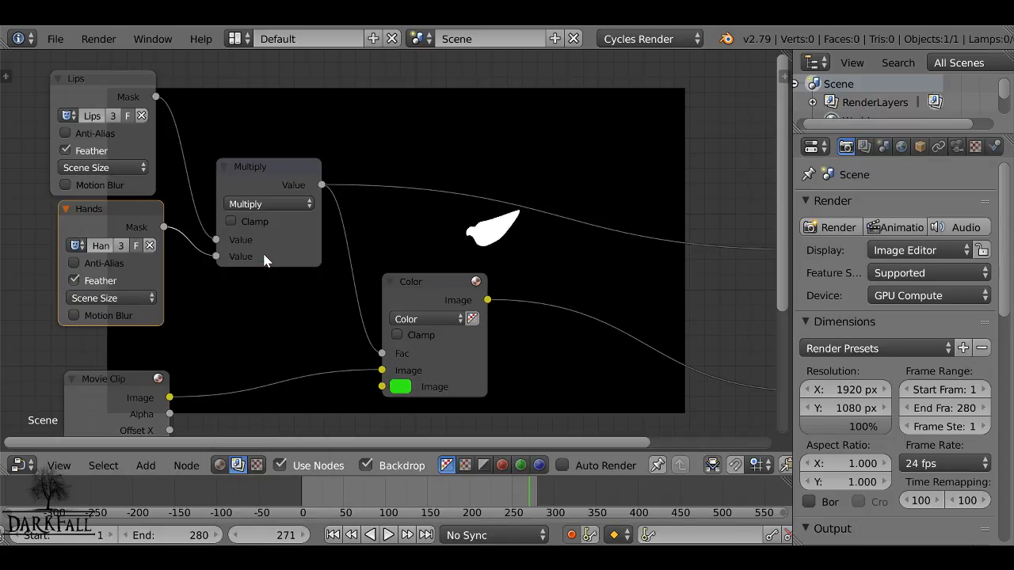
left_click(262, 204)
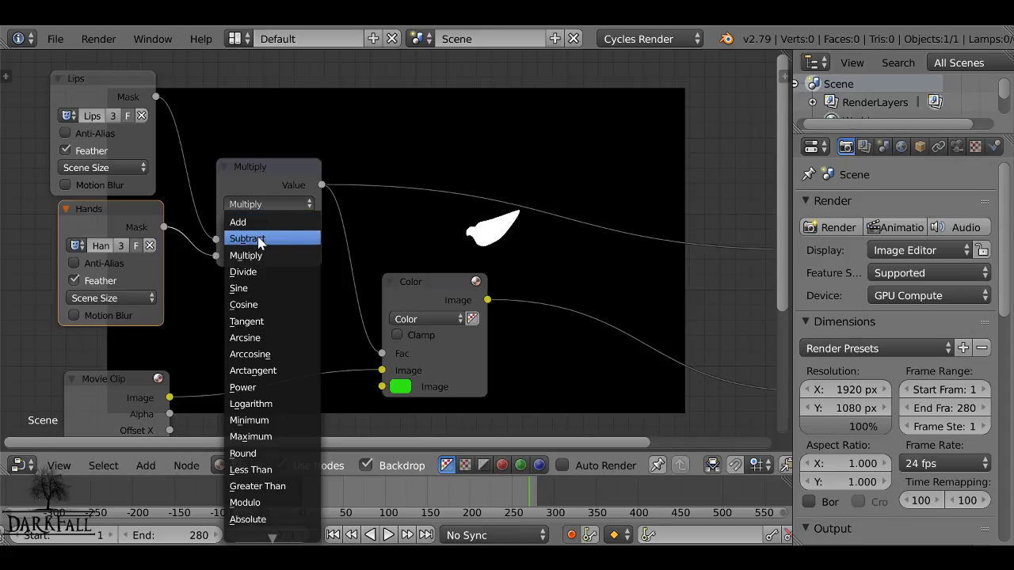
left_click(284, 166)
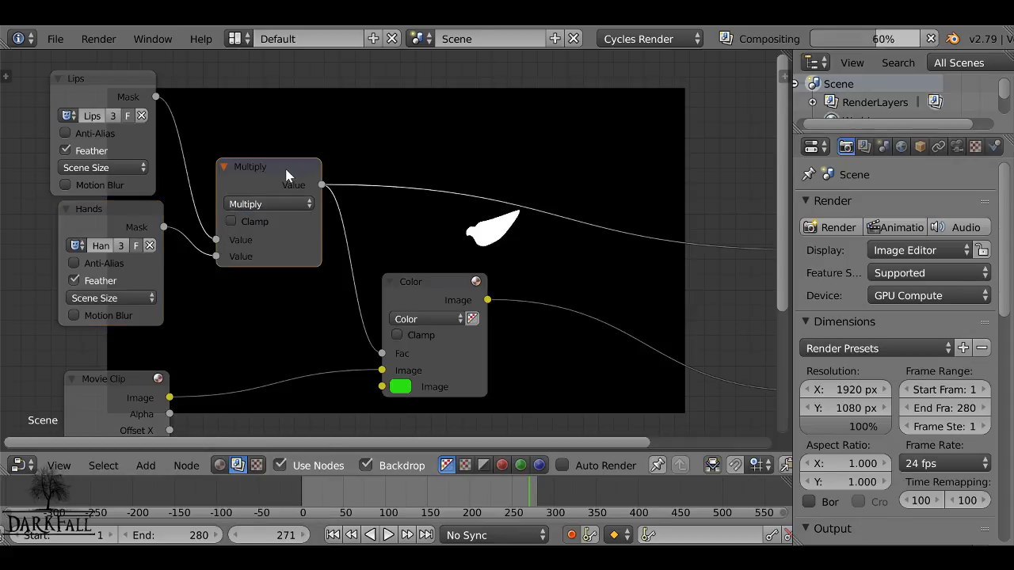
- Set the Math node's operation to Subtract, and reopen the list of operations
left_click(252, 205)
left_click(260, 238)
left_click(259, 202)
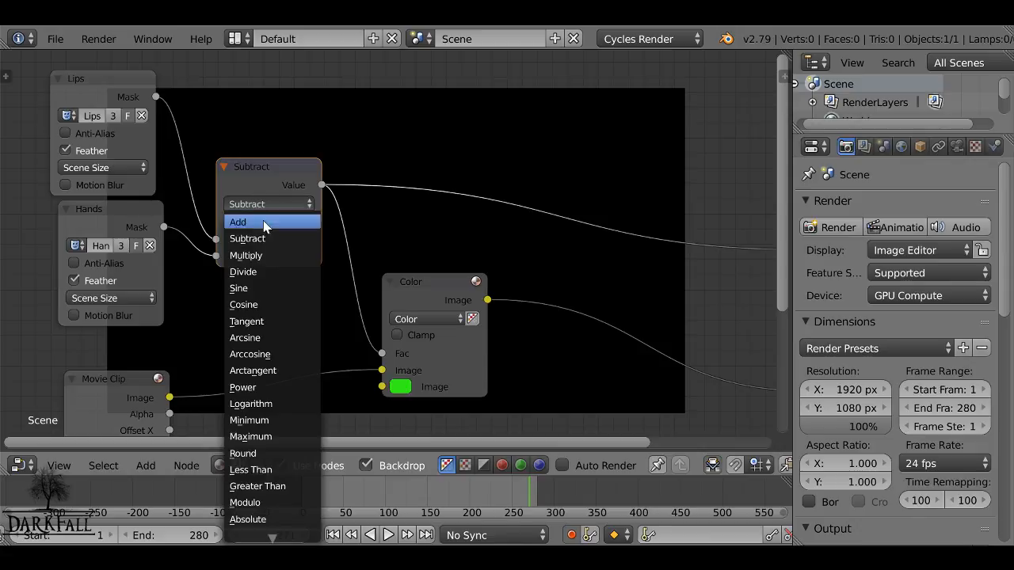
- Try the Multiply and Divide operations on the Math node that combines the Lips and Hands masks
left_click(260, 252)
left_click(264, 205)
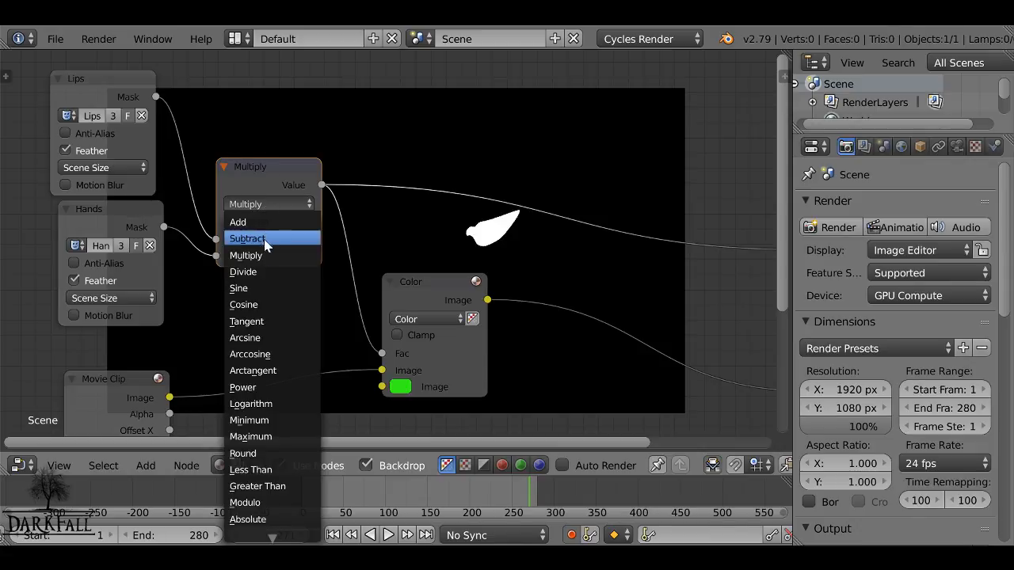
left_click(255, 270)
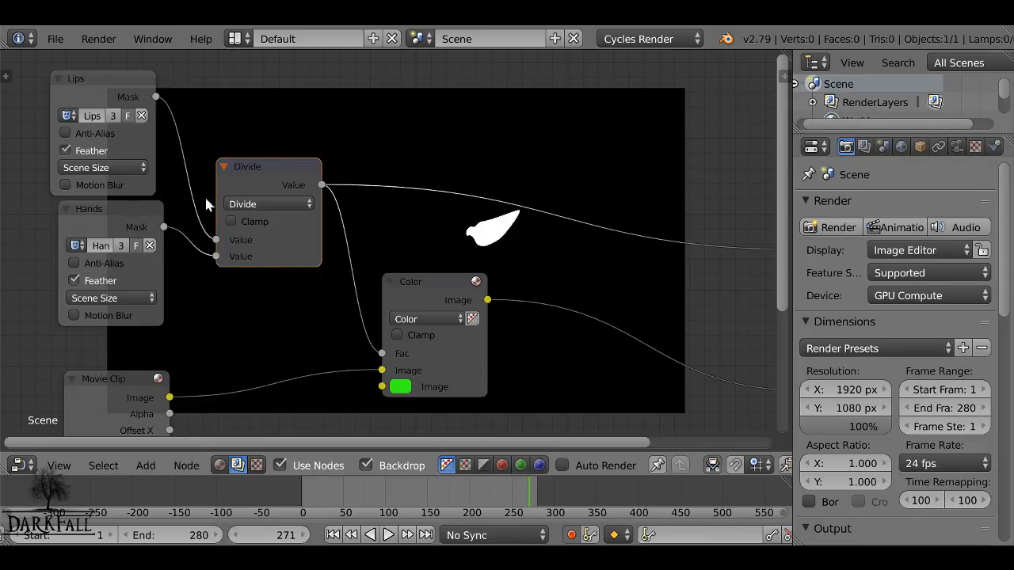
- Preview the Hands mask, the Divide node and the Lips mask in the backdrop to compare their outputs
left_click(143, 220, "ctrl+shift")
left_click(270, 172, "ctrl+shift")
left_click(120, 83, "ctrl+shift")
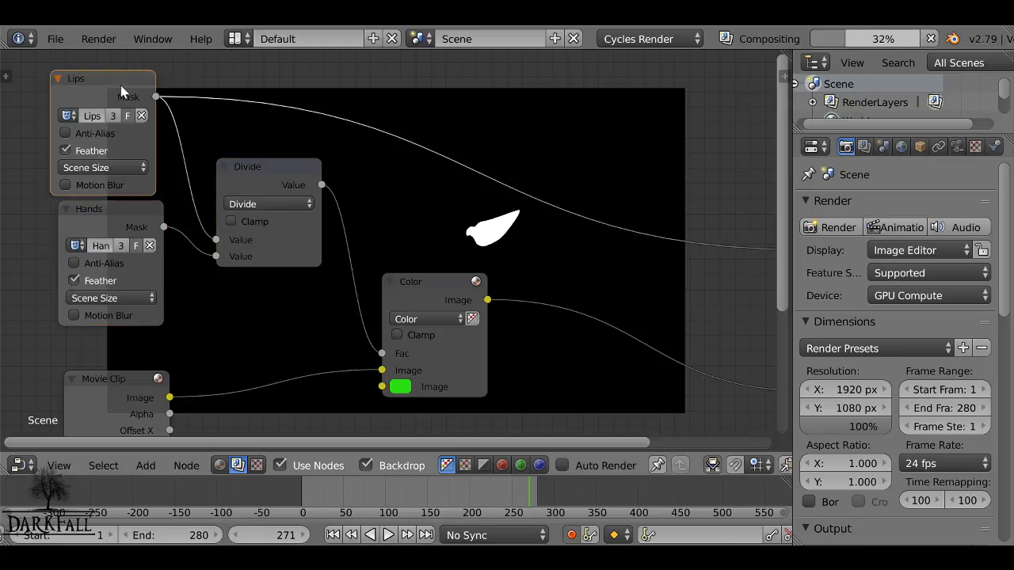
- Rearrange the Lips, Hands and Divide nodes to open up space between the mask nodes and the Math node
left_click_drag(245, 167, 248, 145)
left_click_drag(85, 90, 65, 86)
left_click_drag(105, 221, 101, 219)
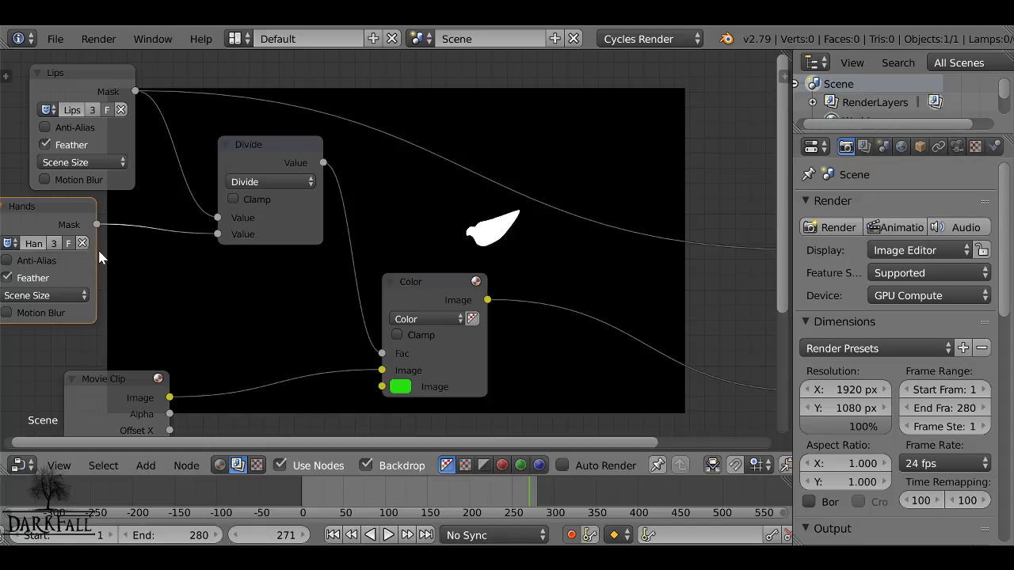
- Insert an Invert node on the link between the Hands mask and the Divide node
key("shift+a")
mouse_move(104, 235)
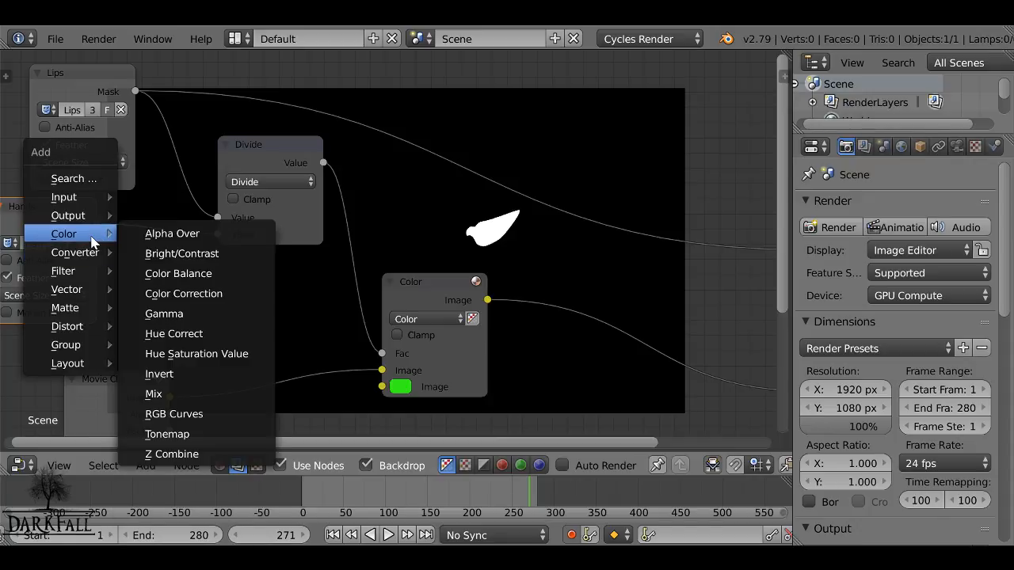
left_click(199, 370)
left_click(117, 205)
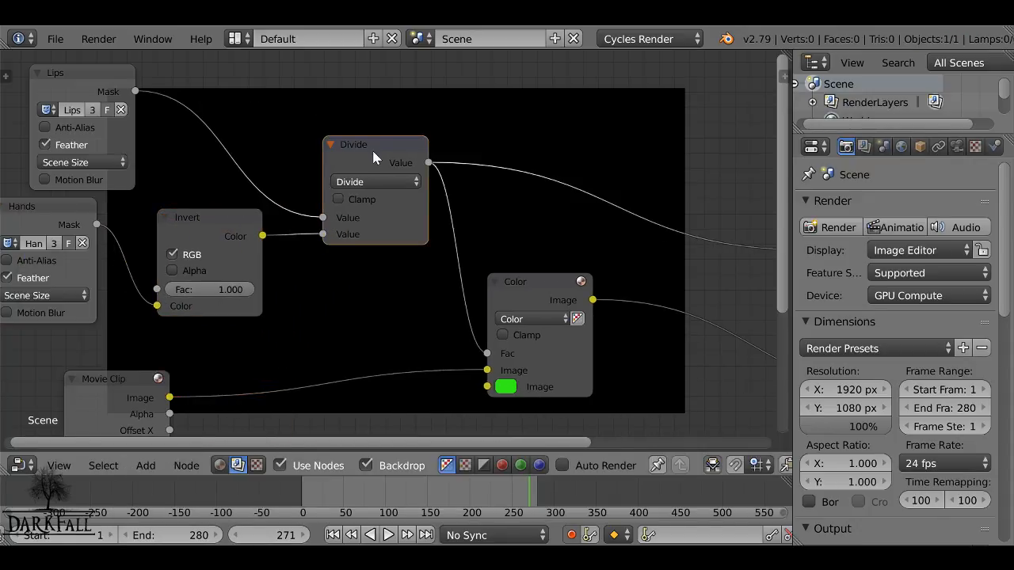
- Set the operation of the Math node fed by the Lips mask and the Invert node to Subtract
middle_click_drag(371, 148, 307, 156)
left_click(309, 189)
left_click(295, 225)
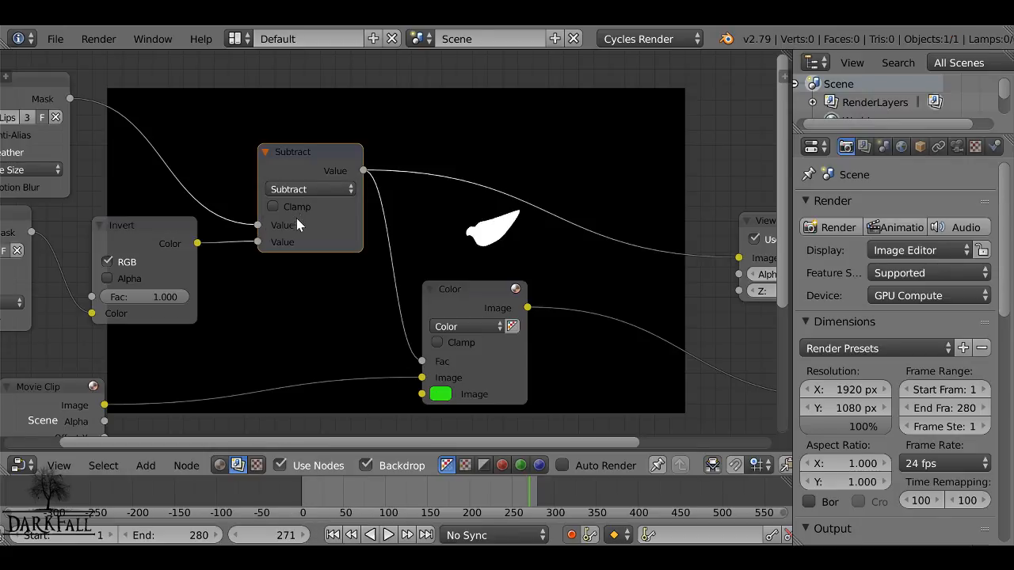
left_click(301, 190)
- Preview the outputs of the Invert, Lips and Subtract nodes one after another in the backdrop
left_click(160, 236, "ctrl+shift")
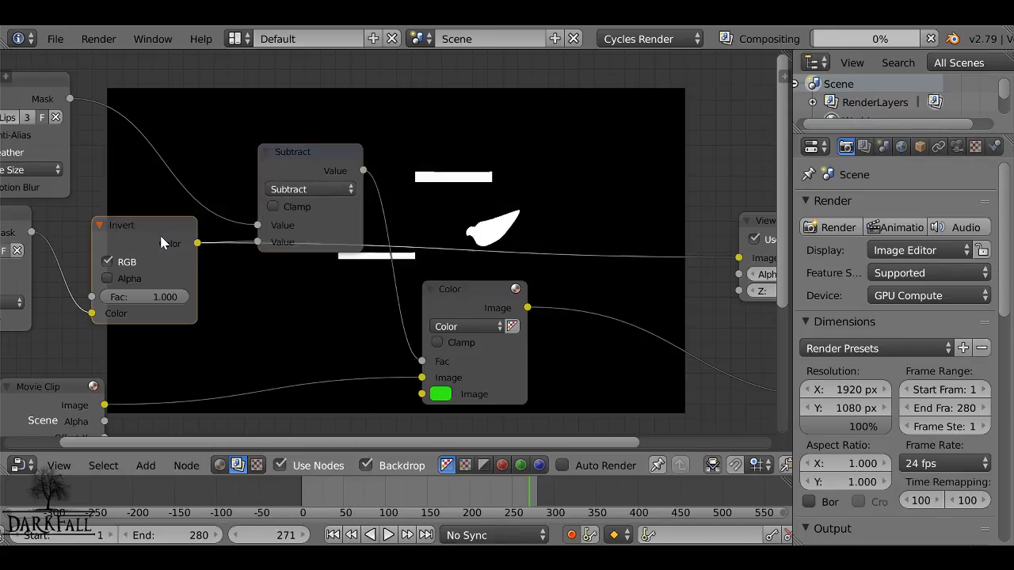
left_click(30, 92, "ctrl+shift")
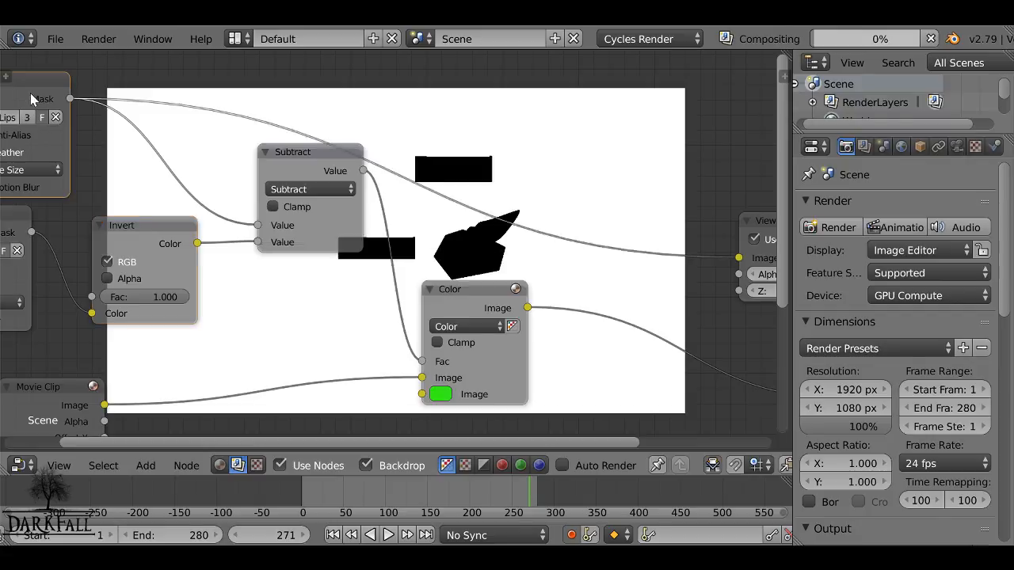
left_click(286, 157, "ctrl+shift")
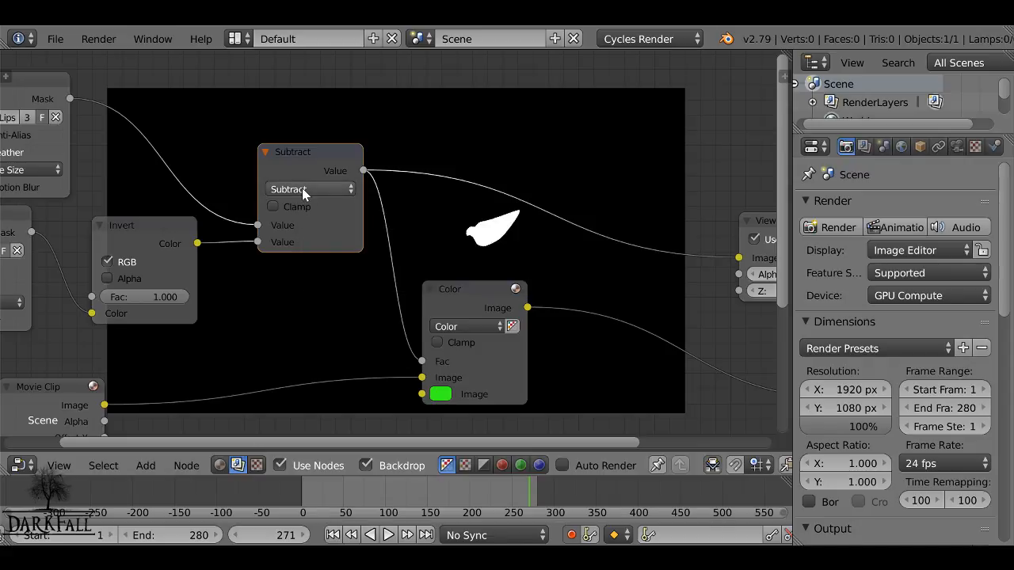
- Swap the two inputs of the Subtract node and mute the Invert node
left_click_drag(258, 242, 254, 222)
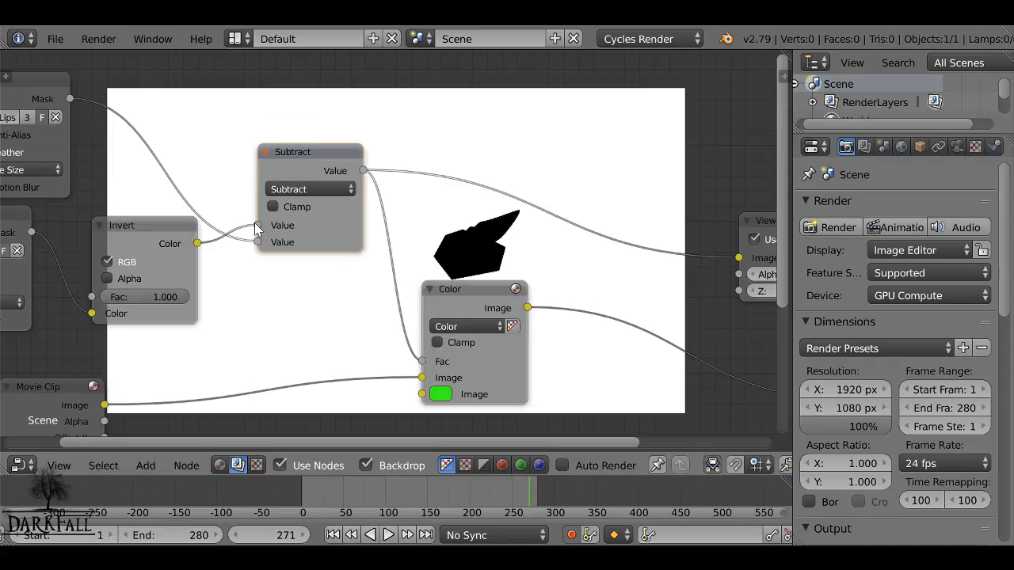
left_click(114, 227)
key("m")
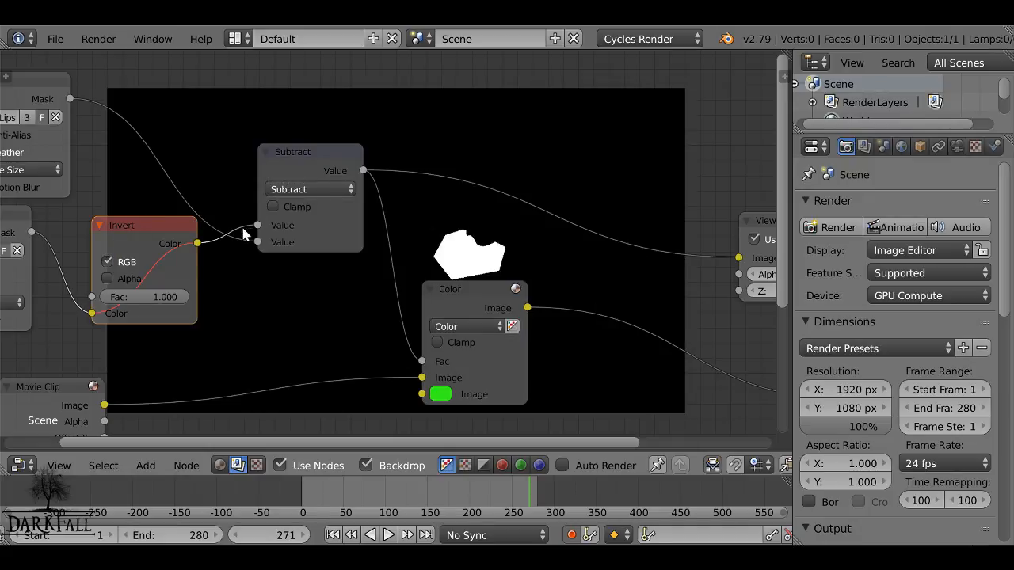
- Set the Math node's operation to Divide and delete the Invert node while keeping the Hands mask connected
mouse_move(257, 226)
left_mouse_down()
mouse_move(253, 247)
mouse_move(257, 228)
left_mouse_up()
left_click(291, 191)
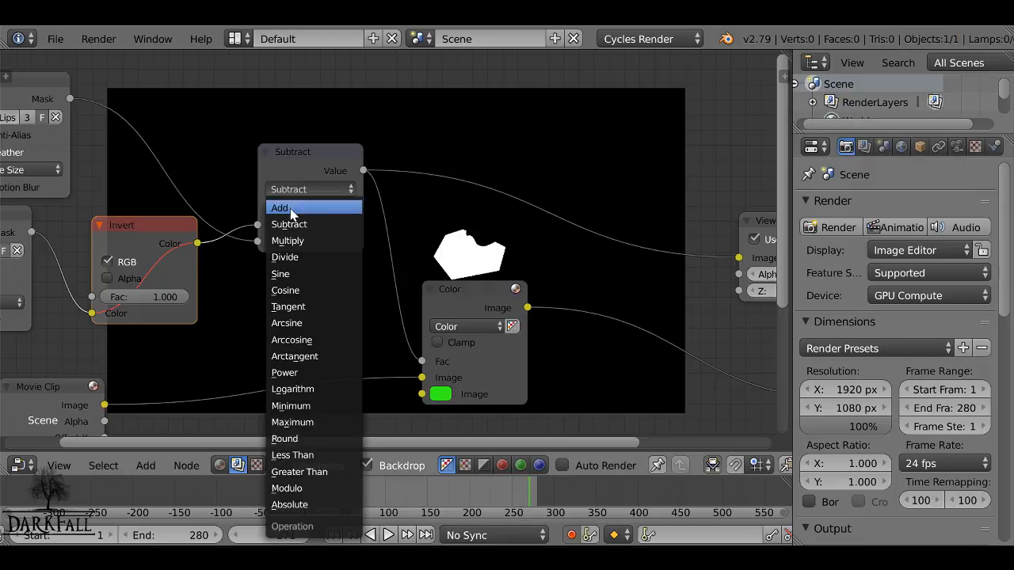
left_click(290, 257)
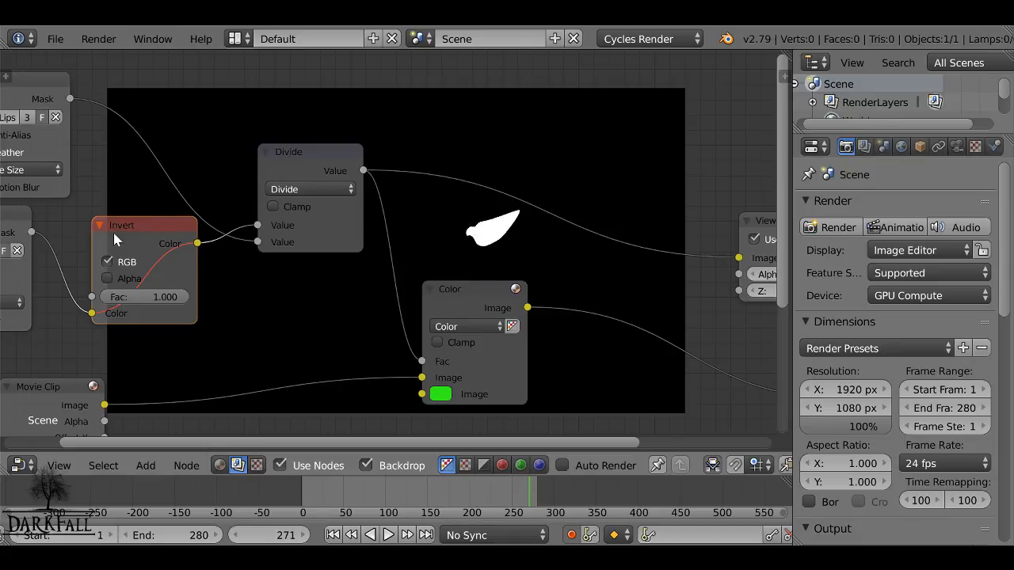
key("ctrl+x")
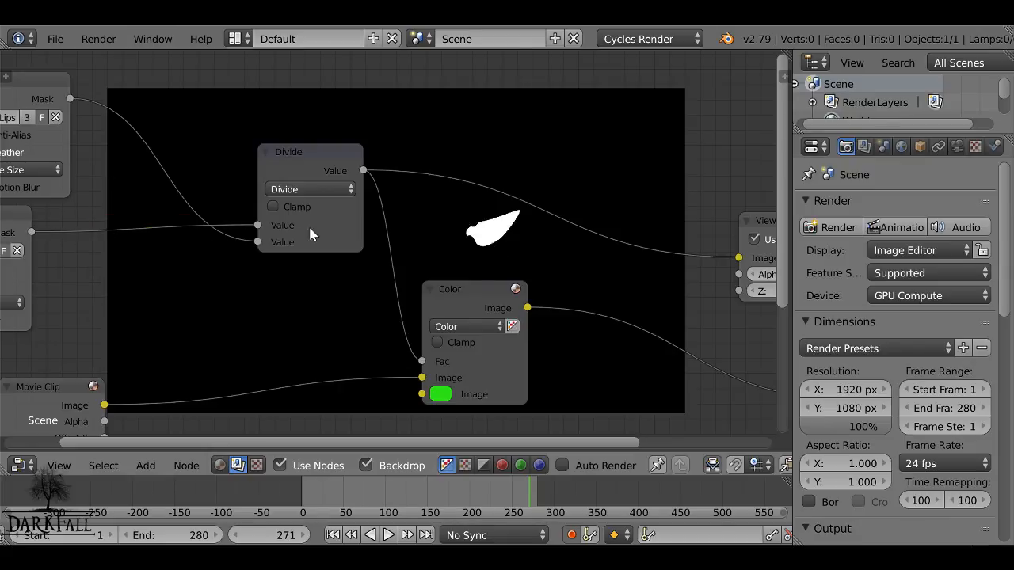
- Swap the Math node's inputs so Lips comes first and Hands second, and set its operation to Subtract after trying Add
left_click_drag(261, 229, 259, 241)
left_click(311, 188)
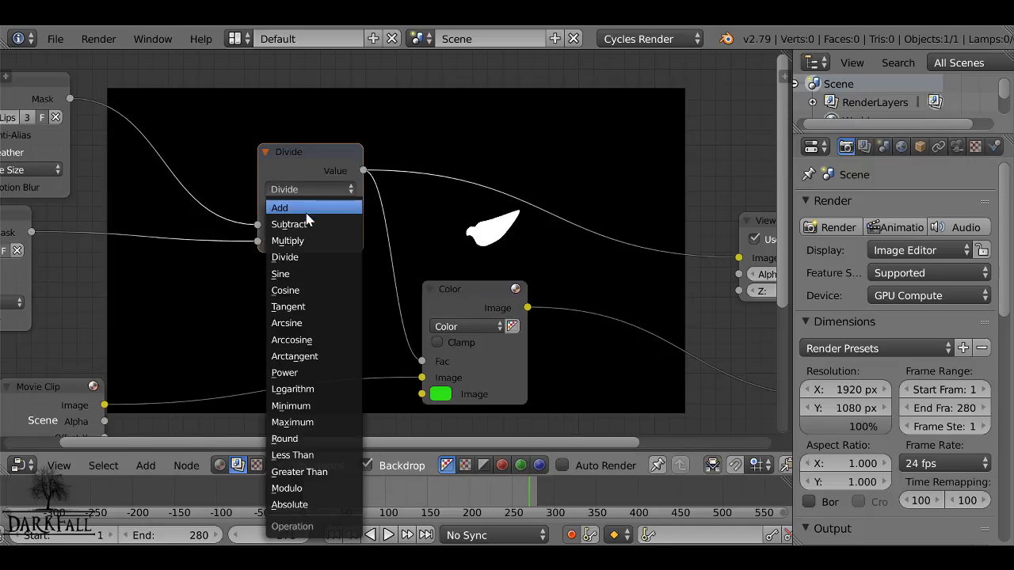
left_click(309, 207)
left_click(294, 190)
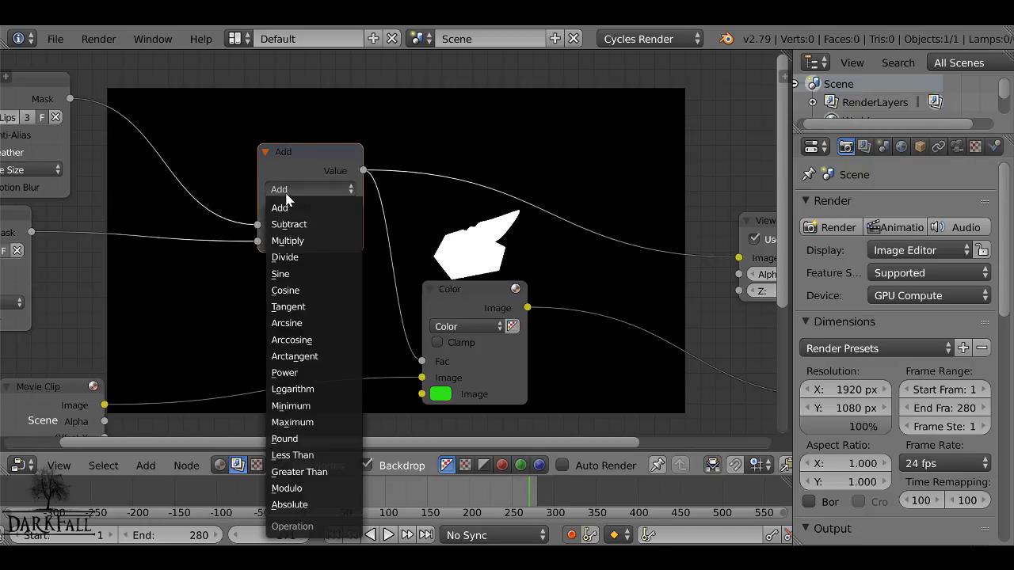
left_click(290, 225)
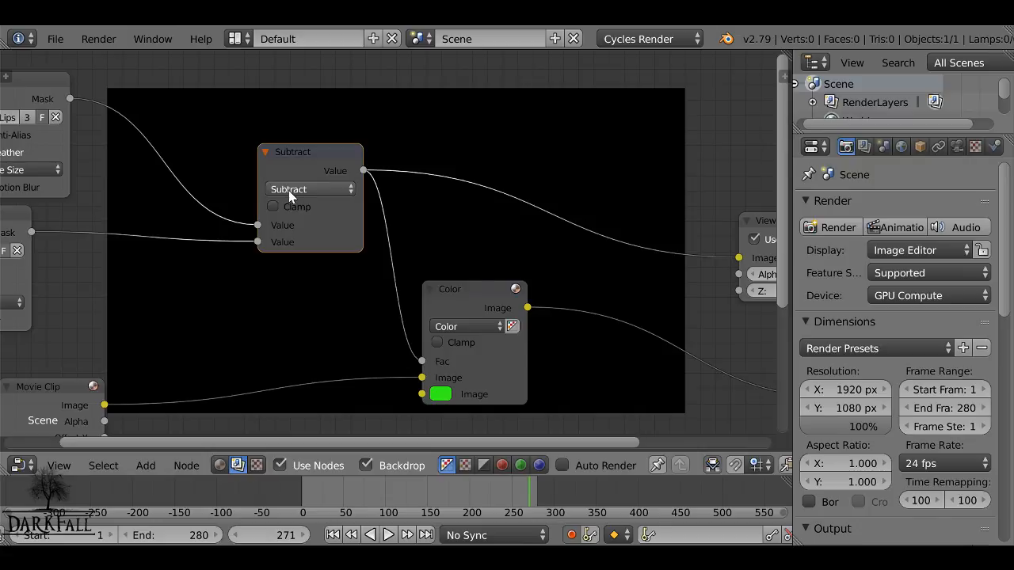
- Move the Subtract node slightly closer to the Lips and Hands mask nodes
scroll(221, 209, "down", 1)
mouse_move(218, 208)
middle_mouse_down()
mouse_move(280, 193)
mouse_move(233, 199)
middle_mouse_up()
scroll(328, 195, "up", 1)
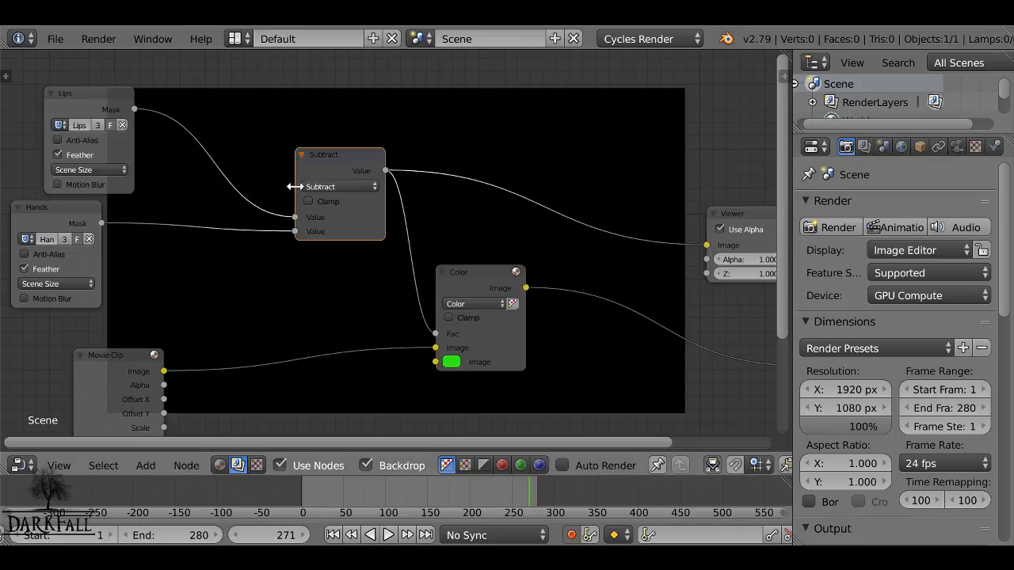
left_click_drag(318, 159, 293, 163)
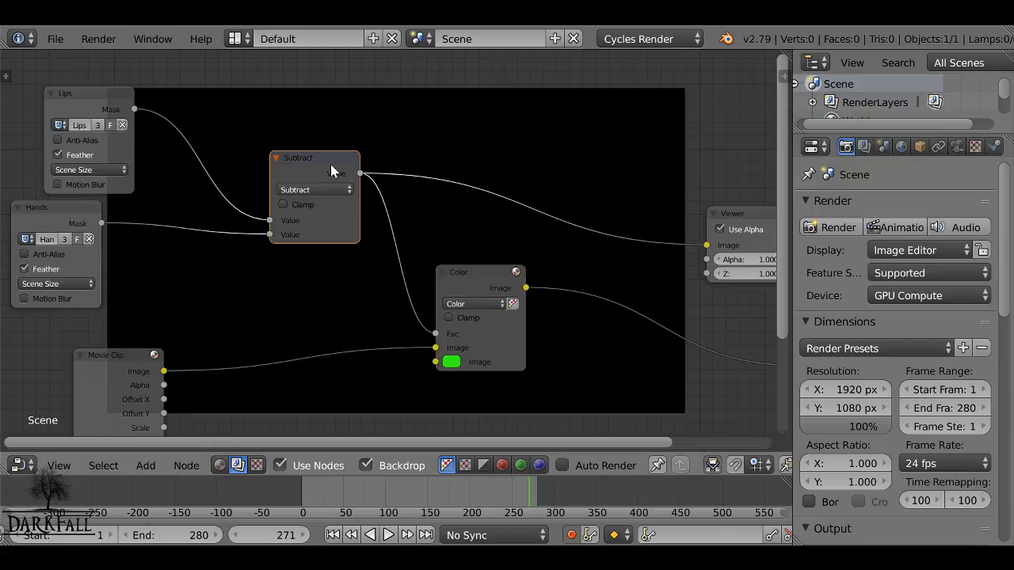
- Preview the Lips mask and the Hands mask separately in the backdrop
scroll(310, 158, "up", 2)
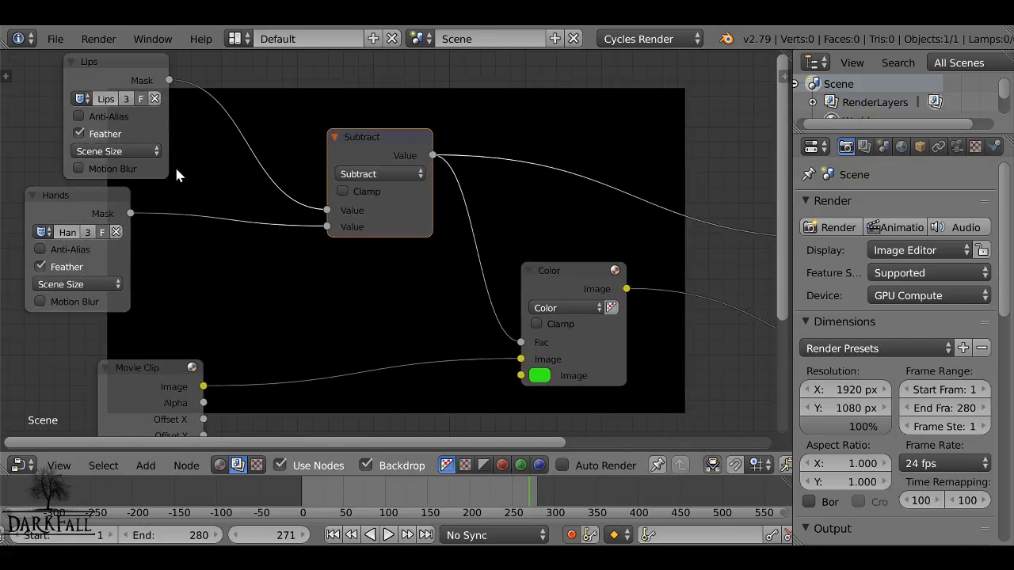
left_click(115, 123, "ctrl+shift")
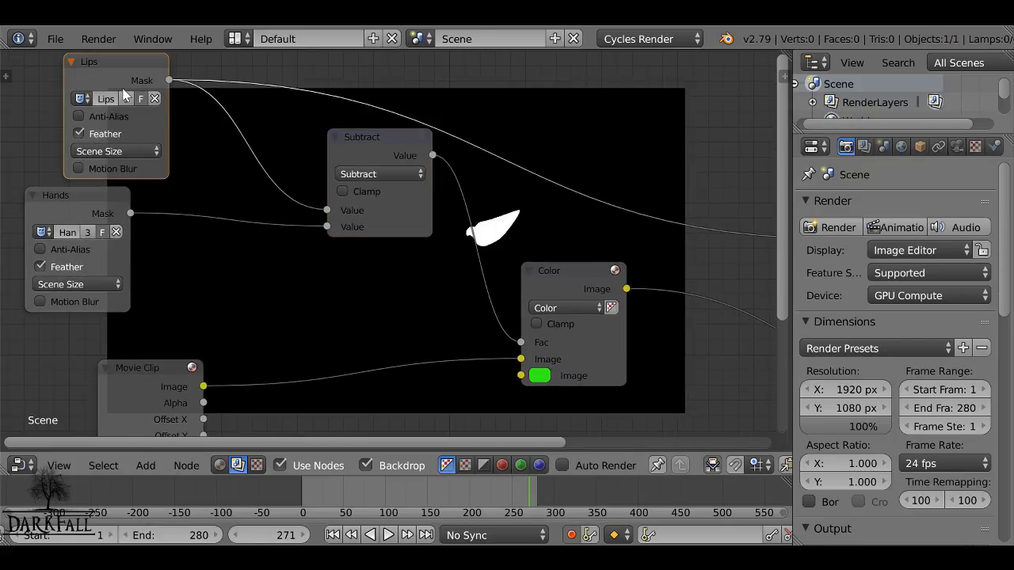
left_click(106, 213, "ctrl+shift")
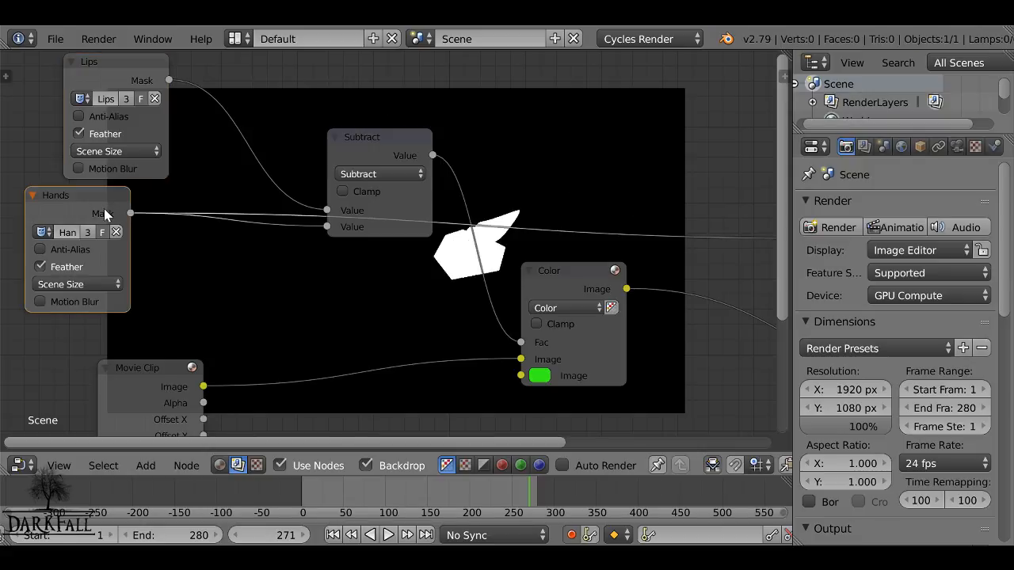
- Try inverting the Hands mask with an Invert node, preview it, and delete that node again
key("shift+a")
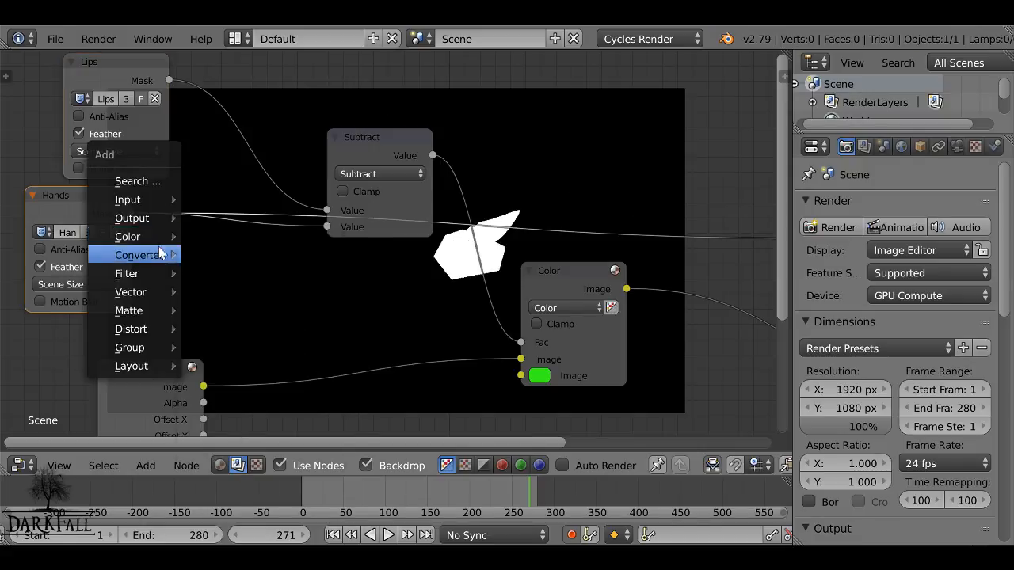
mouse_move(159, 236)
left_click(238, 369)
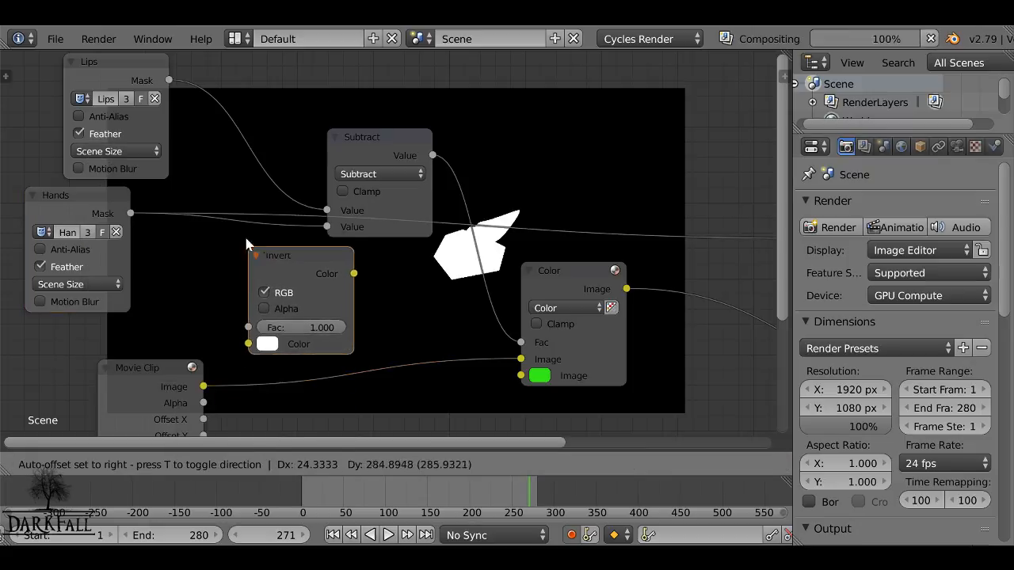
left_click(529, 173)
left_click_drag(555, 183, 231, 216)
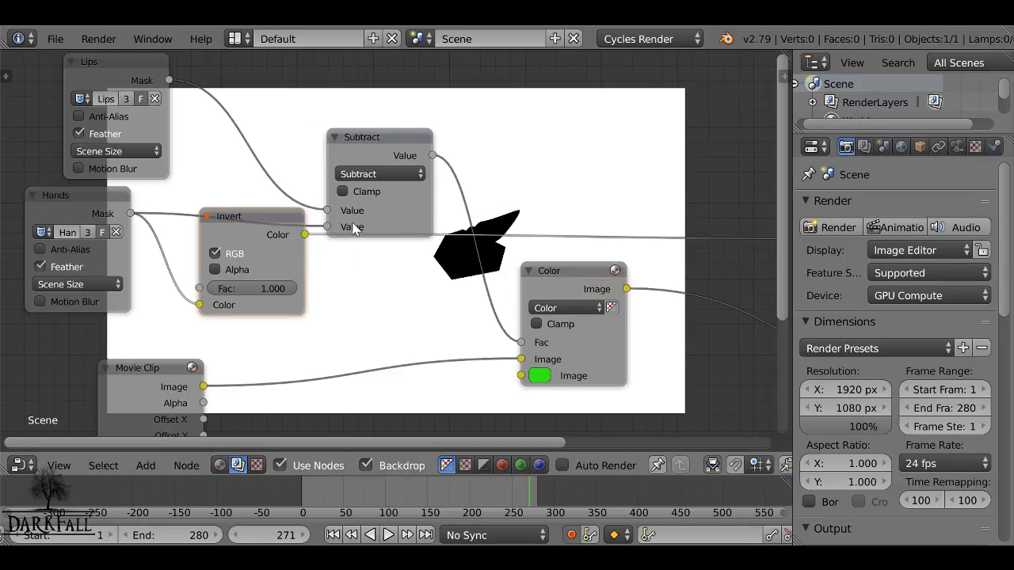
key("ctrl+x")
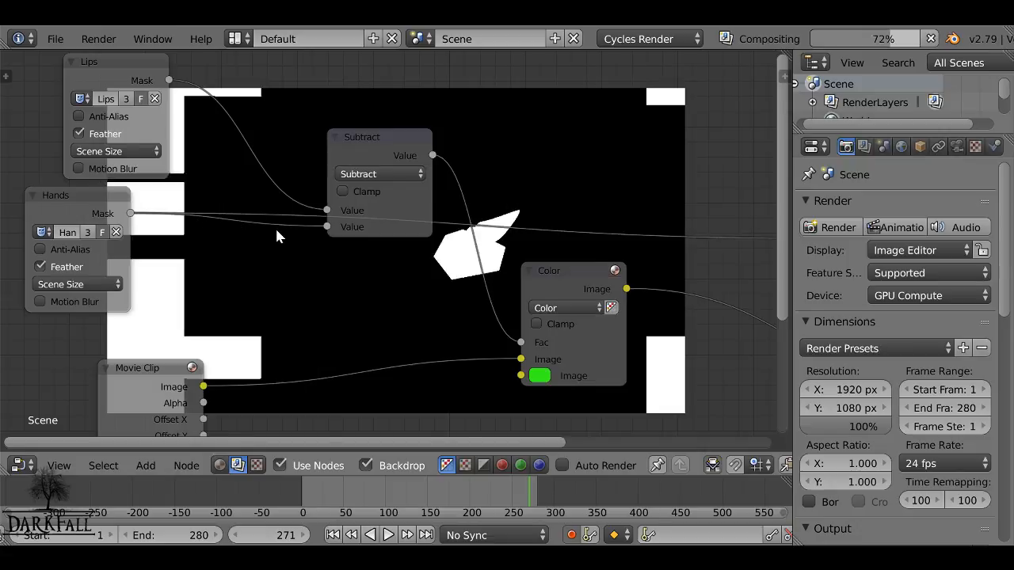
- Switch the node area to the Movie Clip Editor and remove the Reference/delete layer from the Hands mask
left_click(394, 147)
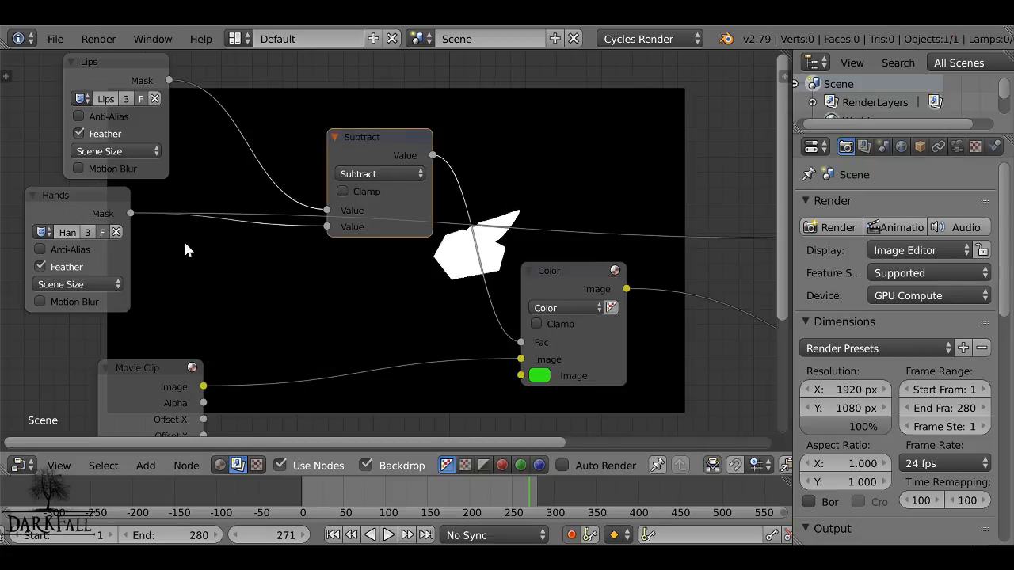
left_click(22, 465)
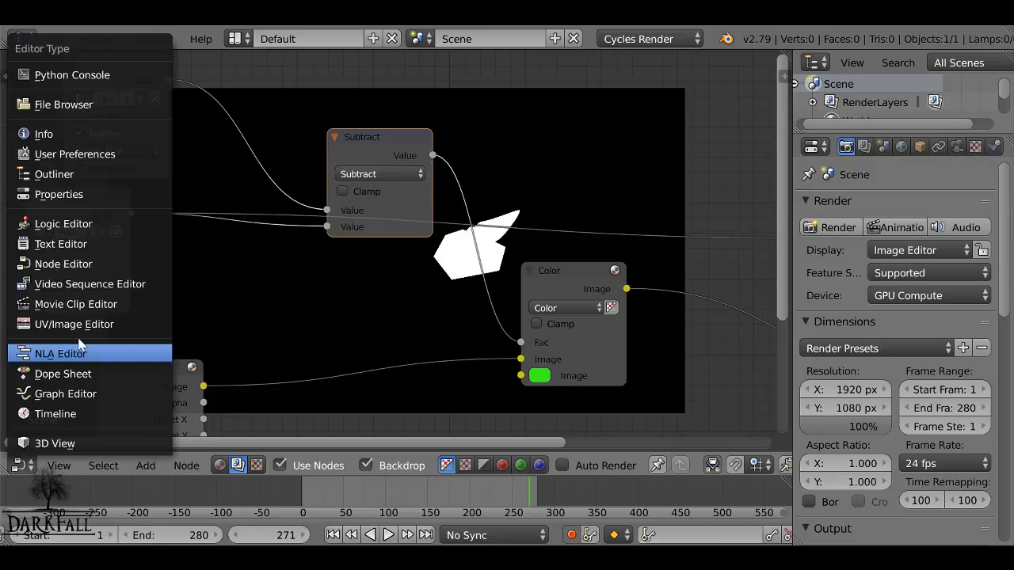
left_click(98, 305)
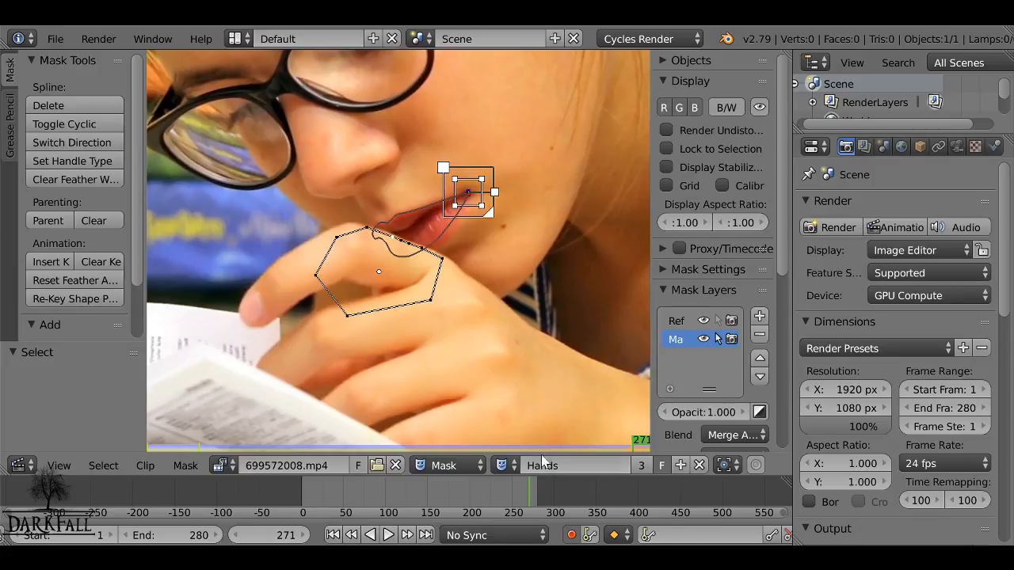
left_click(566, 465)
left_click(566, 464)
left_click_drag(651, 322, 567, 325)
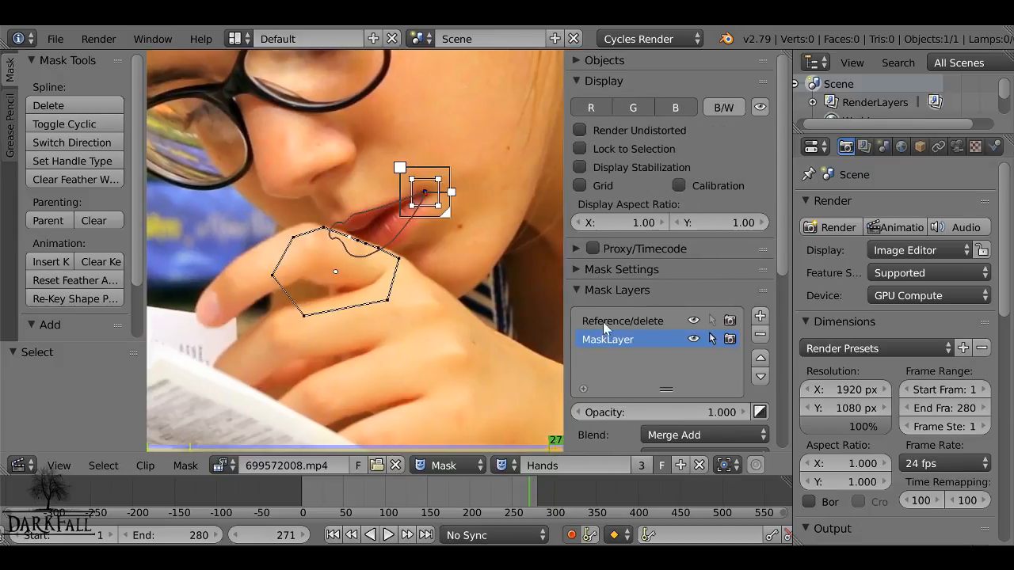
left_click(603, 321)
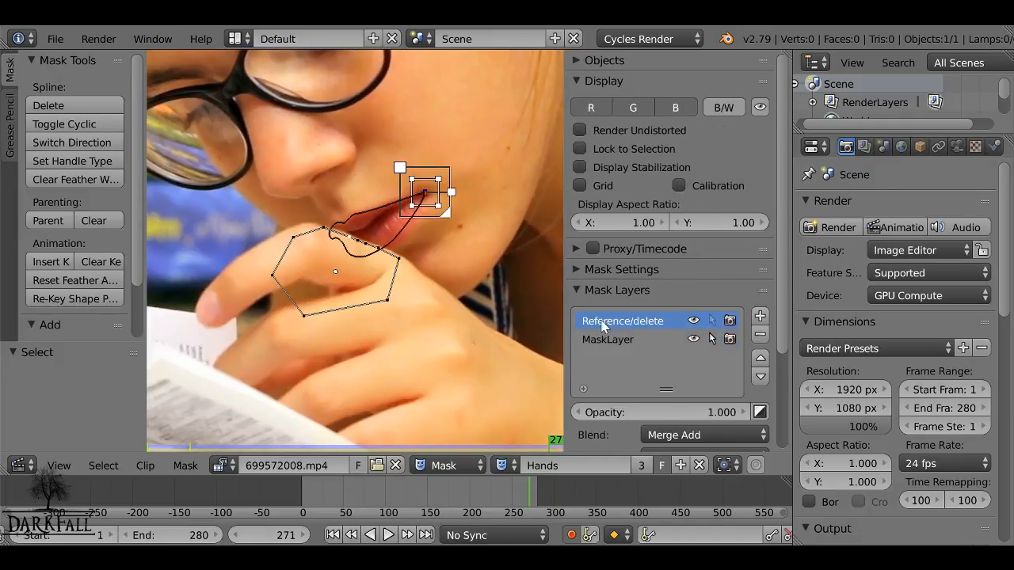
left_click(758, 335)
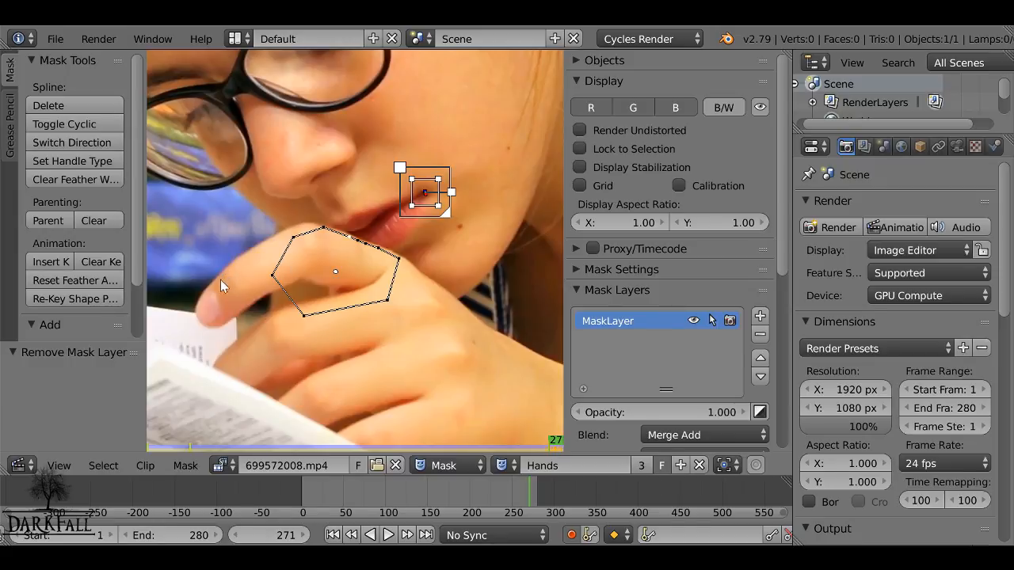
- Return to the Node Editor, move the Subtract node up towards the mask nodes and preview its output
left_click(19, 465)
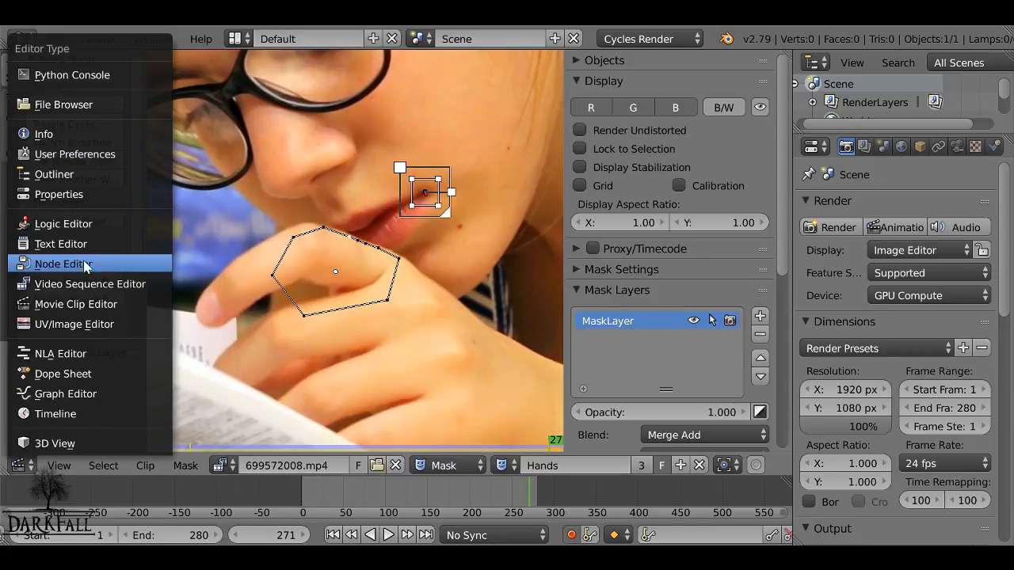
left_click(84, 264)
left_click_drag(379, 149, 349, 116)
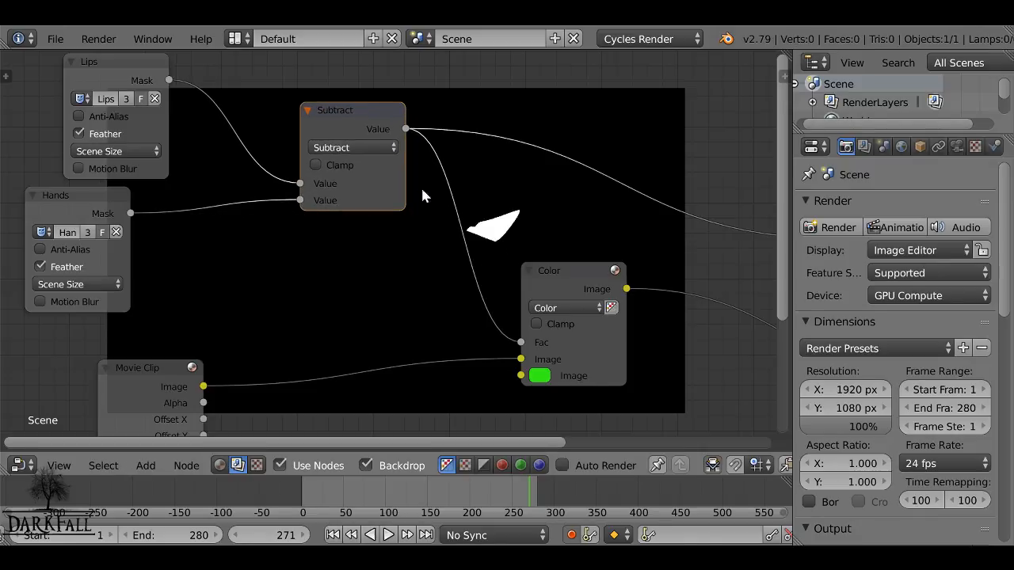
- Preview the Lips mask, the Hands mask, the Subtract output and the Color output in turn in the backdrop
left_click(151, 79, "ctrl+shift")
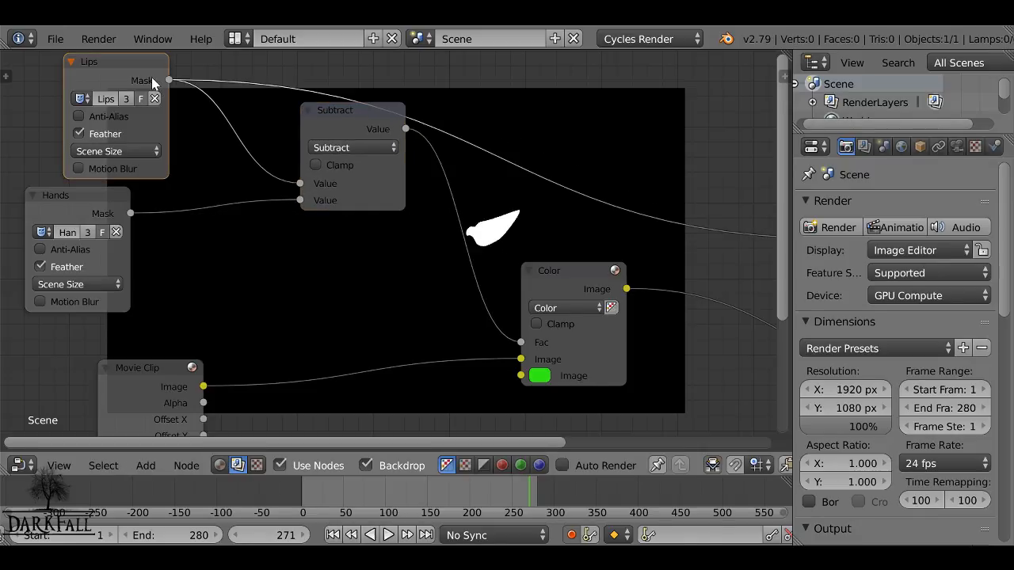
left_click(86, 209, "ctrl+shift")
left_click(372, 124, "ctrl+shift")
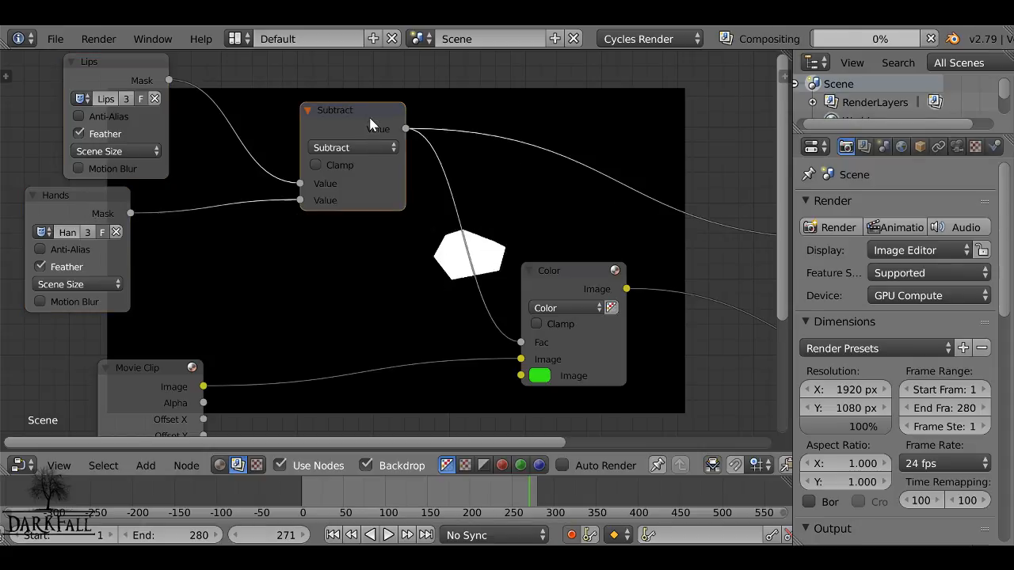
left_click(559, 277, "ctrl+shift")
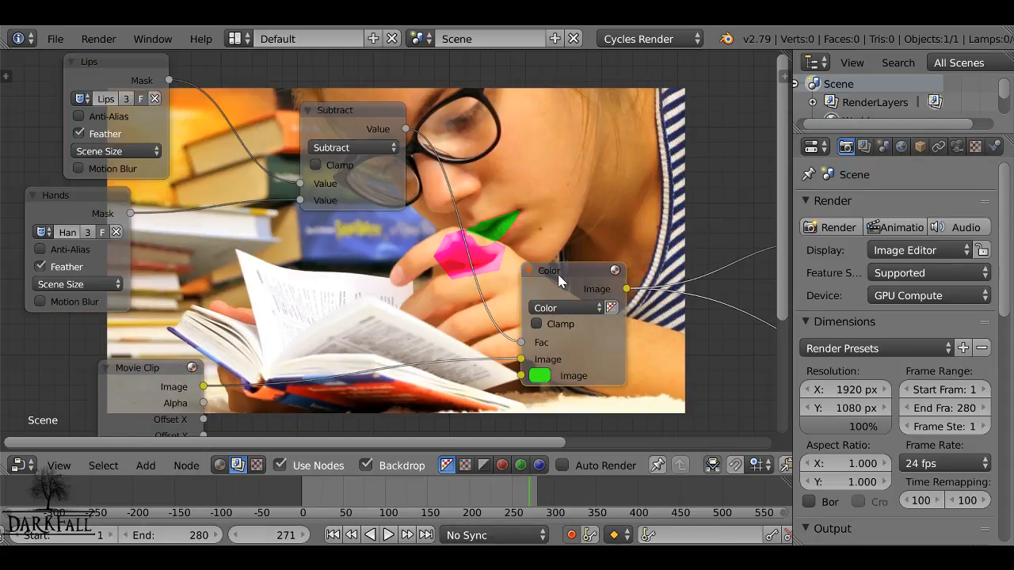
middle_click_drag(527, 271, 445, 325)
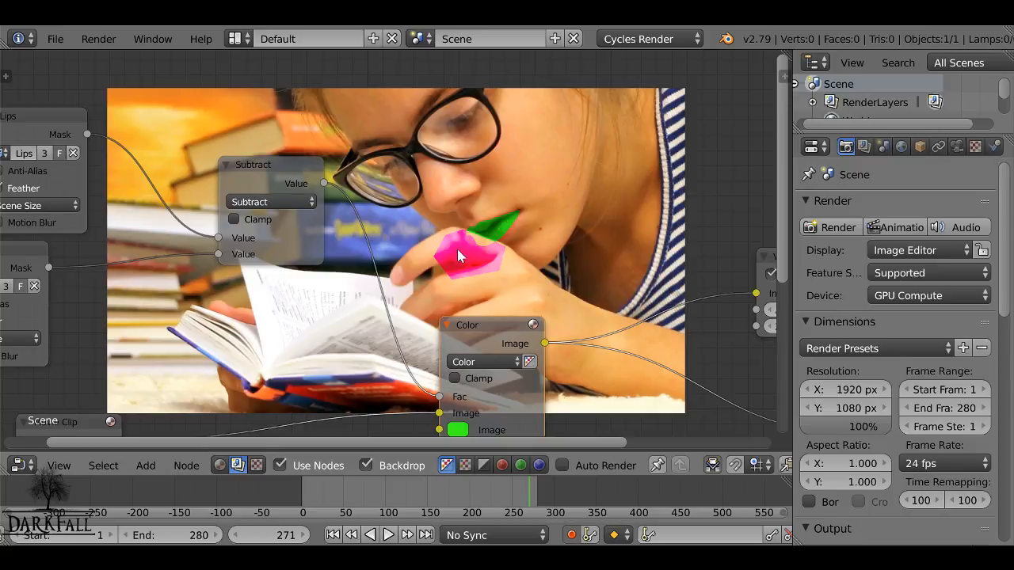
- Enable Clamp on the Subtract node and change the Color node's green tint to light blue
left_click(234, 219)
middle_click_drag(437, 255, 335, 85)
left_click(352, 262)
left_click_drag(408, 108, 425, 86)
middle_click_drag(390, 202, 232, 231)
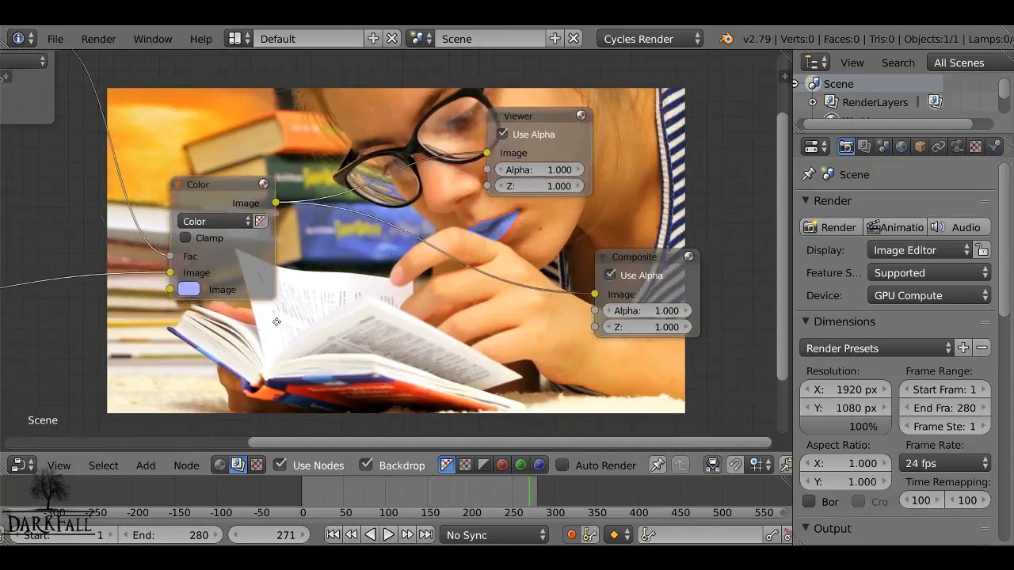
- Set the Color node's blend mode to Hue and its colour to R 0.712, G 0.869, B 1.000
left_click(228, 220)
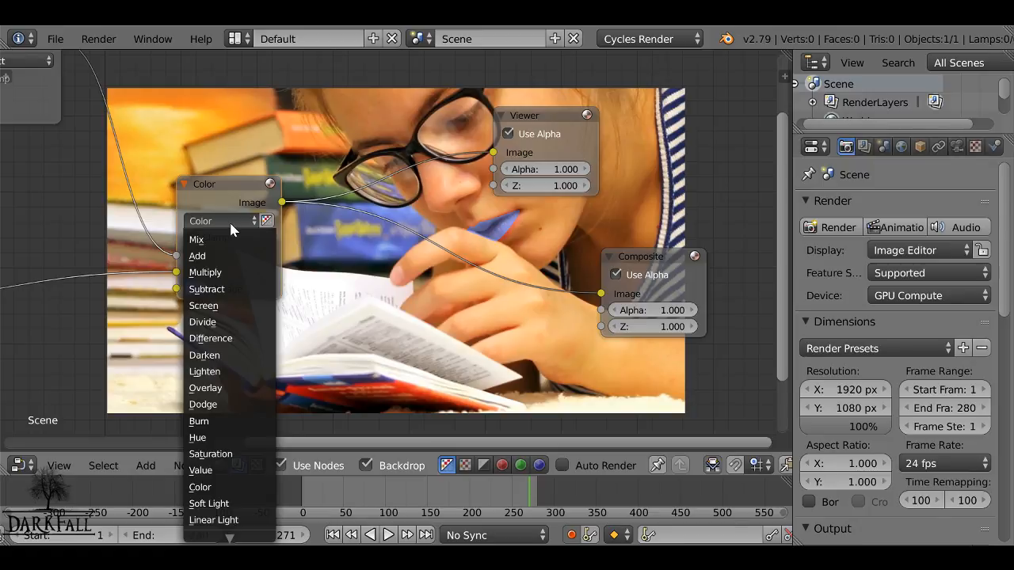
left_click(207, 437)
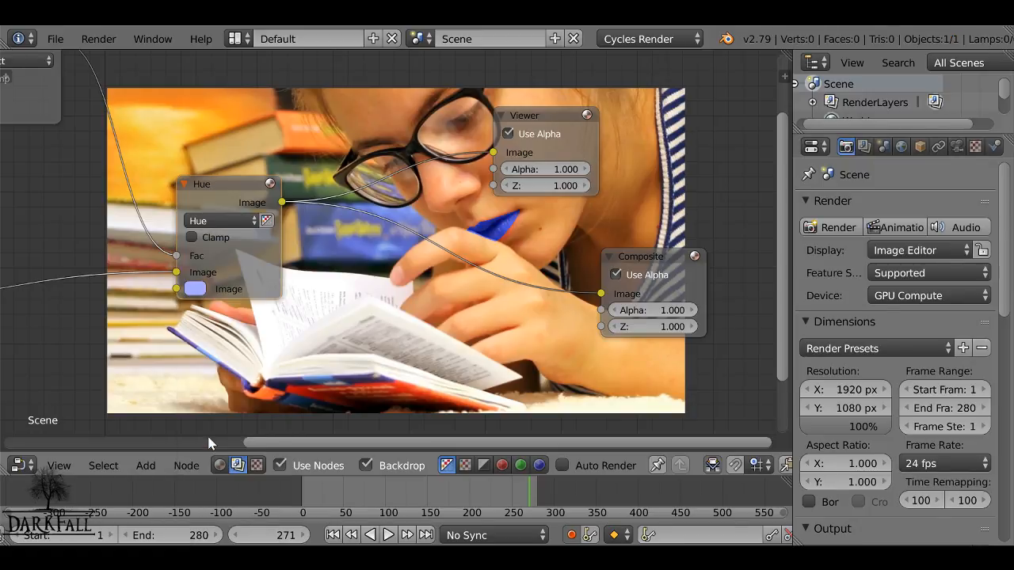
left_click(197, 288)
left_click_drag(265, 133, 254, 117)
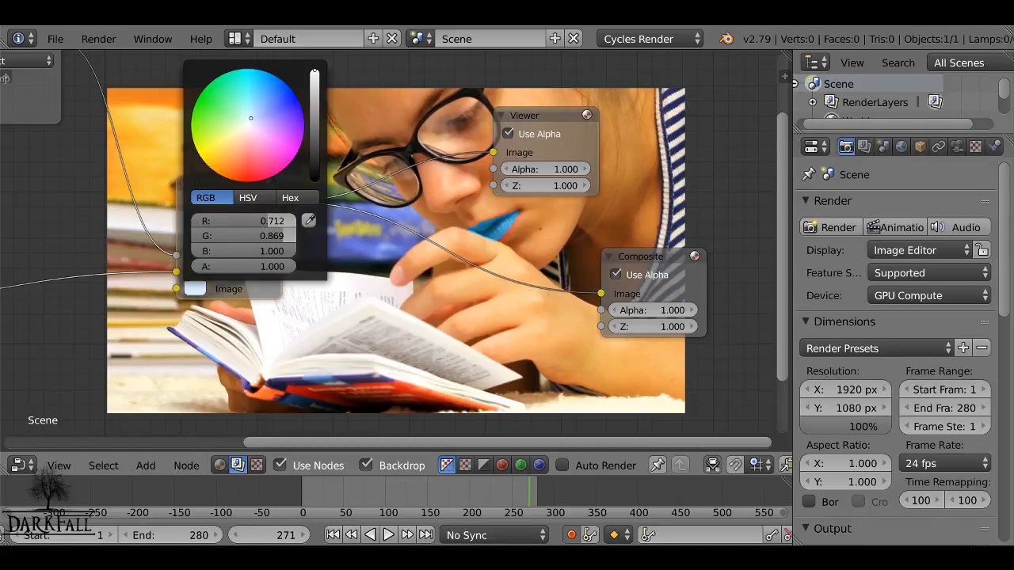
- Add a Blur filter node and place it above the Subtract node
middle_click_drag(175, 158, 388, 243)
key("shift+a")
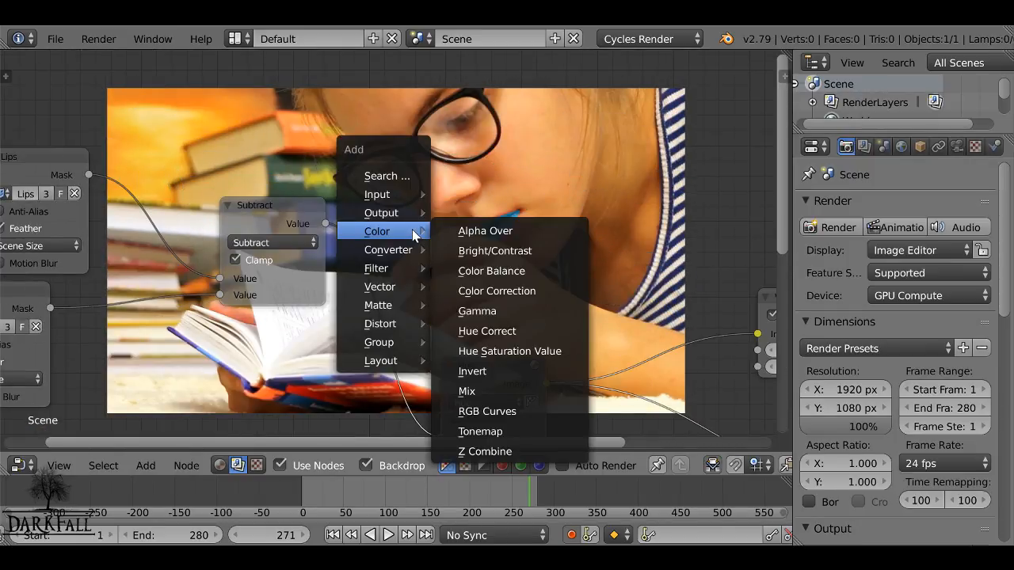
mouse_move(394, 267)
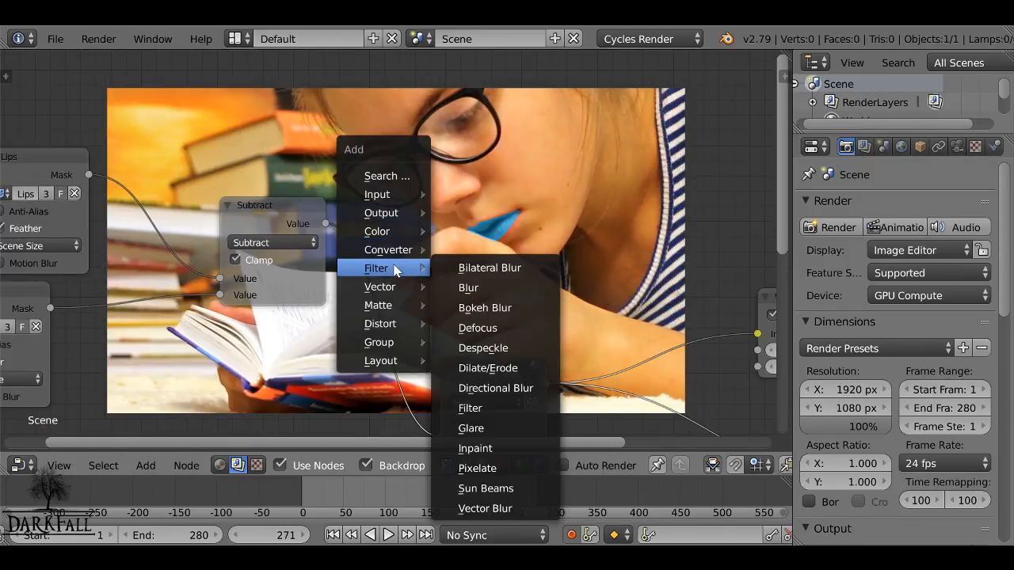
left_click(468, 287)
left_click(150, 370)
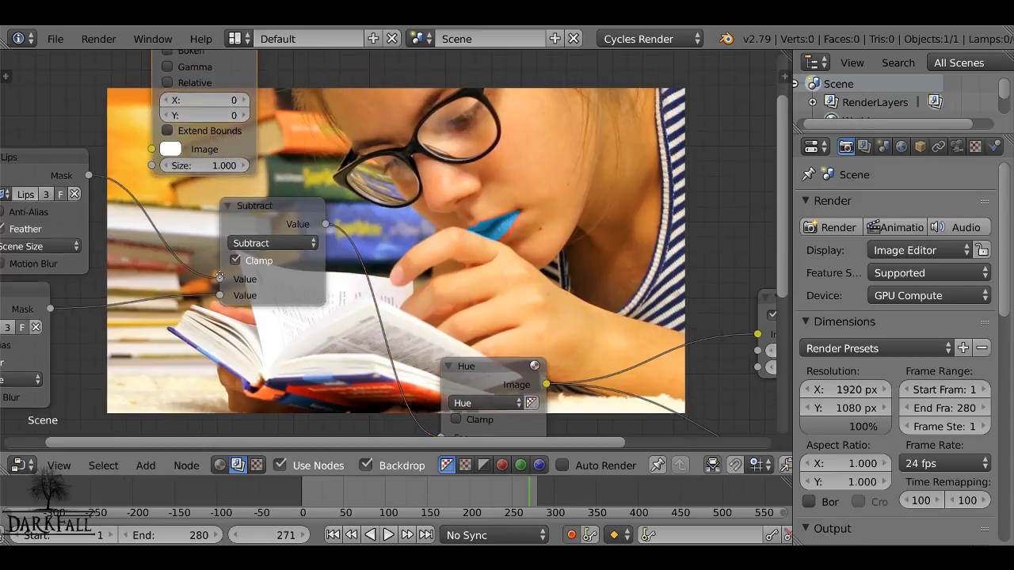
- Insert the Blur node into the link between the Lips mask and Subtract, and space out the Lips node beside it
middle_click_drag(31, 194, 182, 224)
left_click_drag(171, 187, 110, 135)
middle_click_drag(383, 196, 305, 204)
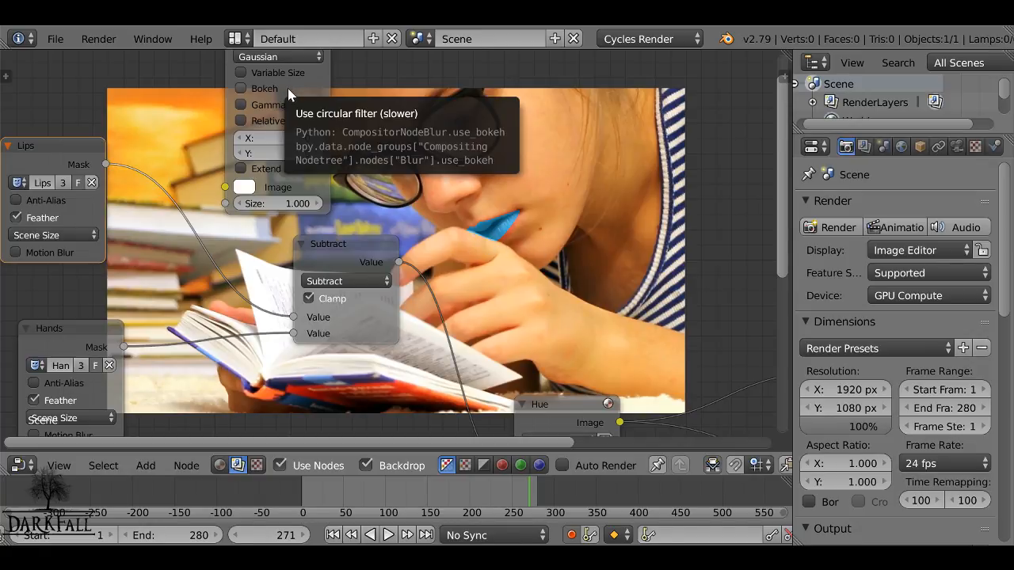
middle_click_drag(204, 289, 234, 324)
scroll(236, 321, "down", 2)
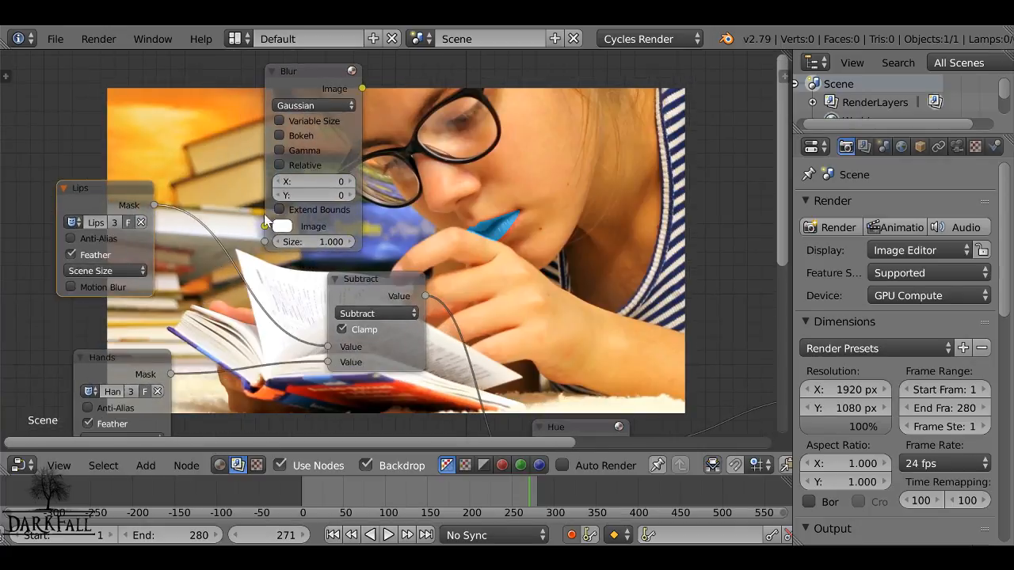
left_click_drag(316, 92, 257, 135)
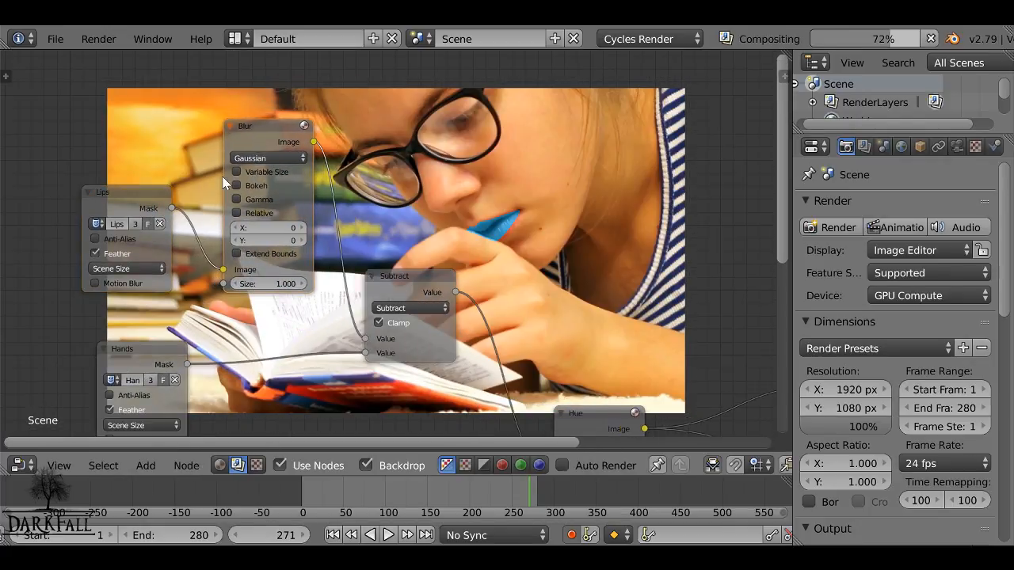
left_click_drag(138, 196, 125, 118)
left_click(271, 140)
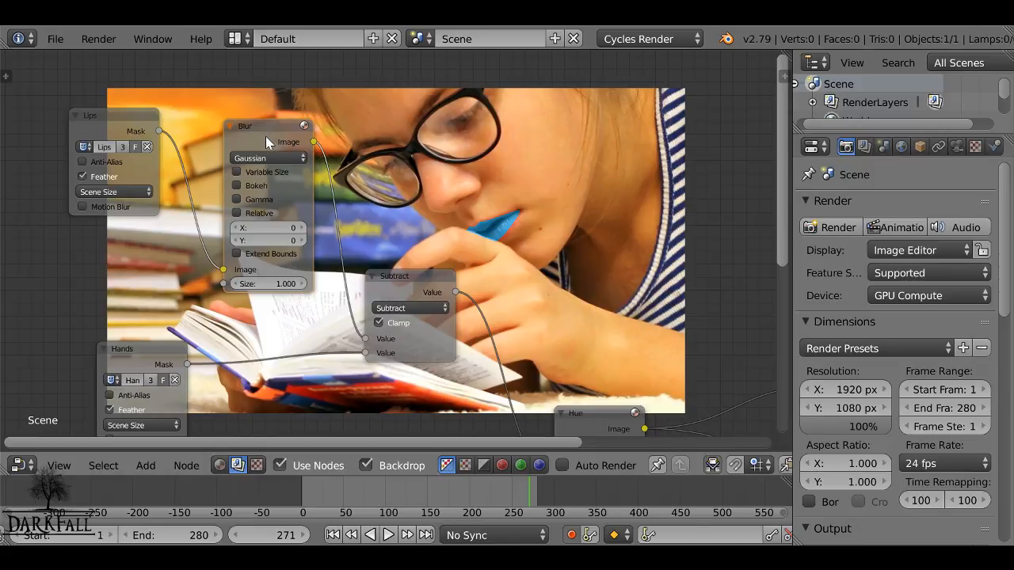
- Try X and Y sizes of 12 and 30 on the Blur node
scroll(274, 183, "up", 2)
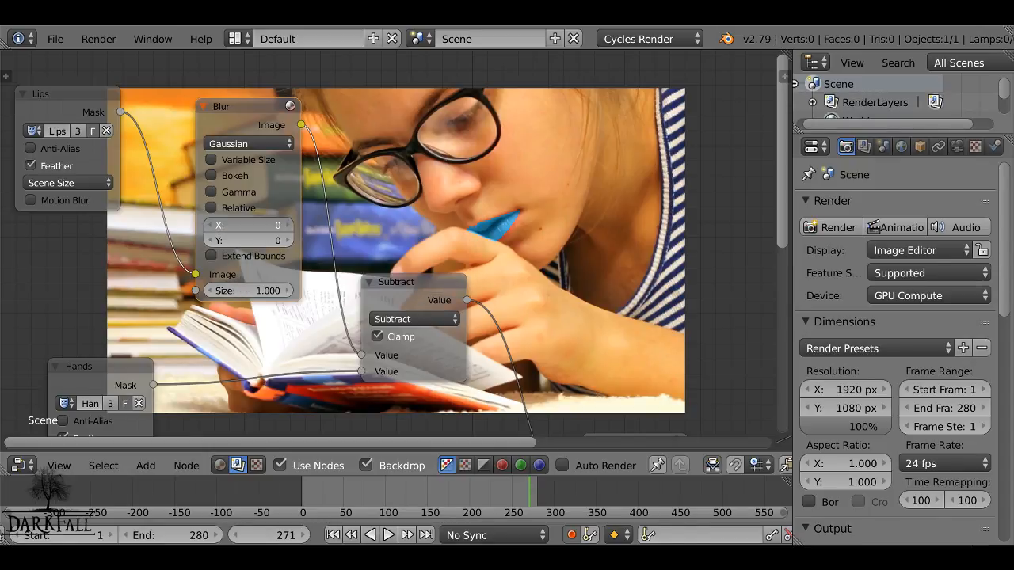
left_click(260, 224)
left_click(254, 242)
left_click(248, 243)
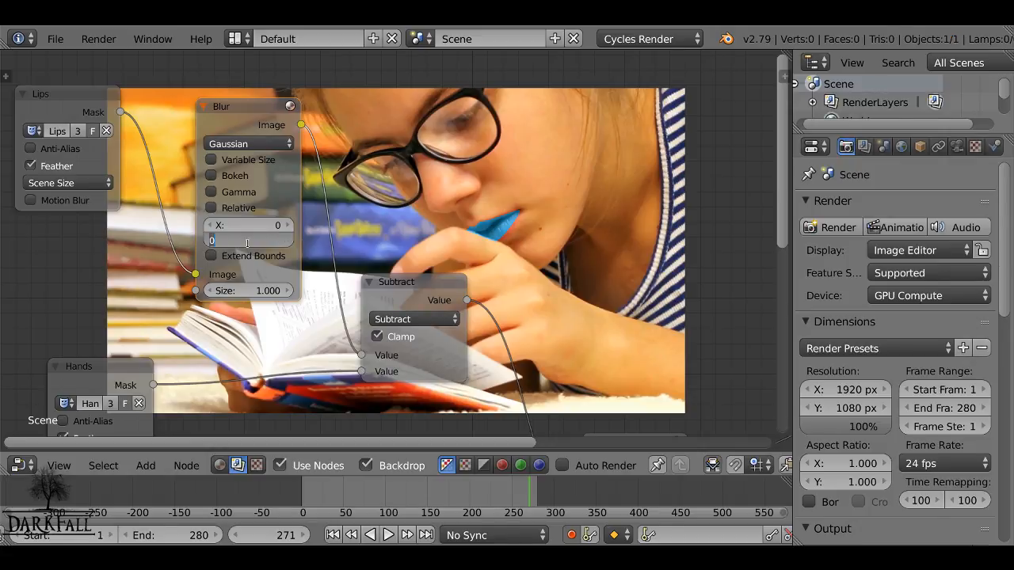
left_click(268, 210)
left_click_drag(229, 224, 258, 241)
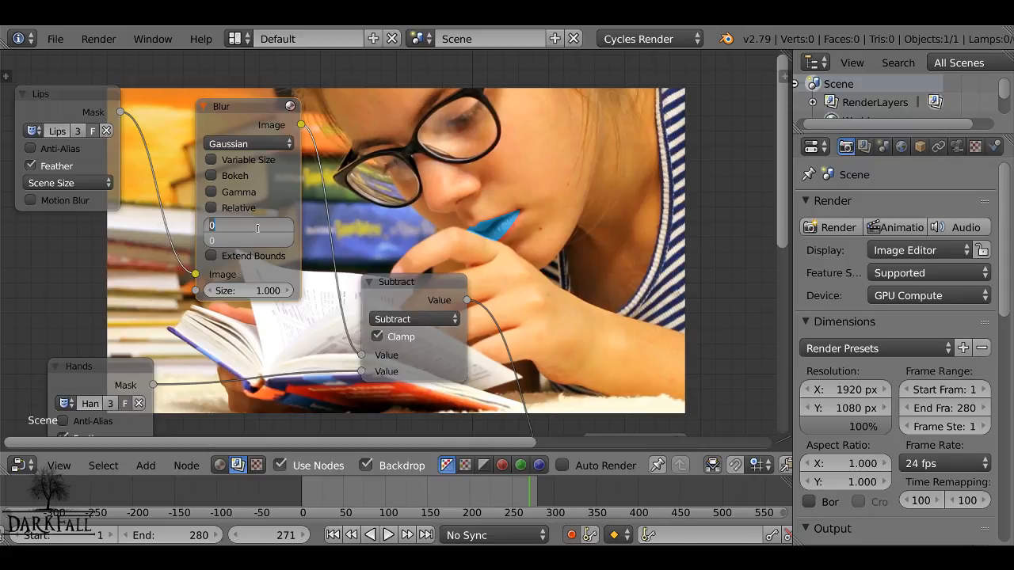
type("12")
key("Return")
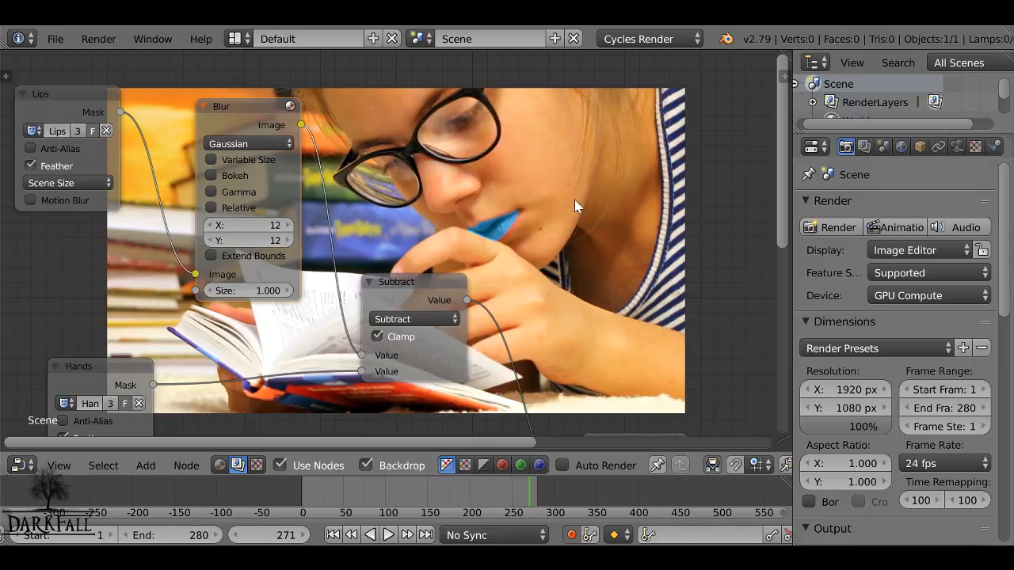
left_click_drag(256, 225, 256, 241)
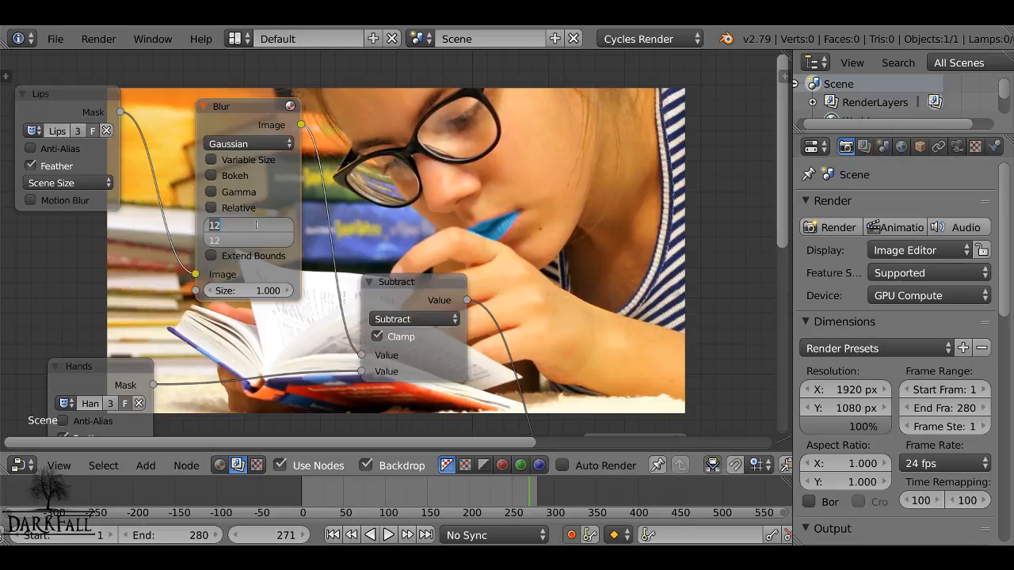
type("30")
key("Return")
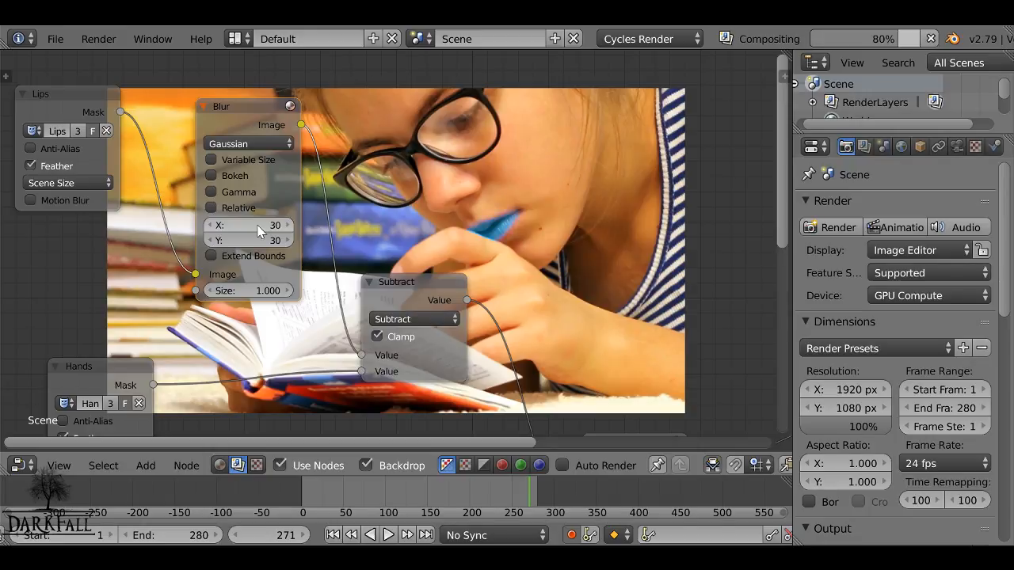
- Set the Blur node's X and Y sizes to 20
left_click(266, 225)
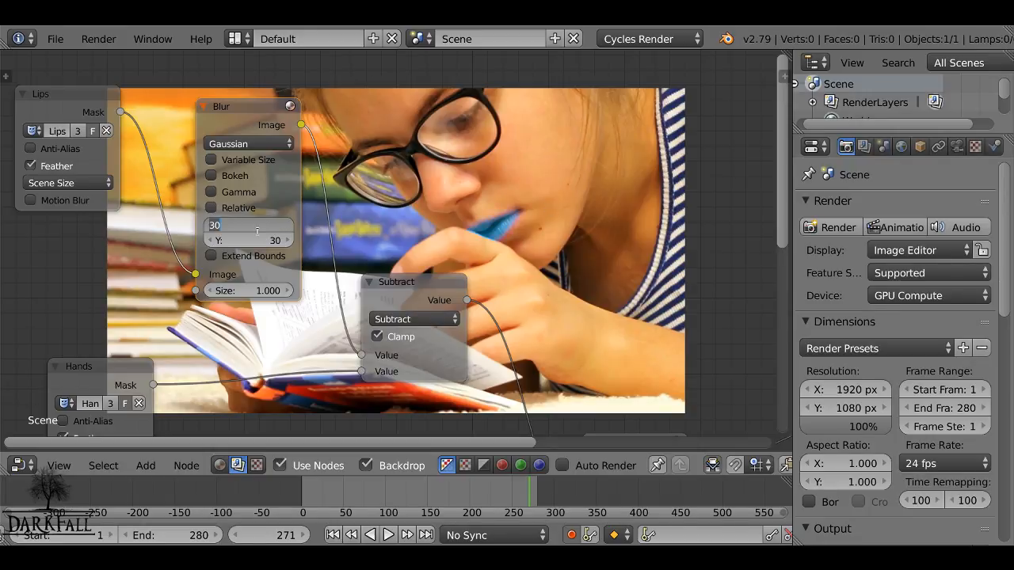
type("20")
key("Return")
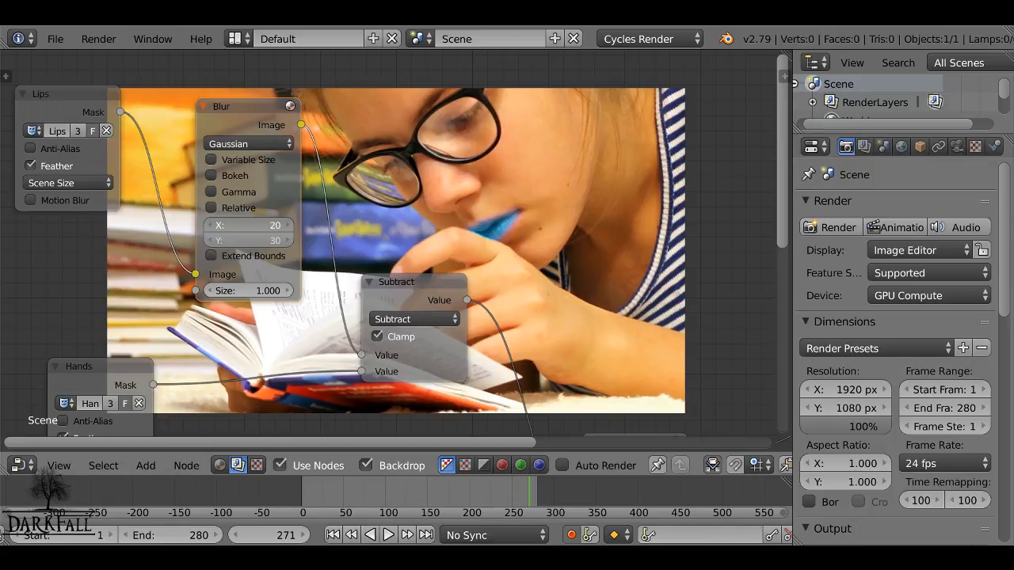
left_click_drag(256, 226, 256, 240)
type("20")
key("Return")
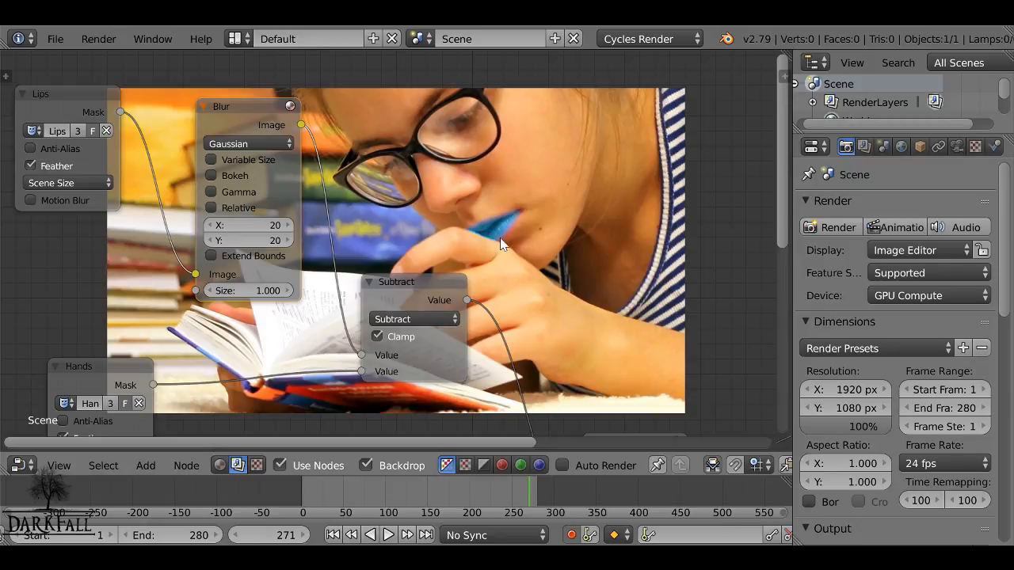
- Go to frame 235 and check the blurred lip colour in the backdrop
left_click(499, 485)
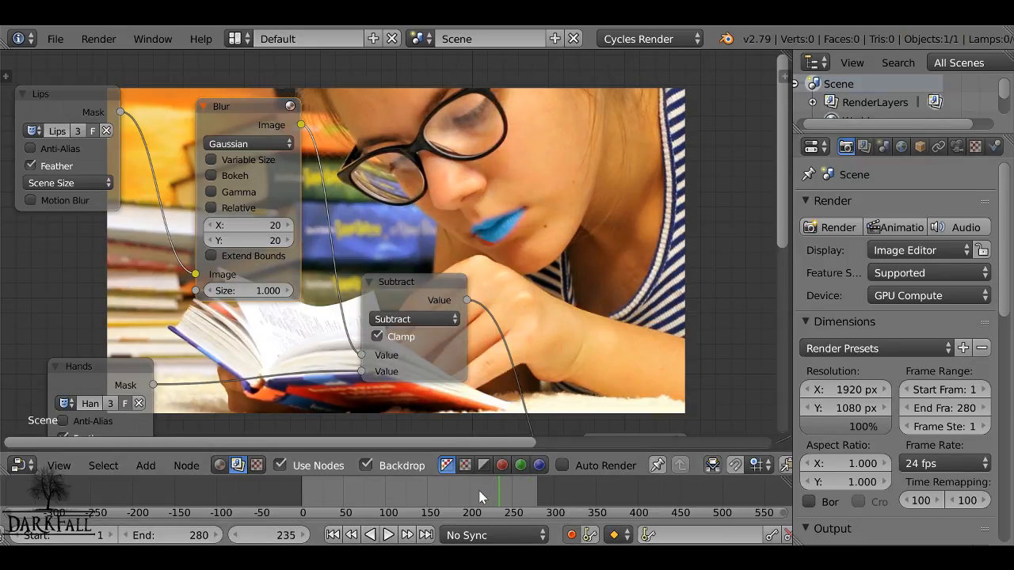
scroll(493, 248, "up", 1)
middle_click_drag(493, 247, 469, 268)
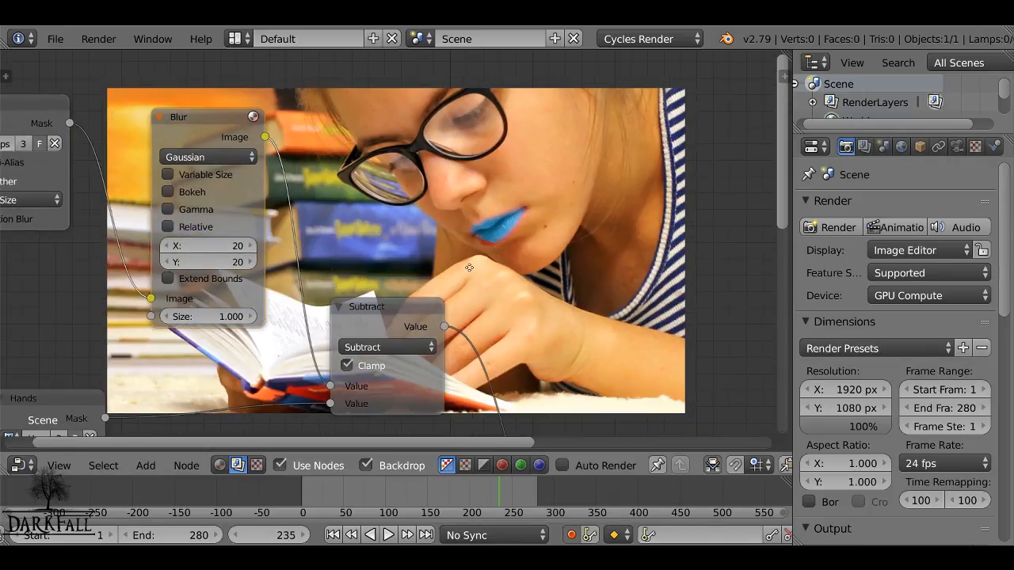
- Switch the node area to the Movie Clip Editor and review the Hands mask's animation up to frame 277
left_click(21, 466)
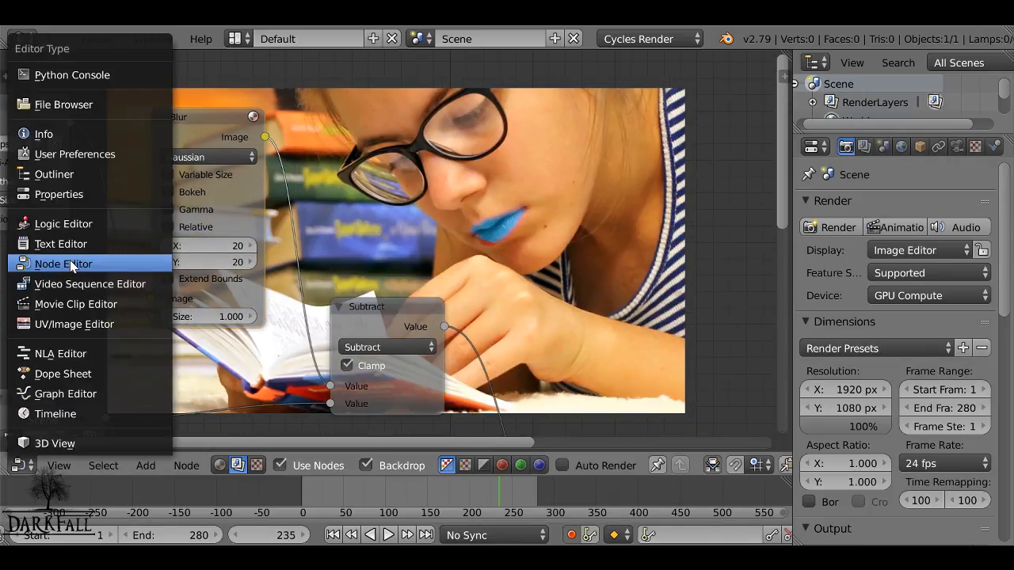
left_click(75, 304)
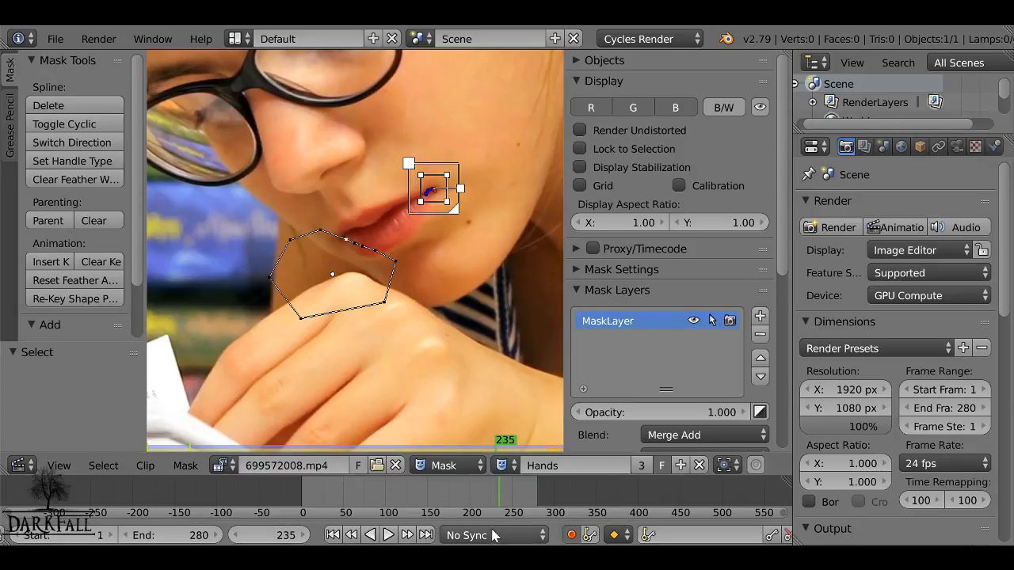
key("alt+a")
mouse_move(519, 489)
left_mouse_down()
mouse_move(529, 491)
mouse_move(512, 504)
mouse_move(527, 508)
mouse_move(536, 490)
left_mouse_up()
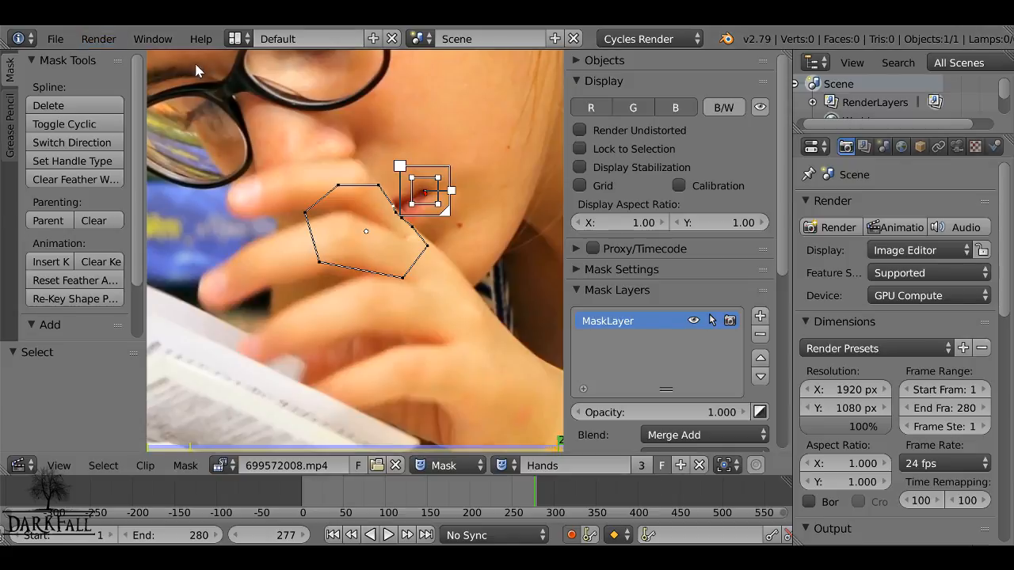
- Set the mask editing pivot point to Individual Origins
left_click(19, 465)
scroll(634, 466, "down", 3)
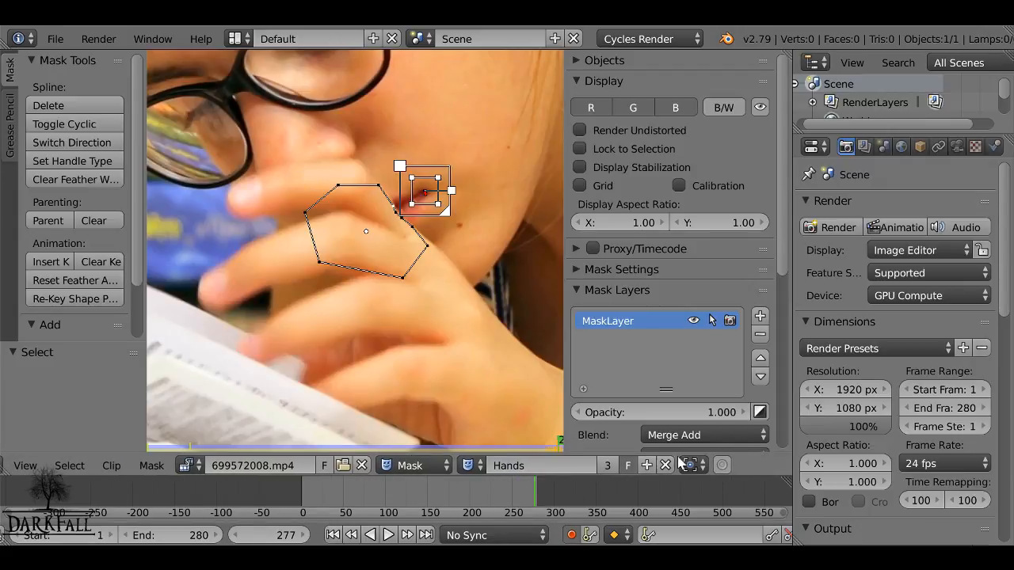
left_click(702, 468)
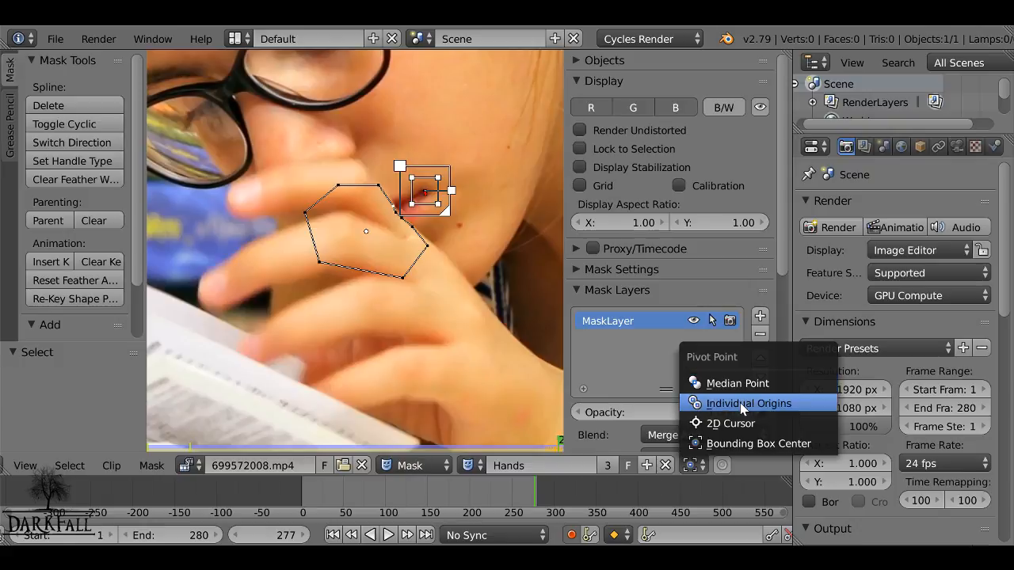
left_click(683, 404)
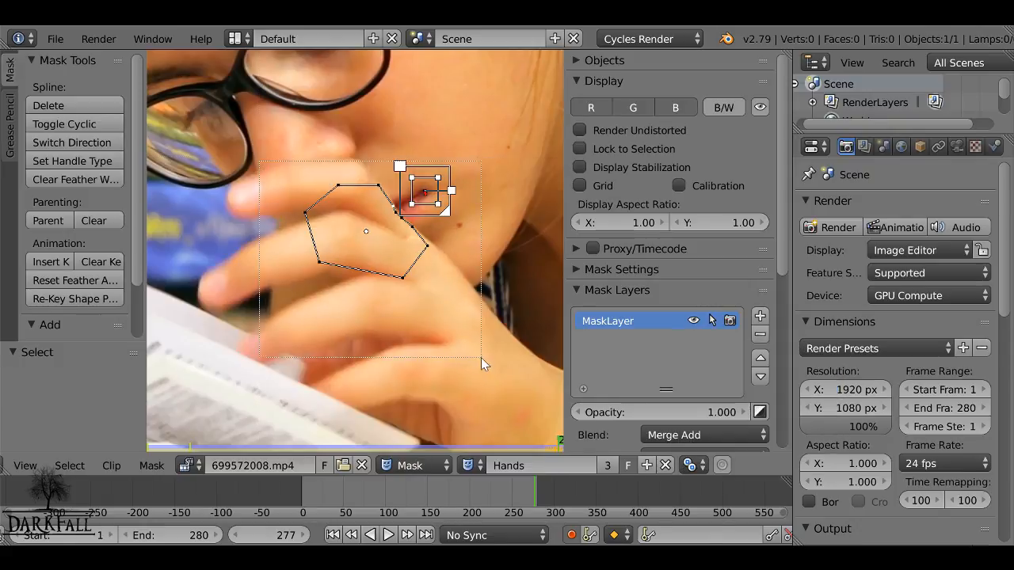
- Go to frame 273 and rotate the Hands mask points by 59.5° around their individual origins
scroll(410, 203, "up", 3)
middle_click_drag(410, 198, 367, 236)
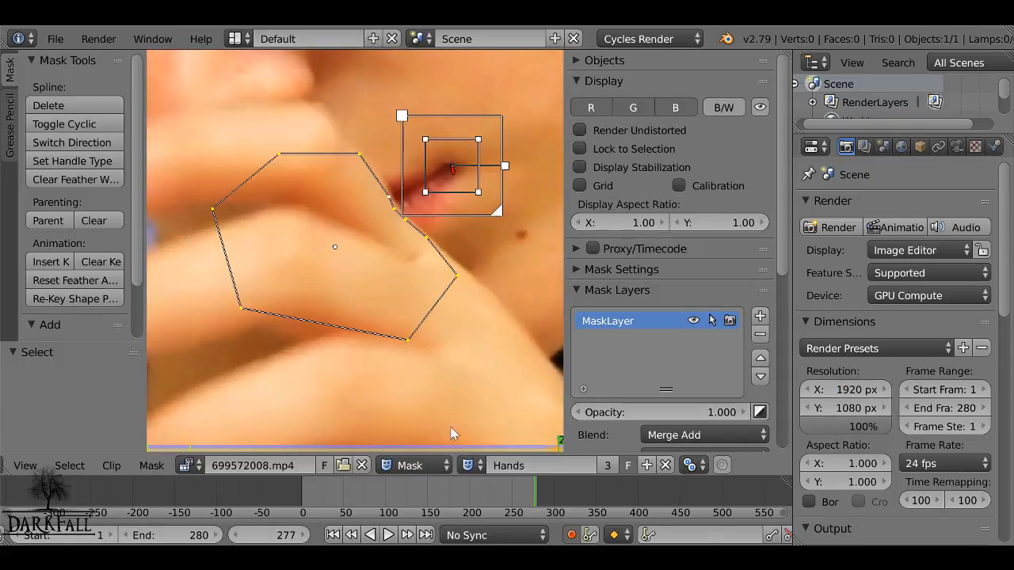
left_click_drag(529, 487, 500, 490)
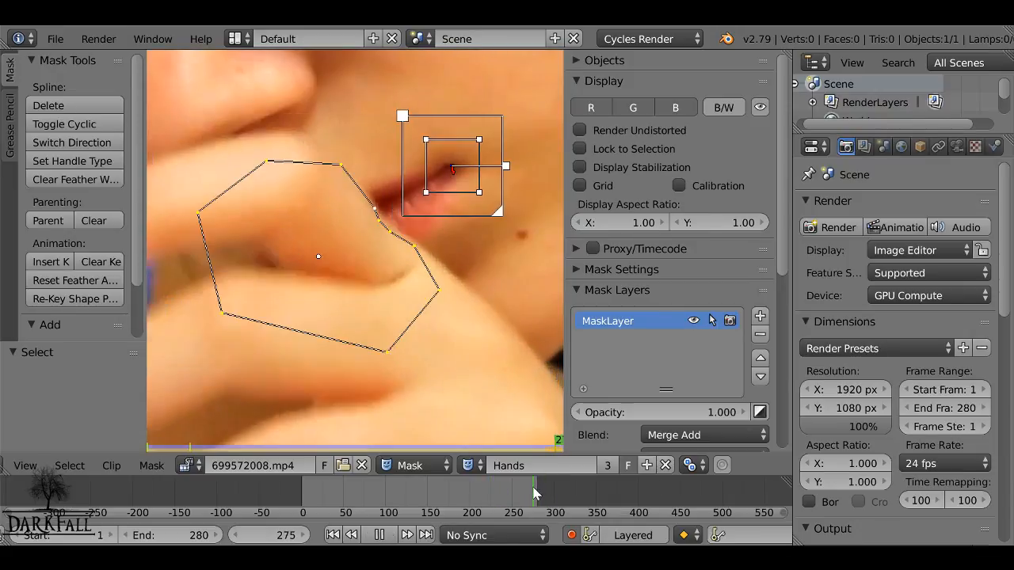
key("alt+a")
key("r")
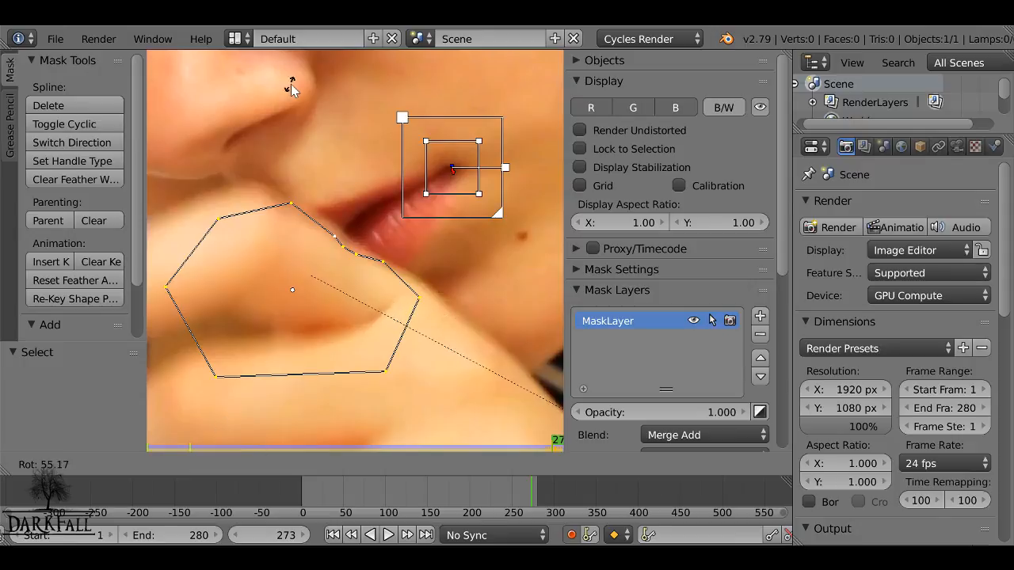
left_click(280, 117)
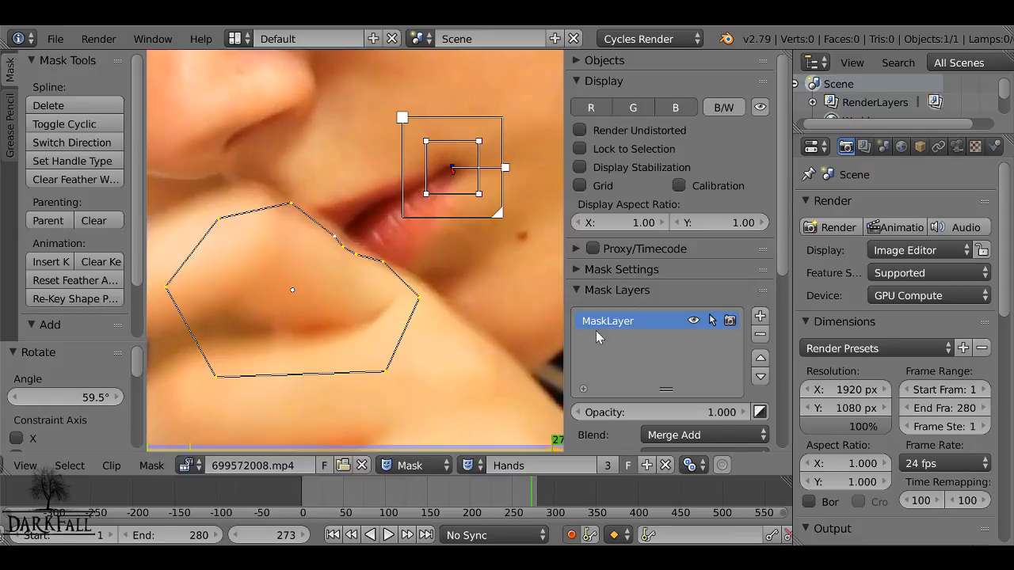
- Set the mask pivot point to Bounding Box Center and try rotating the Hands mask around it
left_click(690, 465)
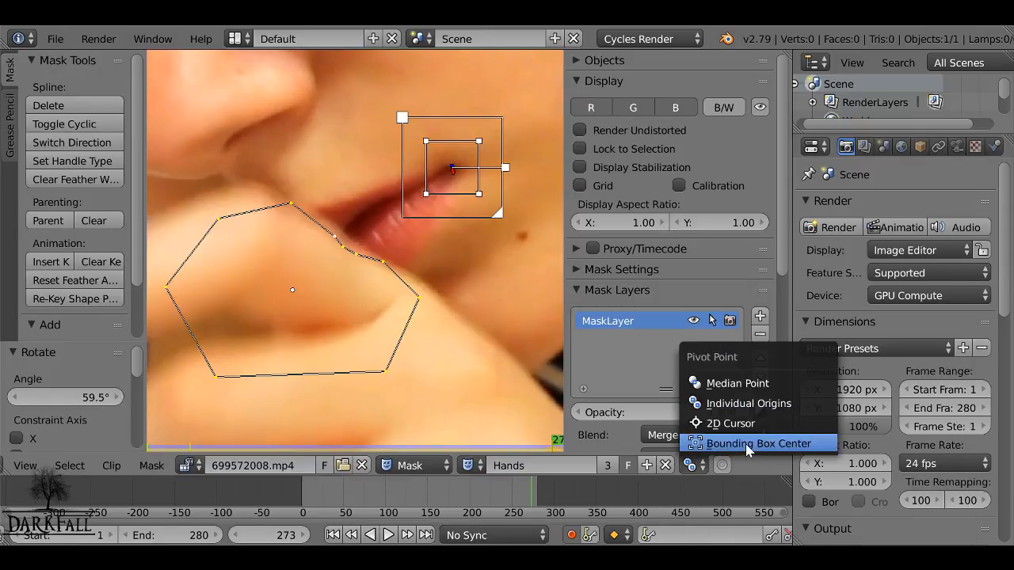
left_click(721, 444)
key("r")
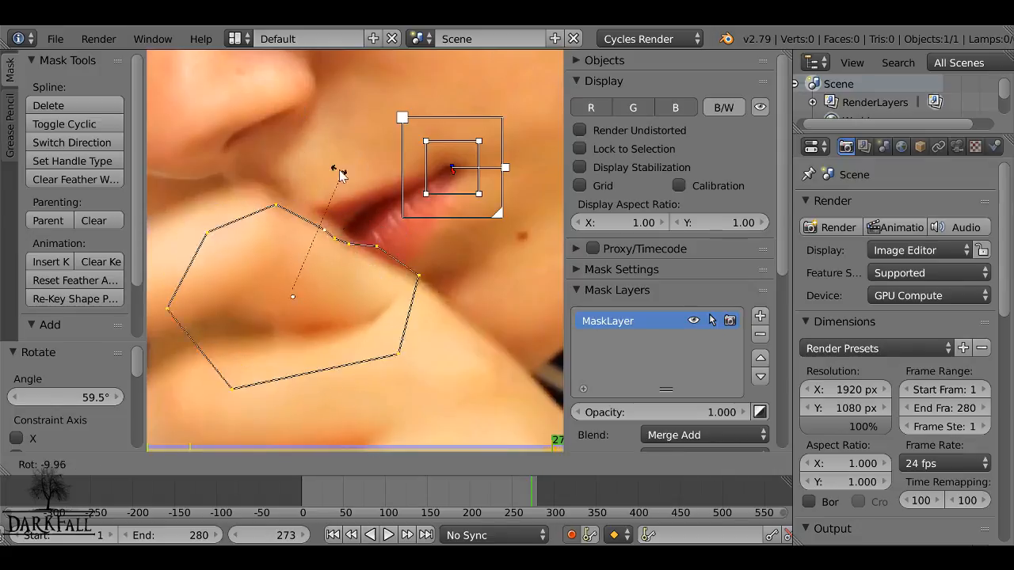
left_click(357, 174)
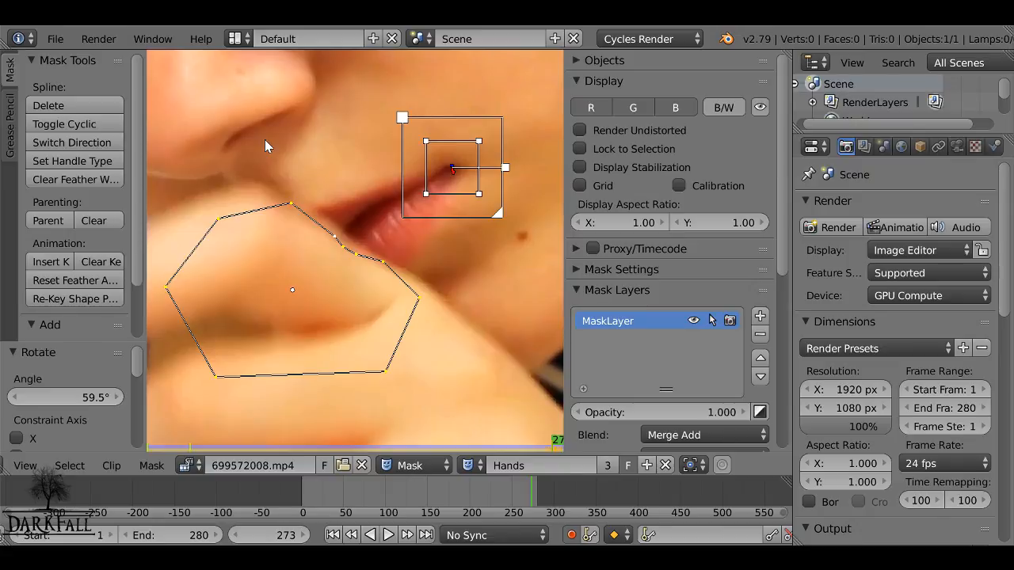
- Reload the start-up file for a new project and switch the 3D View area to the Movie Clip Editor
scroll(51, 469, "up", 2)
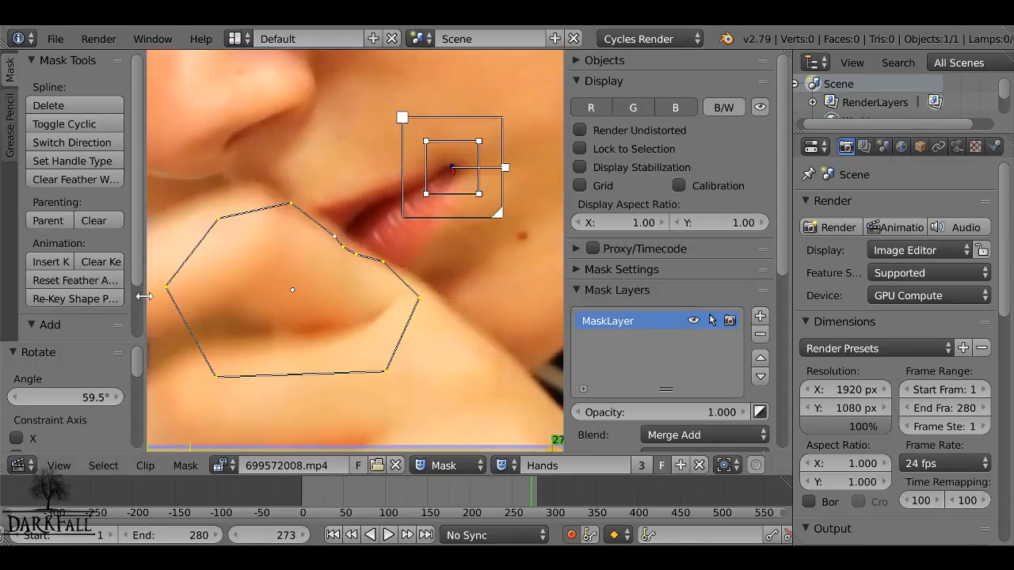
left_click(54, 38)
left_click(79, 59)
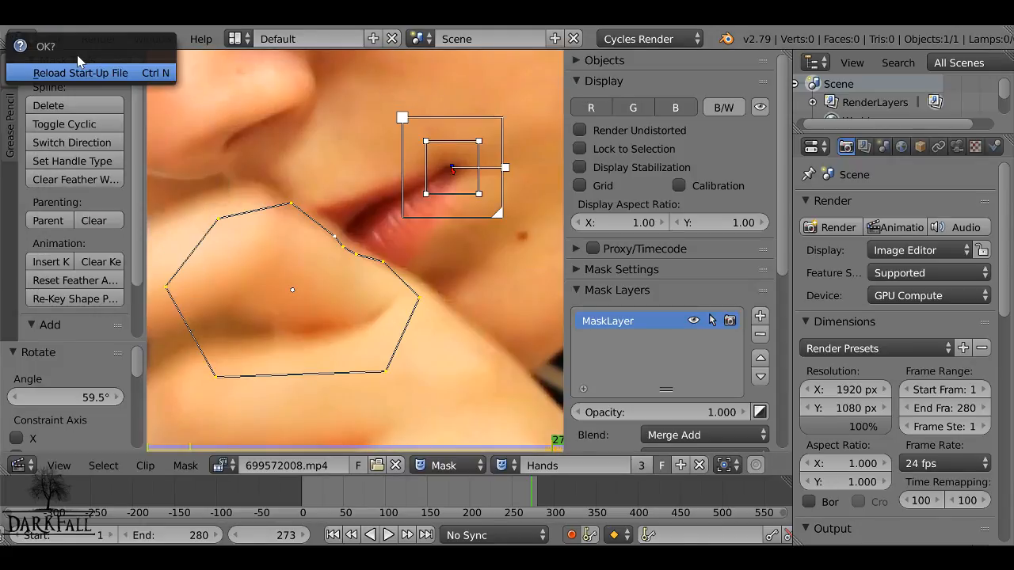
left_click(92, 69)
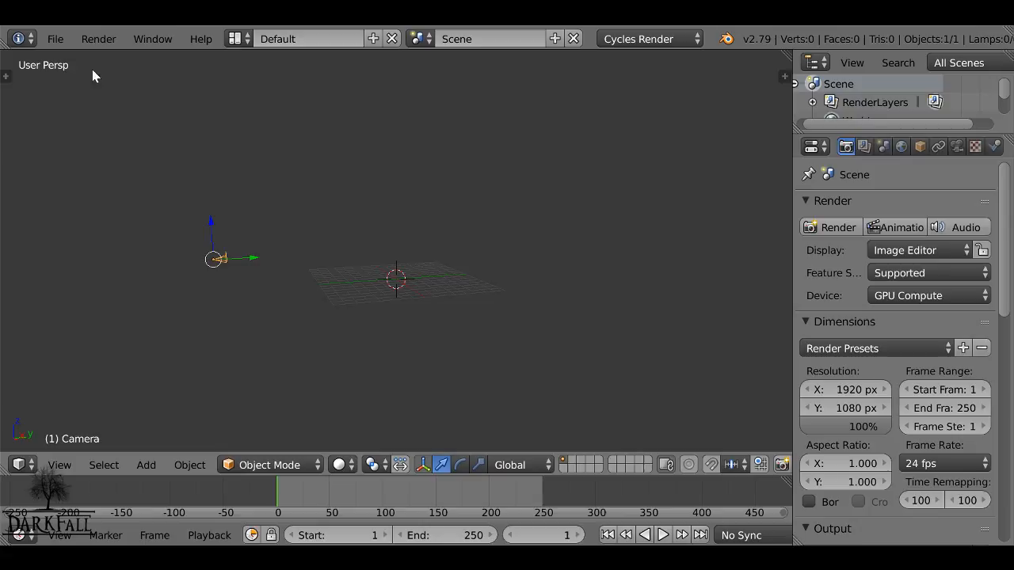
left_click(19, 466)
left_click(50, 306)
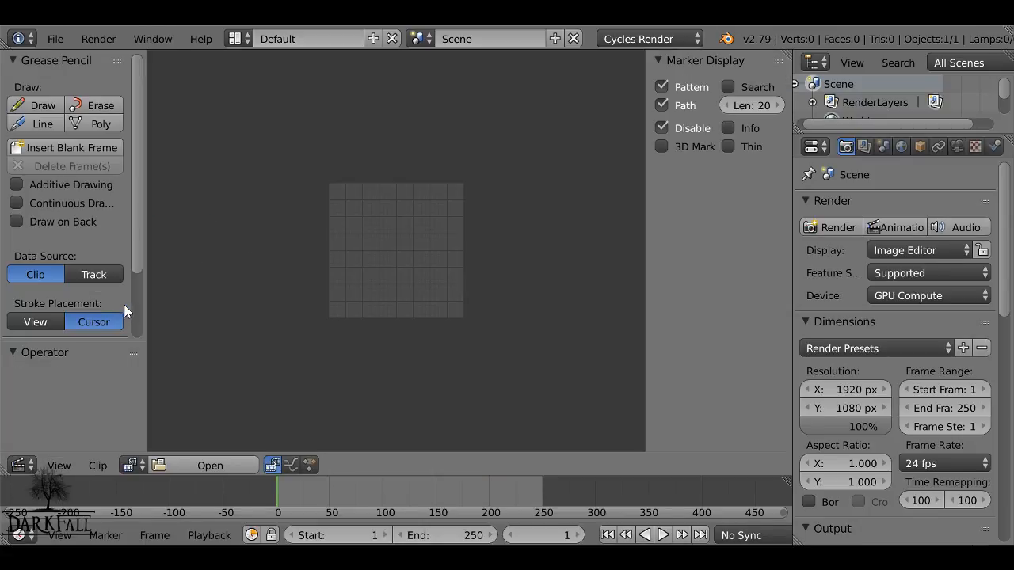
- Open the clip Raw0001-0168.avi from the 3 eyes folder inside the bookmarked Tutorials folder
left_click(177, 466)
scroll(91, 156, "down", 5)
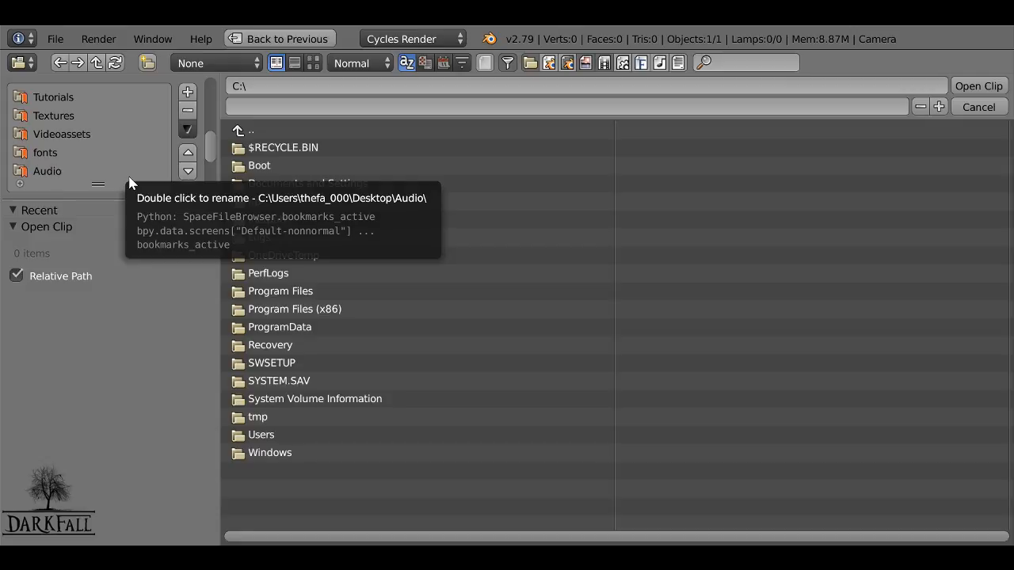
left_click(68, 97)
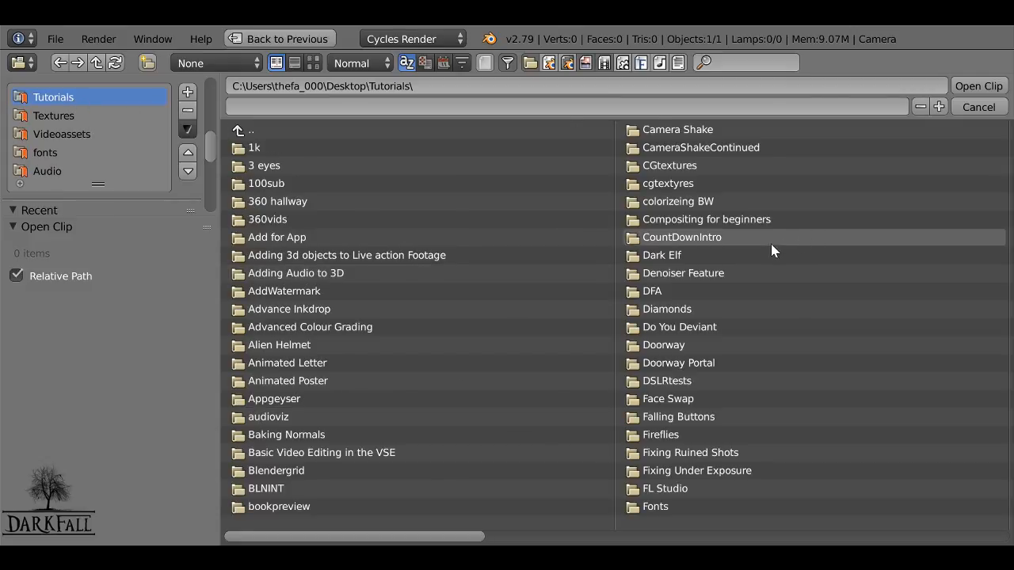
left_click(322, 168)
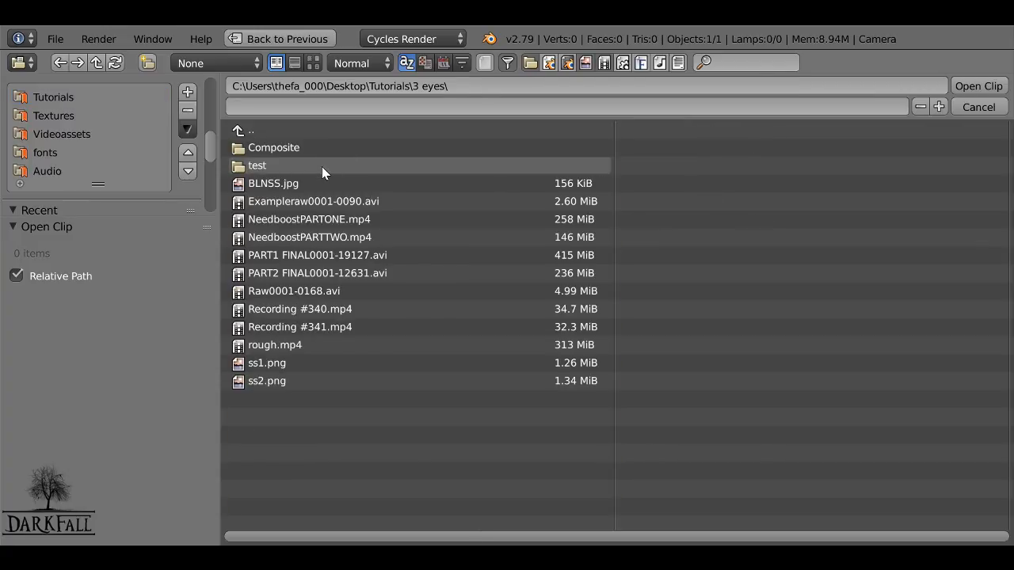
left_click(296, 290)
left_click(979, 82)
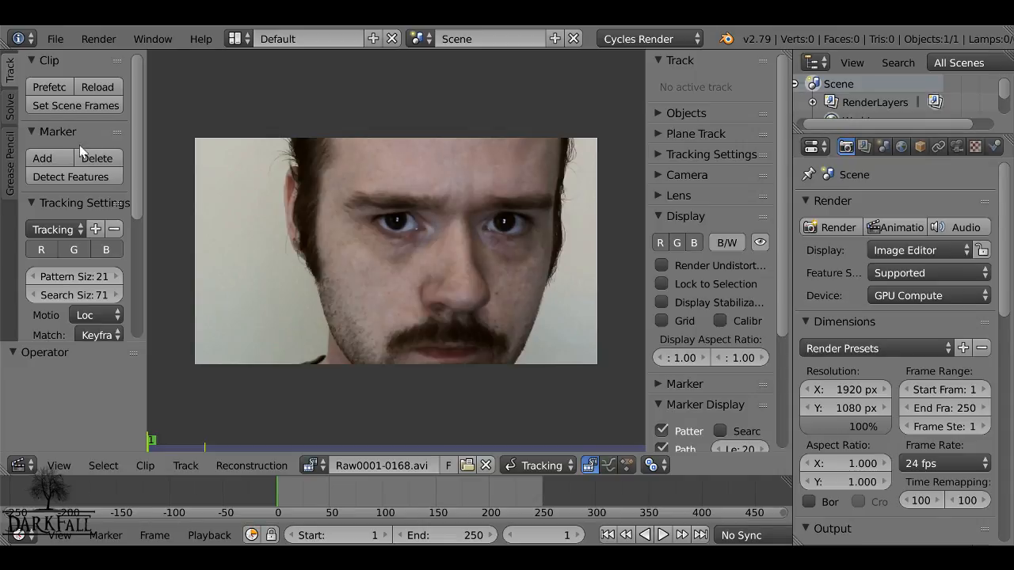
- Prefetch the clip's frames and match the scene frame range to the clip length
left_click(61, 90)
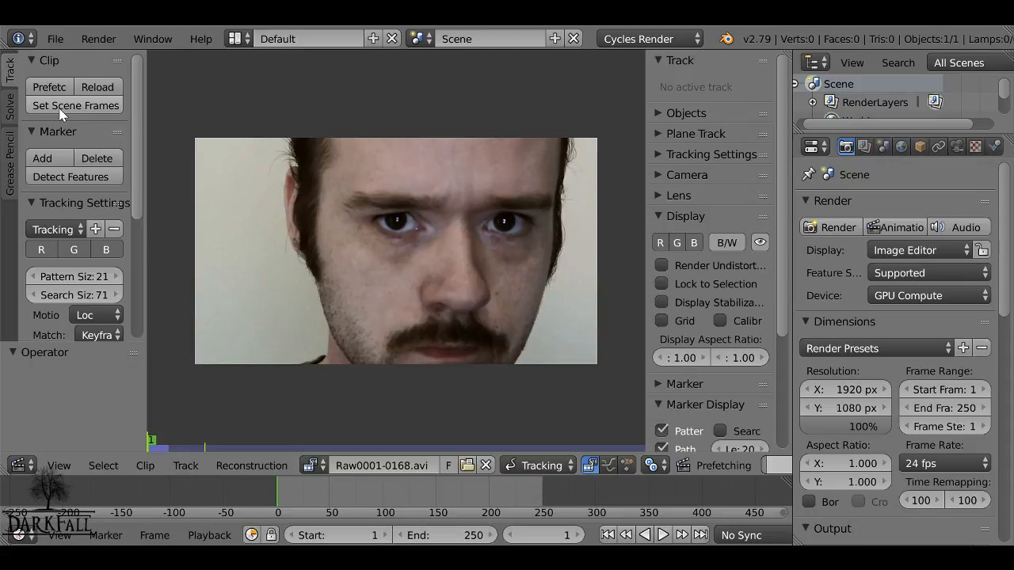
left_click(61, 113)
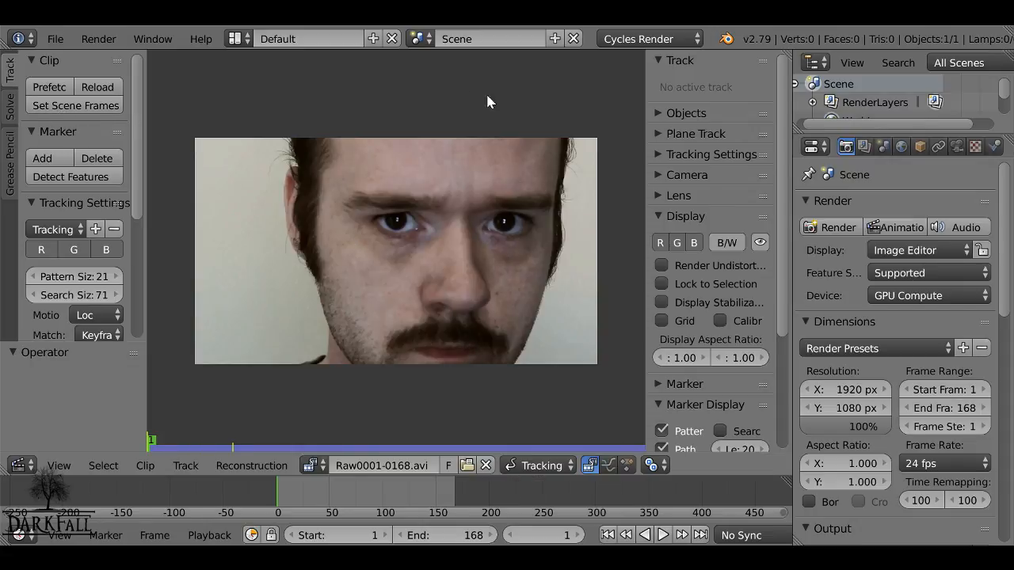
scroll(335, 210, "down", 1)
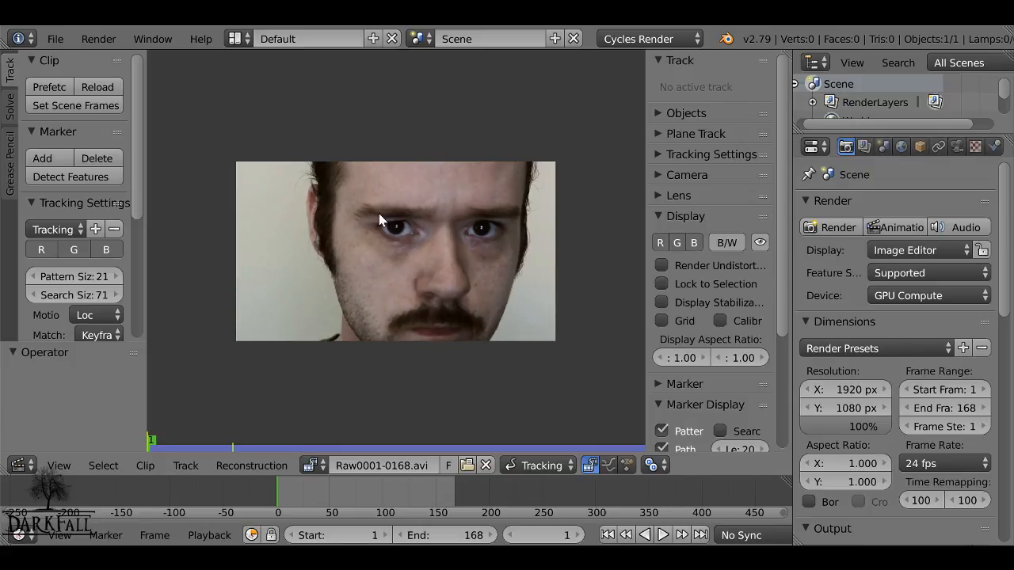
scroll(418, 237, "down", 2)
scroll(418, 236, "up", 3)
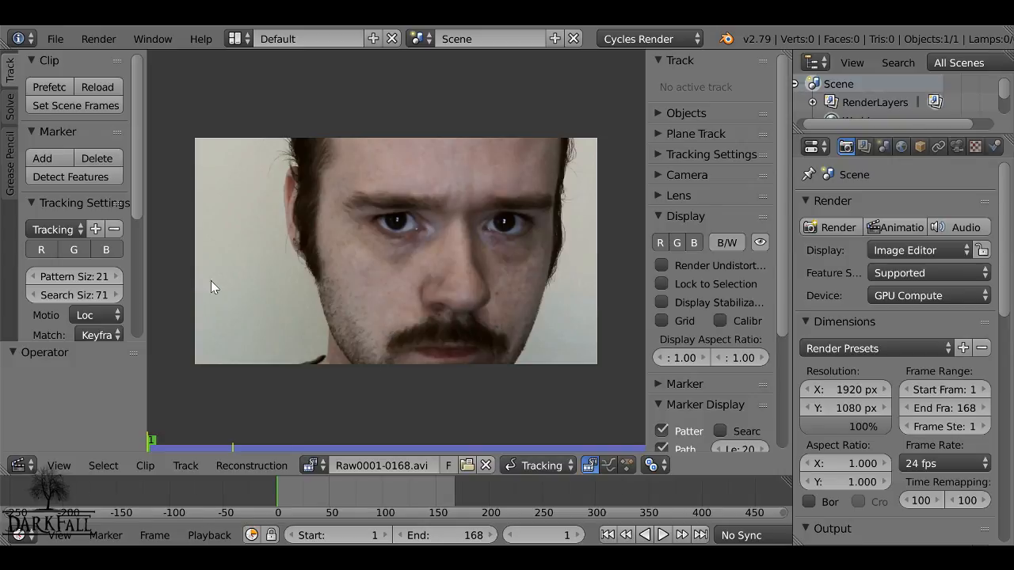
- Set tracking to match the previous frame, enable Normalize, and turn on the marker search area display
left_click(98, 336)
left_click(123, 295)
left_click_drag(143, 180, 161, 180)
scroll(111, 276, "down", 2)
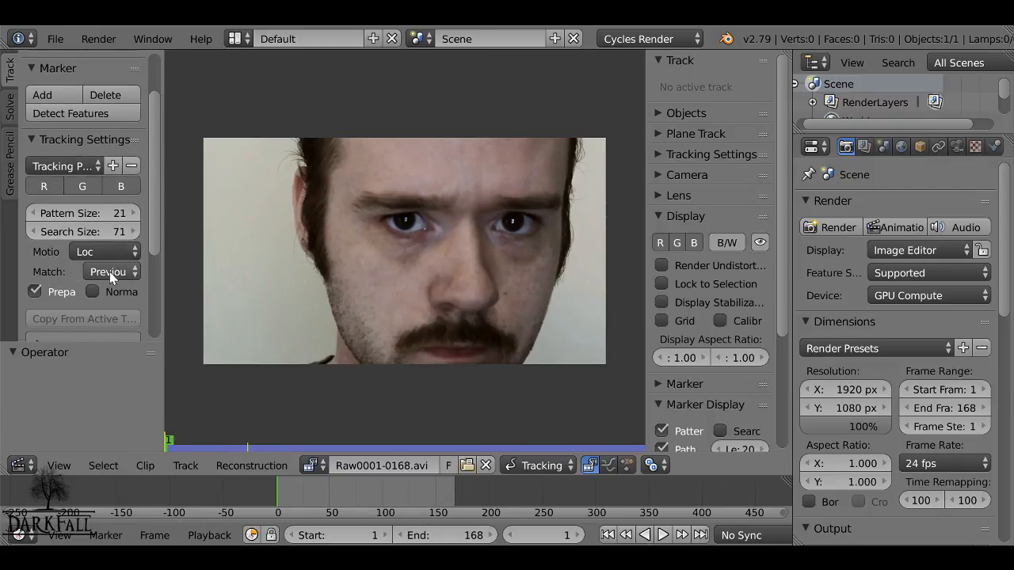
left_click(105, 290)
left_click(102, 271)
left_click(103, 271)
left_click(721, 430)
- Add a tracking marker between the eyebrows, scale it up about 8.57 times, and shrink its search area
left_click(467, 202, "ctrl")
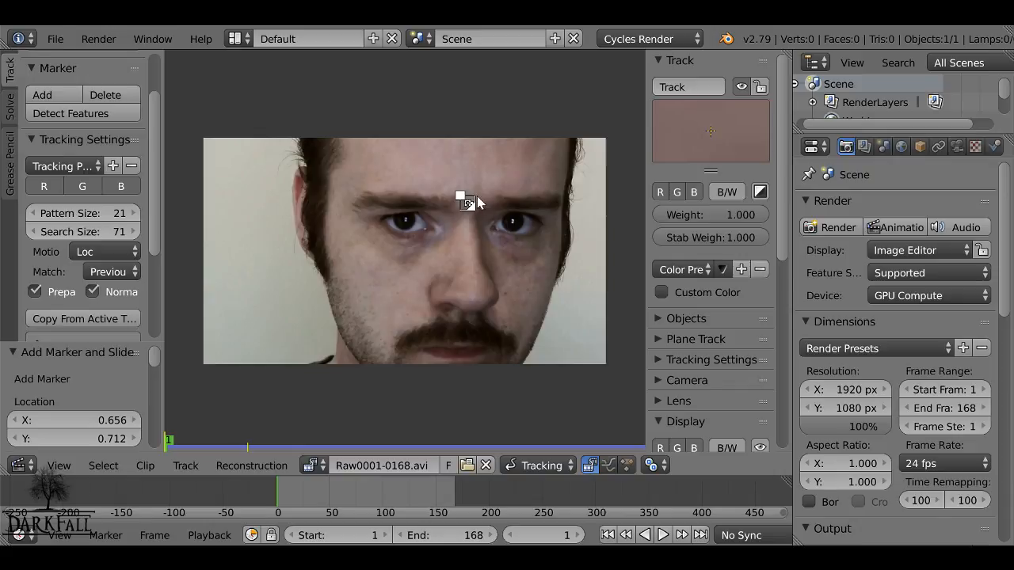
key("s")
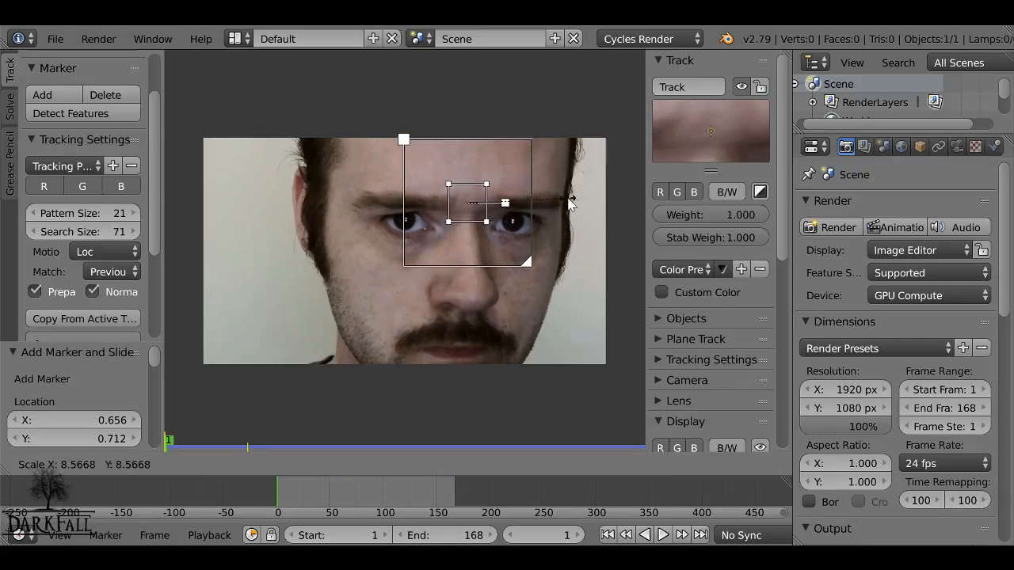
left_click(557, 204)
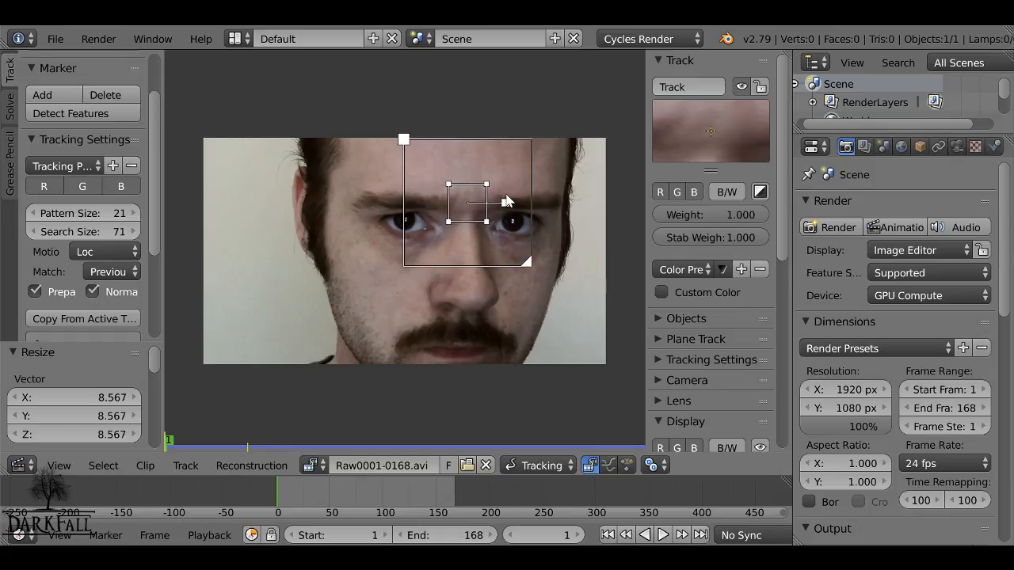
left_click_drag(528, 264, 513, 249)
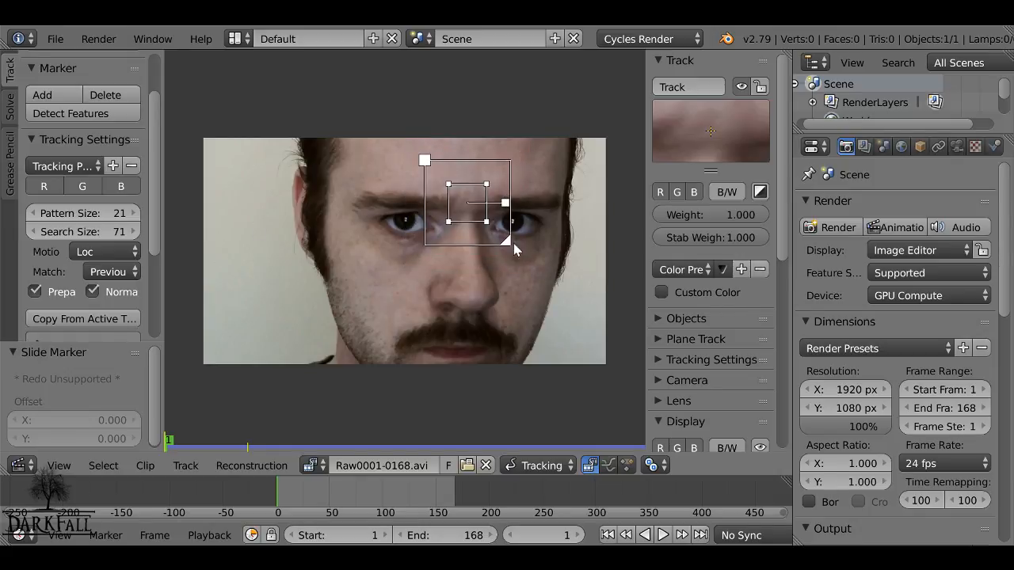
- Try to track the marker between the eyebrows forward from the first frame of the clip
scroll(87, 262, "down", 5)
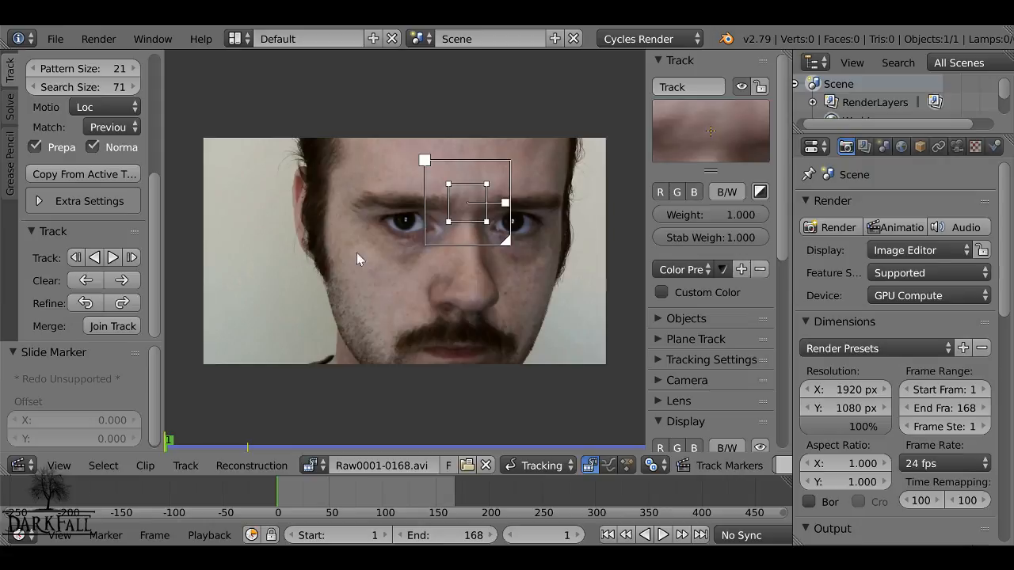
left_click_drag(360, 492, 331, 504)
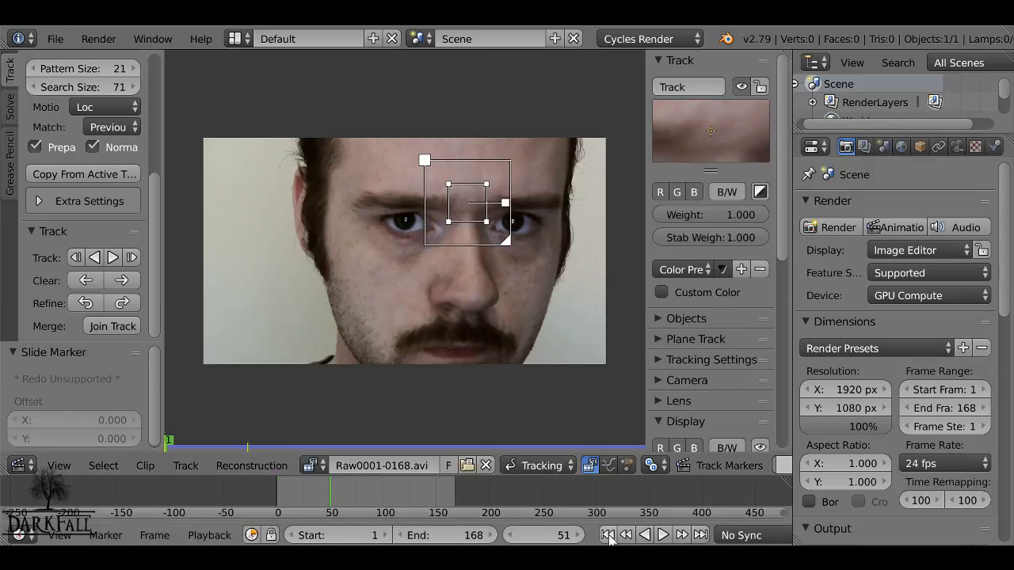
left_click(608, 535)
left_click(132, 257)
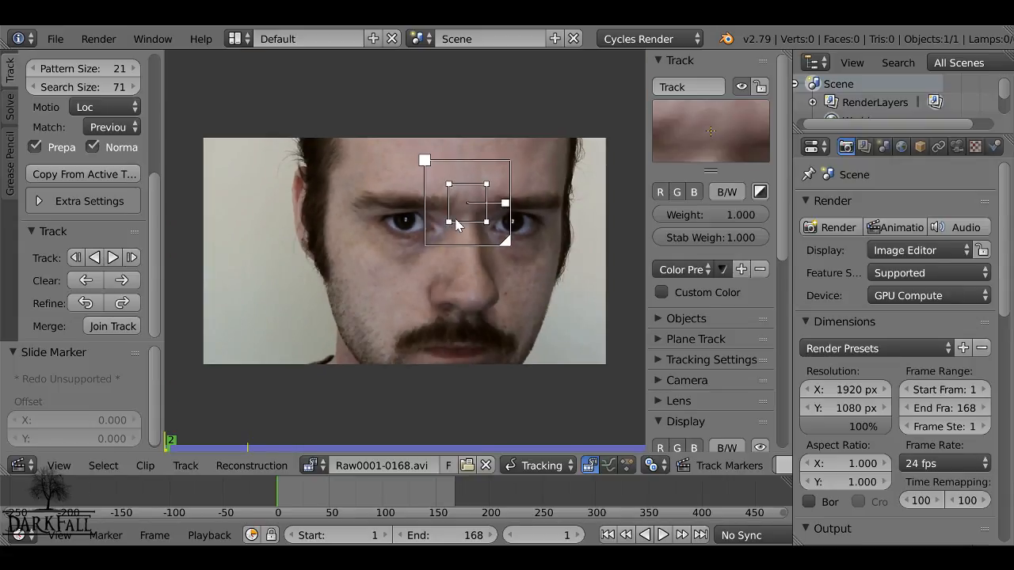
- Delete the existing tracking marker, then add and enlarge a new one between the eyebrows
key("x")
left_click(460, 222)
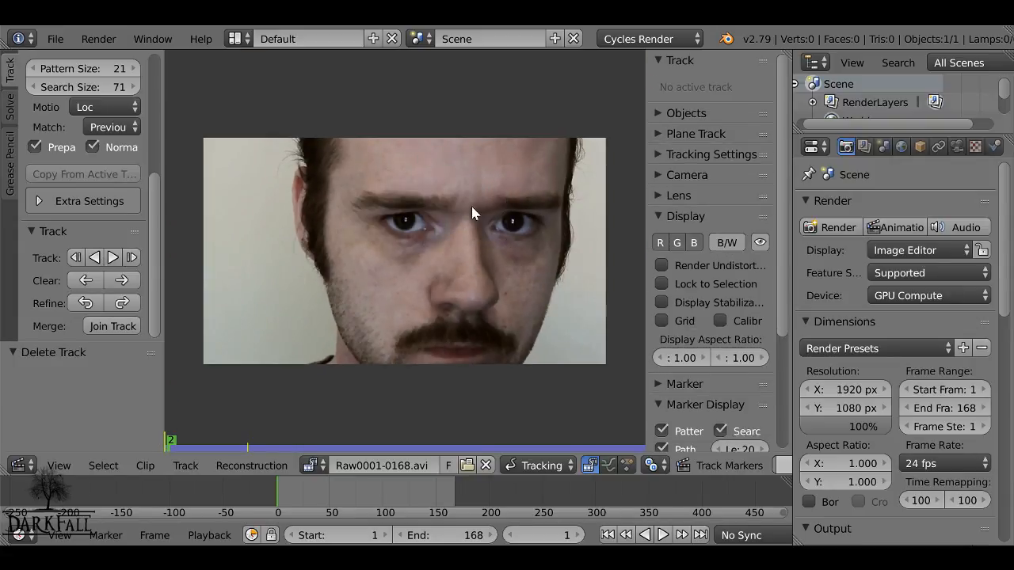
left_click(466, 203, "ctrl")
key("s")
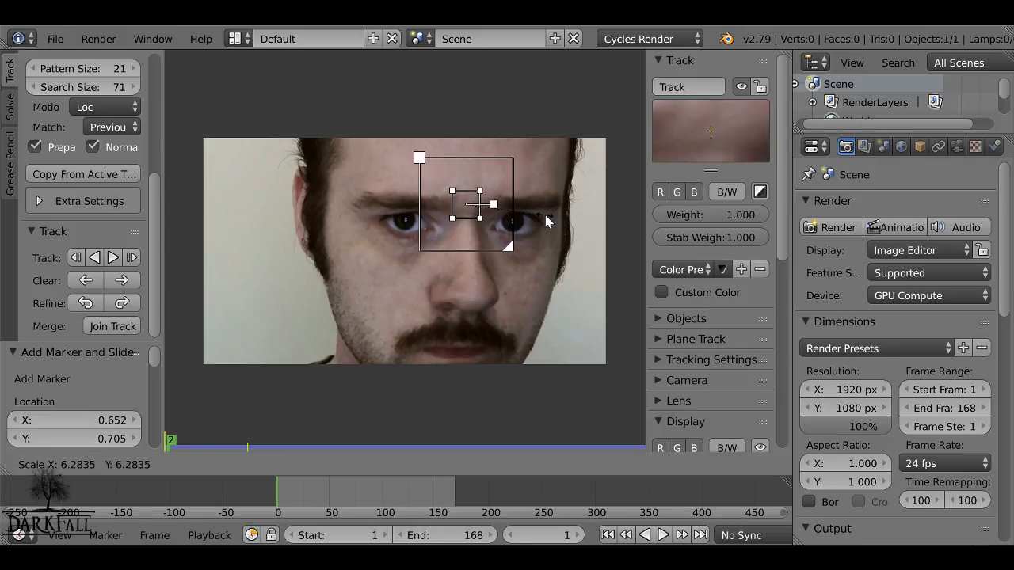
left_click(520, 222)
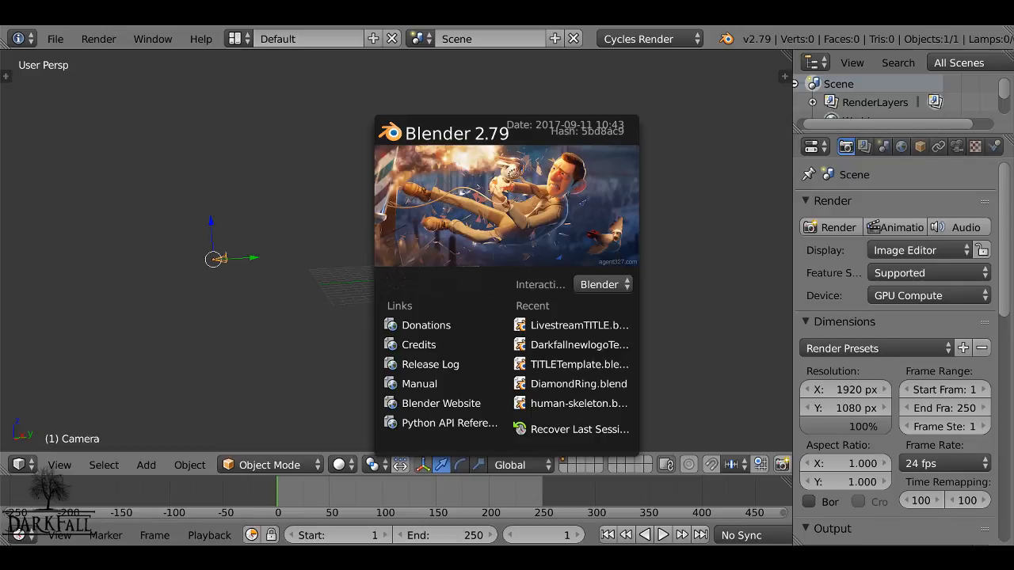
- Dismiss the splash screen and switch the 3D View area to the Movie Clip Editor
left_click(306, 274)
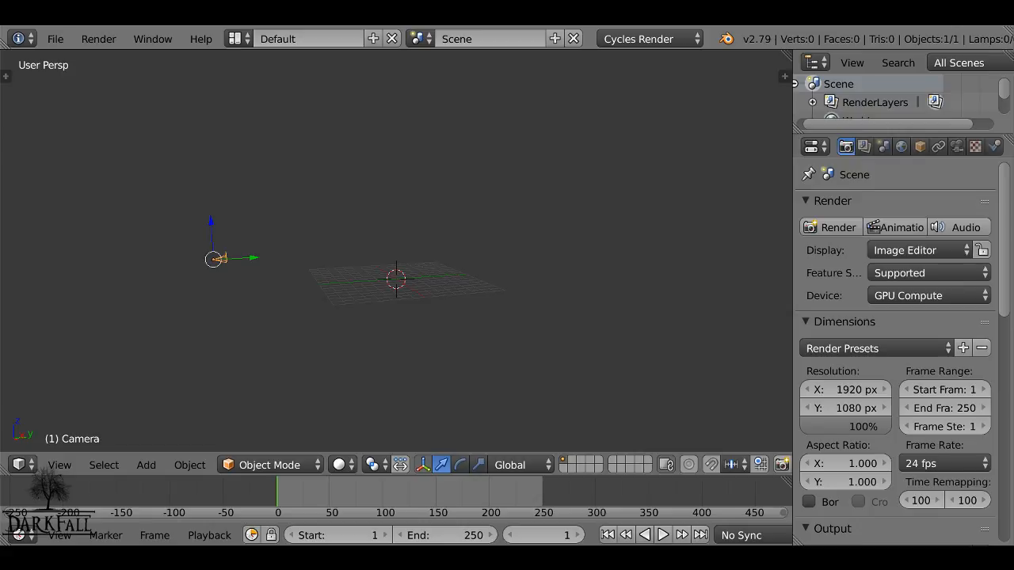
left_click(19, 465)
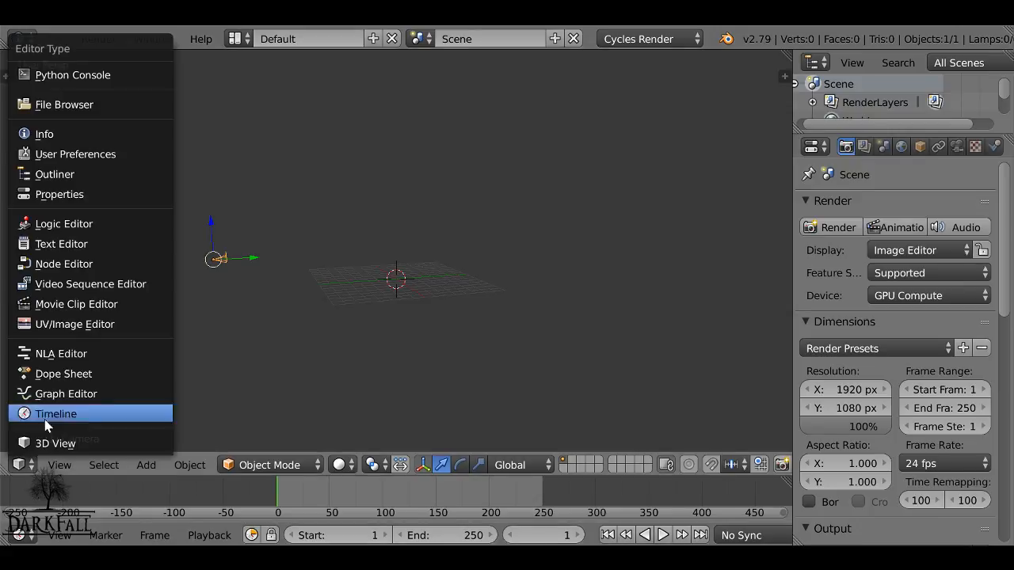
left_click(85, 304)
- Open the clip Raw0001-0168.avi from the "3 eyes" folder inside the bookmarked Tutorials folder
left_click(209, 465)
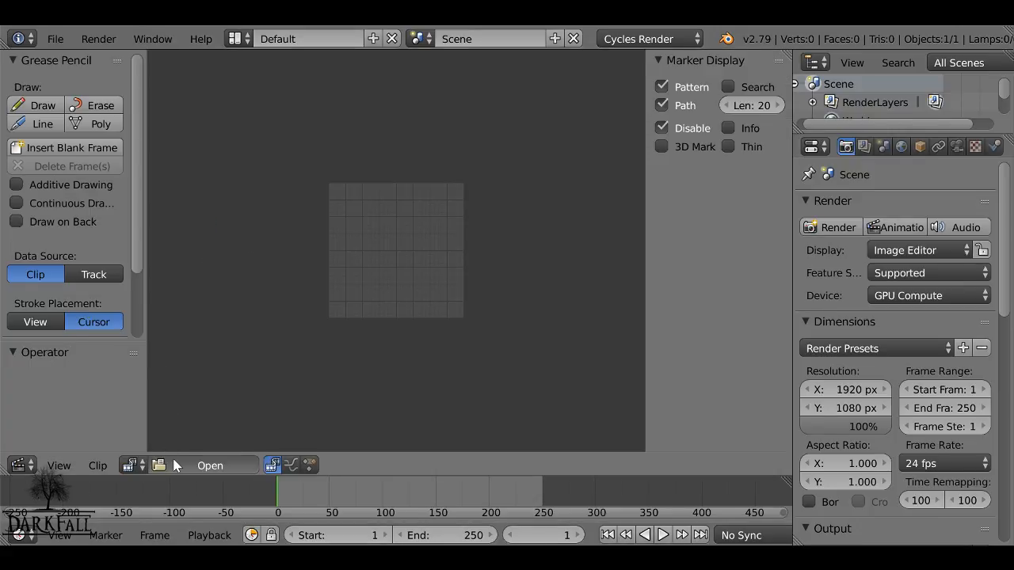
scroll(72, 153, "down", 5)
scroll(75, 136, "up", 2)
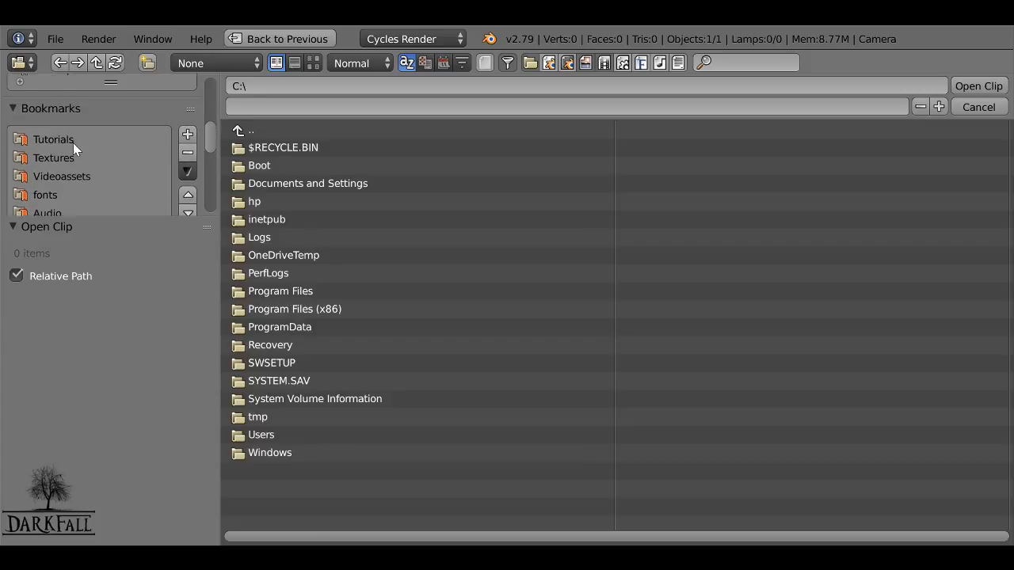
left_click(80, 144)
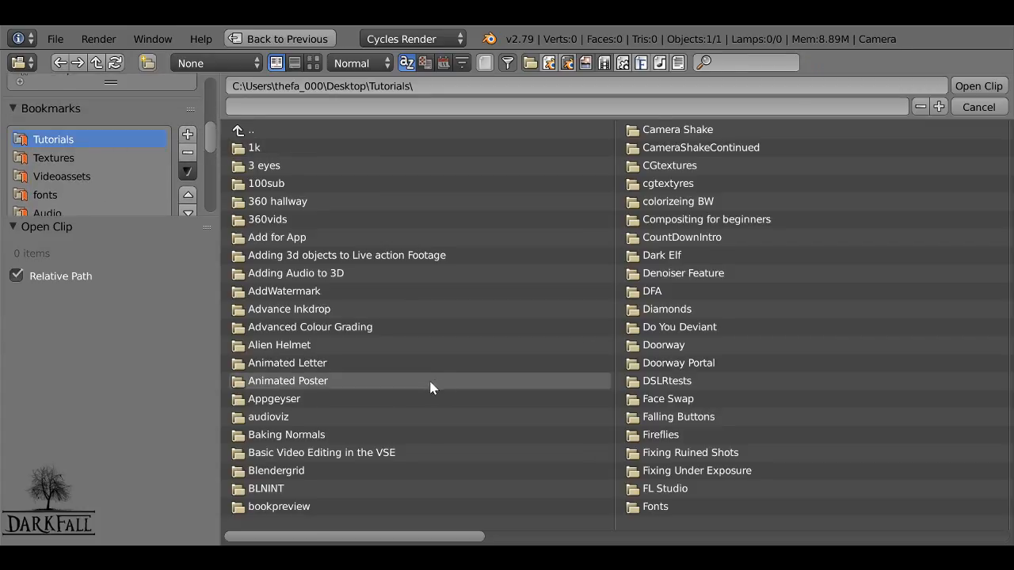
left_click(273, 165)
left_click(295, 291)
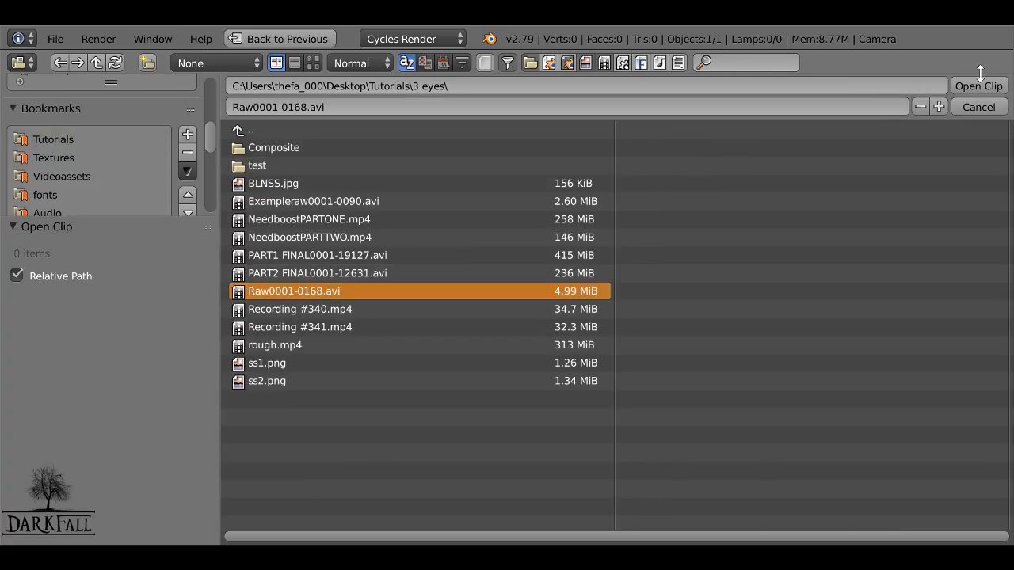
left_click(979, 86)
- Match the scene frame range to the clip and prefetch its frames
left_click(76, 104)
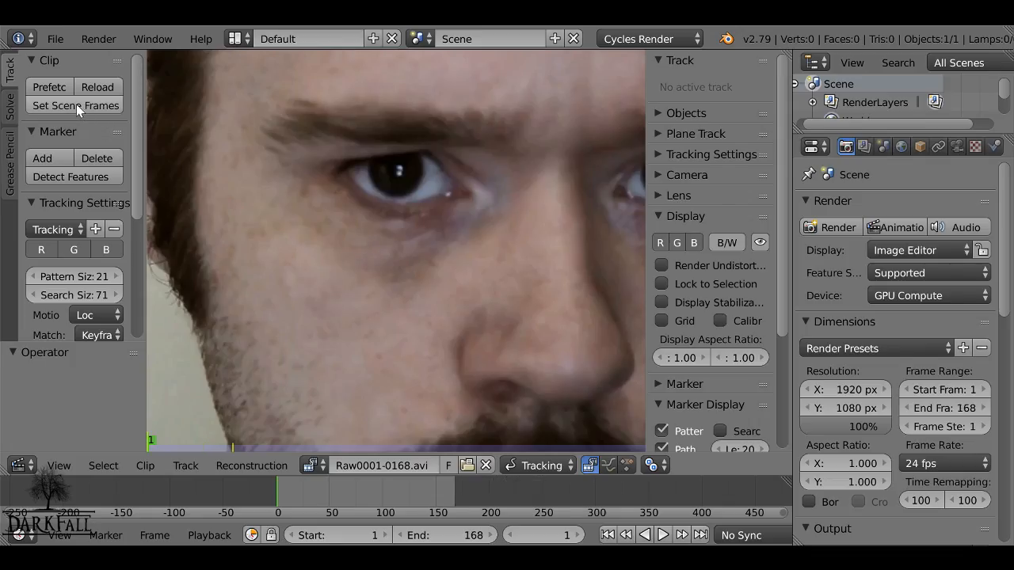
left_click(46, 87)
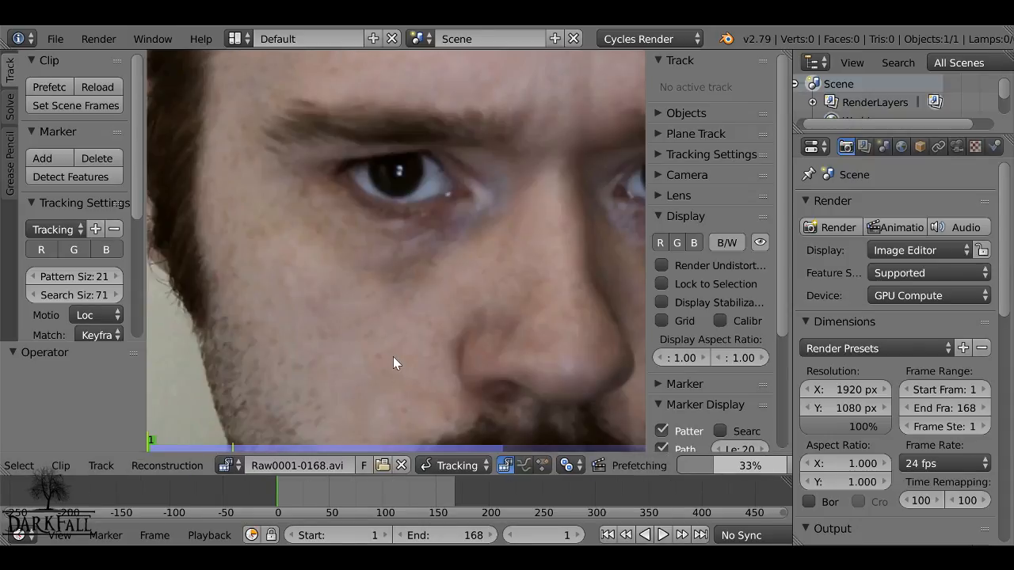
scroll(414, 301, "down", 3)
scroll(412, 297, "down", 3)
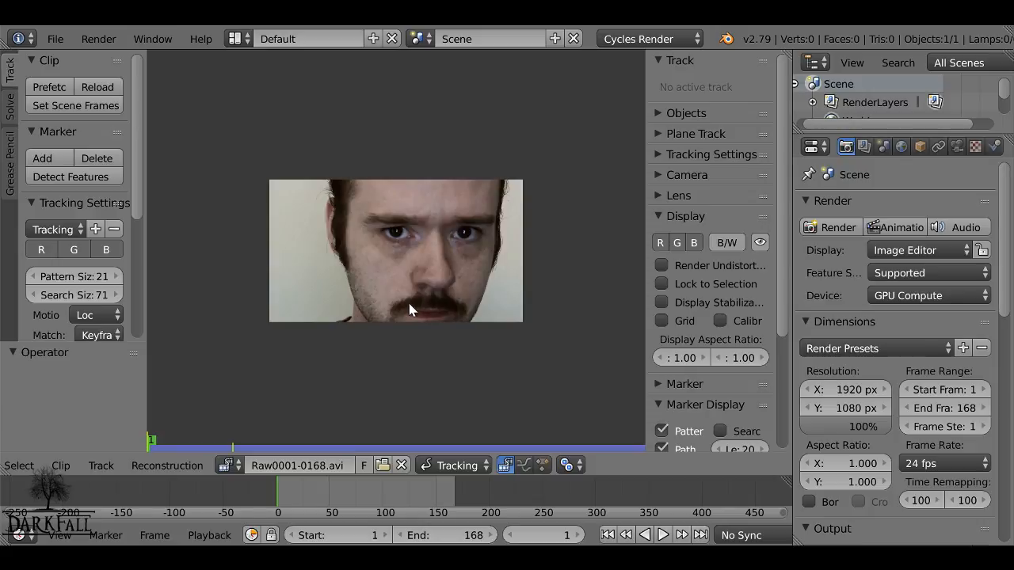
- Set tracking to match the previous frame and display the markers' search area
scroll(89, 292, "down", 2)
left_click(92, 293)
left_click(107, 251)
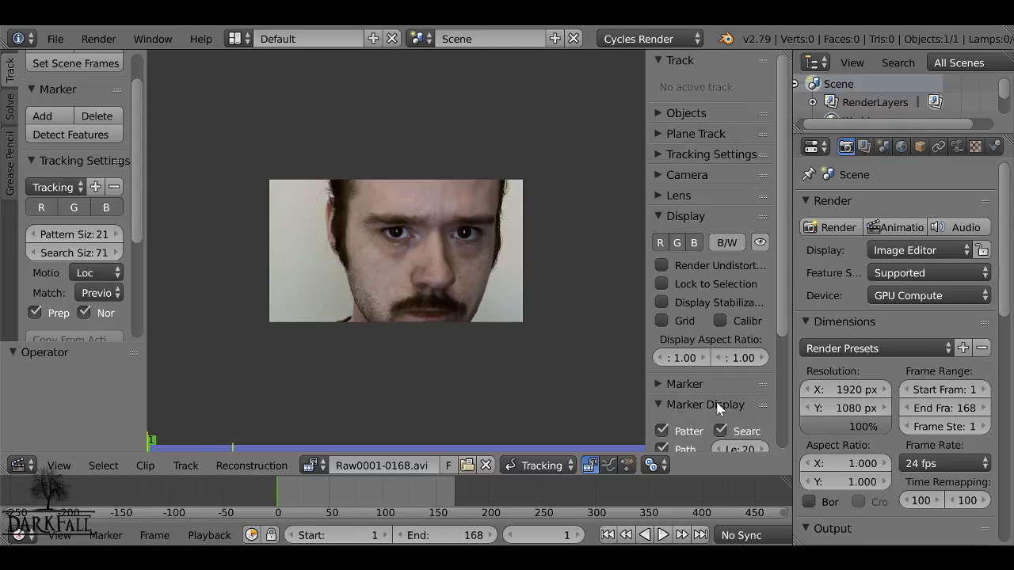
left_click(720, 430)
- Add a tracking marker between the eyebrows, then enlarge and reposition it to cover the inner brow area
scroll(503, 217, "up", 2)
left_click(464, 207, "ctrl")
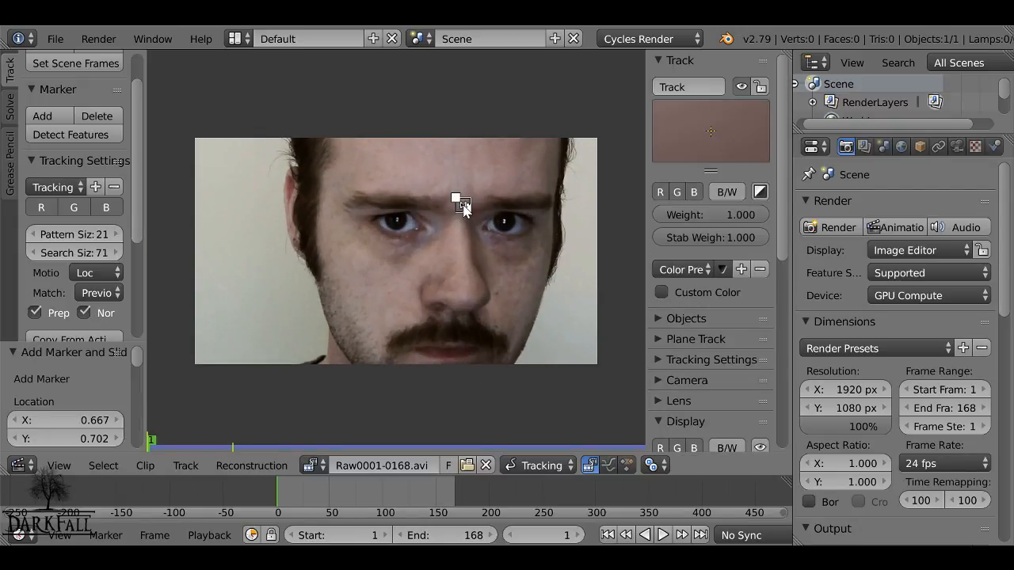
key("s")
key("s")
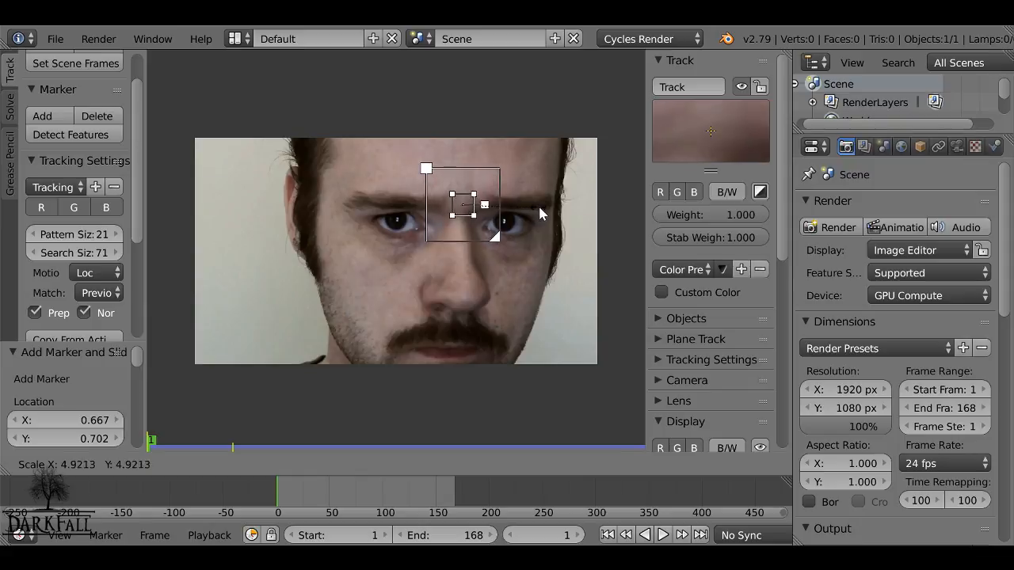
left_click(549, 206)
key("s")
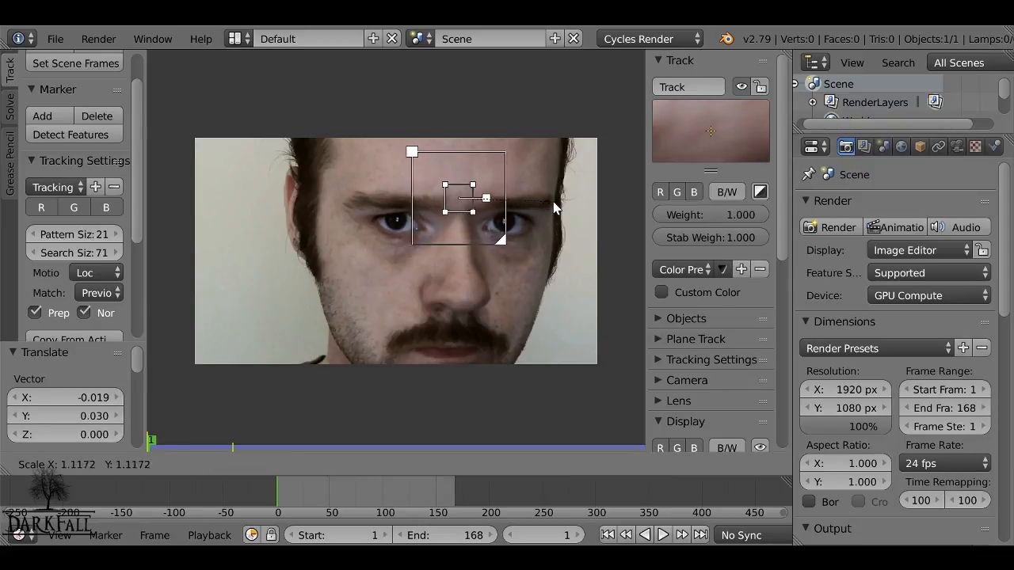
left_click(571, 200)
key("g")
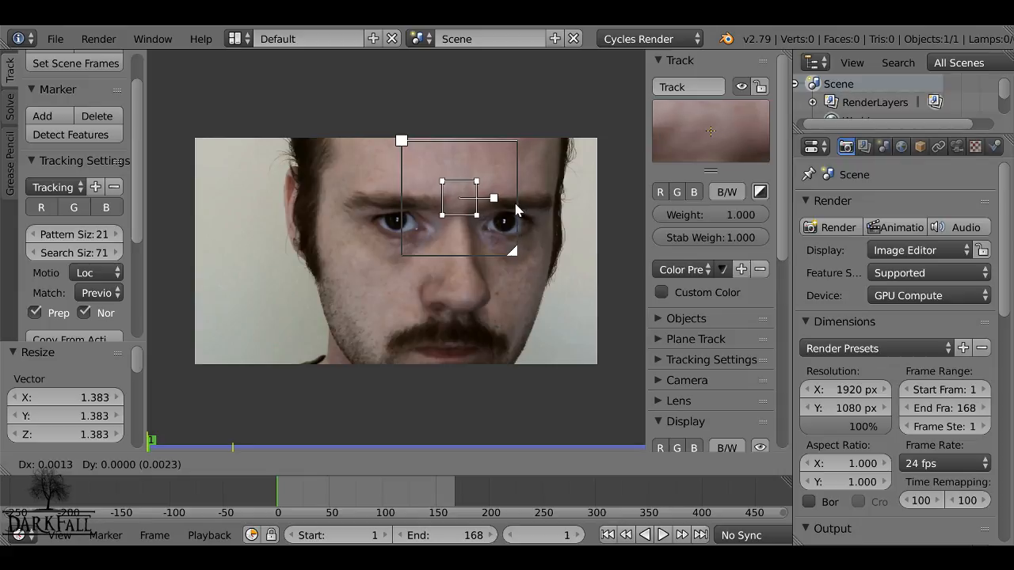
left_click(520, 210)
key("s")
left_click(530, 210)
key("g")
left_click(526, 206)
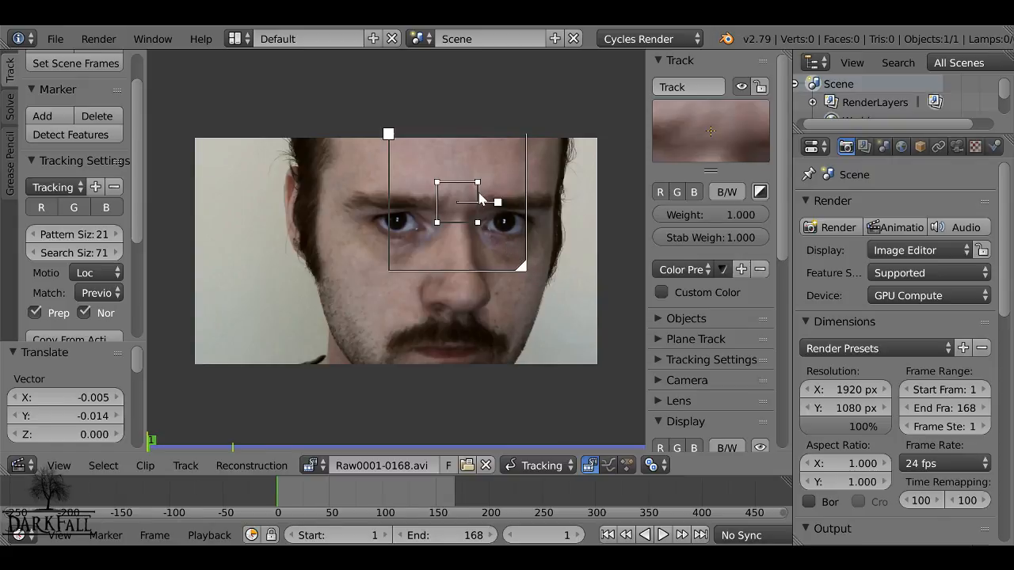
- Shrink the marker's search area to sit closely around its pattern area
key("g")
right_click(501, 230)
left_click_drag(524, 268, 498, 241)
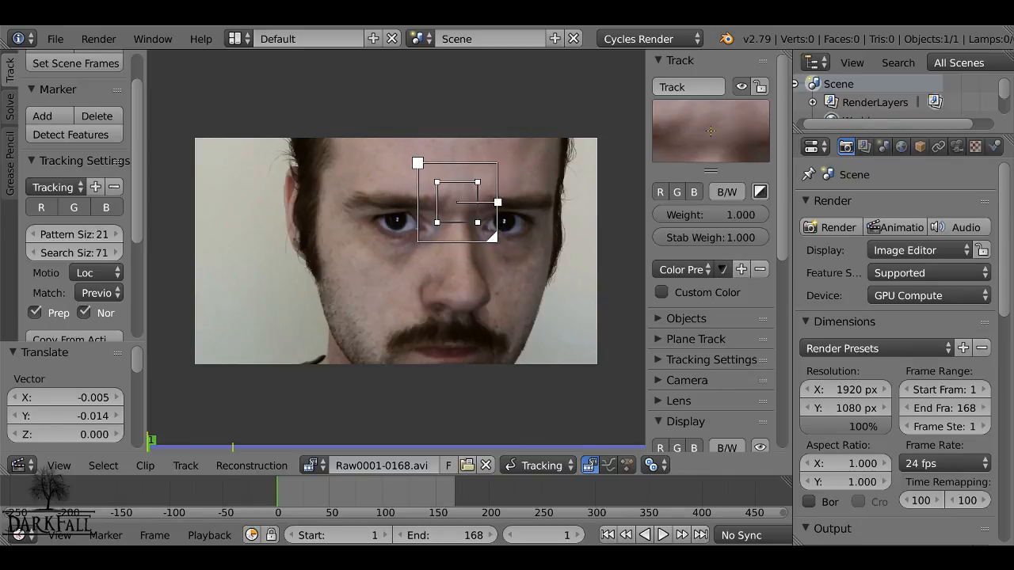
left_click(498, 203)
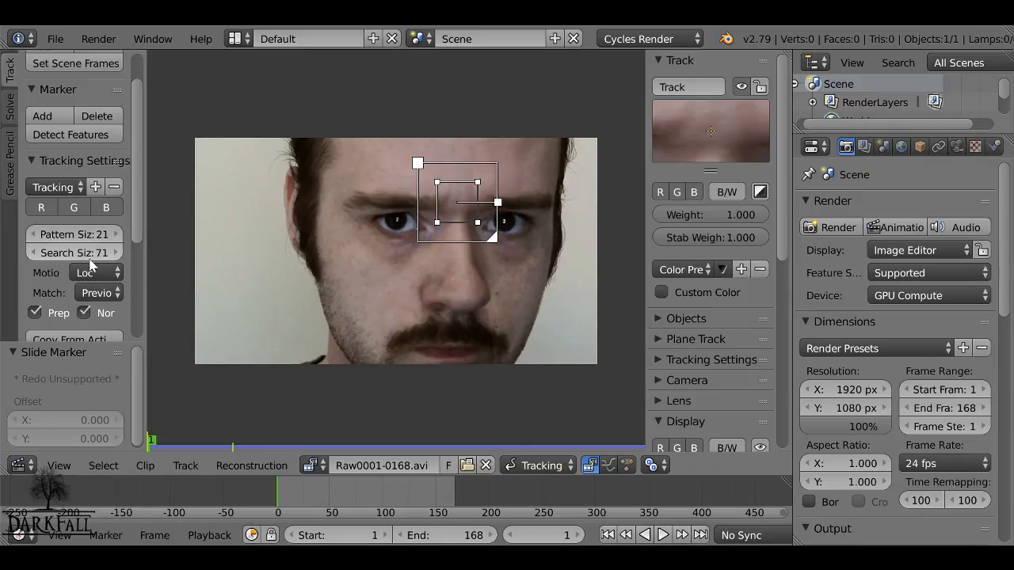
- Track the eyebrow marker forward from frame 1 to the end of the clip
scroll(93, 262, "down", 2)
scroll(99, 263, "down", 2)
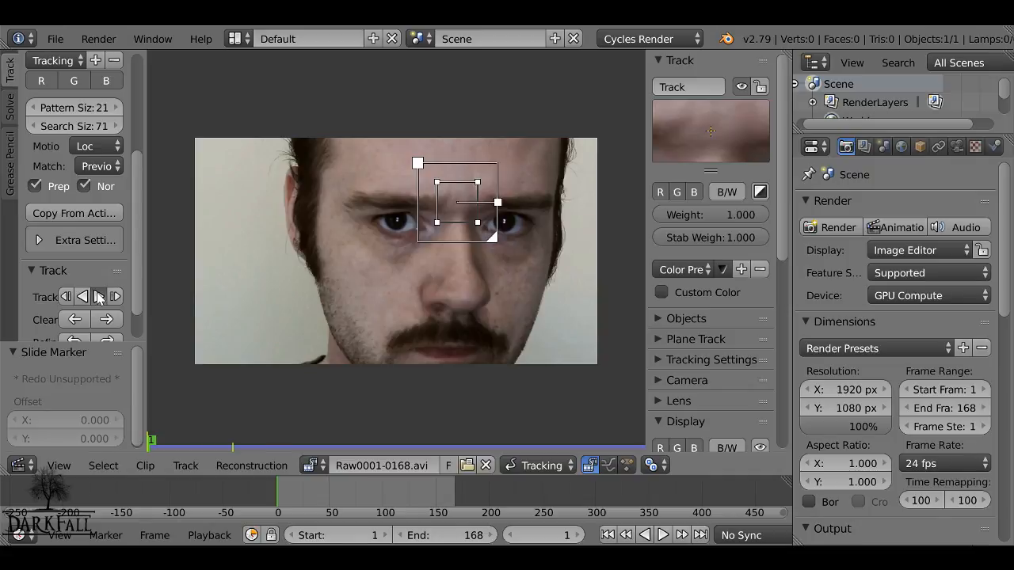
scroll(88, 263, "up", 2)
scroll(87, 264, "up", 3)
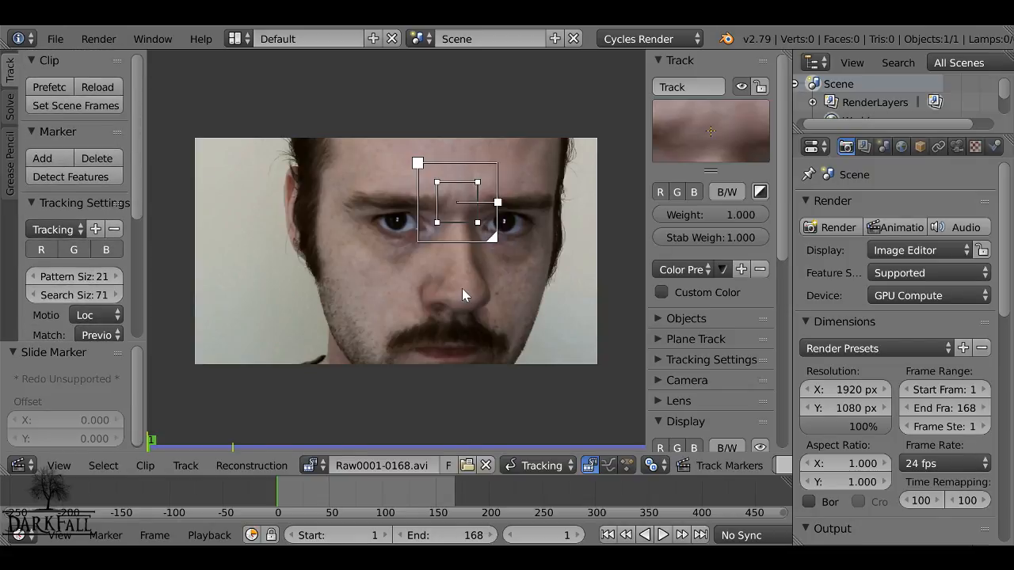
left_click(725, 465)
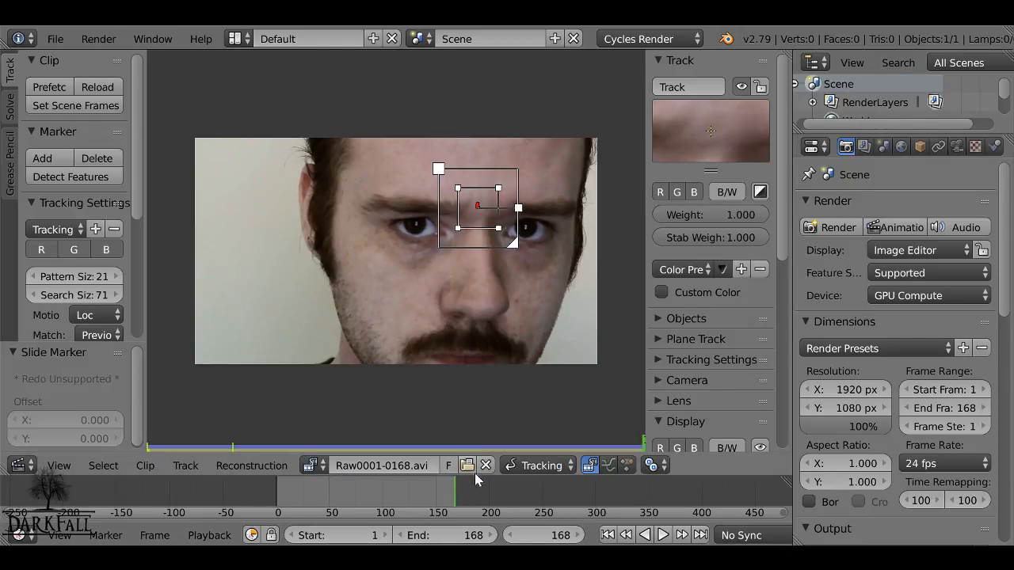
- Go to frame 116, switch the clip editor to Mask mode and create a mask named Head1
mouse_move(456, 486)
left_mouse_down()
mouse_move(337, 499)
mouse_move(414, 499)
mouse_move(400, 500)
left_mouse_up()
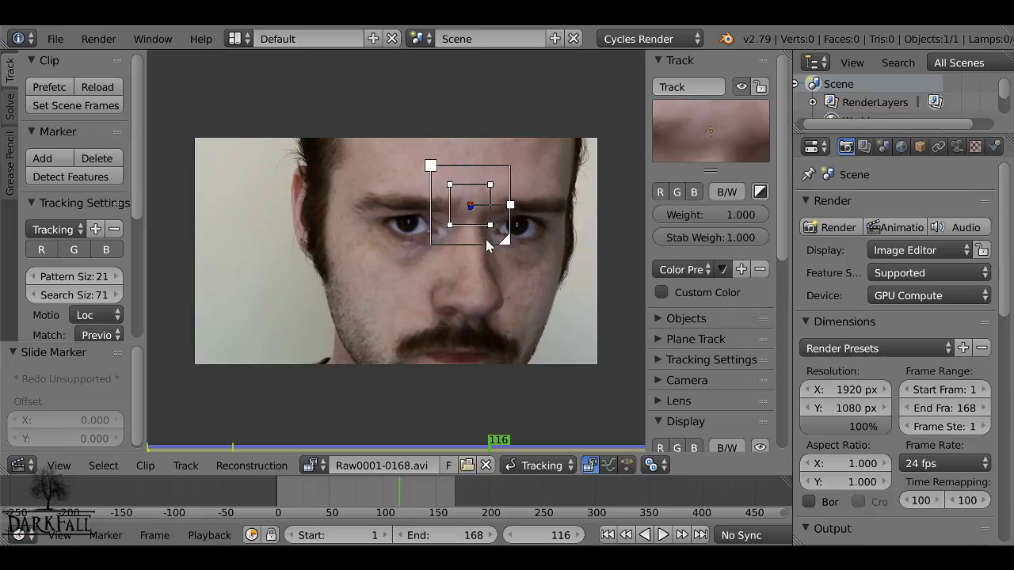
left_click(536, 465)
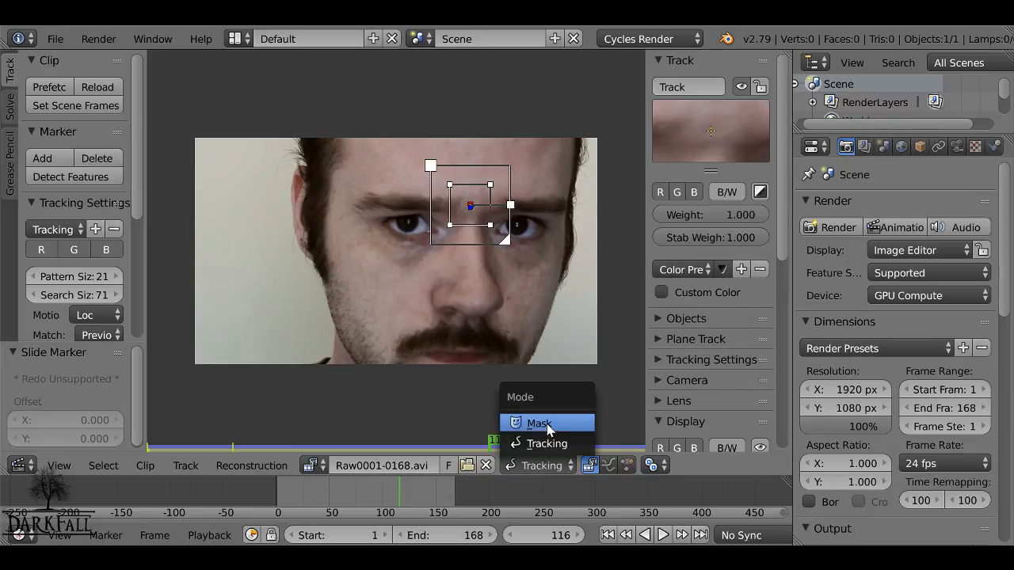
left_click(544, 421)
left_click(558, 467)
left_click(557, 466)
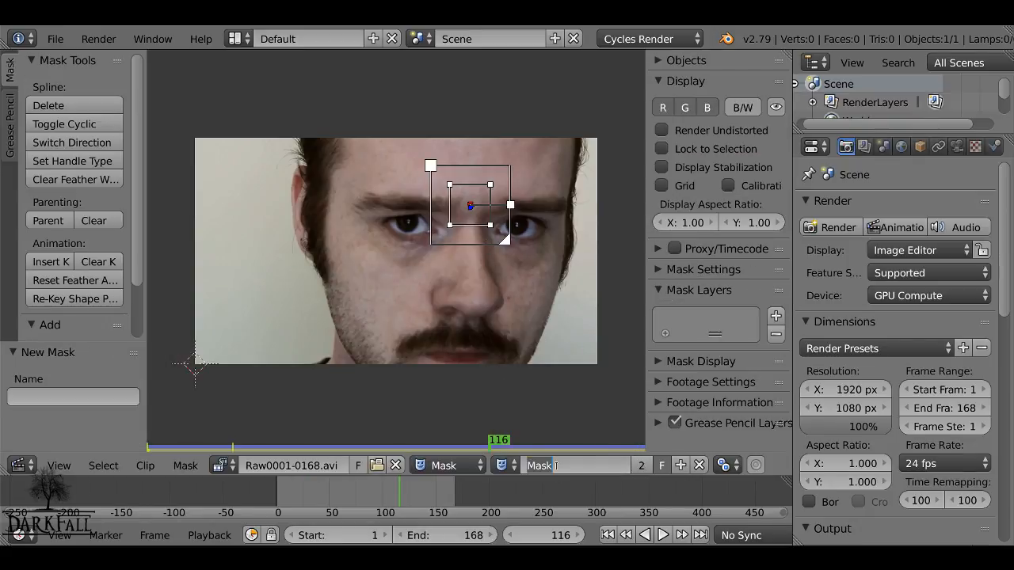
type("Hea")
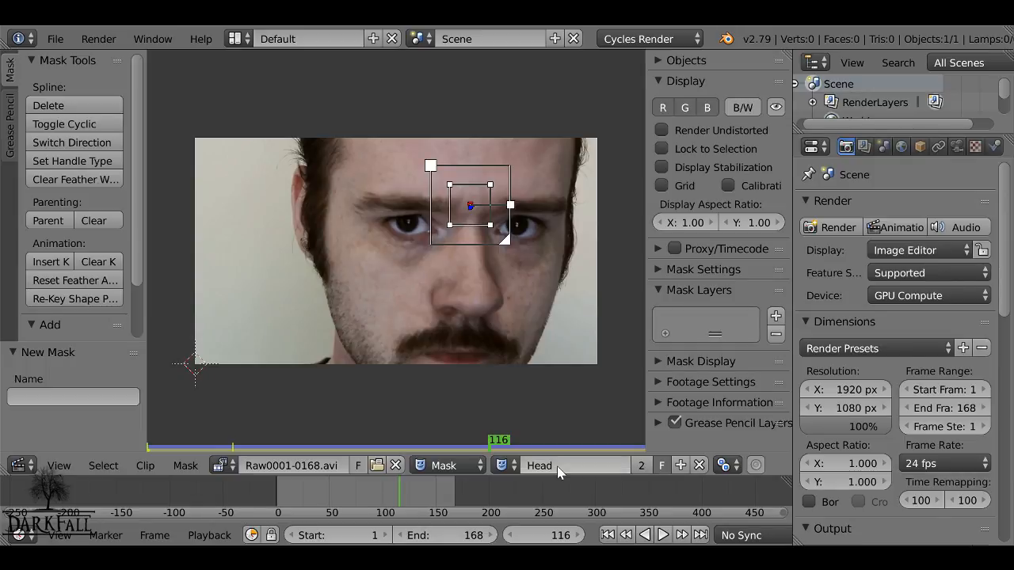
type("d1")
key("Return")
- Draw a closed mask outline across the forehead above the eyebrows and up around the area above the head
scroll(553, 229, "up", 1)
middle_click_drag(554, 228, 482, 270)
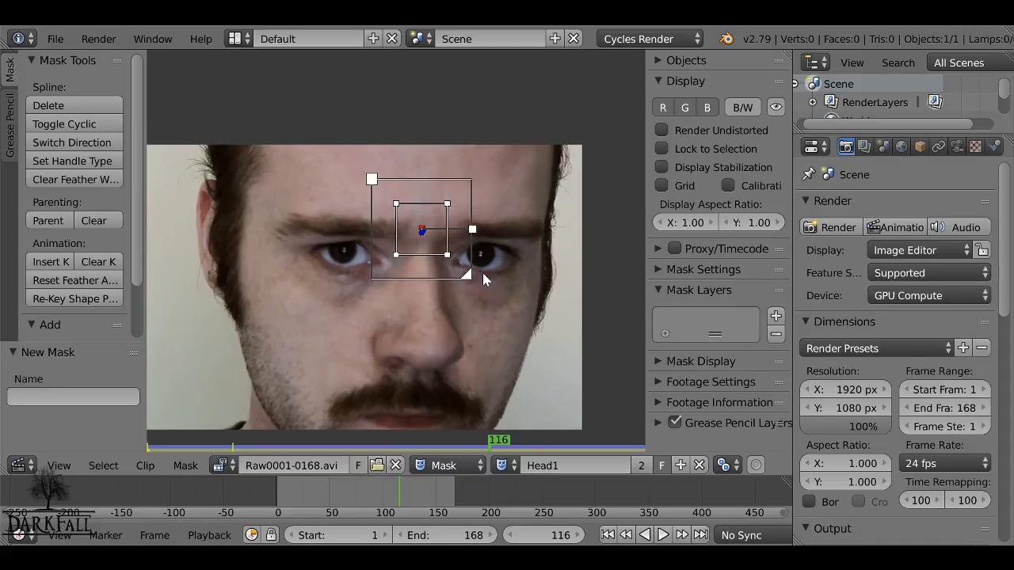
mouse_move(194, 157)
left_mouse_down("ctrl")
mouse_move(277, 185)
mouse_move(455, 198)
mouse_move(574, 199)
mouse_move(602, 173)
left_mouse_up("ctrl")
left_click(586, 107, "ctrl")
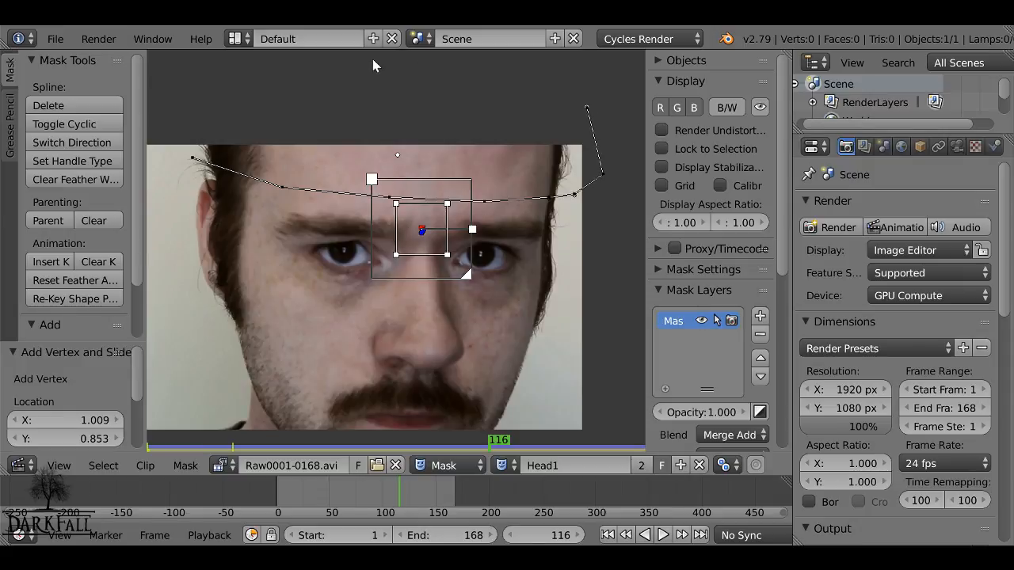
key("ctrl+z")
left_click(590, 63, "ctrl")
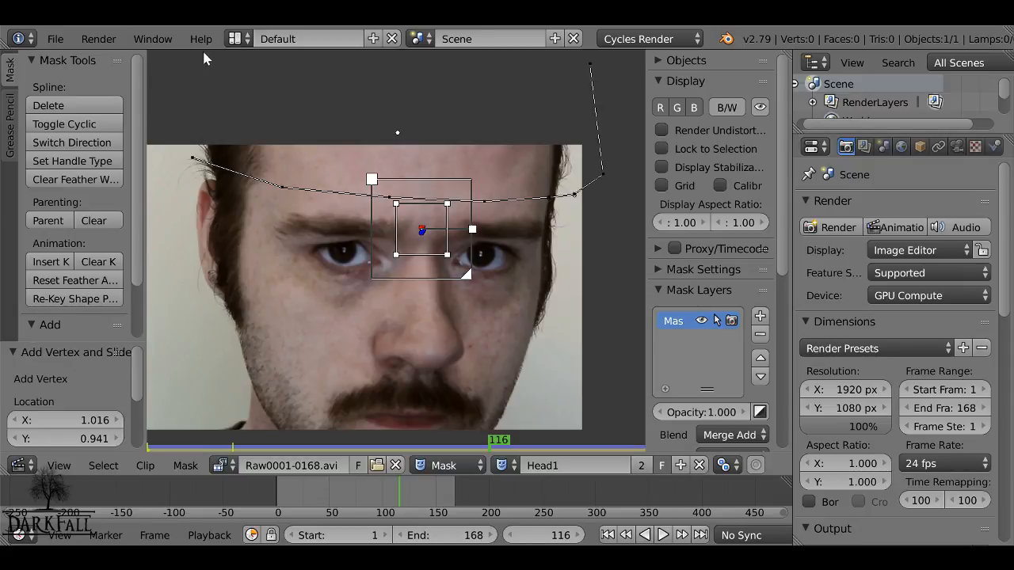
left_click(181, 62, "ctrl")
key("alt+c")
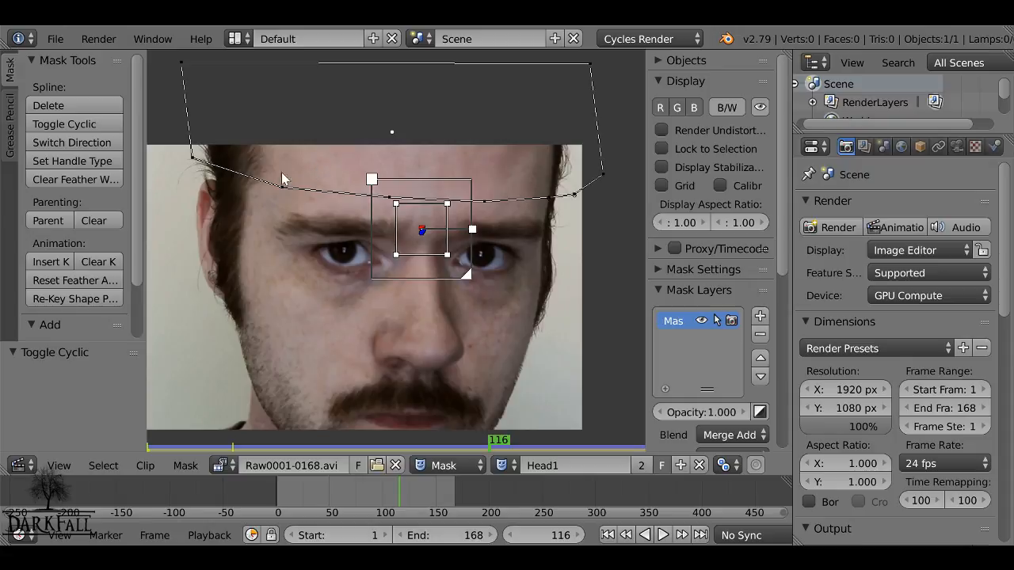
- Select all points of the forehead mask and set their handle type to Auto
scroll(254, 93, "down", 1)
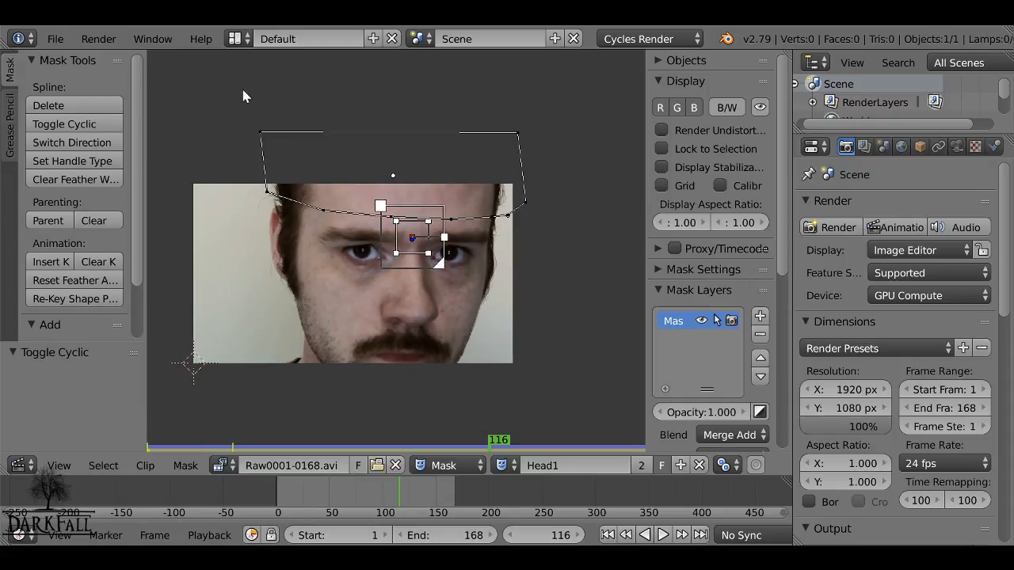
left_click_drag(240, 98, 507, 210, "ctrl")
key("ctrl+z")
key("b")
left_click_drag(249, 90, 565, 234)
key("v")
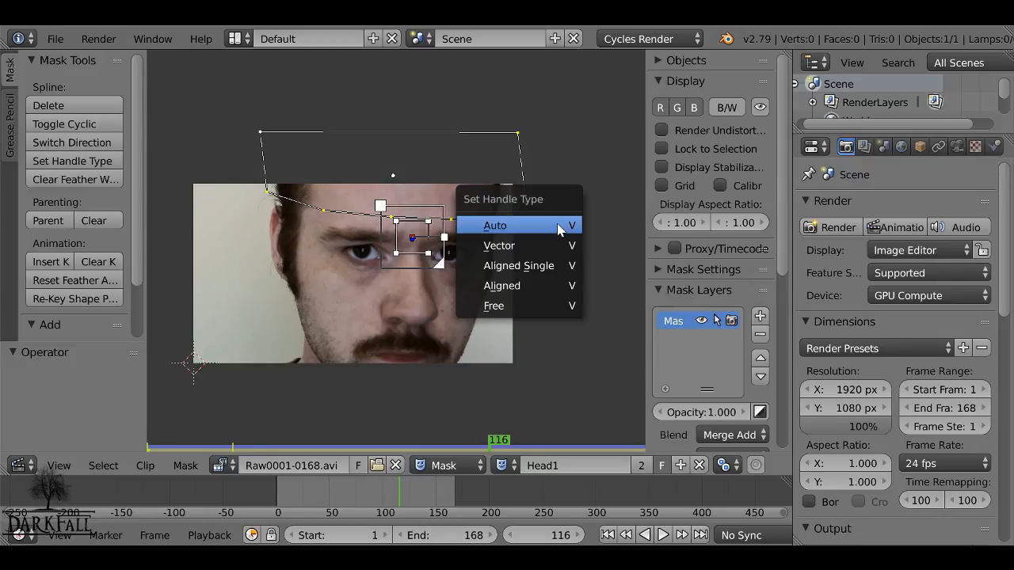
left_click(519, 232)
scroll(381, 227, "up", 3)
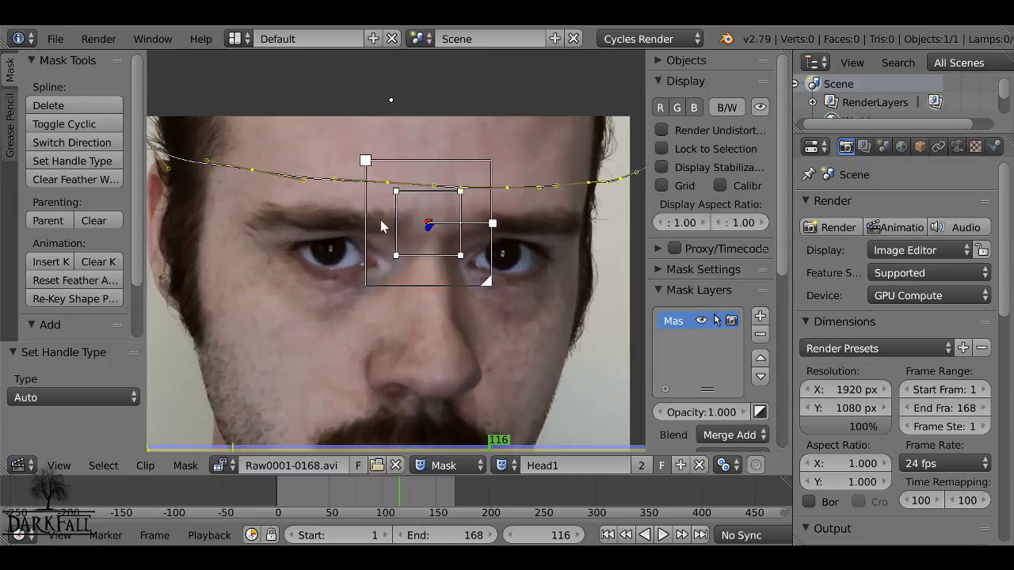
- Adjust the mask points along the forehead and around the hair on the left side of the face
left_click_drag(298, 183, 301, 180)
scroll(182, 148, "down", 1)
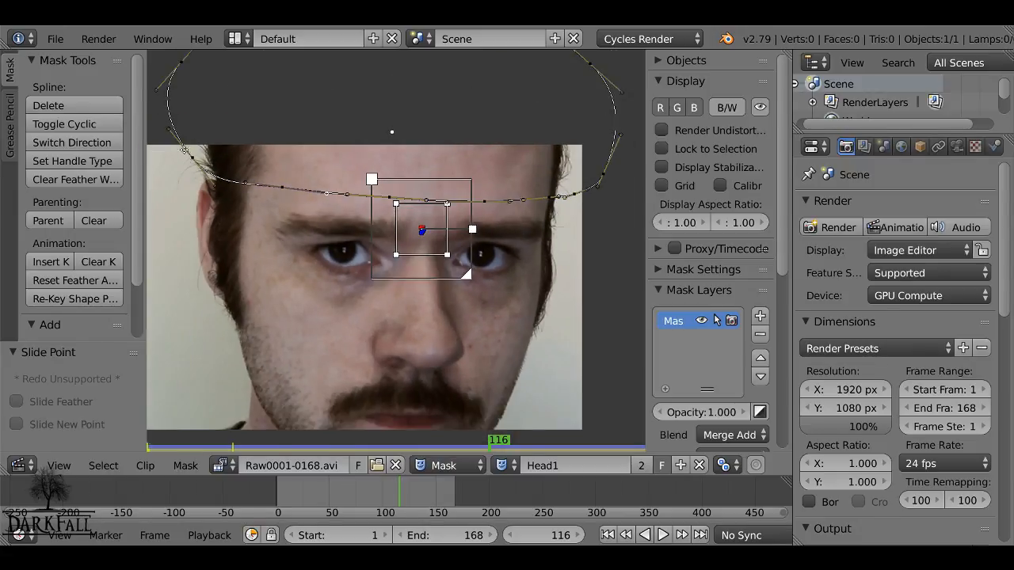
scroll(301, 168, "up", 3)
middle_click_drag(182, 148, 286, 211)
left_click_drag(211, 144, 245, 157)
scroll(252, 147, "down", 3)
middle_click_drag(288, 125, 259, 152)
left_click_drag(265, 129, 303, 136)
middle_click_drag(303, 136, 628, 180)
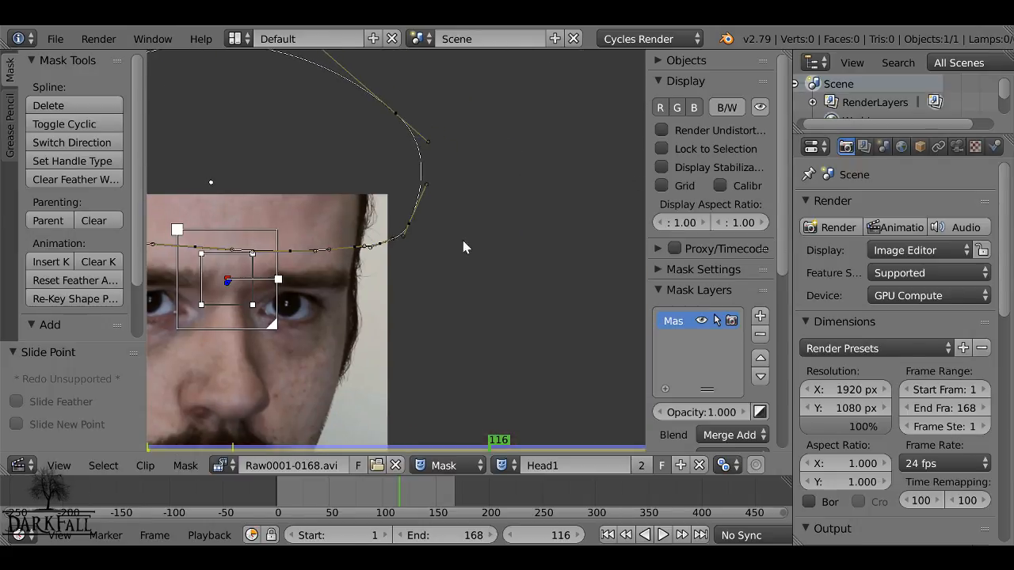
- Refine the mask point beside the hair on the right side of the forehead
scroll(424, 248, "up", 3)
left_click_drag(364, 236, 358, 227)
scroll(374, 237, "down", 3)
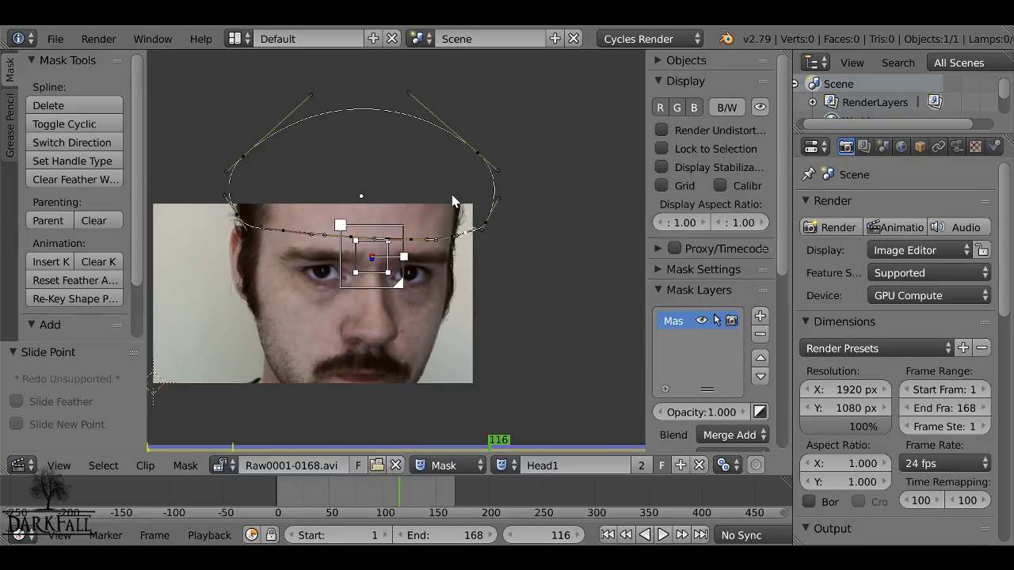
- Parent all points of the mask to the eyebrow track, preview the playback and return to frame 1
key("b")
left_click_drag(199, 69, 586, 310)
key("ctrl+p")
key("alt+a")
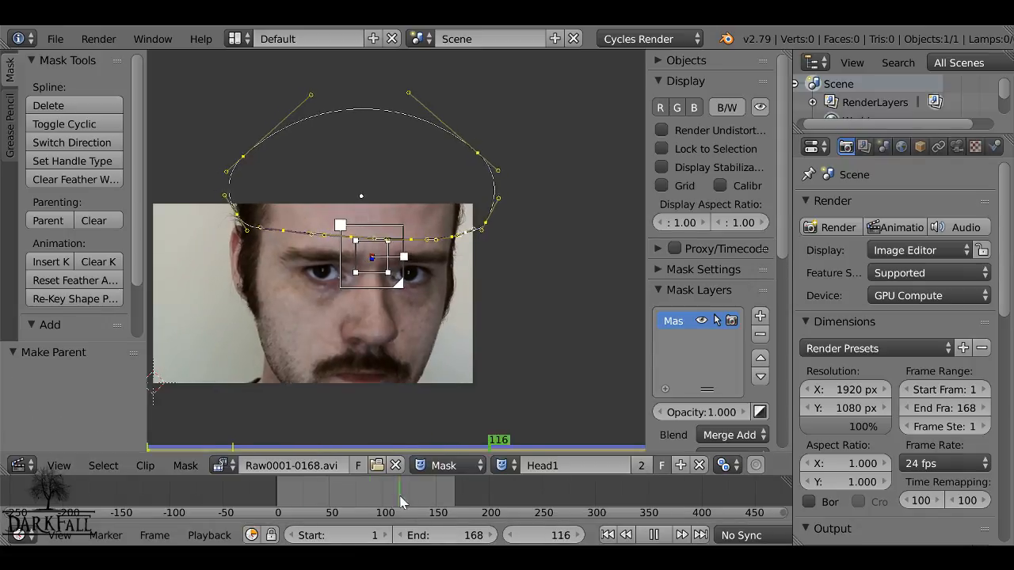
key("Escape")
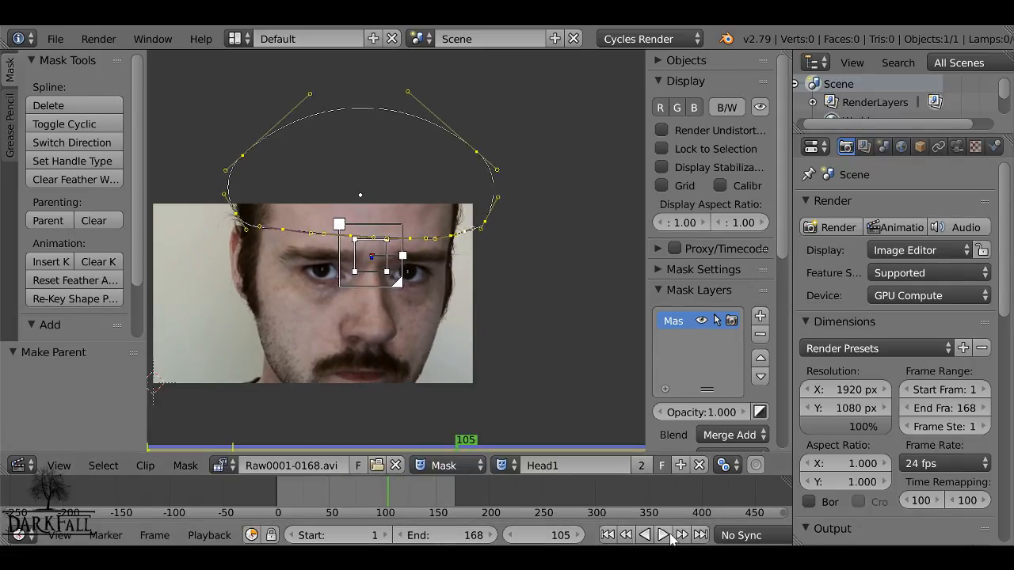
left_click(608, 534)
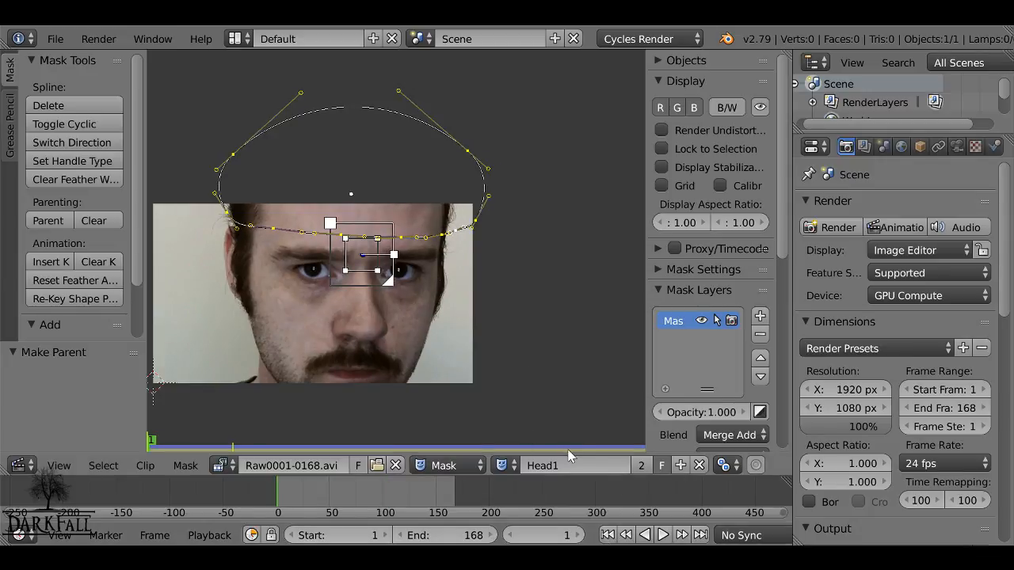
- Create a new mask for the clip and name it Inside
left_click(680, 466)
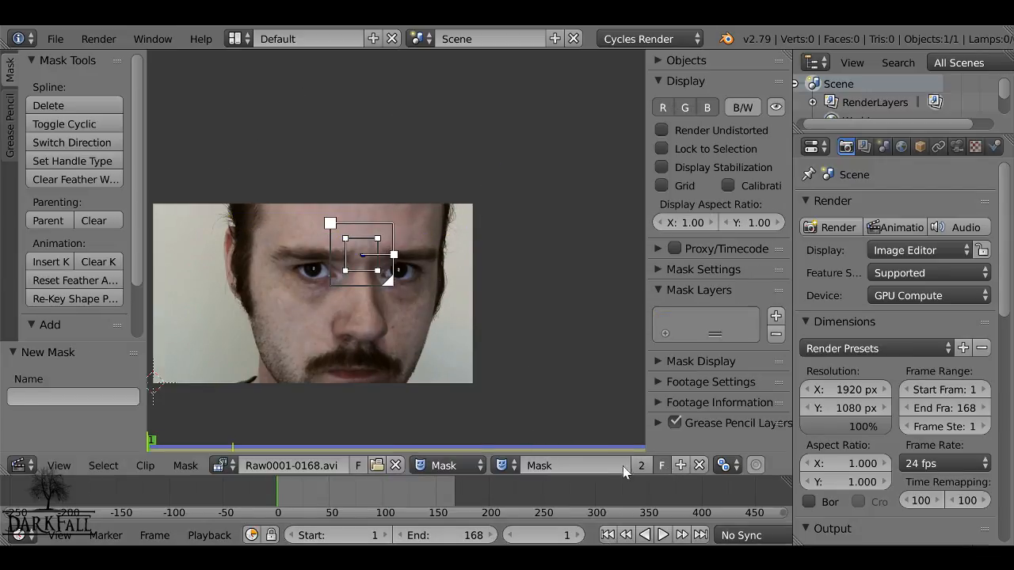
double_click(598, 468)
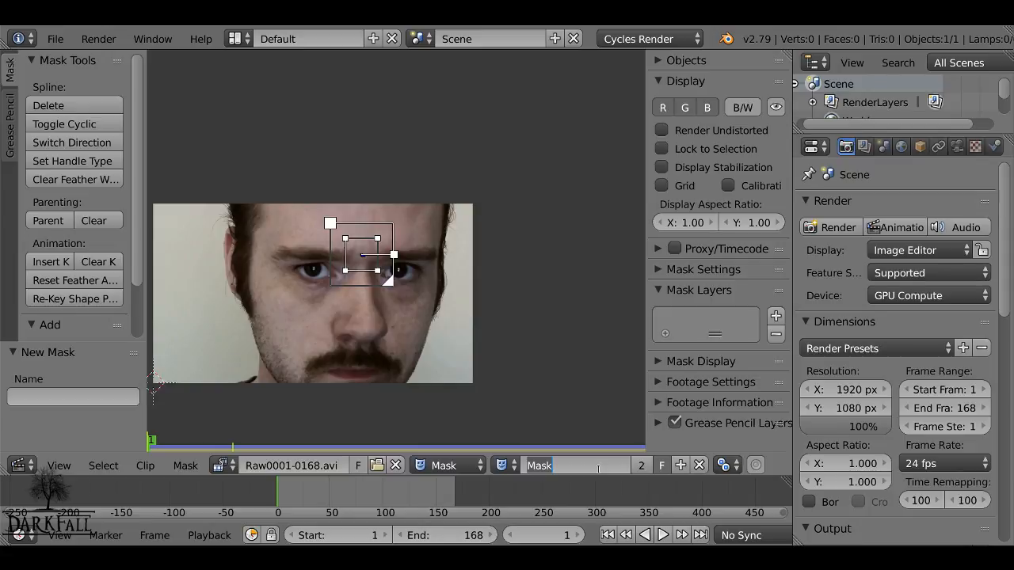
type("Inside")
key("Return")
- Paste the spline copied from the Head1 mask into the Inside mask
left_click(503, 466)
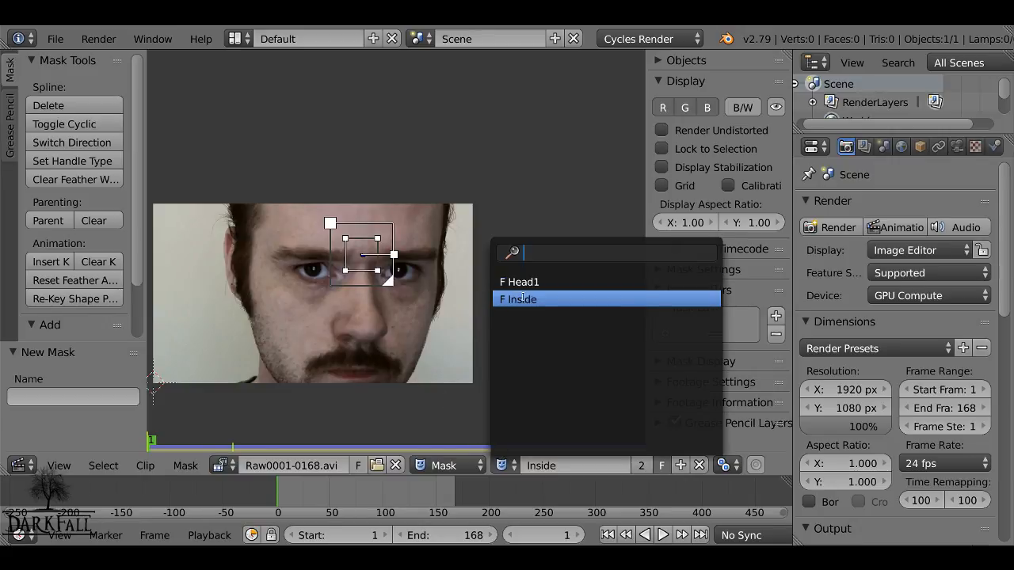
left_click(520, 282)
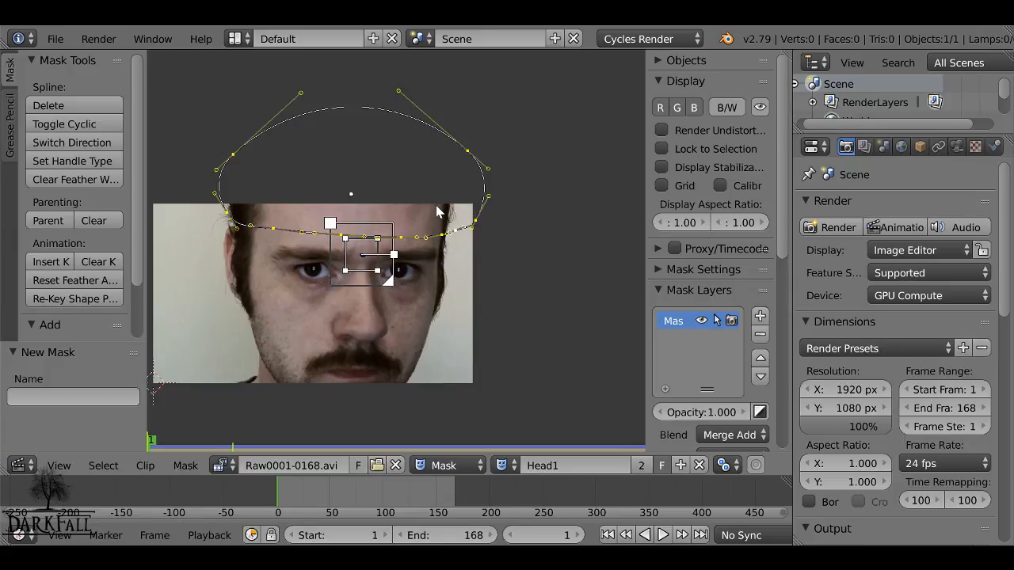
left_click(502, 466)
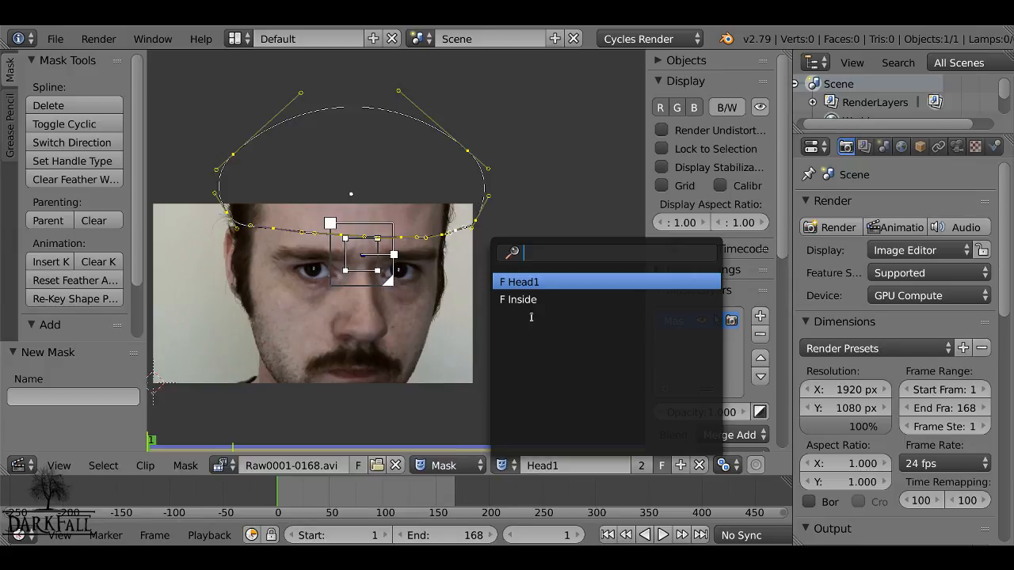
left_click(533, 301)
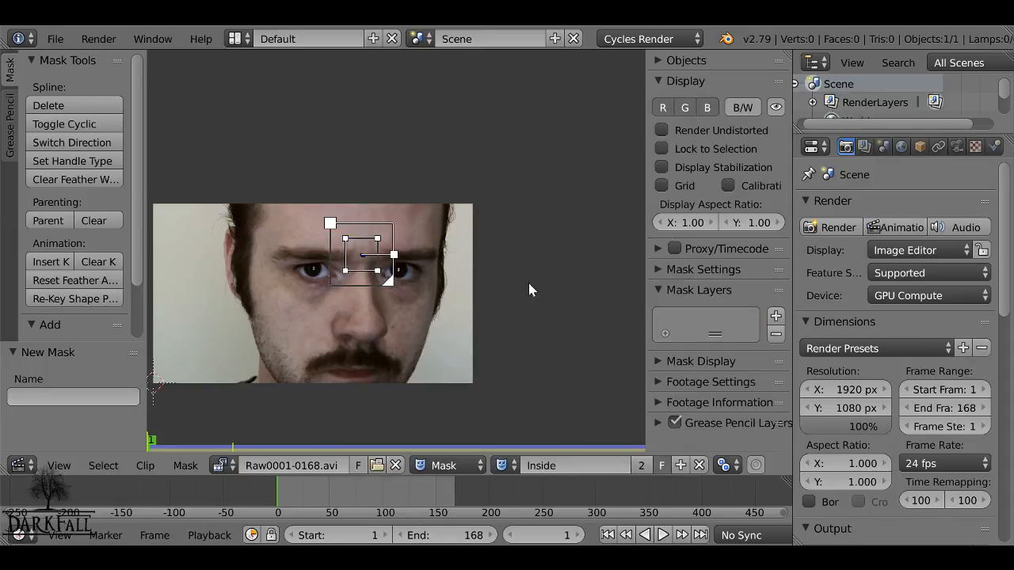
key("ctrl+v")
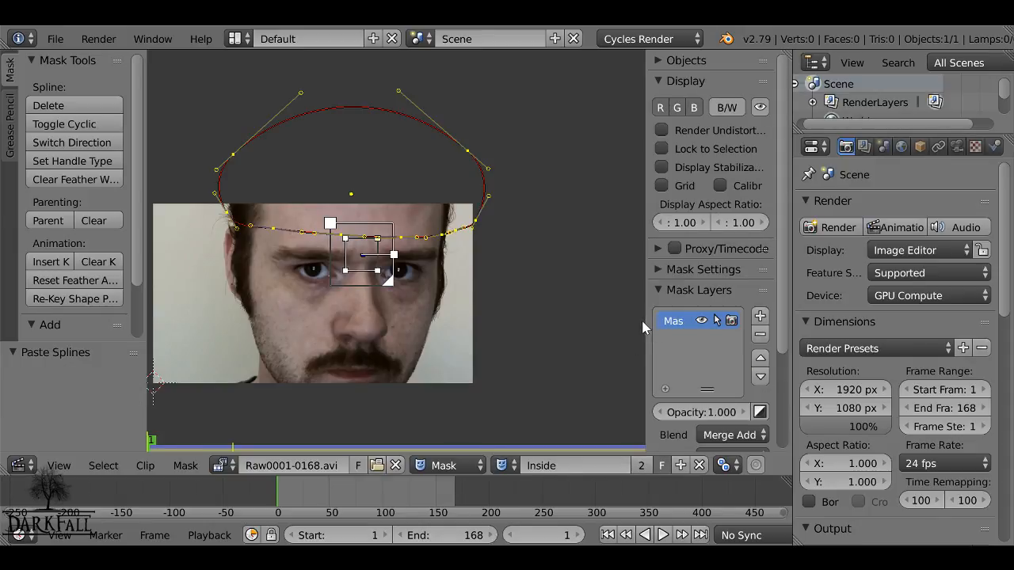
left_click_drag(645, 322, 559, 324)
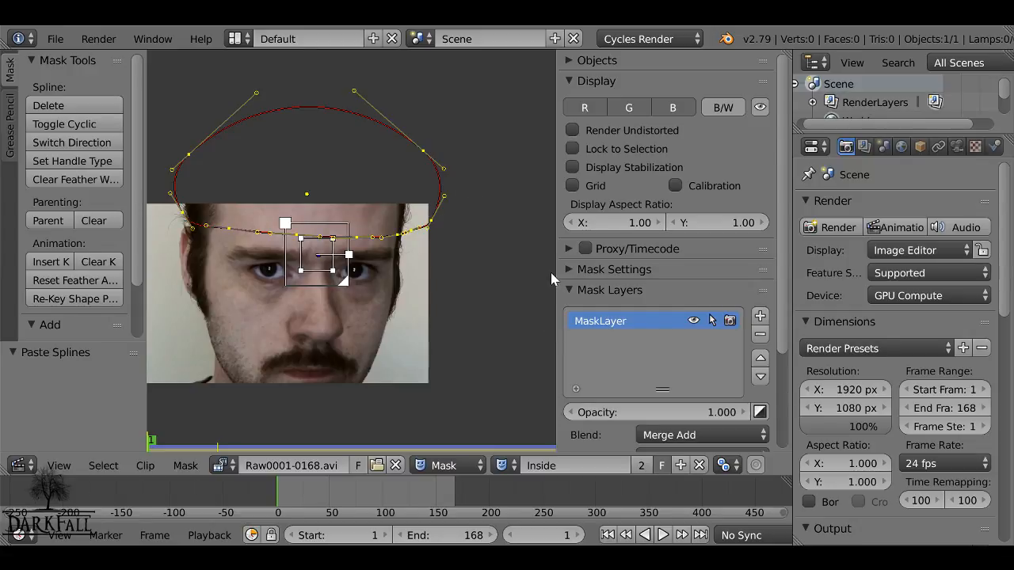
left_click_drag(554, 289, 629, 290)
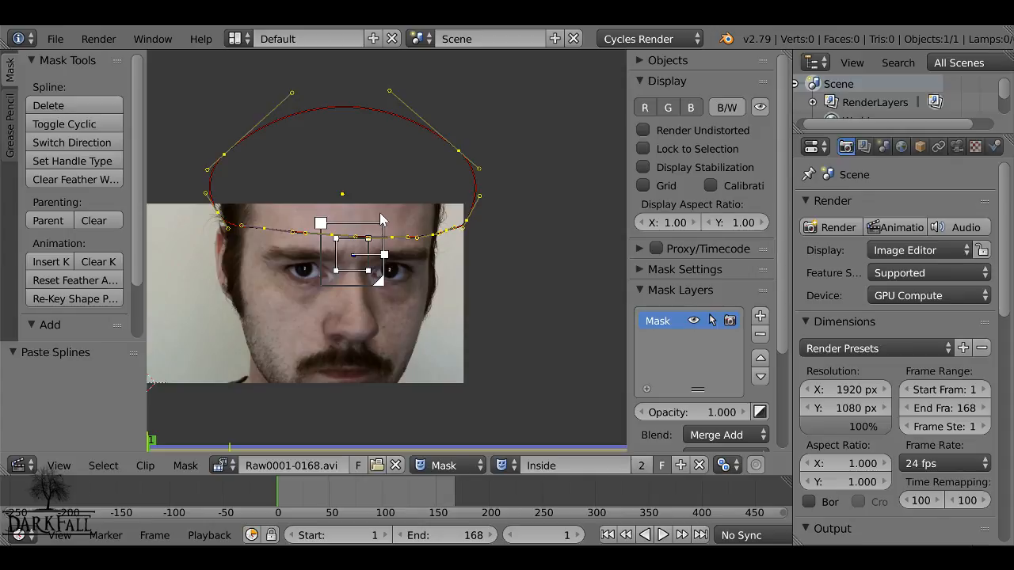
- Delete the points of the Inside mask that lie above the clip image
key("a")
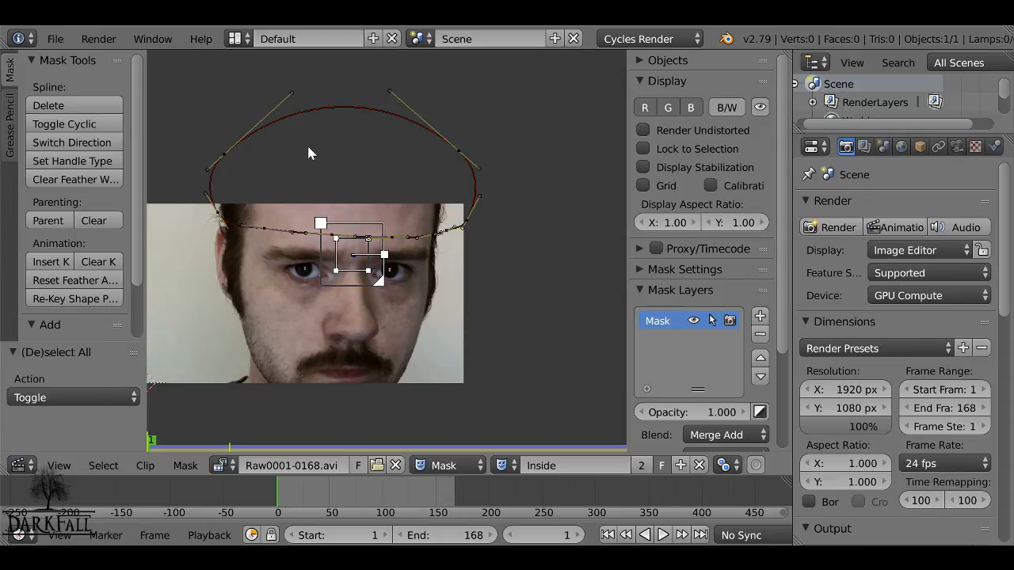
key("b")
left_click_drag(187, 76, 496, 180)
key("x")
left_click(496, 184)
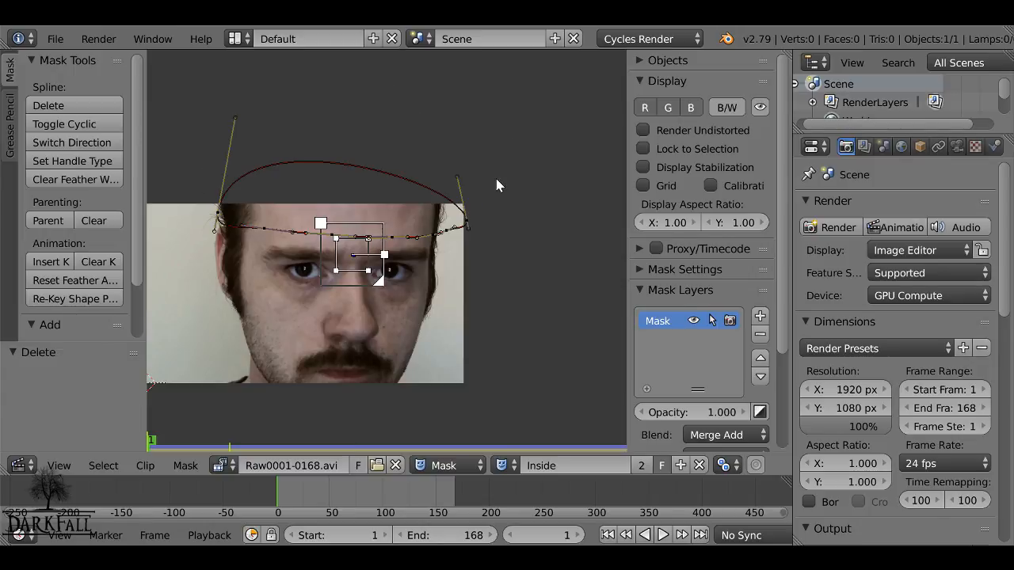
- Shorten the handles of the mask's two outermost points to lower its upper edge into the forehead
scroll(352, 161, "up", 2)
middle_click_drag(244, 124, 383, 153)
left_click_drag(290, 75, 423, 235)
middle_click_drag(567, 233, 444, 222)
scroll(444, 222, "up", 1)
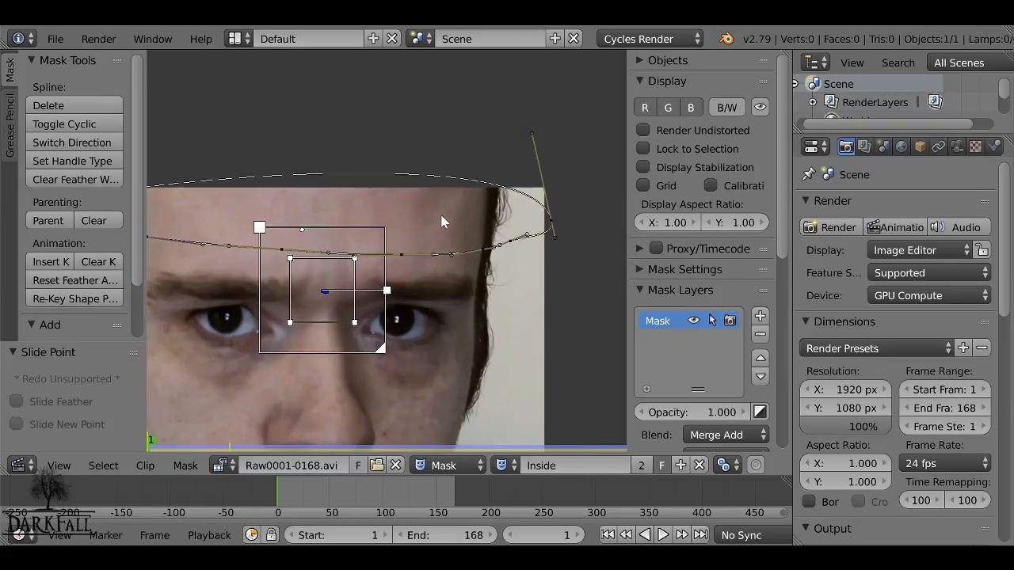
left_click_drag(543, 125, 530, 228)
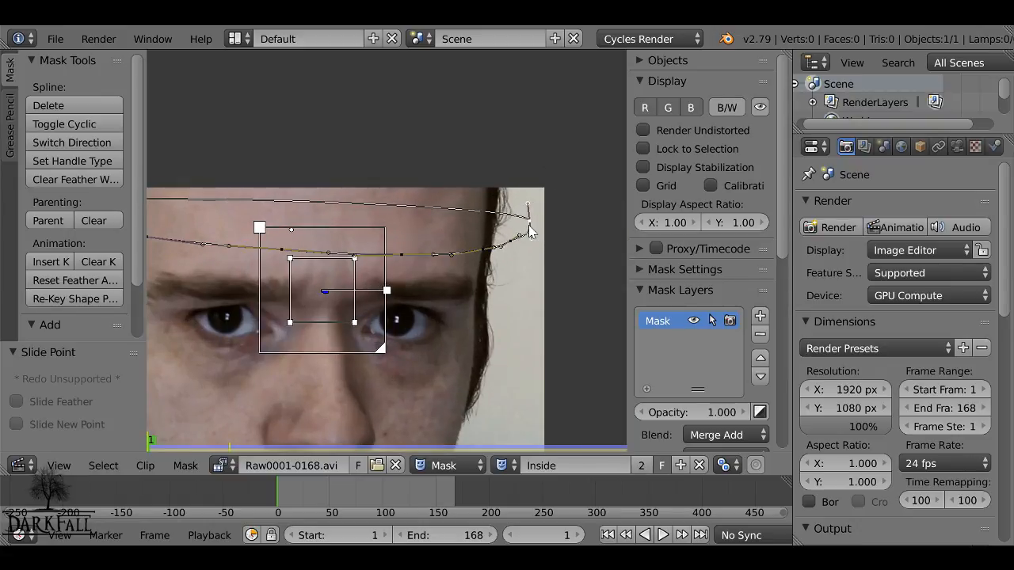
scroll(508, 240, "up", 1)
middle_click_drag(491, 250, 469, 254)
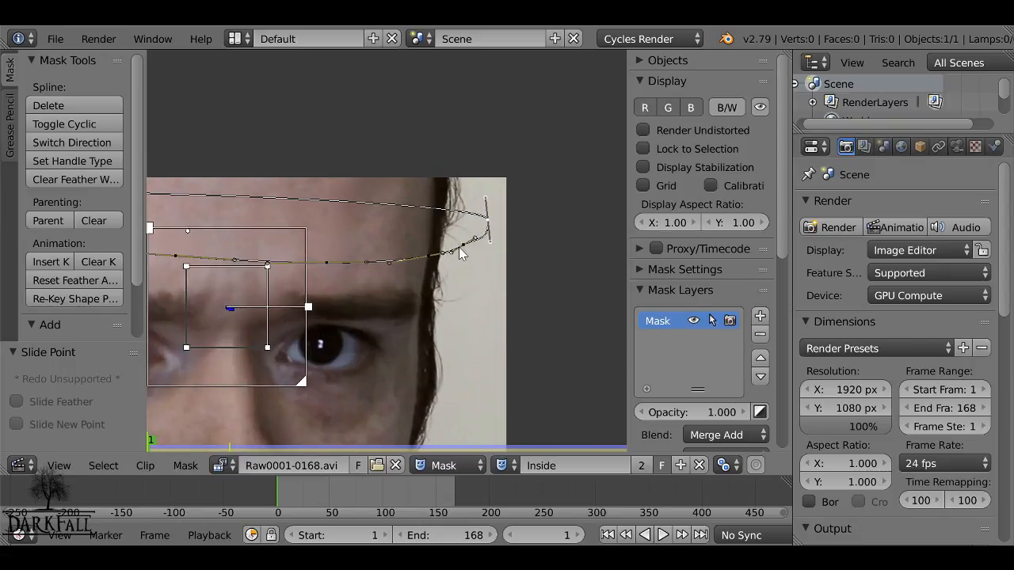
- Delete the extra point beside the hair on the right and fit the mask's end points and handles to the head's edges
left_click_drag(459, 252, 432, 262)
scroll(420, 266, "up", 4)
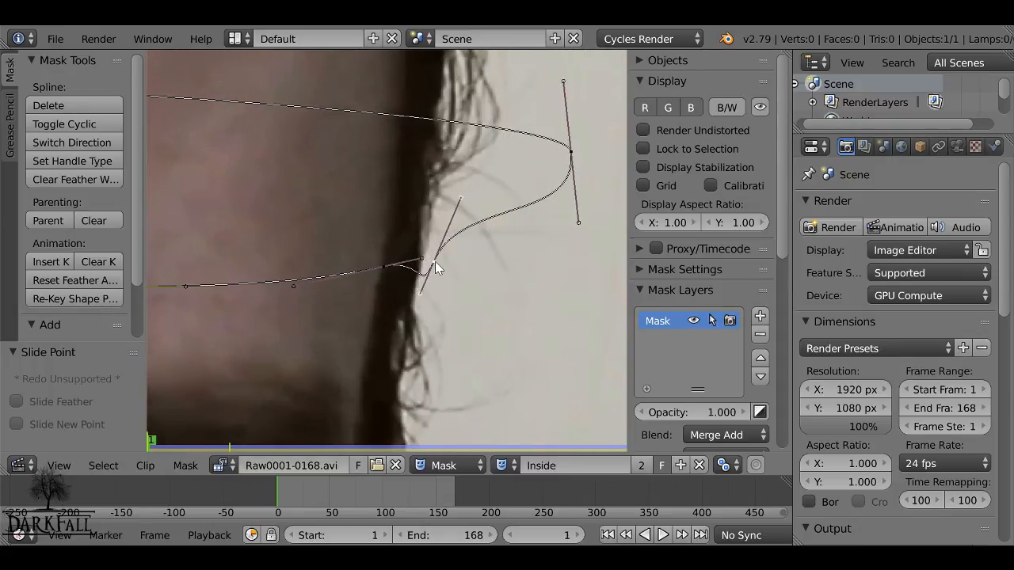
key("x")
left_click(427, 263)
left_click_drag(394, 270, 376, 282)
left_click_drag(578, 154, 421, 219)
left_click_drag(426, 282, 414, 251)
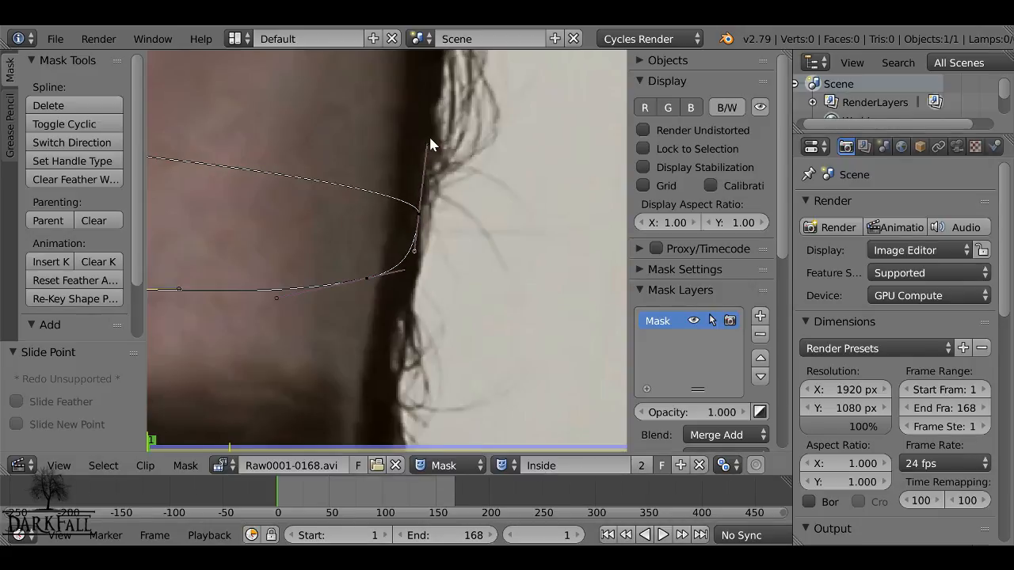
left_click_drag(430, 139, 418, 170)
left_click_drag(421, 218, 425, 231)
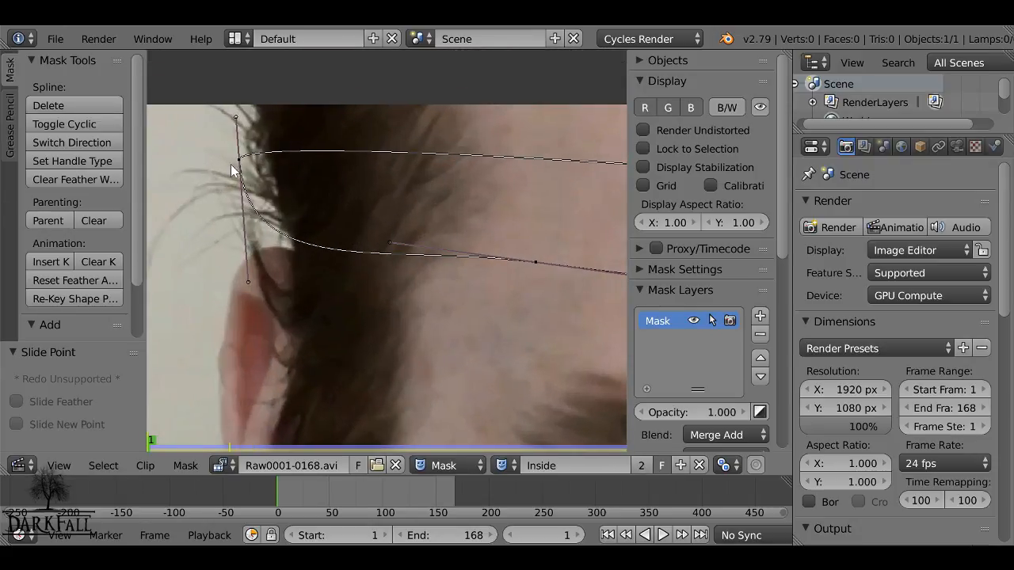
left_click_drag(249, 282, 262, 178)
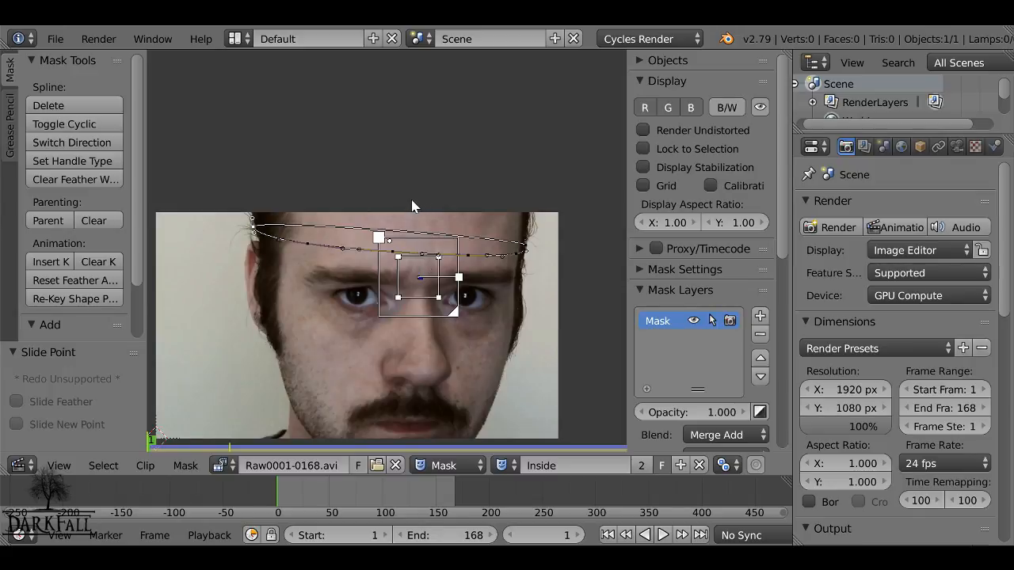
- Replace the spline in the Head1 mask with a copy of all points from the Inside mask
key("a")
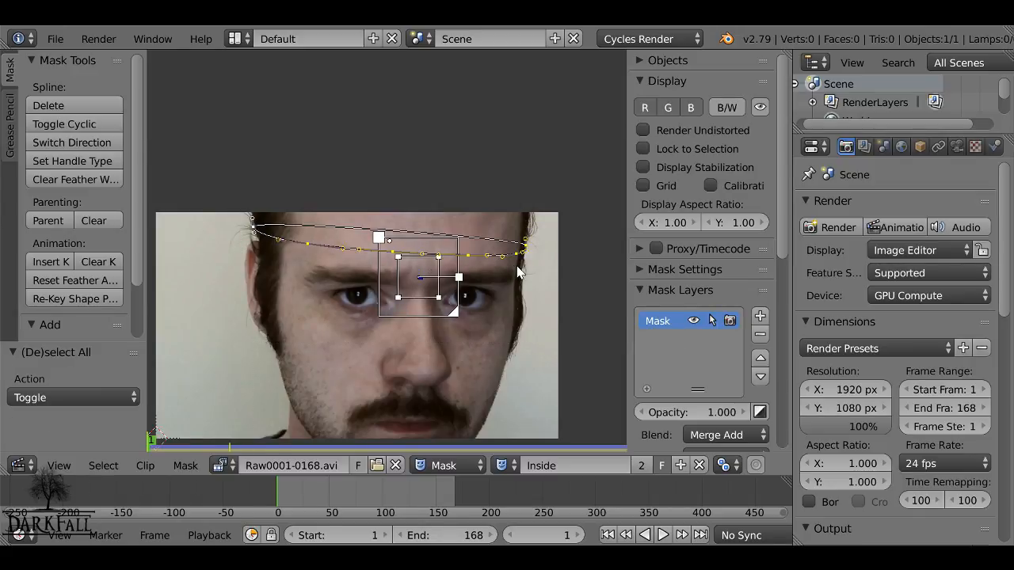
left_click(501, 465)
left_click(519, 296)
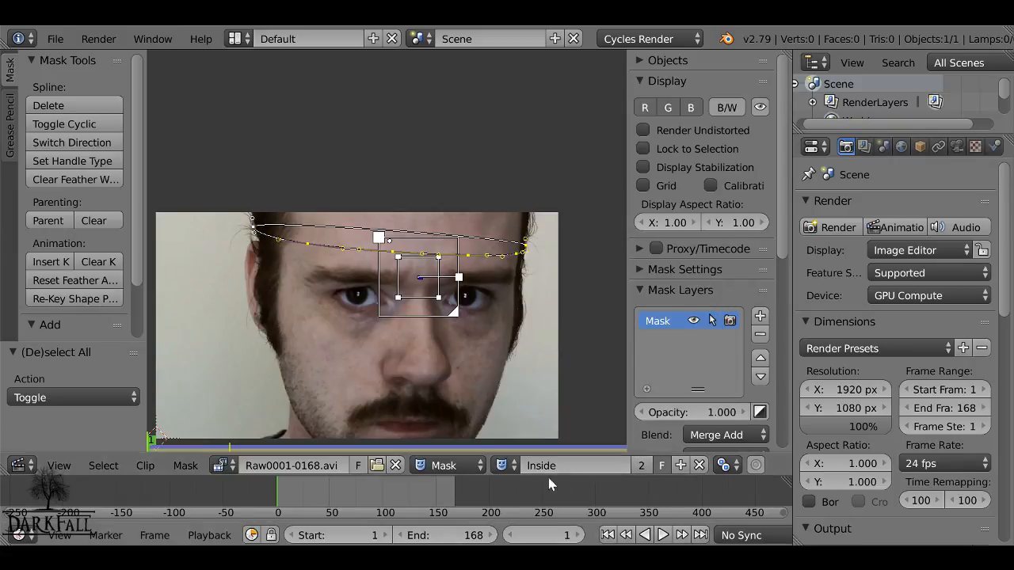
left_click(501, 467)
left_click(519, 282)
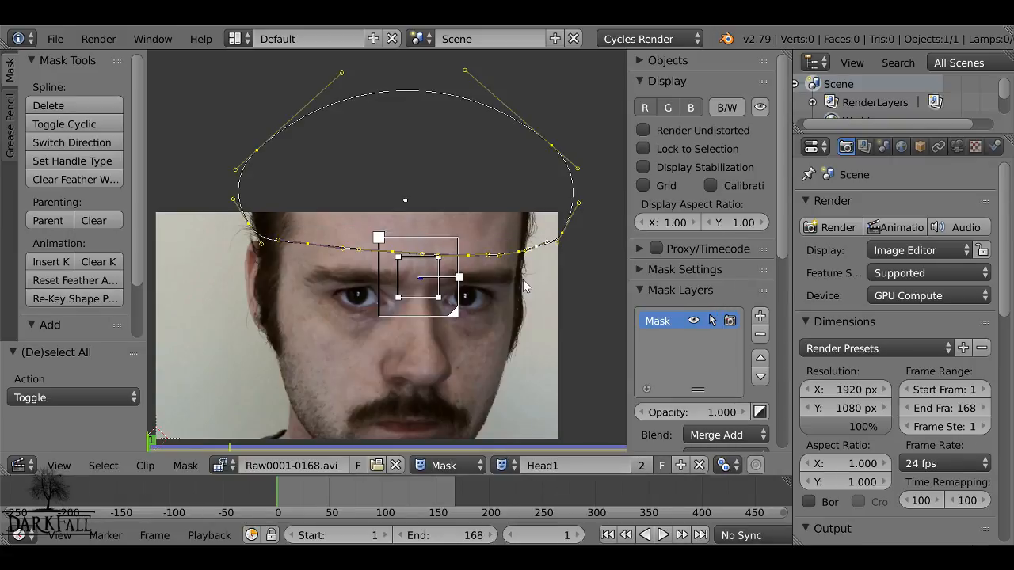
key("x")
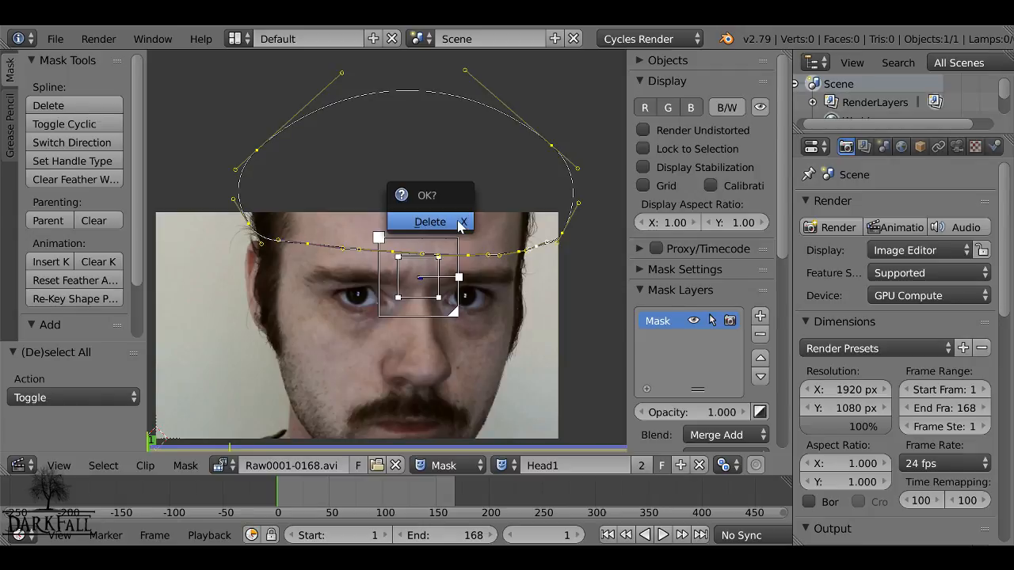
left_click(455, 221)
key("ctrl+v")
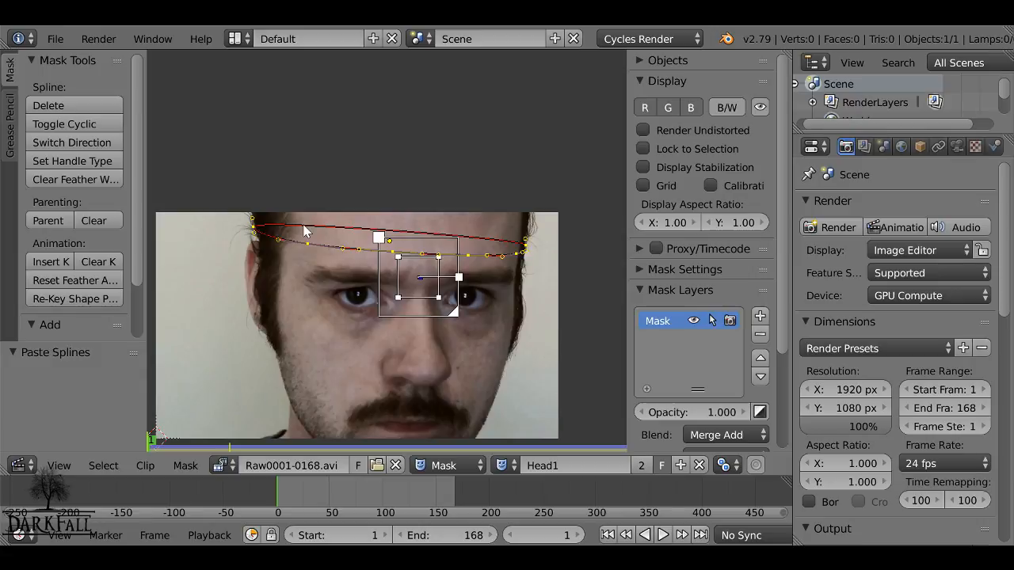
- Add two points on Head1's upper edge, placed well above the clip image, and check the mask through to frame 79
left_click_drag(306, 232, 250, 118)
left_click_drag(490, 229, 538, 124, "ctrl")
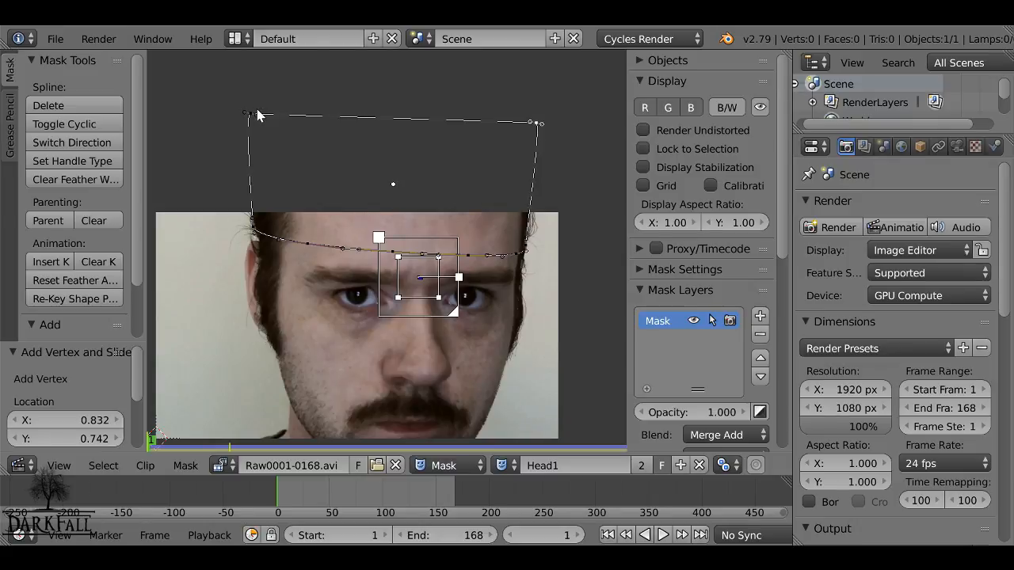
key("alt+a")
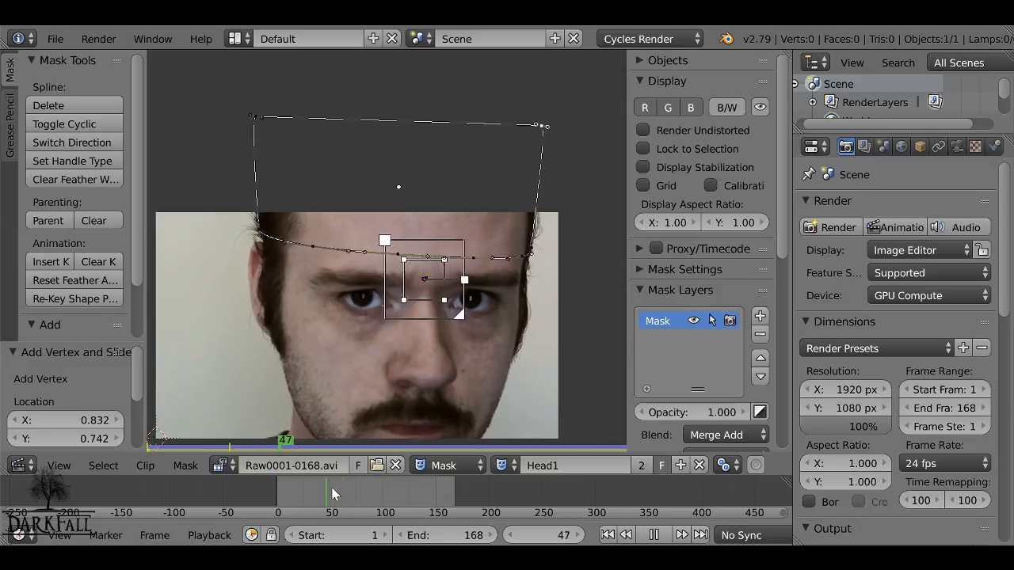
key("alt+a")
left_click_drag(388, 489, 364, 495)
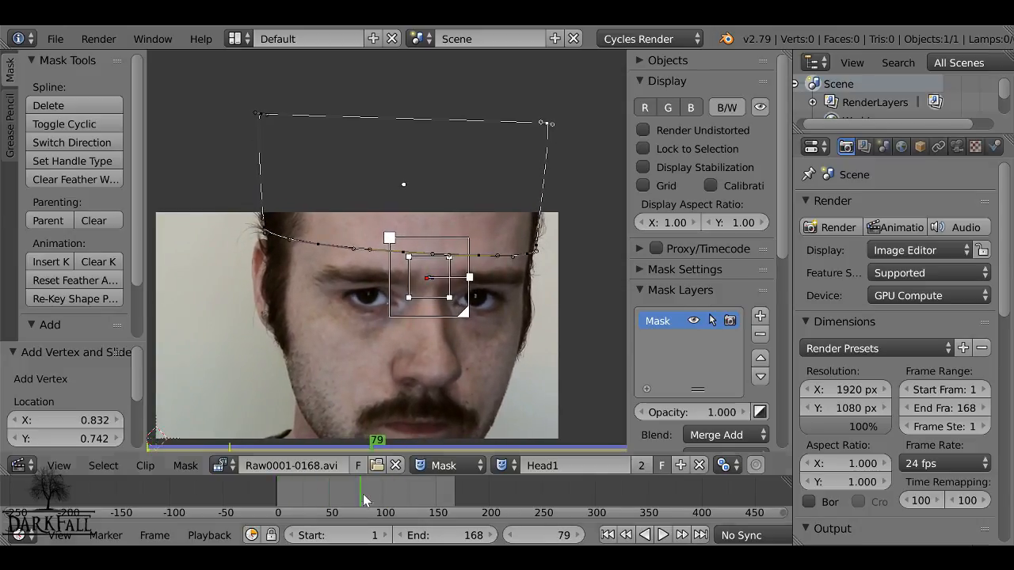
- Display the Inside mask and check how it follows the head at frames 1 and 36
left_click(438, 467)
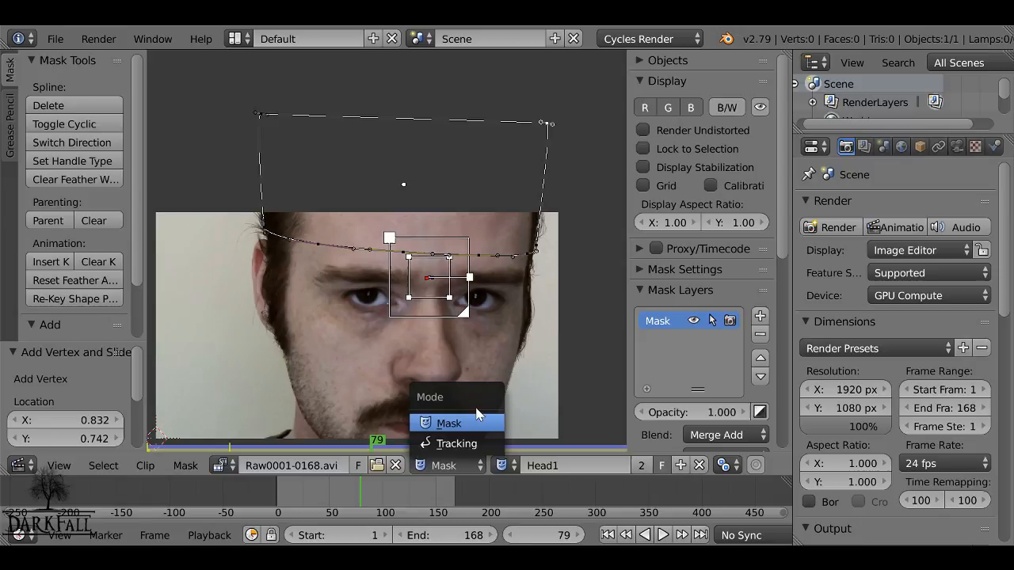
left_click(504, 466)
left_click(532, 301)
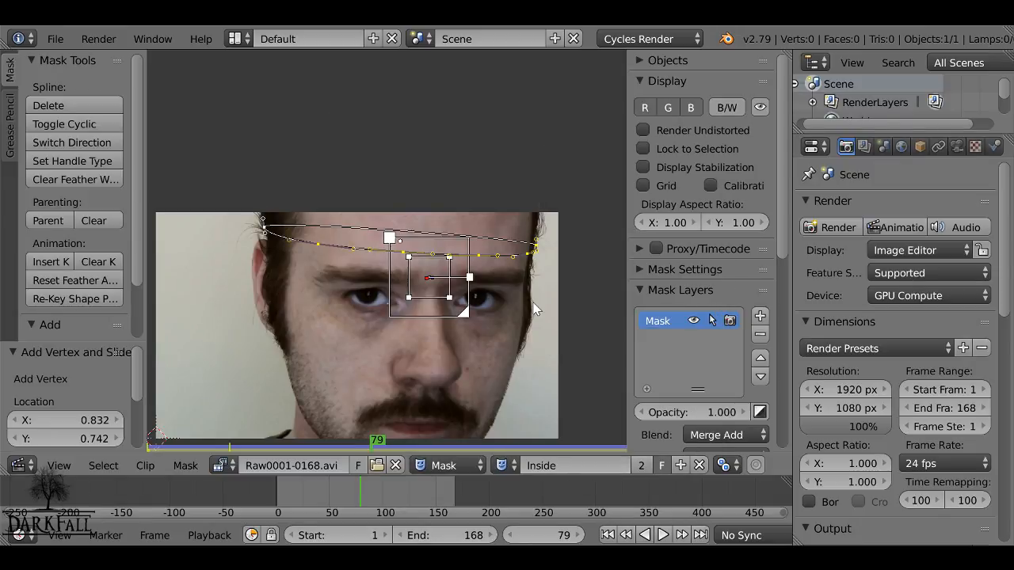
left_click(606, 535)
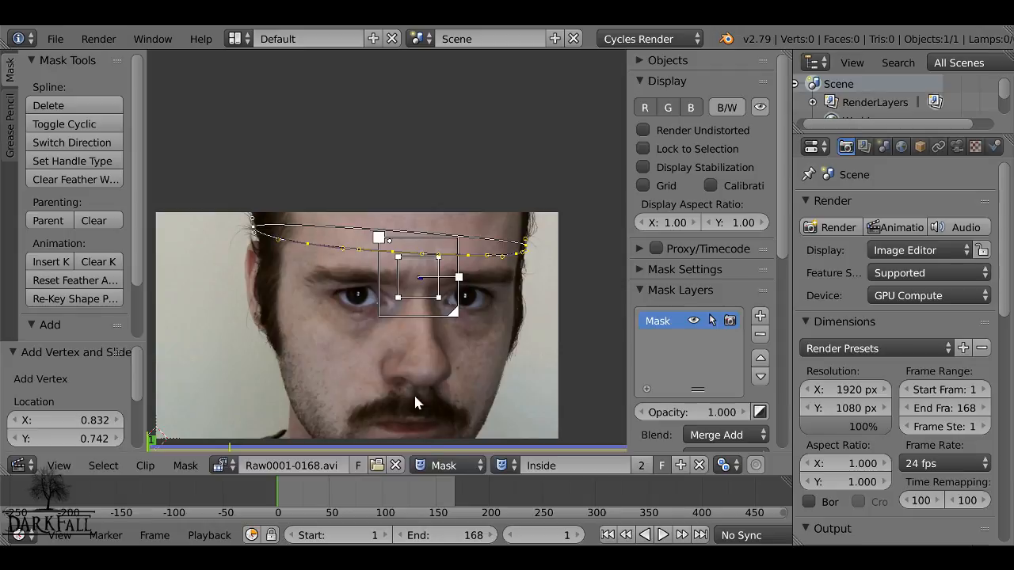
mouse_move(318, 496)
left_mouse_down()
mouse_move(383, 490)
mouse_move(314, 496)
left_mouse_up()
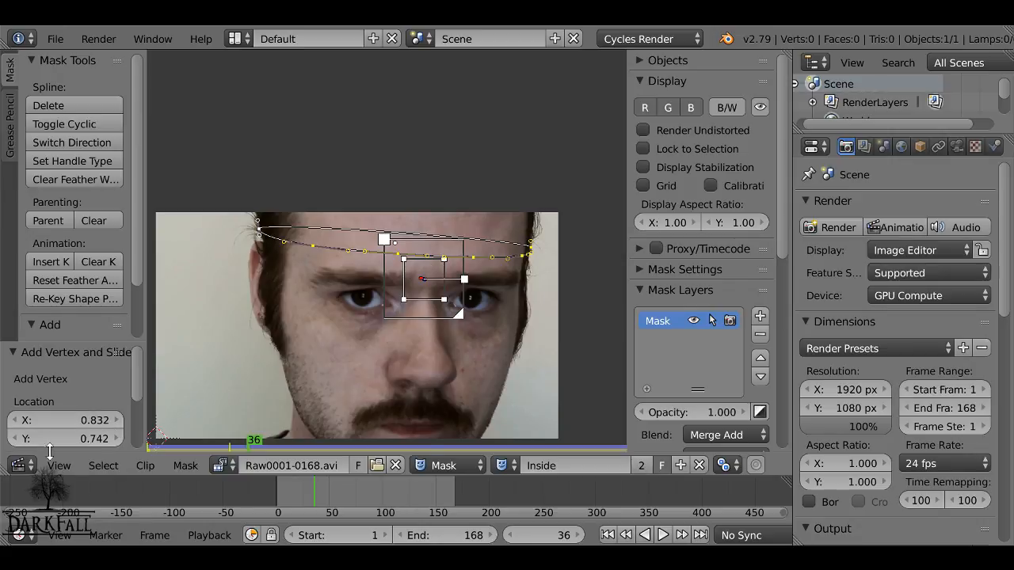
- Show the compositing node tree with nodes and backdrop enabled, and connect a Viewer to the Render Layers node
left_click(24, 466)
left_click(54, 266)
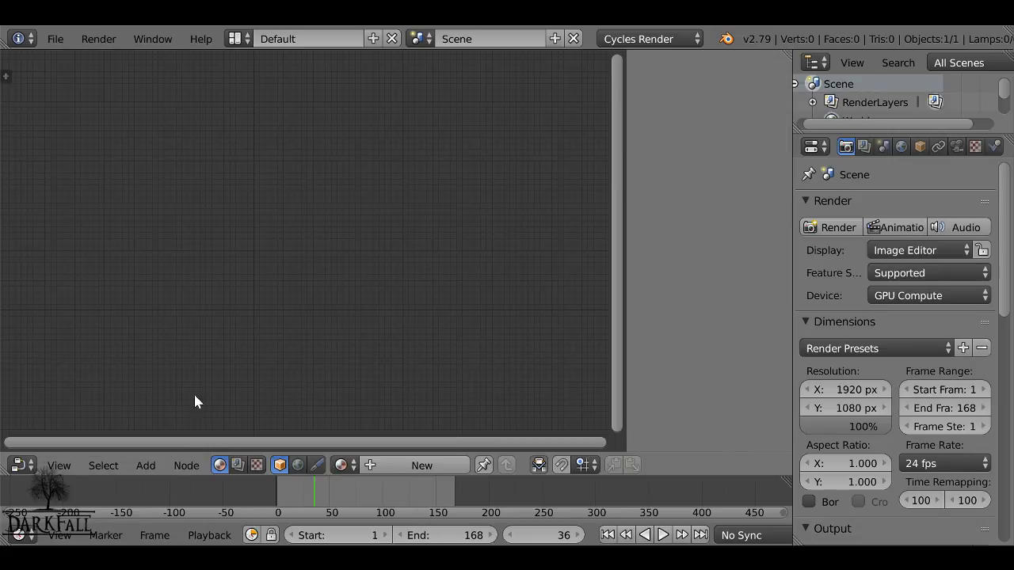
left_click(236, 464)
left_click_drag(350, 194, 299, 221)
left_click(366, 465)
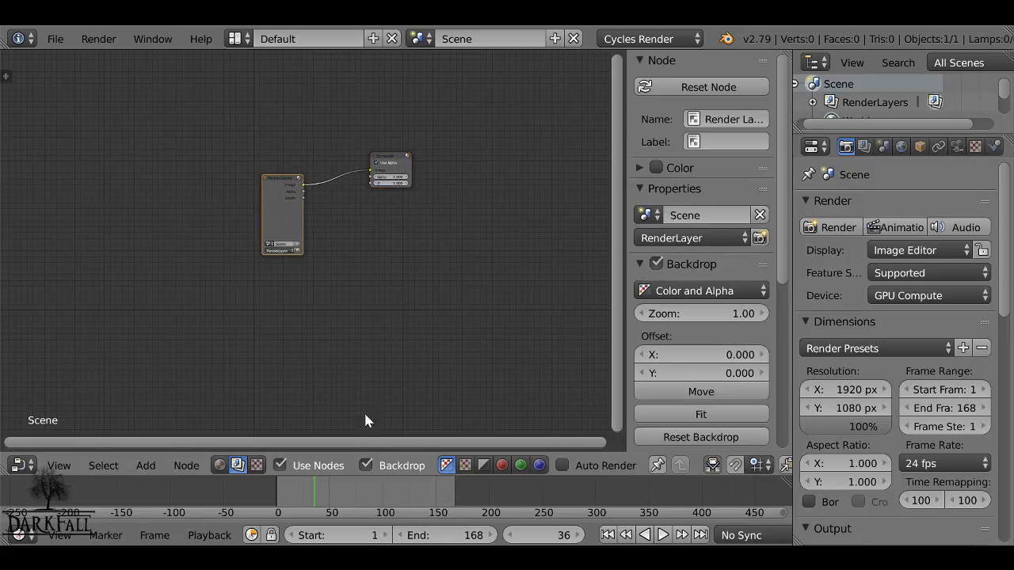
left_click(406, 159)
left_click(280, 195, "ctrl+shift")
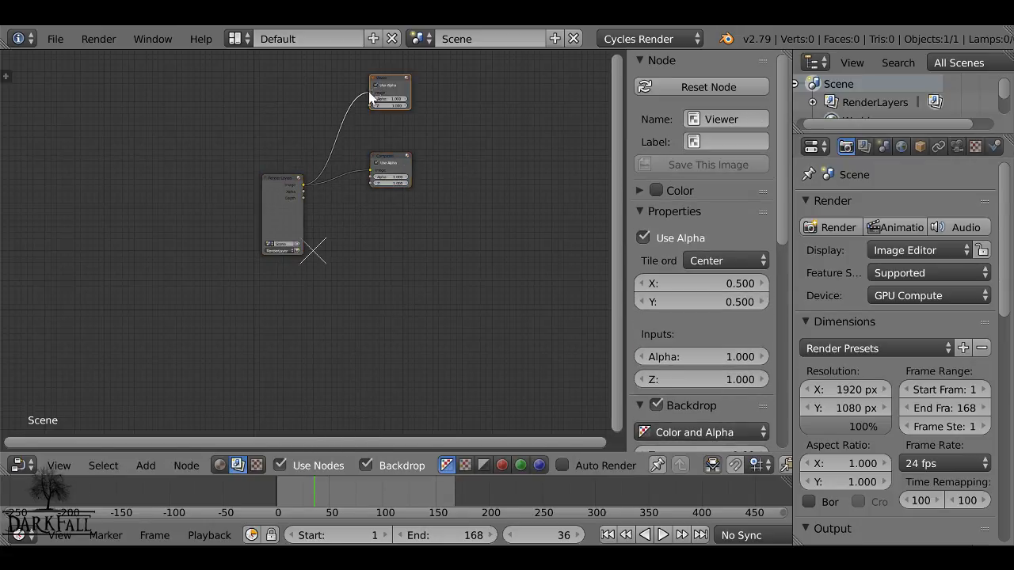
- Switch the Render Layers node's type to a Movie Clip input
left_click(278, 209)
key("shift+s")
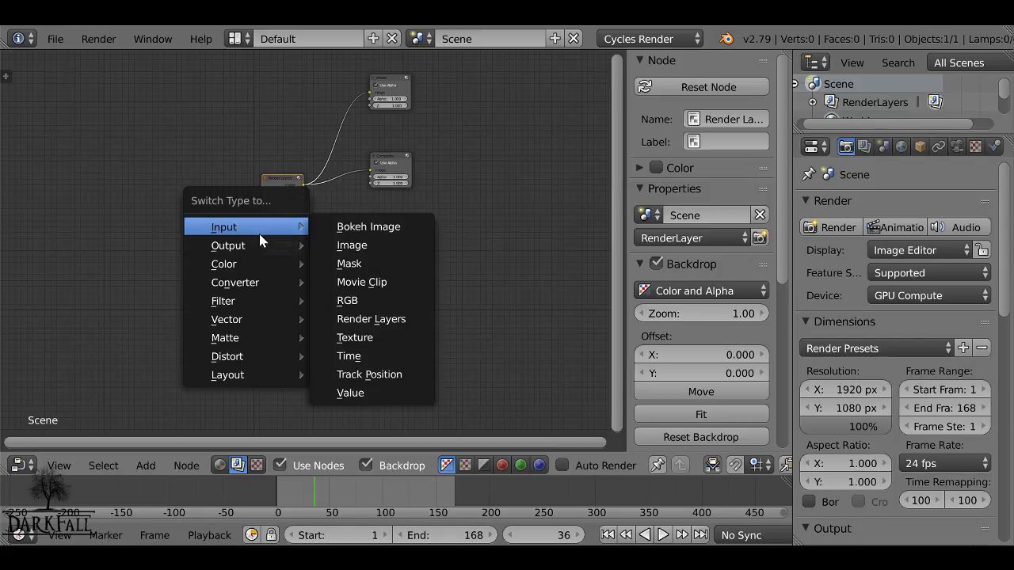
left_click(361, 282)
scroll(308, 237, "up", 2)
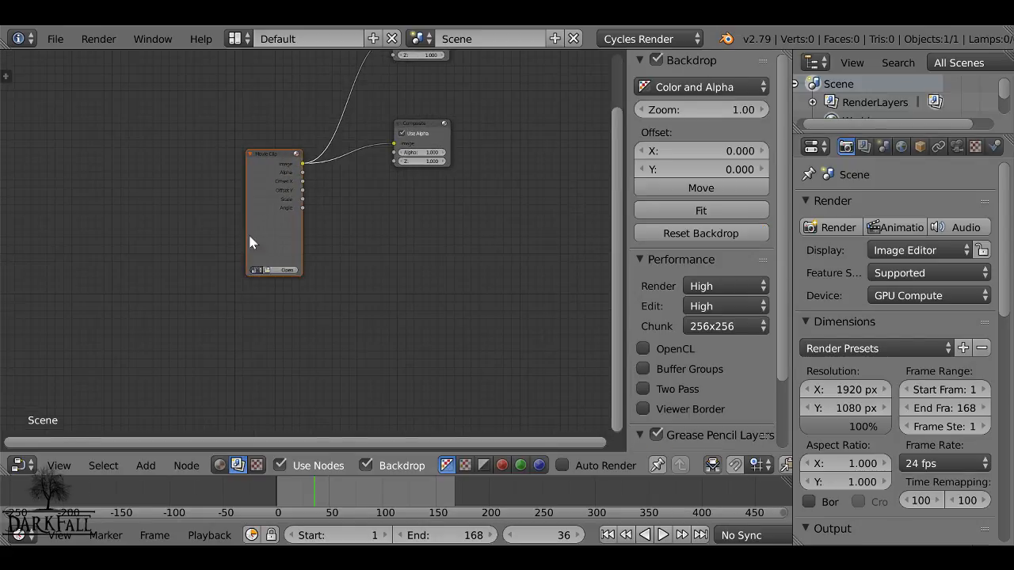
- Move the Movie Clip node away from the output nodes and load the Raw face clip into it
middle_click_drag(249, 234, 266, 207)
left_click_drag(264, 191, 153, 122)
middle_click_drag(196, 157, 241, 253)
scroll(198, 270, "up", 2)
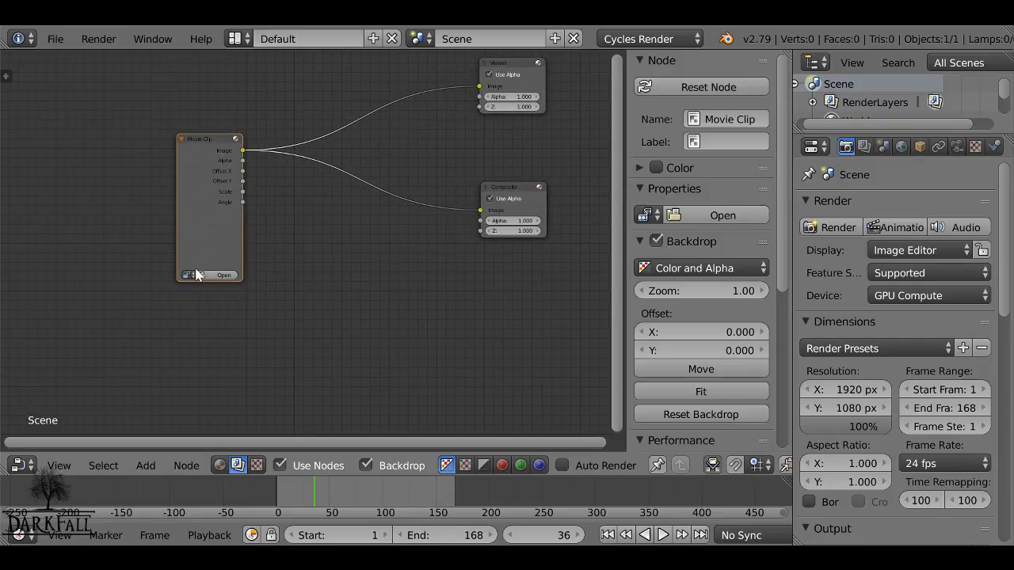
left_click(193, 274)
left_click(198, 295)
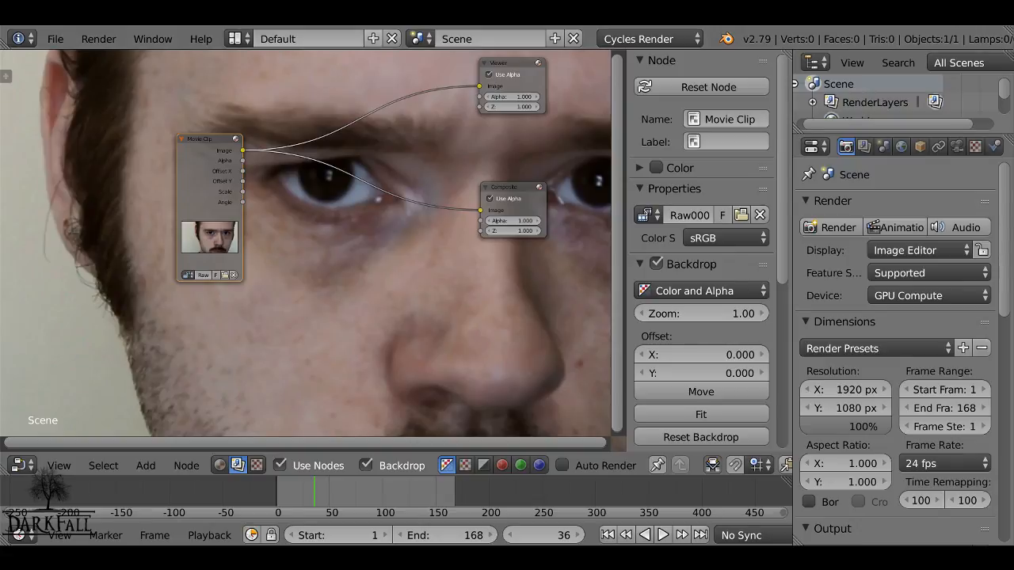
- Move the Movie Clip node farther from the output nodes and set the backdrop zoom to 0.33
scroll(303, 237, "down", 2)
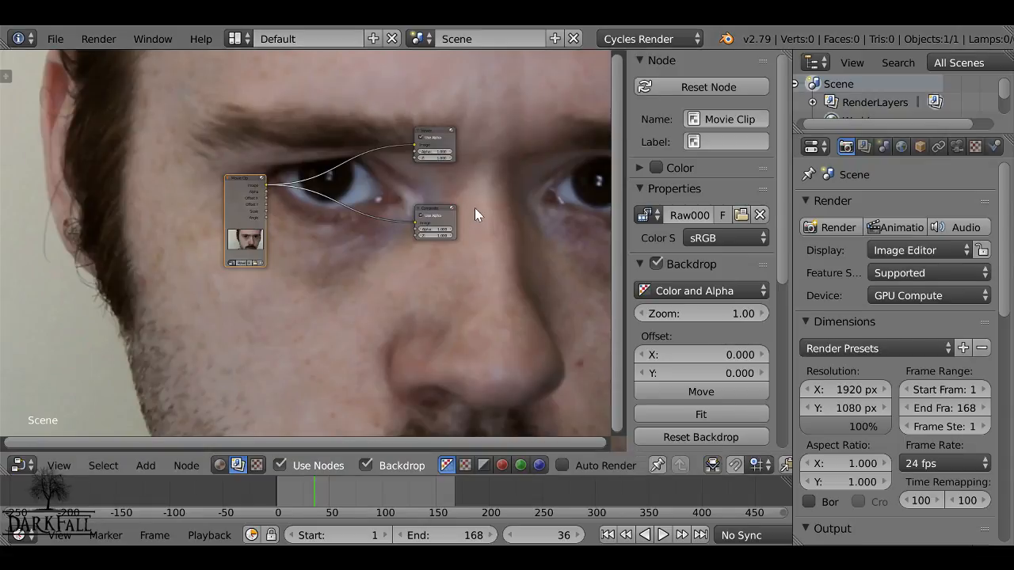
scroll(421, 202, "up", 2)
middle_click_drag(340, 208, 319, 251)
scroll(318, 250, "up", 1)
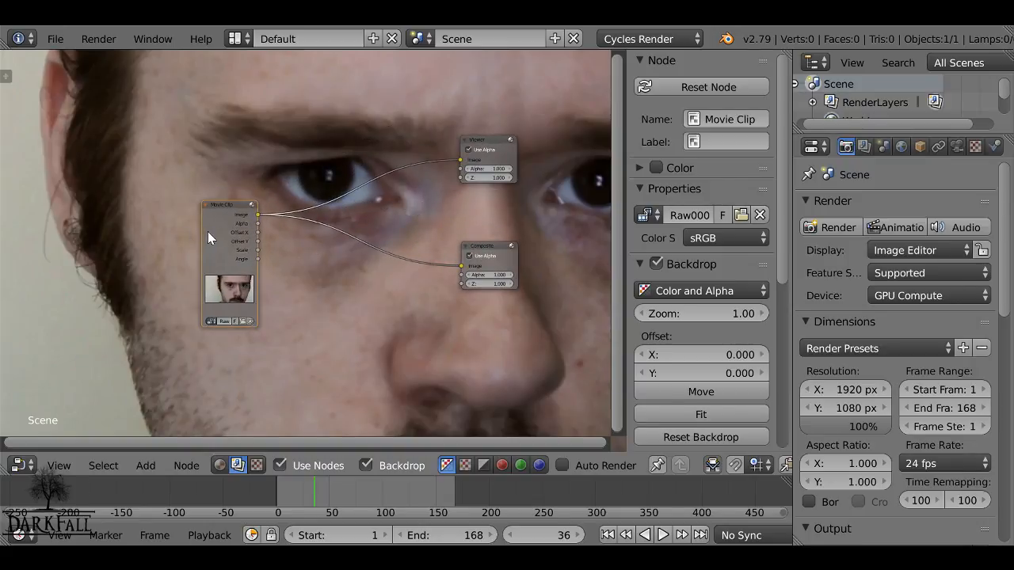
left_click_drag(208, 231, 116, 164)
scroll(261, 213, "up", 1)
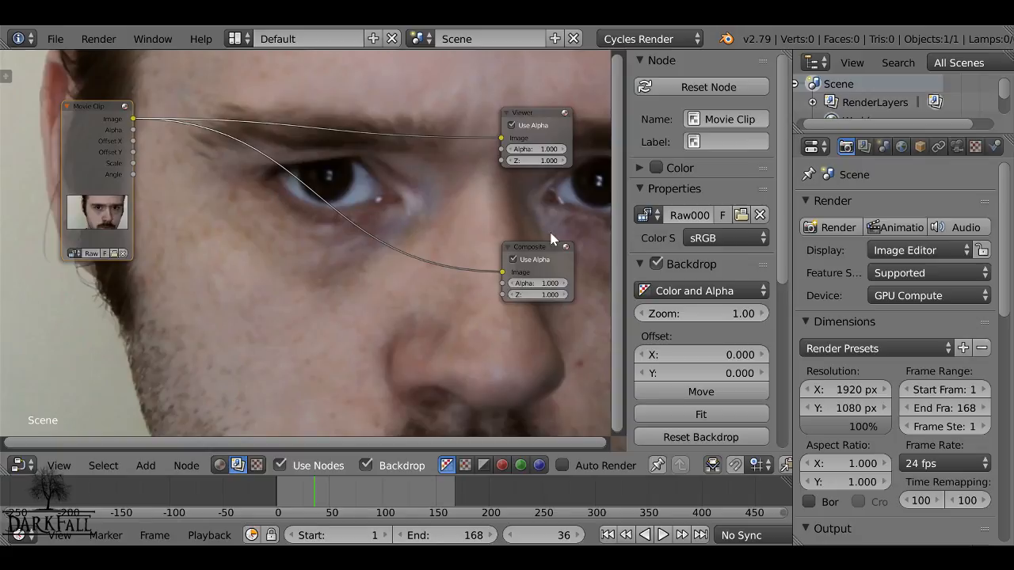
left_click_drag(720, 314, 668, 313)
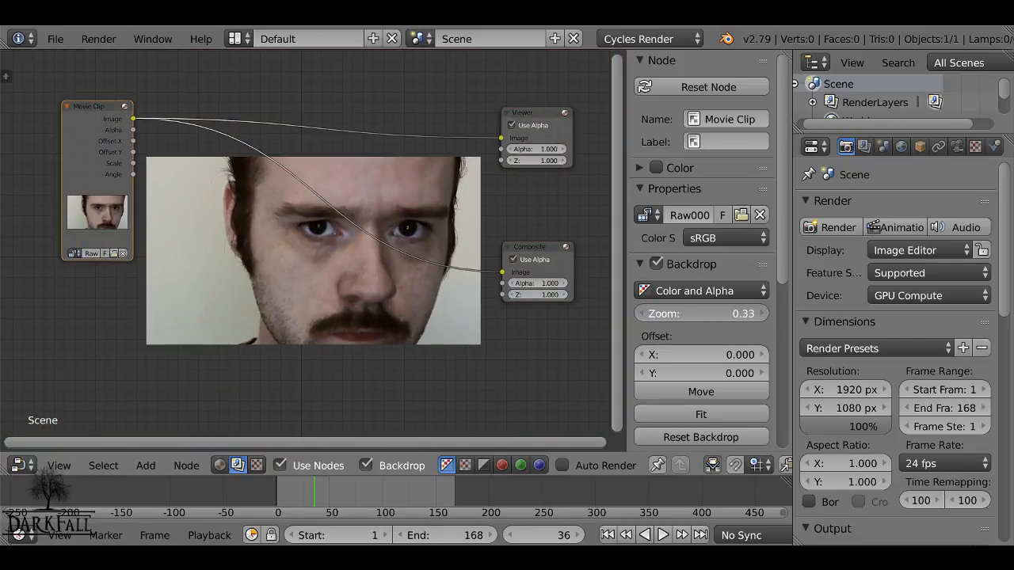
- Go to frame 1, insert a Mix node between Movie Clip and Composite, and keep the clip feeding the Viewer
scroll(366, 252, "up", 1)
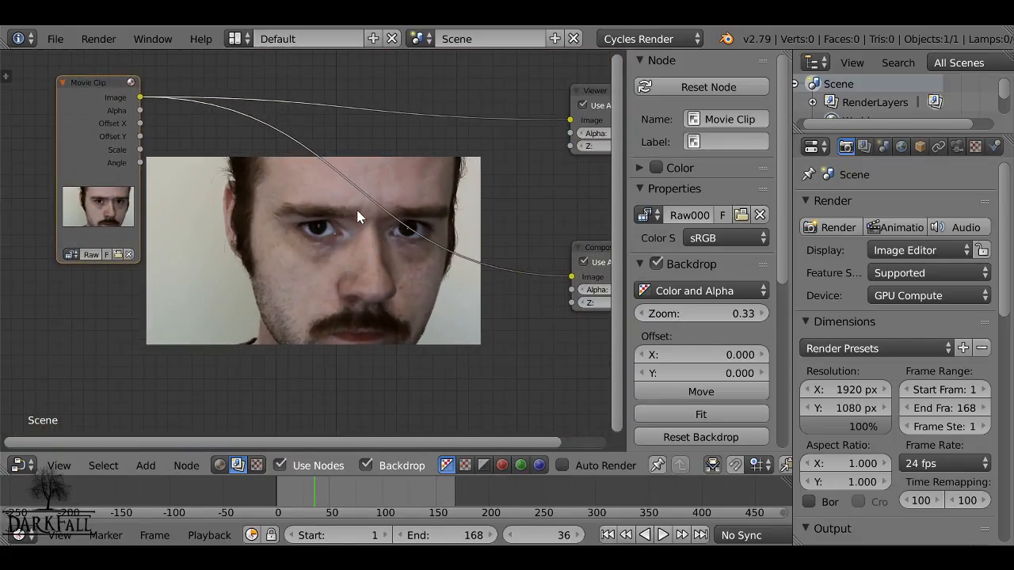
left_click(608, 535)
key("shift+a")
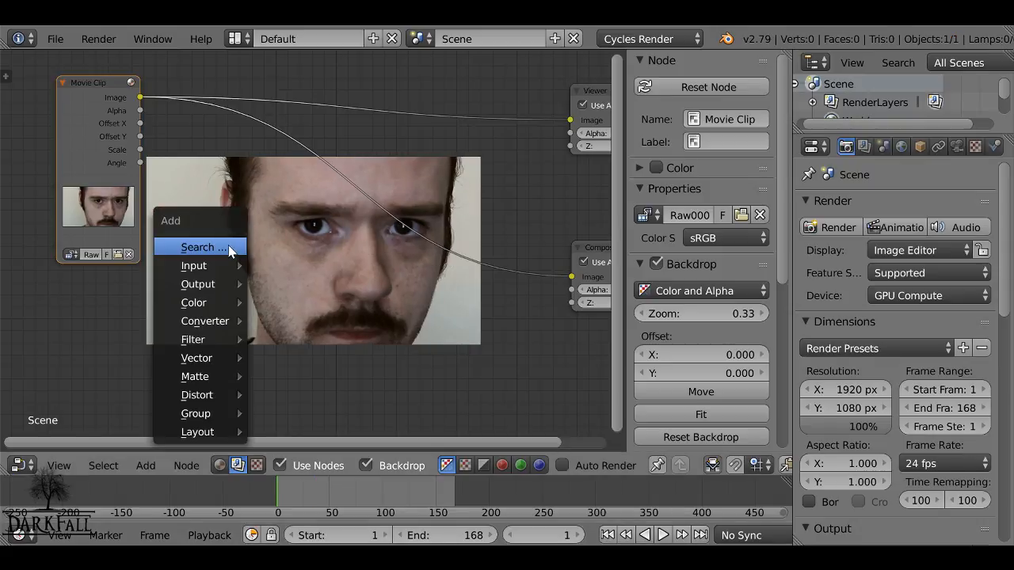
mouse_move(195, 303)
left_click(290, 242)
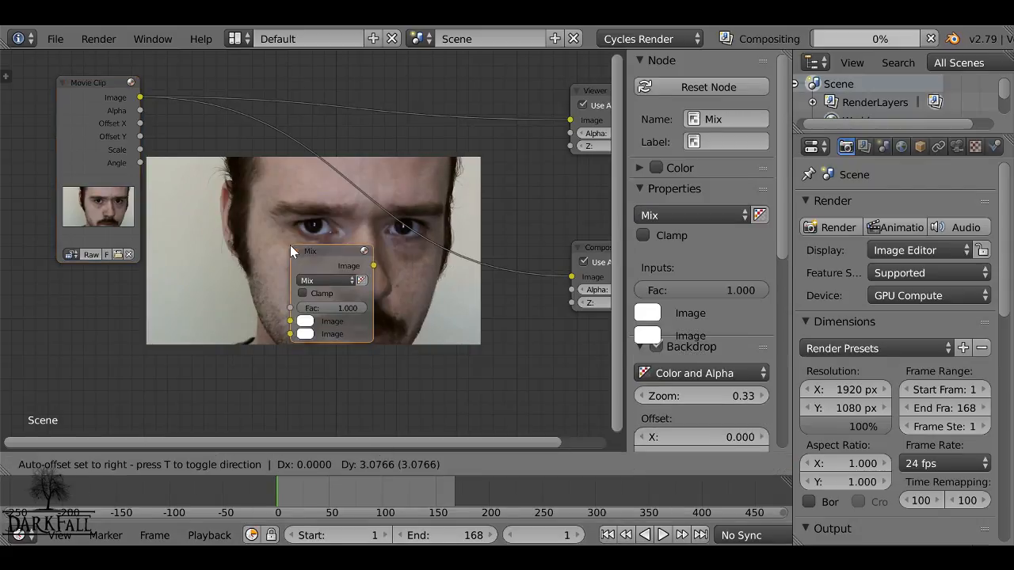
left_click(291, 157)
left_click(315, 165, "ctrl+shift")
left_click_drag(315, 160, 291, 72)
left_click_drag(108, 93, 569, 119)
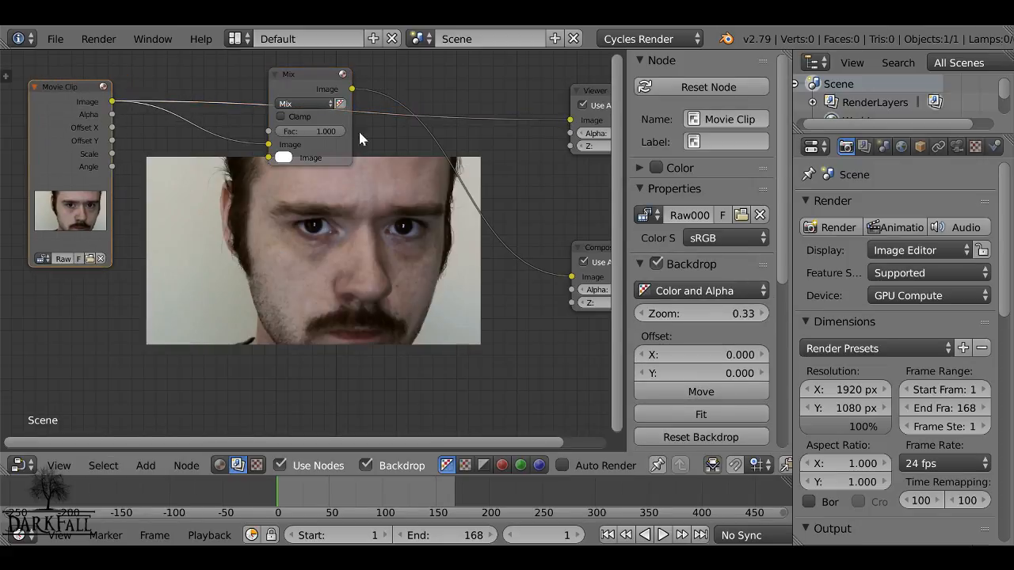
- Sample the pale wall beside the head as the Mix node's second image colour and preview the Mix in the Viewer
left_click(283, 158)
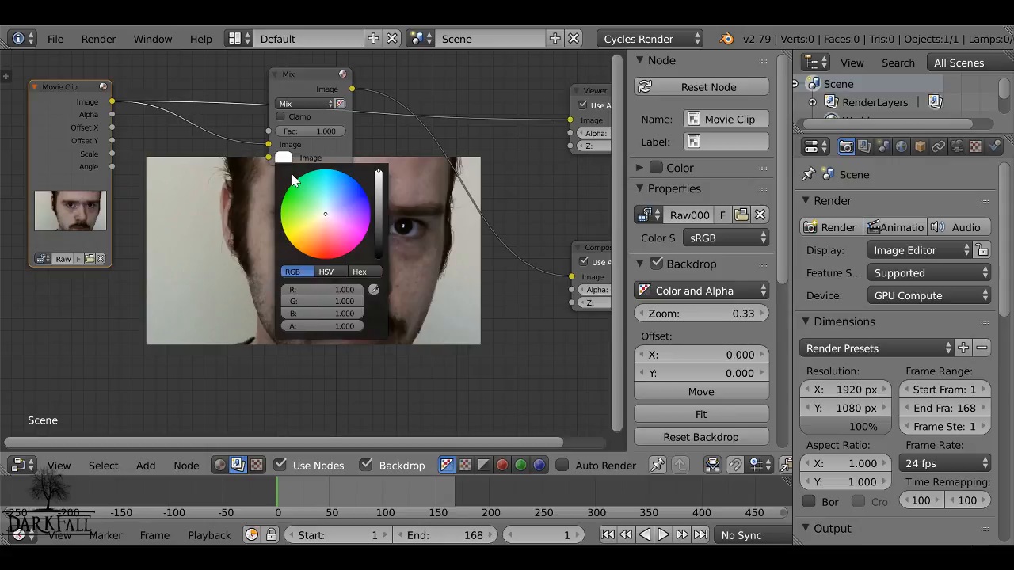
left_click(374, 291)
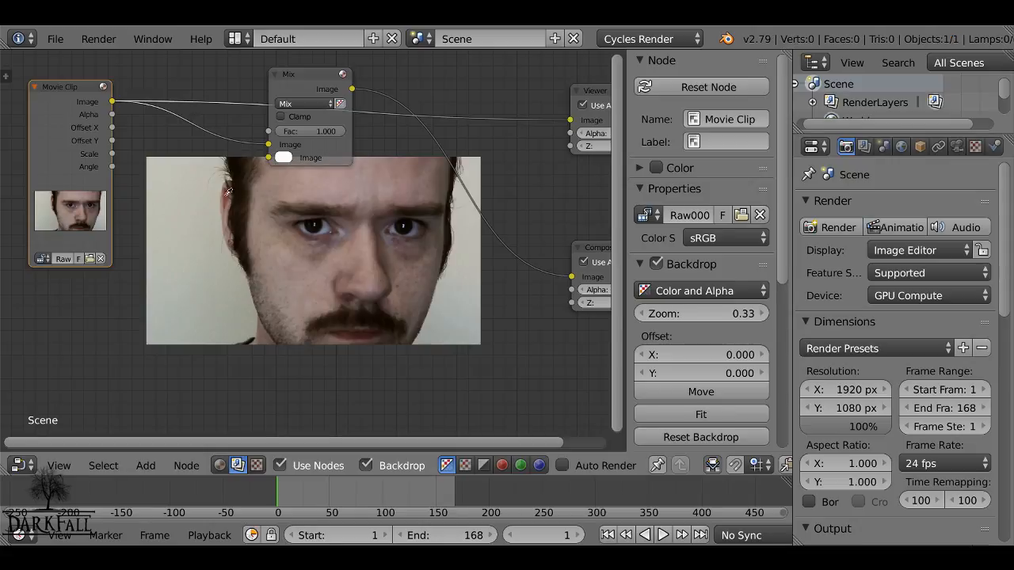
left_click(198, 172)
middle_click_drag(197, 173, 193, 118)
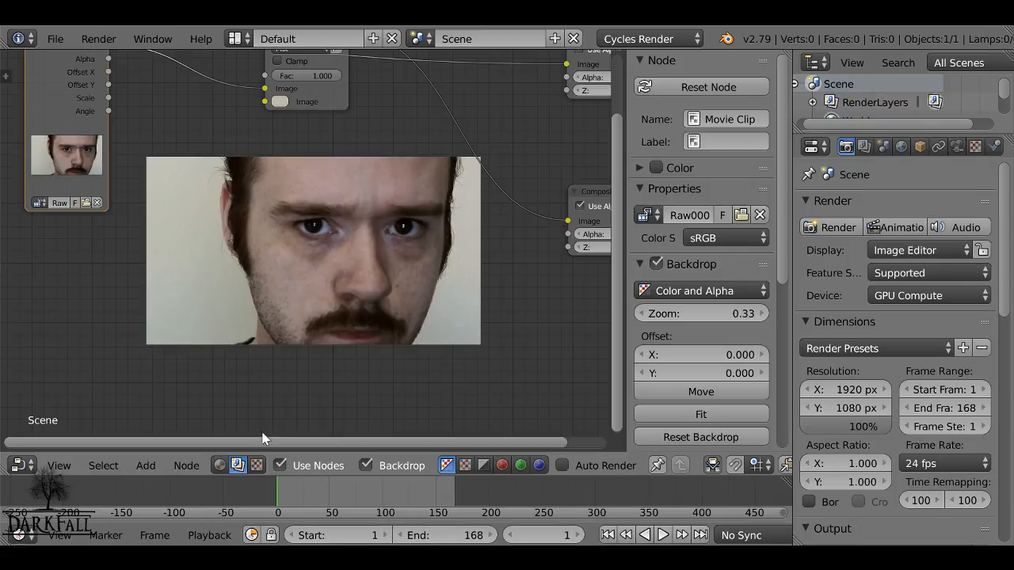
middle_click_drag(394, 237, 406, 345)
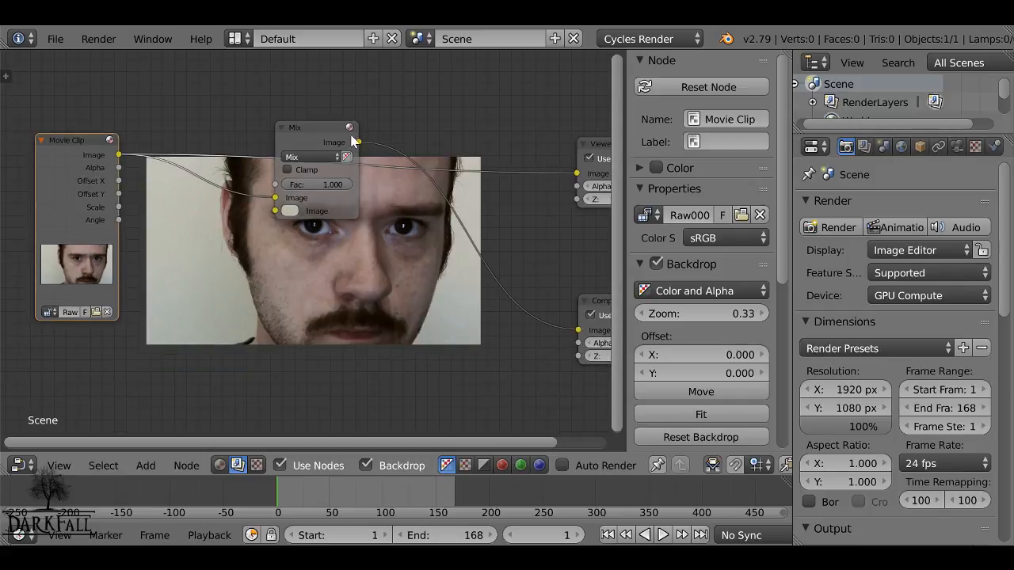
left_click(336, 136, "ctrl+shift")
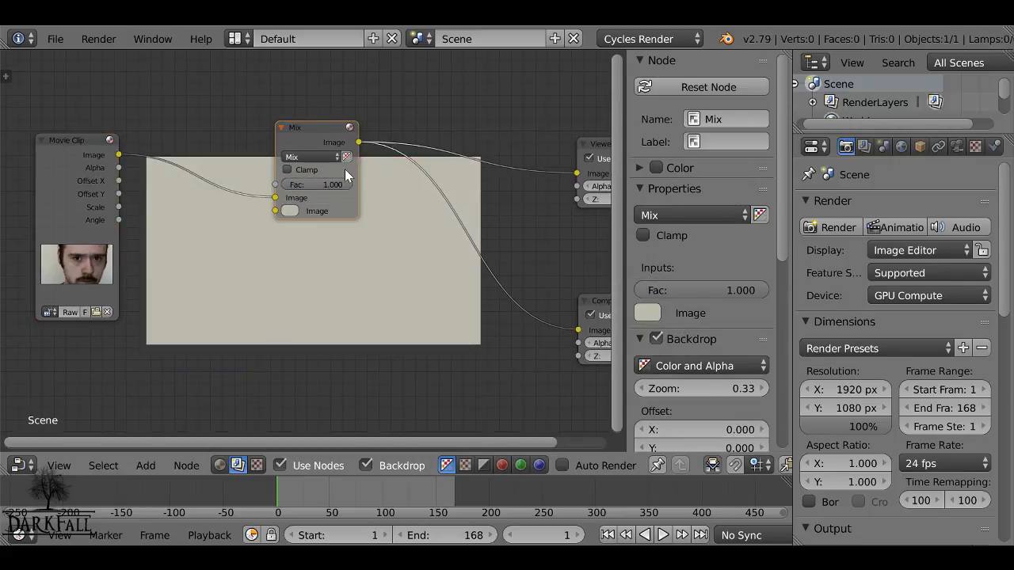
mouse_move(324, 137)
left_mouse_down()
mouse_move(333, 129)
mouse_move(318, 127)
left_mouse_up()
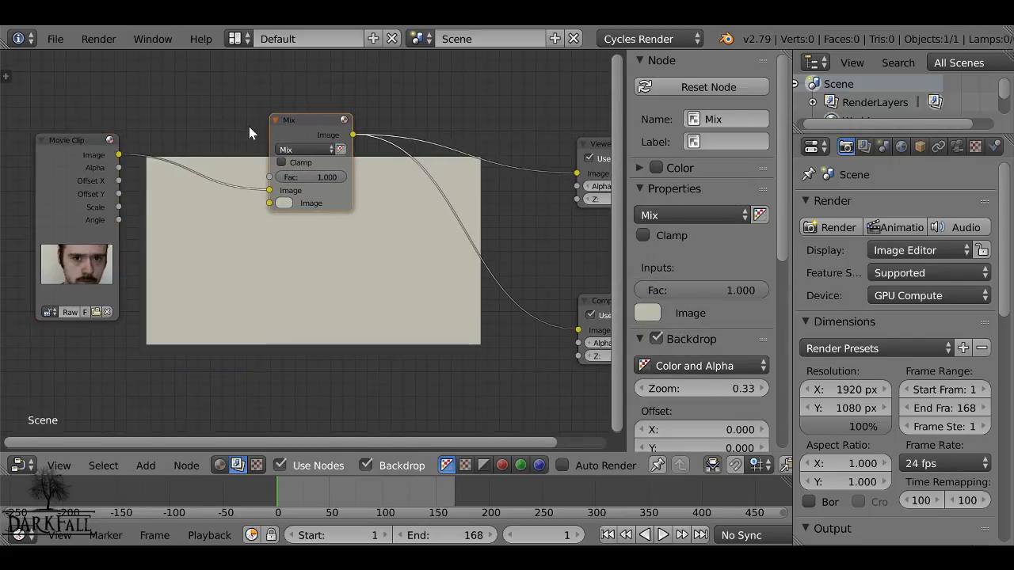
- Add a Mask input node and assign the Head1 mask to it
key("shift+a")
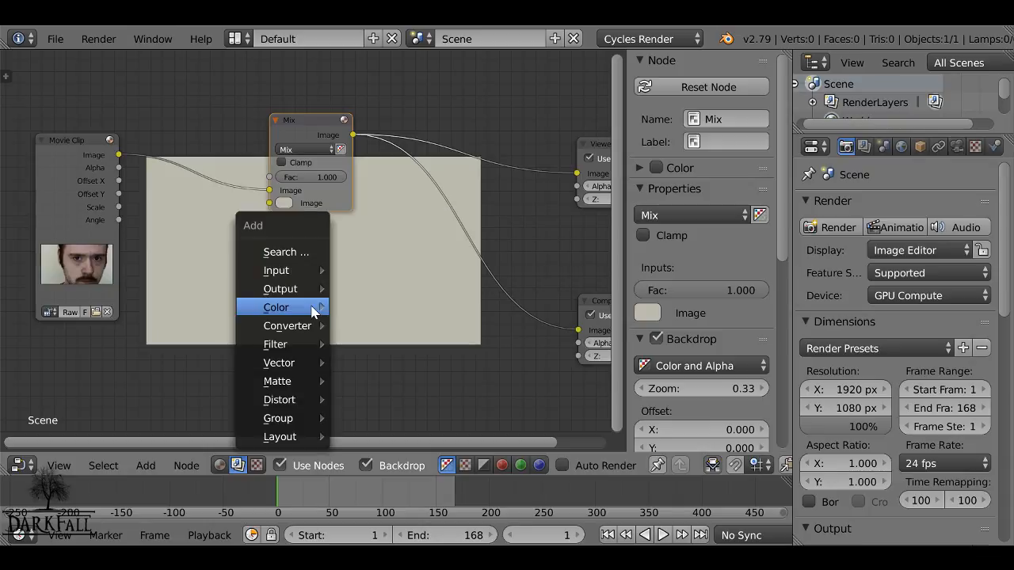
mouse_move(314, 311)
mouse_move(283, 270)
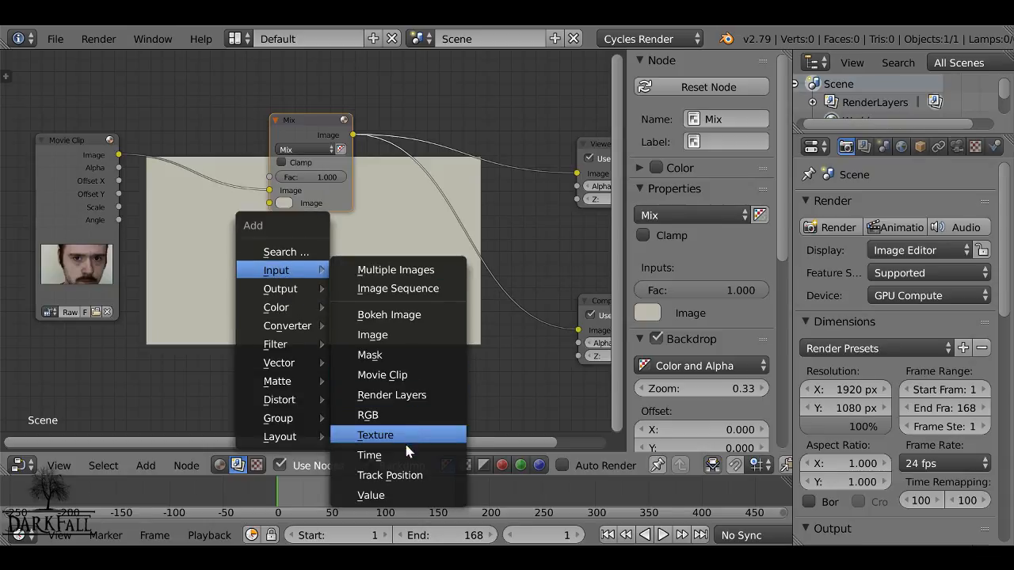
left_click(380, 355)
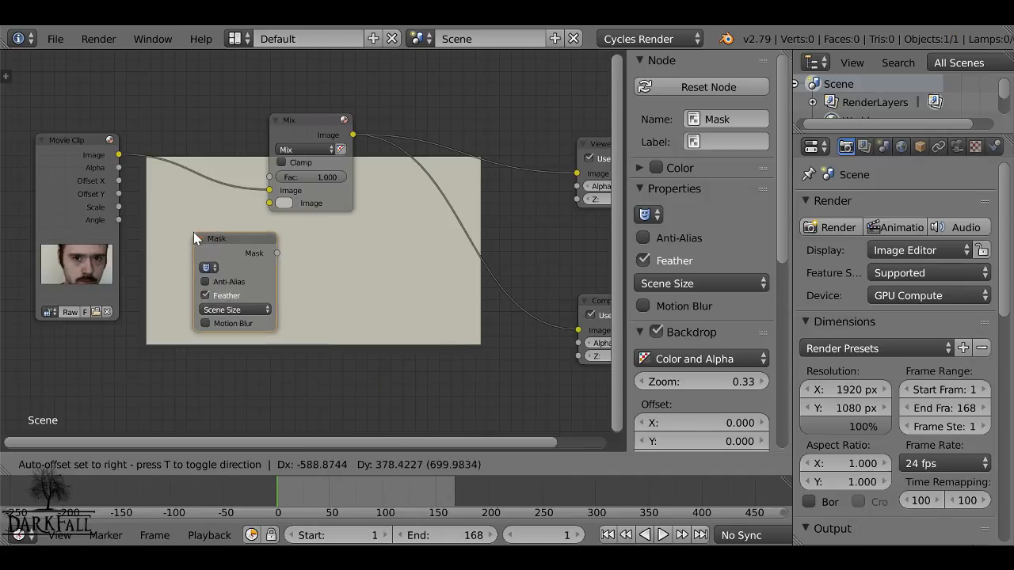
left_click(208, 269)
left_click(207, 268)
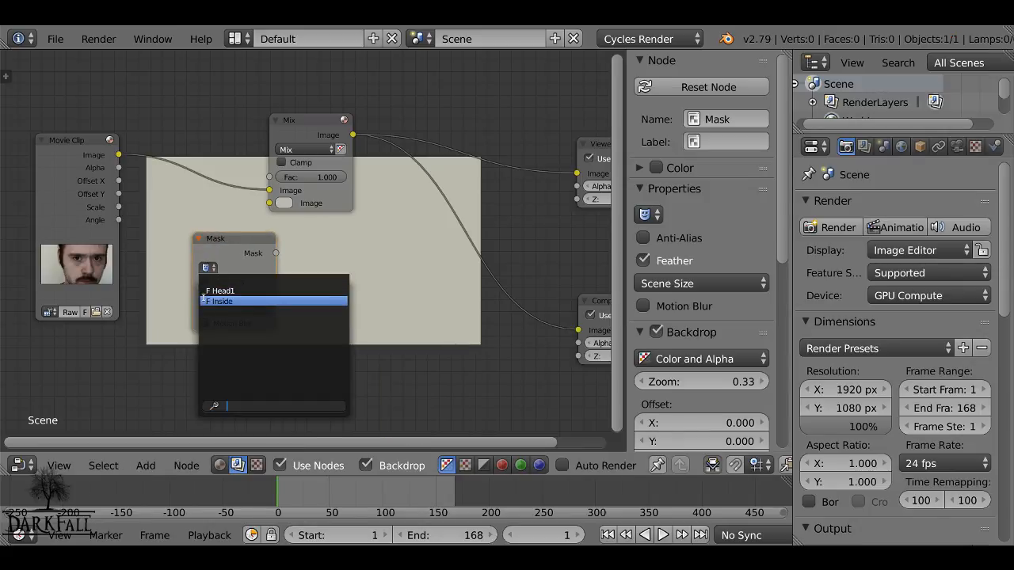
left_click(251, 292)
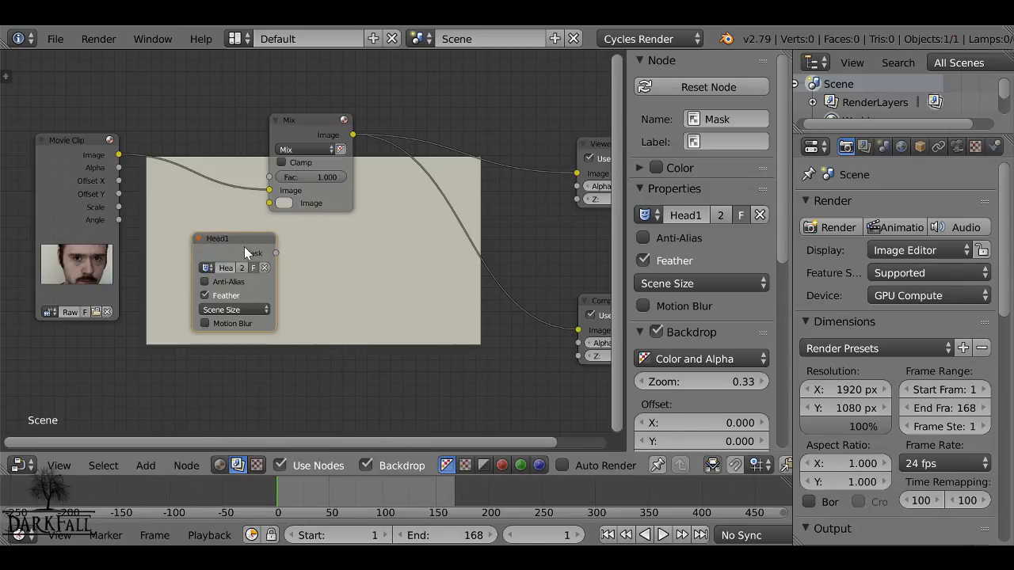
- Place the Head1 mask node above the Movie Clip node and connect its Mask output to the Mix node's Fac
left_click_drag(244, 246, 154, 436)
middle_click_drag(201, 142, 193, 213)
scroll(193, 213, "up", 1)
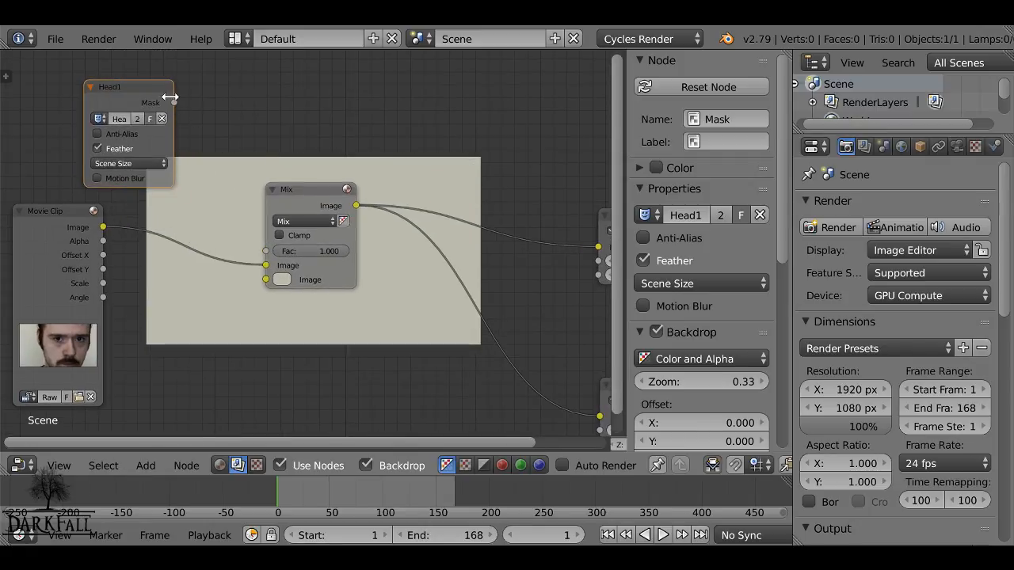
left_click_drag(174, 102, 265, 248)
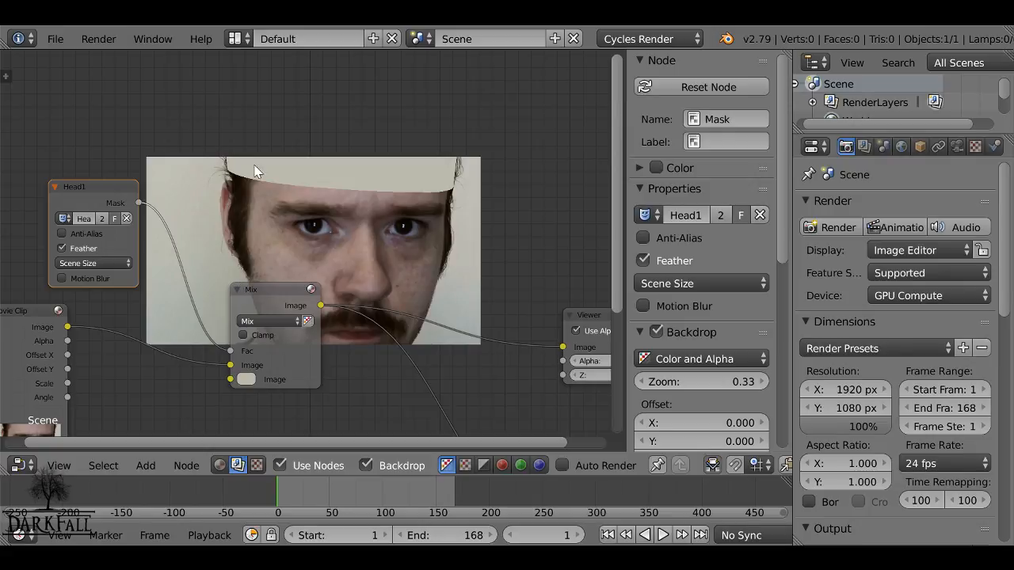
- Spread the Viewer, Composite and Mix nodes apart to make room for another node between them
key("shift+a")
middle_click_drag(335, 293, 172, 151)
left_click_drag(411, 183, 460, 144)
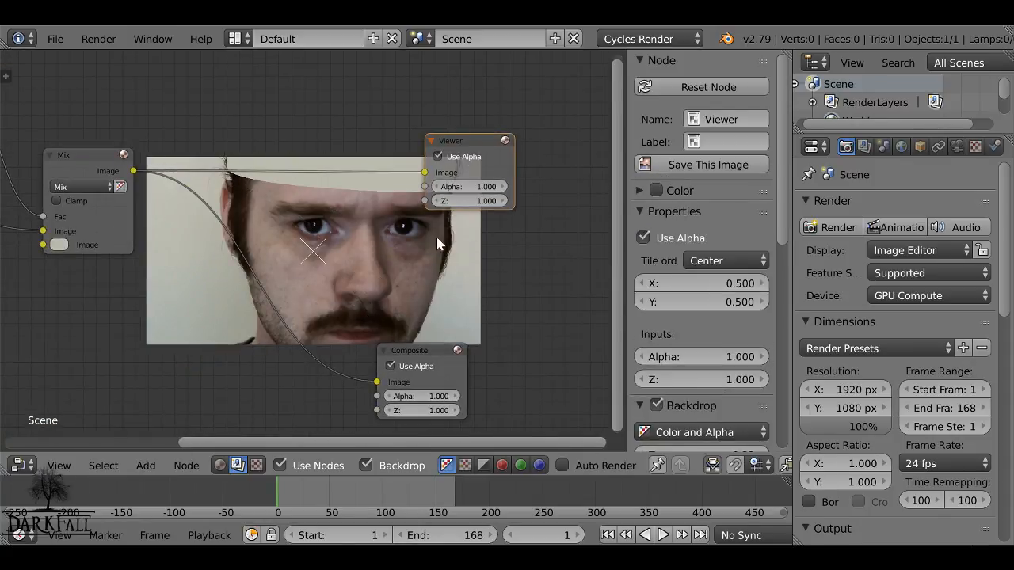
left_click_drag(411, 357, 462, 338)
middle_click_drag(135, 178, 250, 178)
left_click_drag(215, 154, 191, 142)
middle_click_drag(209, 174, 323, 181)
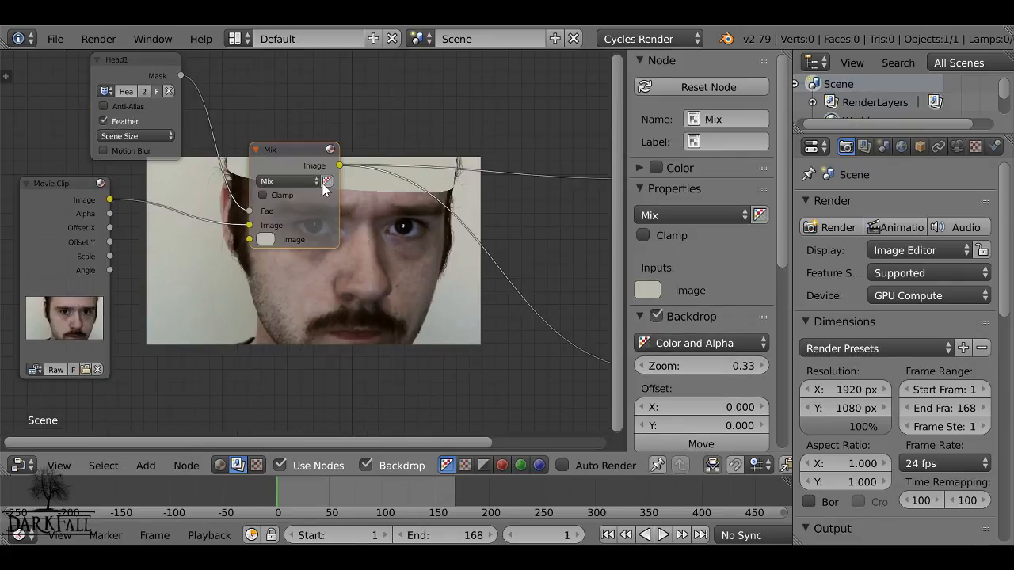
- Duplicate the Mix node, insert the copy between the first Mix and Composite, and send its output to the Viewer
key("shift+d")
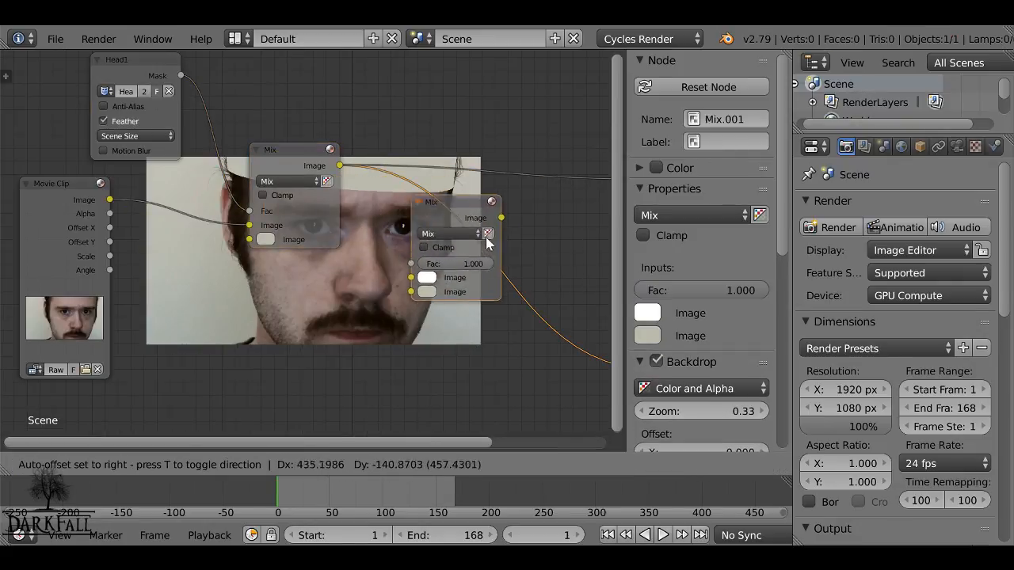
left_click(448, 312)
middle_click_drag(608, 315, 393, 244)
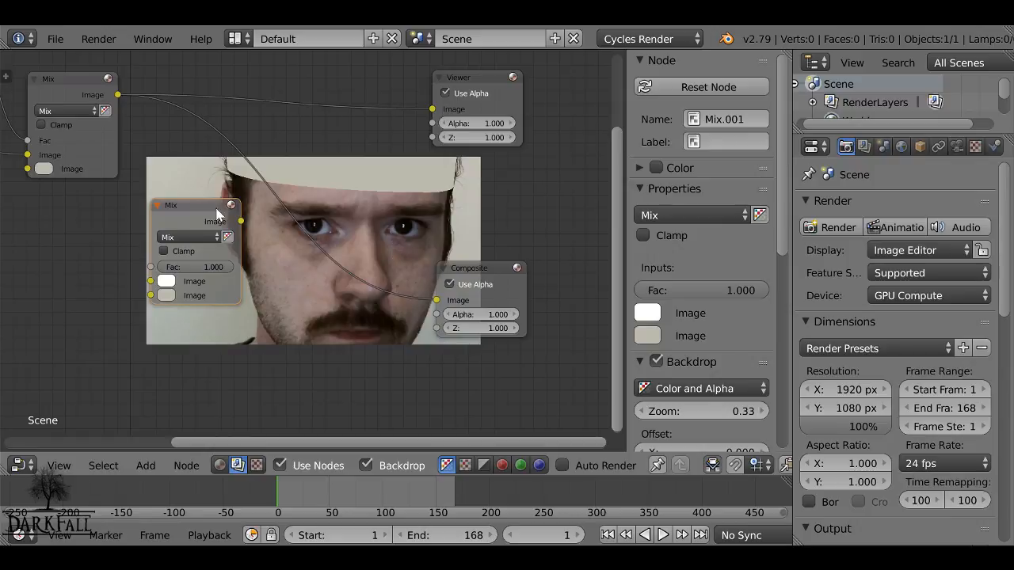
left_click_drag(217, 213, 273, 189)
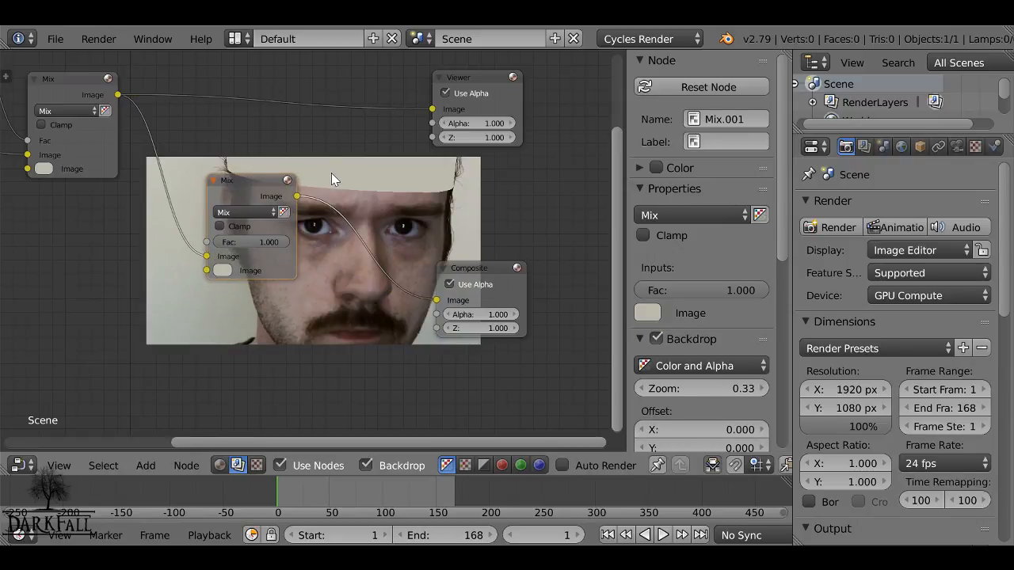
left_click(276, 190, "ctrl+shift")
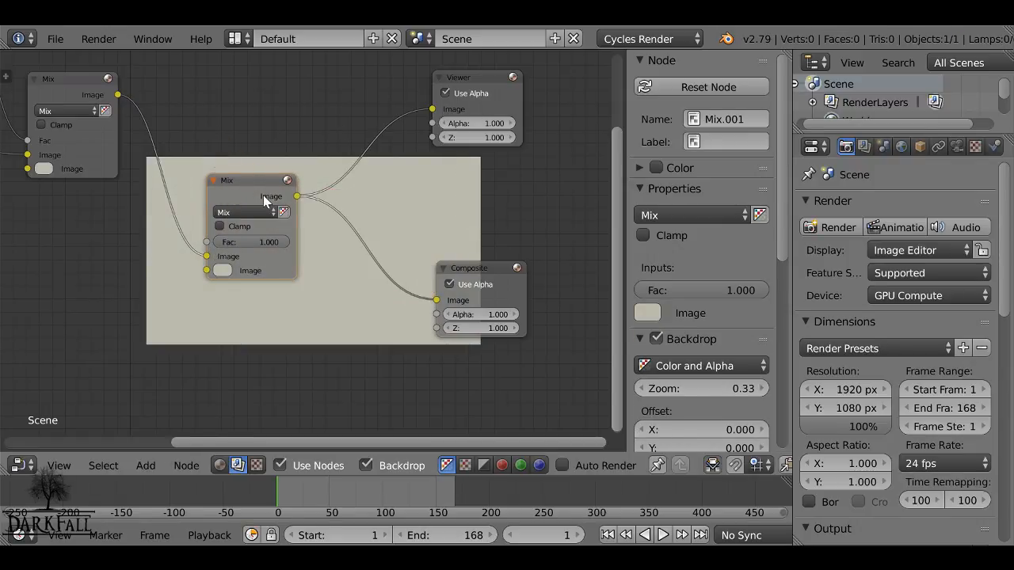
- Reposition the second Mix node and connect the Movie Clip's Image output to its second image input
left_click_drag(263, 195, 255, 109)
middle_click_drag(140, 171, 336, 195)
scroll(338, 194, "down", 2)
left_click_drag(416, 128, 416, 153)
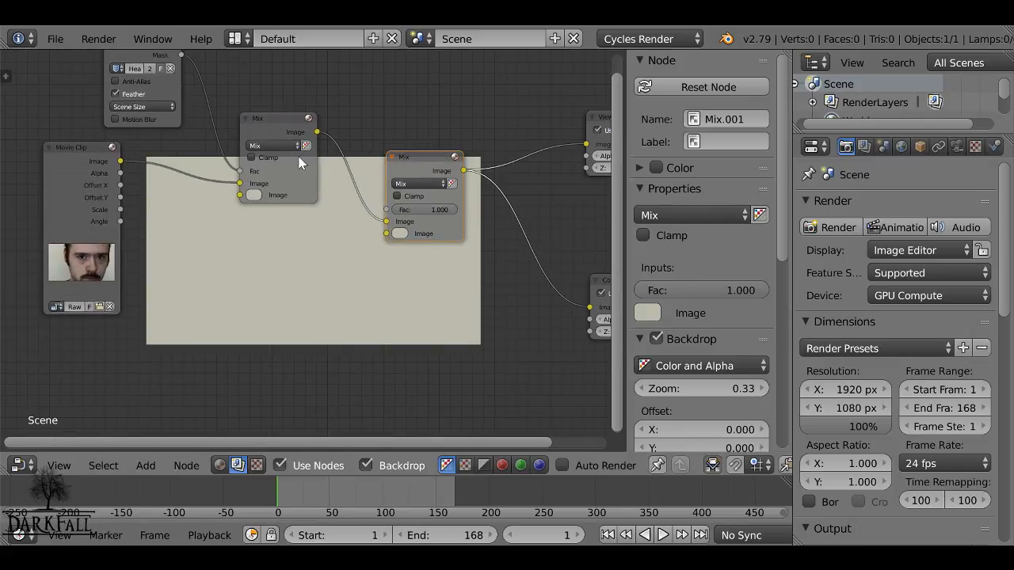
left_click_drag(77, 164, 387, 234)
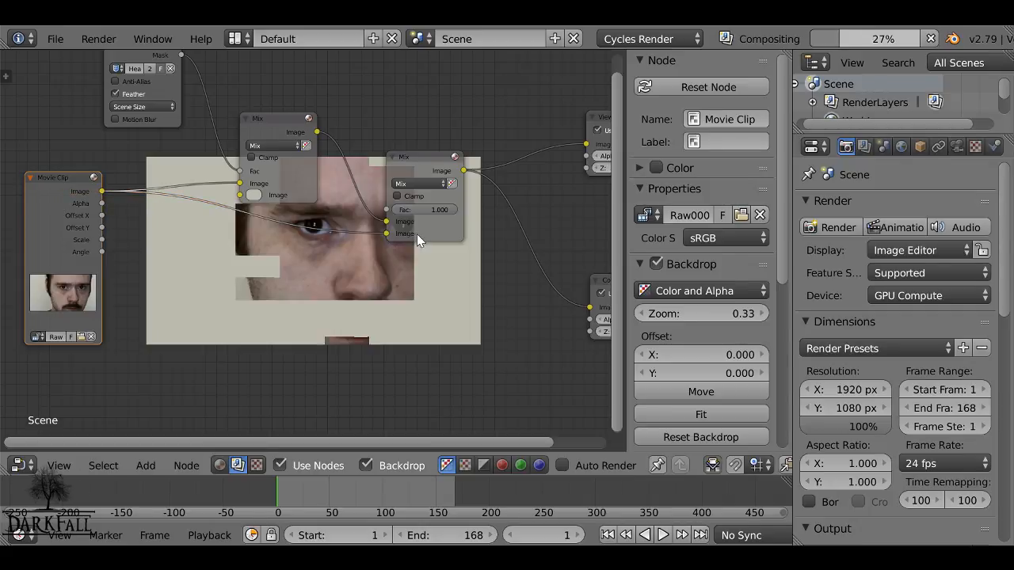
middle_click_drag(396, 241, 343, 161)
- Duplicate the Head1 mask node, assign the Inside mask to the copy, and connect it to the second Mix node's Fac
key("shift+a")
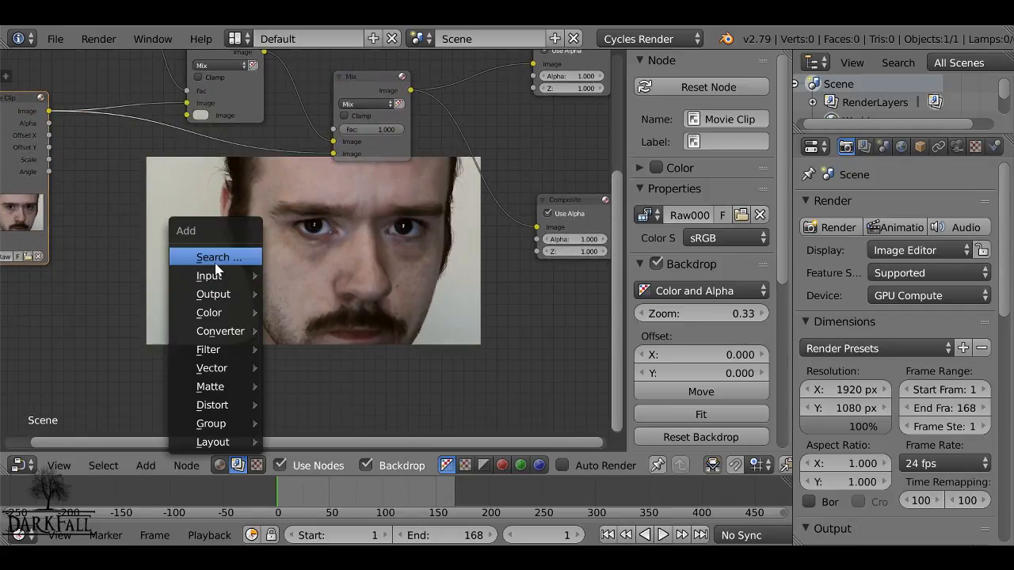
mouse_move(199, 282)
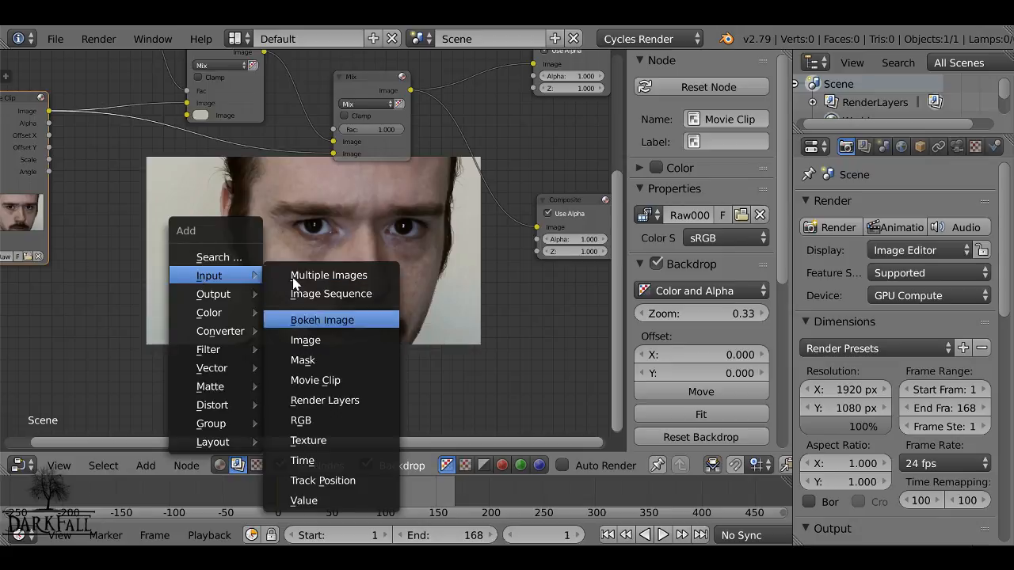
middle_click_drag(287, 189, 281, 320)
left_click_drag(99, 108, 93, 105)
key("shift+d")
left_click(304, 93)
scroll(306, 87, "up", 1)
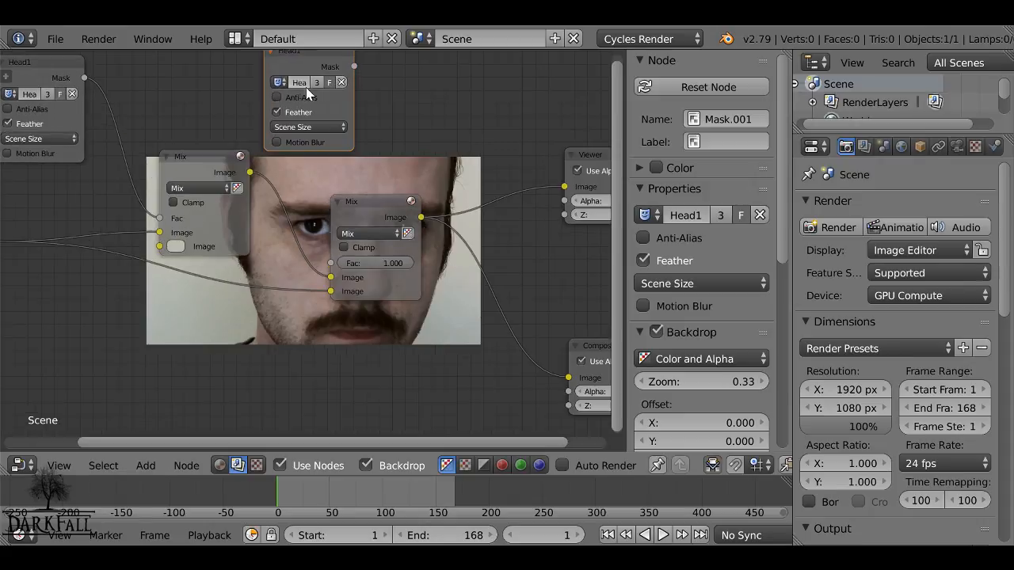
left_click(279, 83)
left_click(295, 116)
left_click_drag(356, 67, 331, 263)
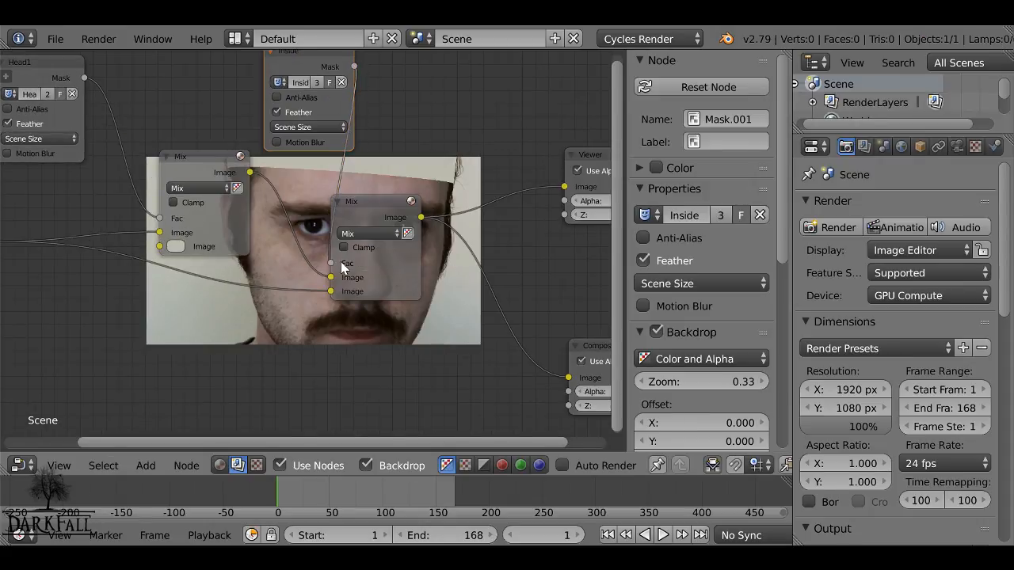
- Disconnect the Movie Clip's image from the second Mix node's second image input
middle_click_drag(346, 267, 263, 73)
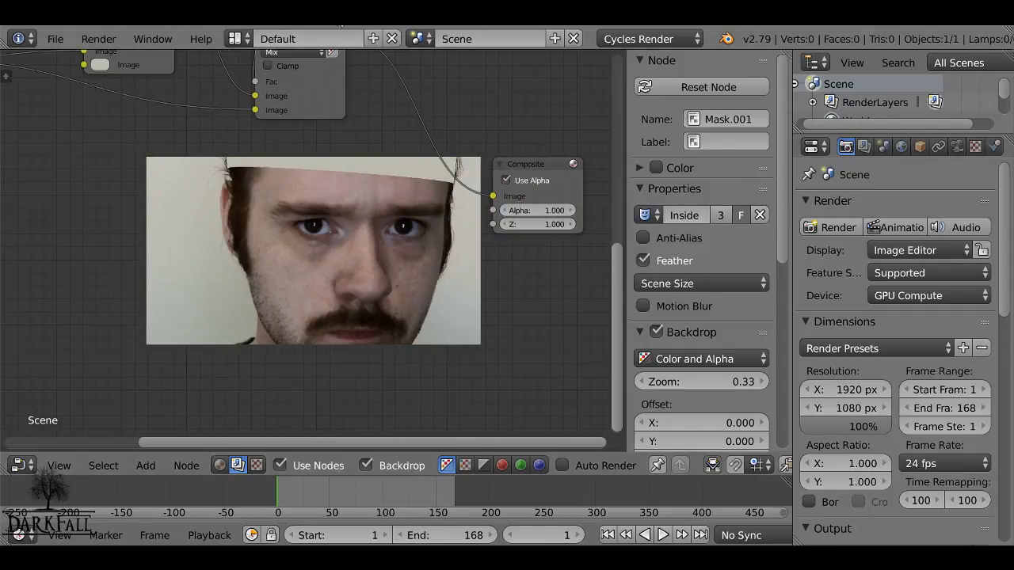
middle_click_drag(185, 111, 287, 160)
left_click_drag(356, 159, 299, 168)
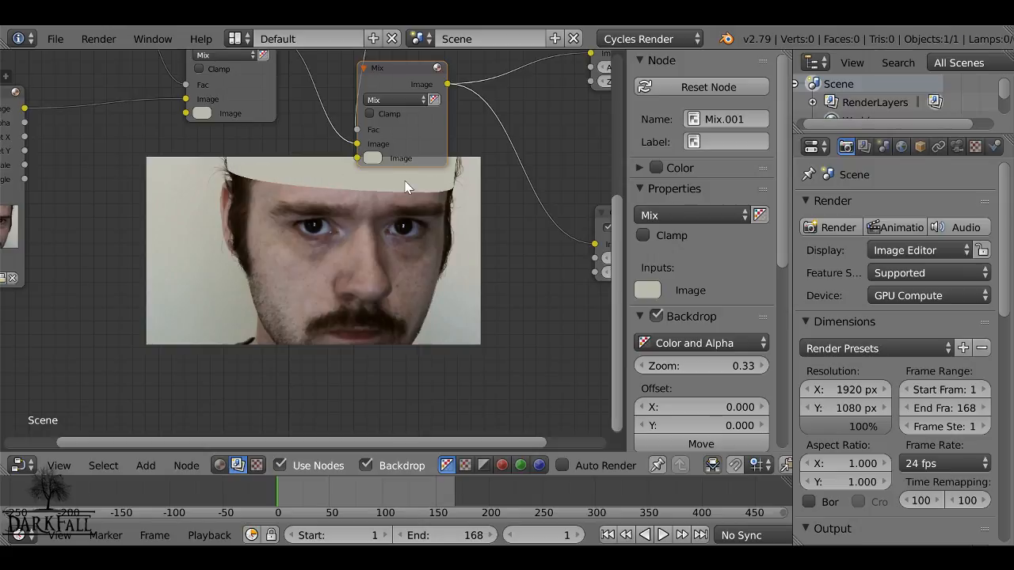
middle_click_drag(372, 162, 337, 229)
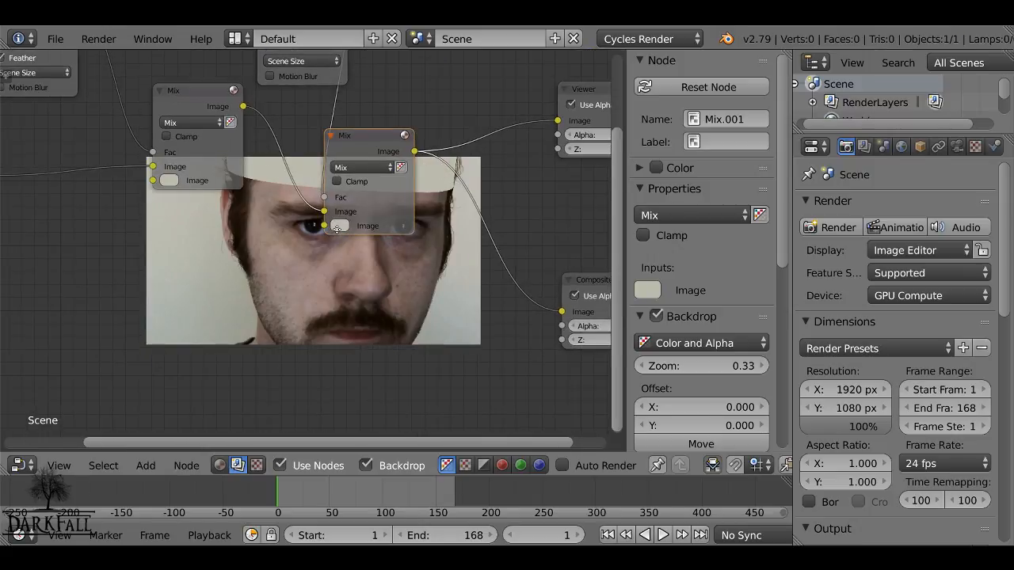
- Examine the Inside mask over the footage in the Movie Clip Editor and return to the Node Editor
left_click(22, 465)
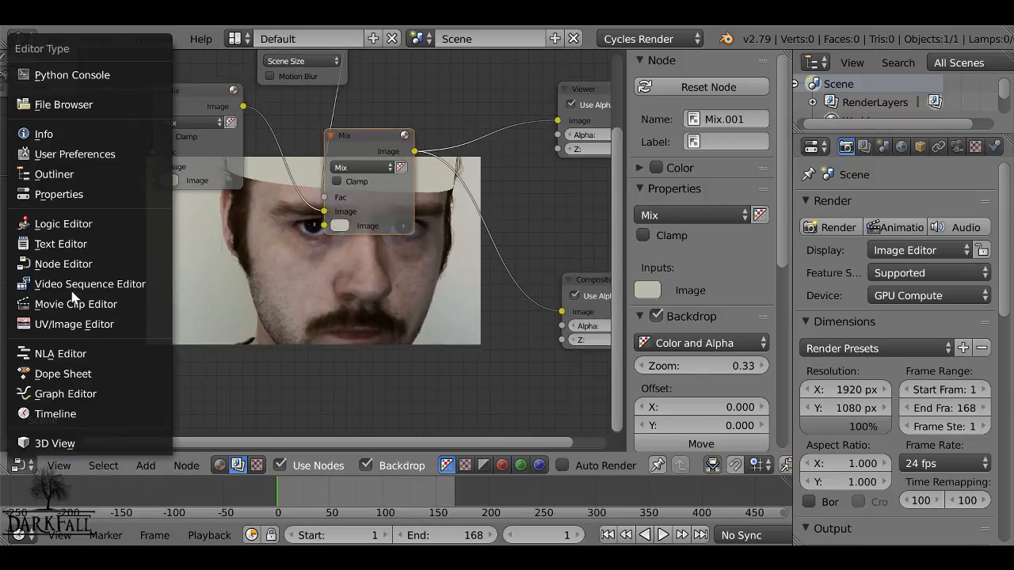
left_click(127, 308)
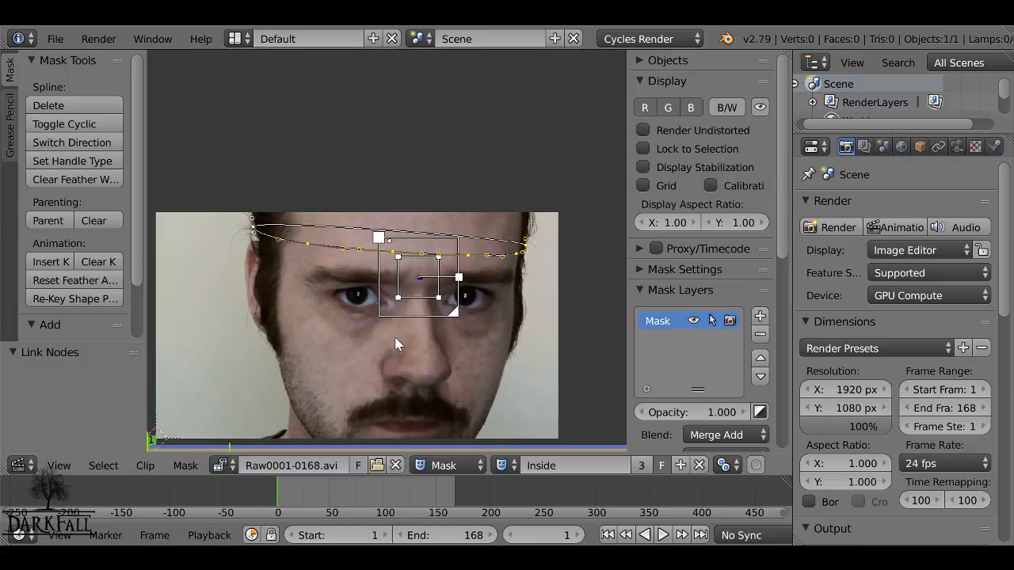
left_click(19, 465)
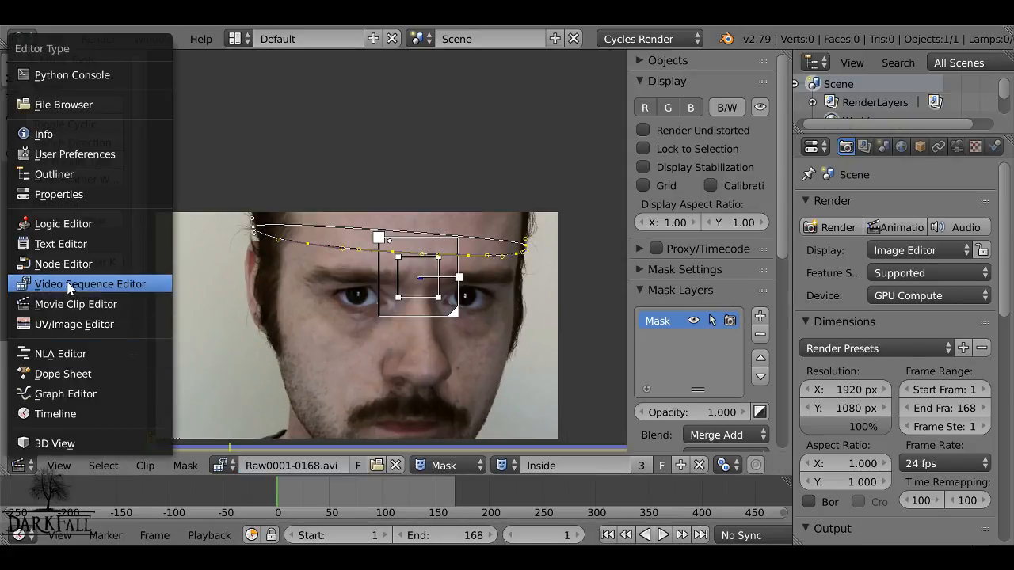
left_click(76, 263)
- Add an image input node that loads blood2.png from the bookmarked Textures folder, below the Mix nodes
scroll(310, 209, "up", 3)
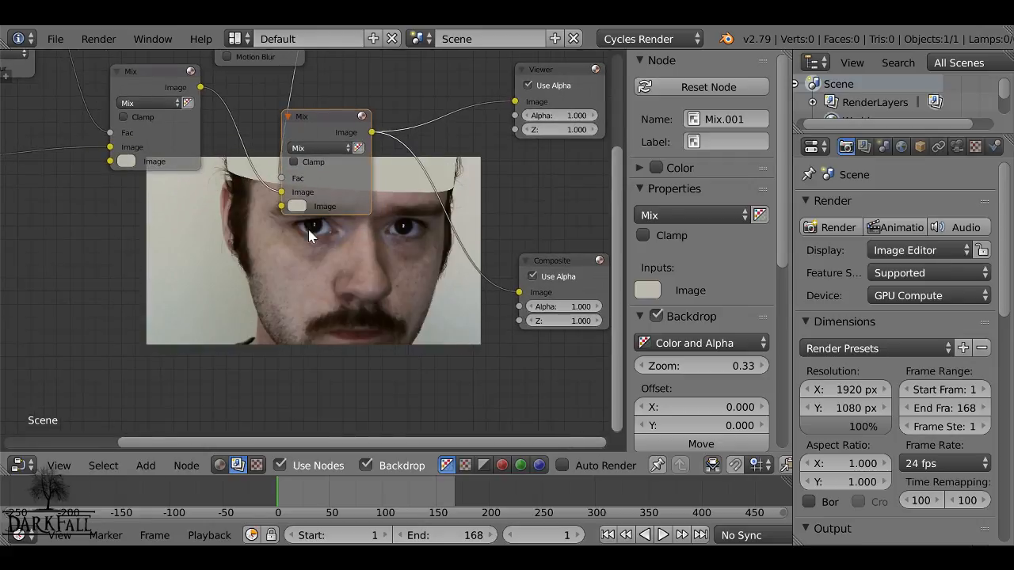
key("shift+a")
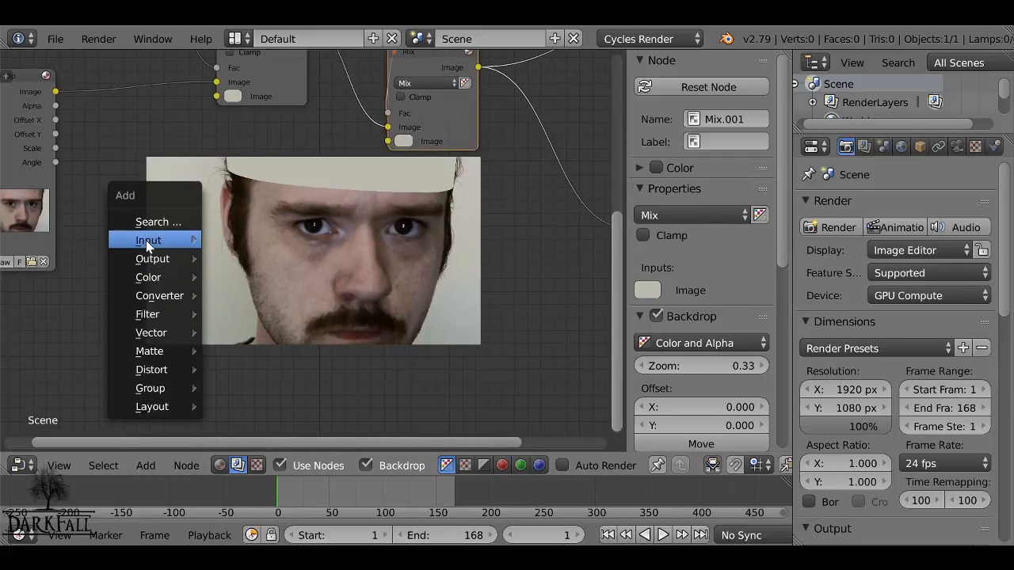
mouse_move(146, 244)
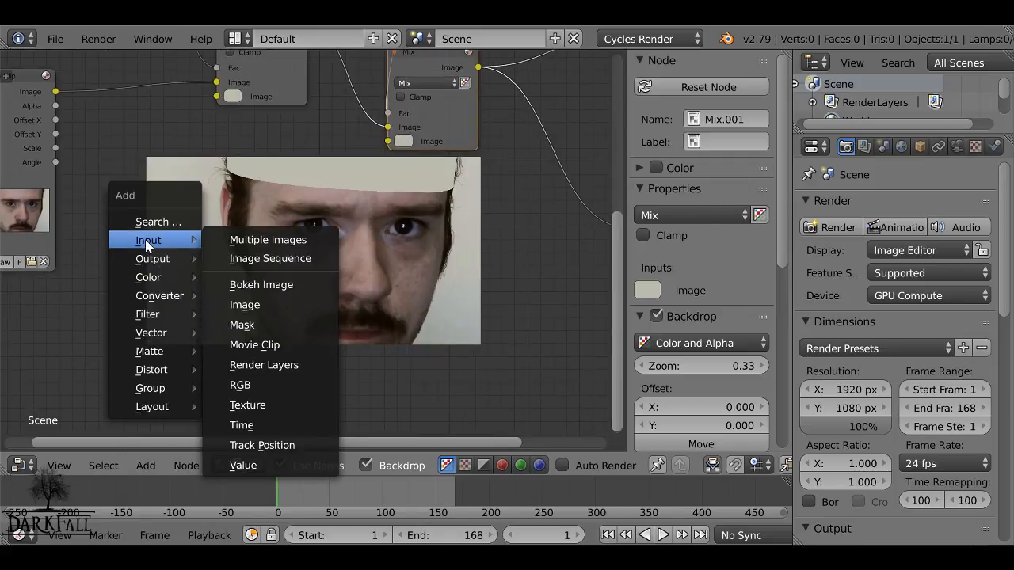
left_click(253, 265)
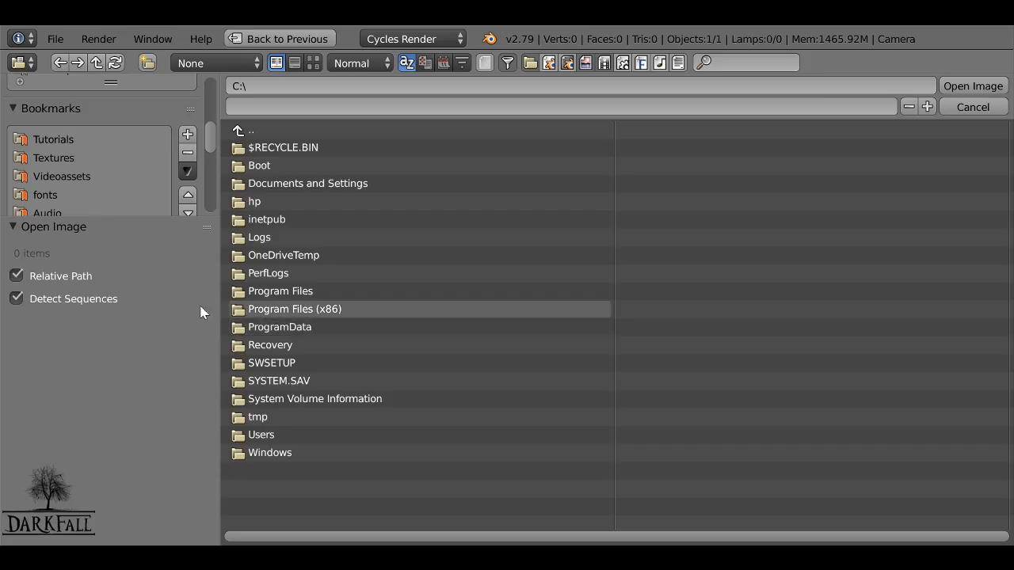
left_click(68, 157)
scroll(516, 198, "down", 5)
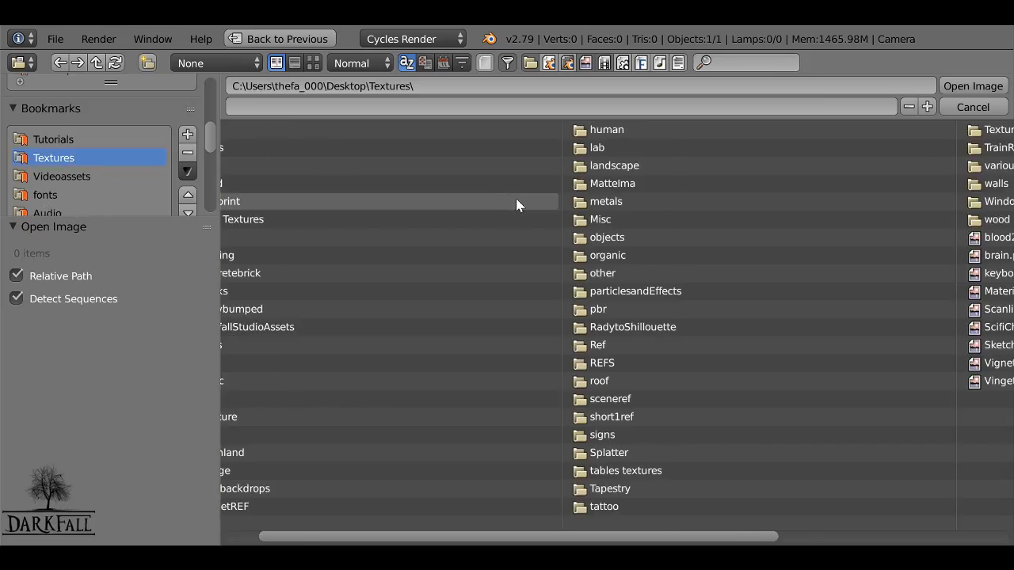
scroll(693, 301, "down", 2)
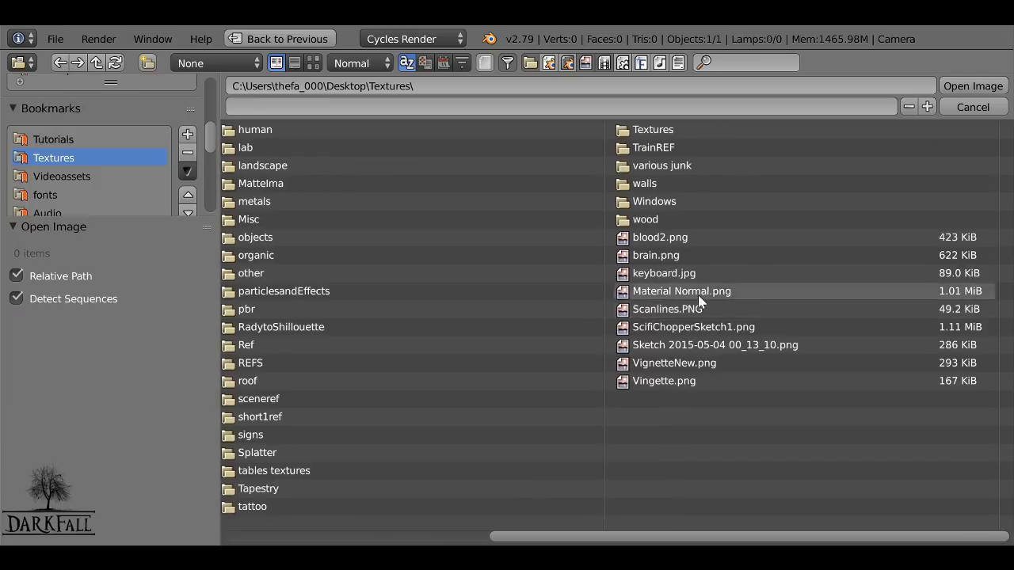
left_click(670, 240)
left_click(975, 88)
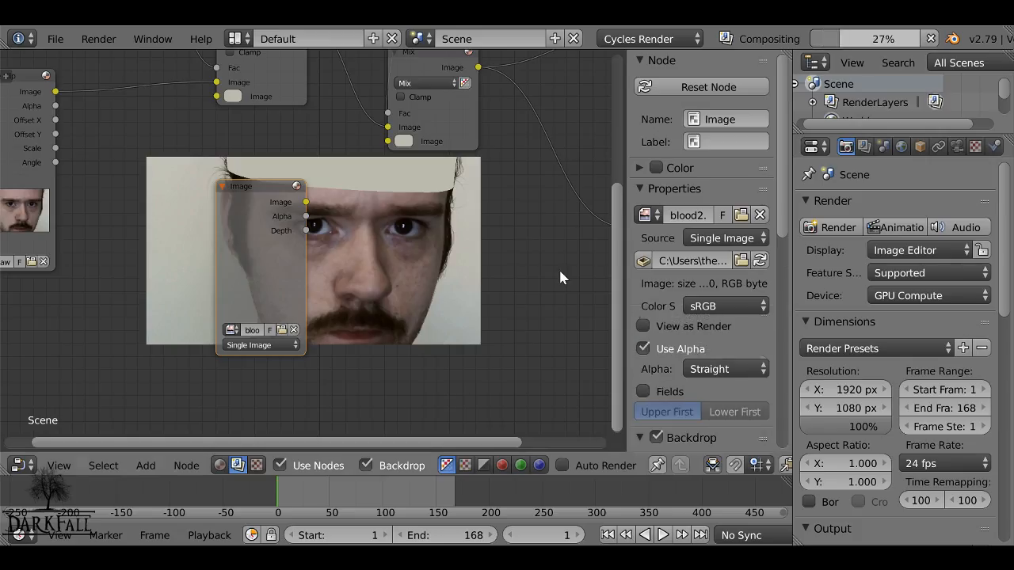
- Connect the blood image node's Image output to the second Mix node's second image input
middle_click_drag(369, 220, 280, 248)
left_click_drag(214, 236, 310, 171)
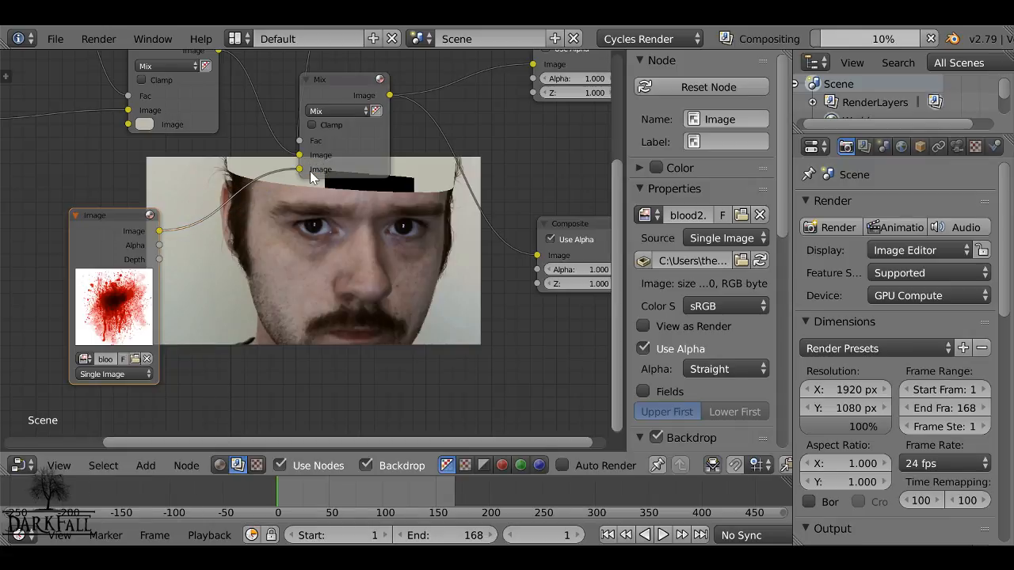
middle_click_drag(289, 215, 329, 141)
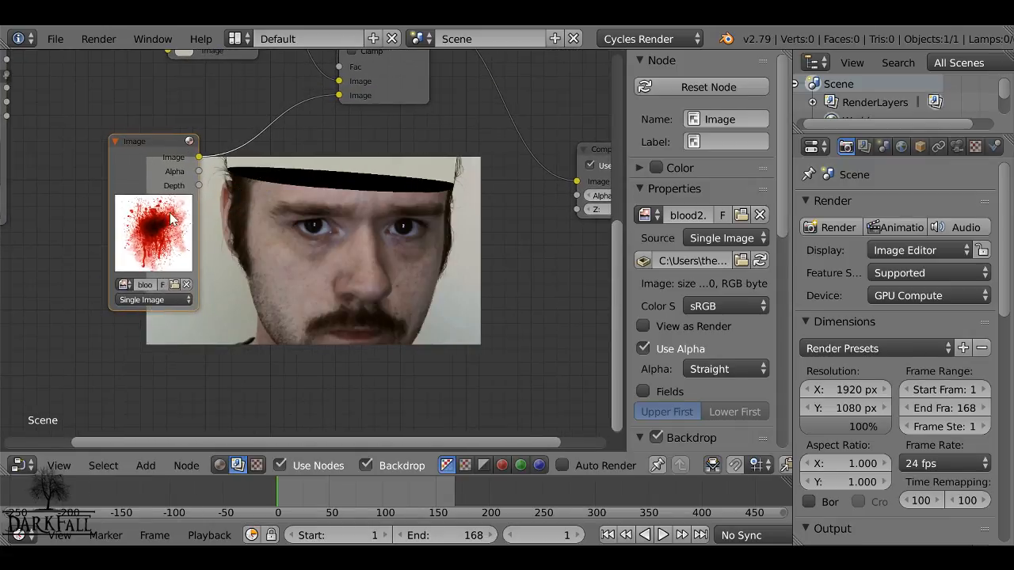
- Preview the blood image alone in the Viewer and switch the preview back to the second Mix node
left_click(152, 165, "ctrl+shift")
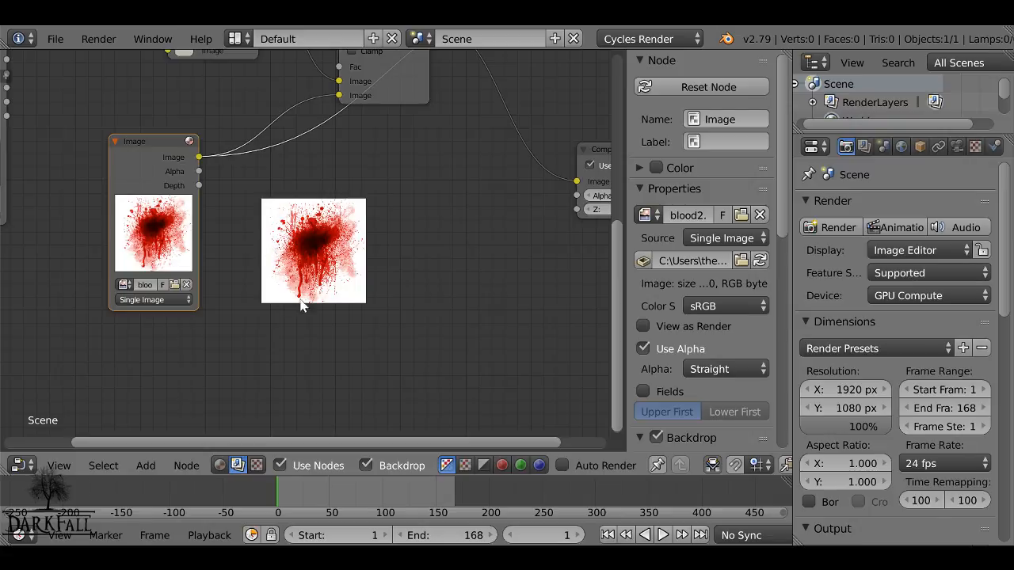
middle_click_drag(341, 237, 291, 323)
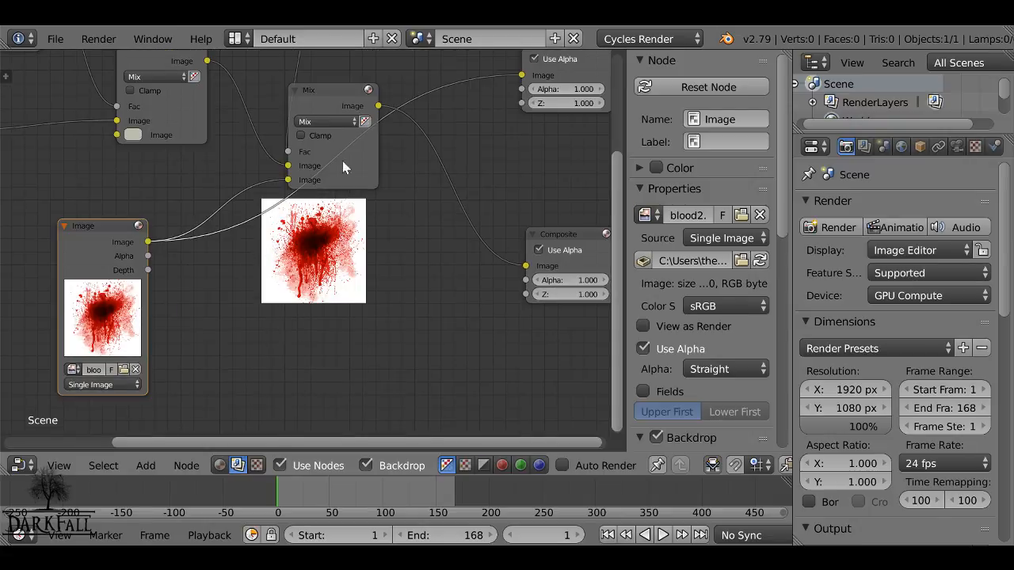
left_click(339, 90, "ctrl+shift")
middle_click_drag(314, 217, 313, 135)
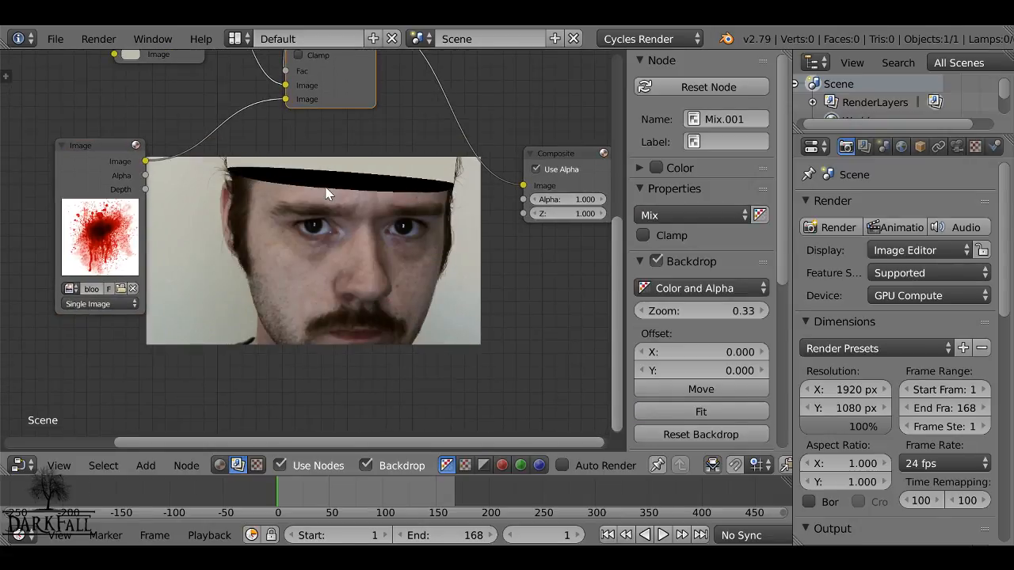
- Insert a Scale node between the blood image and the second Mix node and set it to Render Size
key("shift+a")
mouse_move(327, 194)
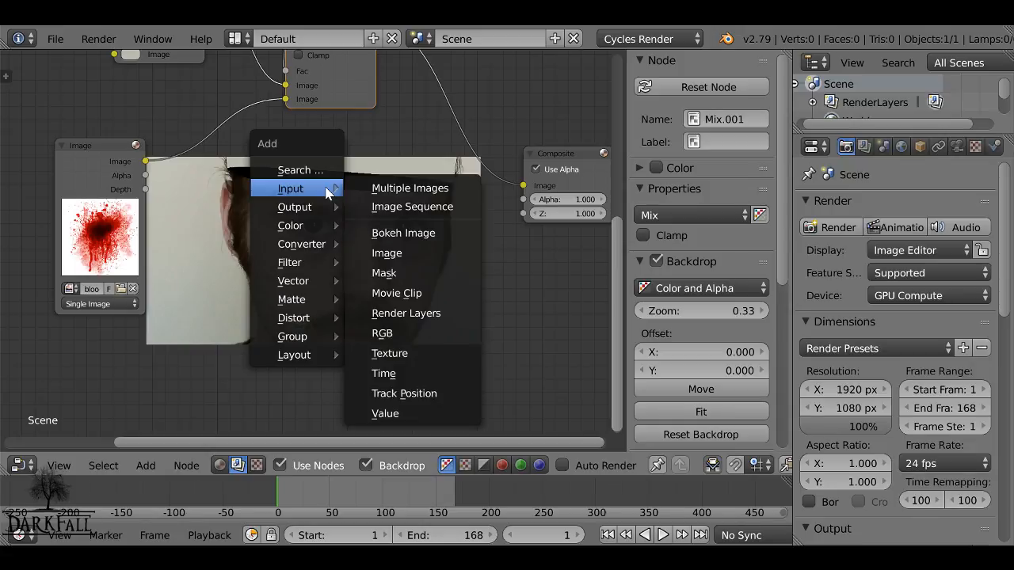
mouse_move(316, 318)
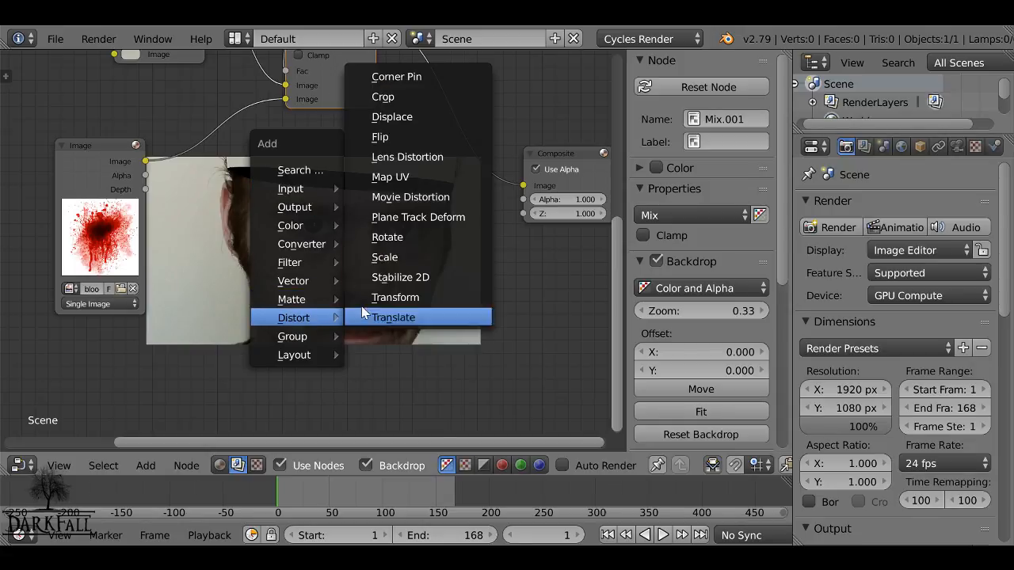
left_click(384, 258)
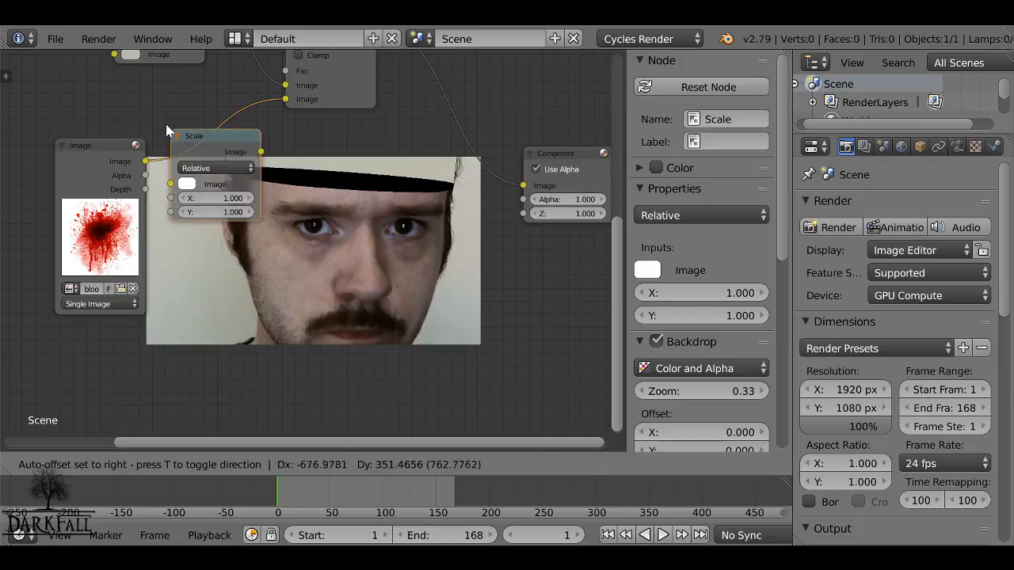
left_click(212, 160)
left_click(212, 160)
left_click(214, 102)
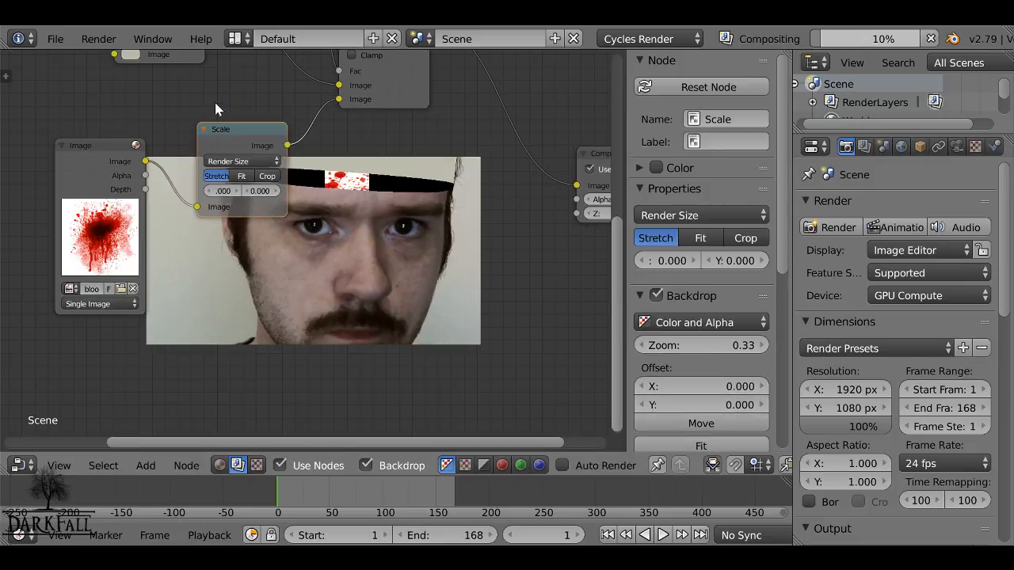
- Move the blood image and Scale nodes aside and insert a Transform node between Scale and the second Mix node
left_click_drag(141, 146, 57, 163)
left_click_drag(243, 142, 145, 140)
key("shift+a")
mouse_move(275, 258)
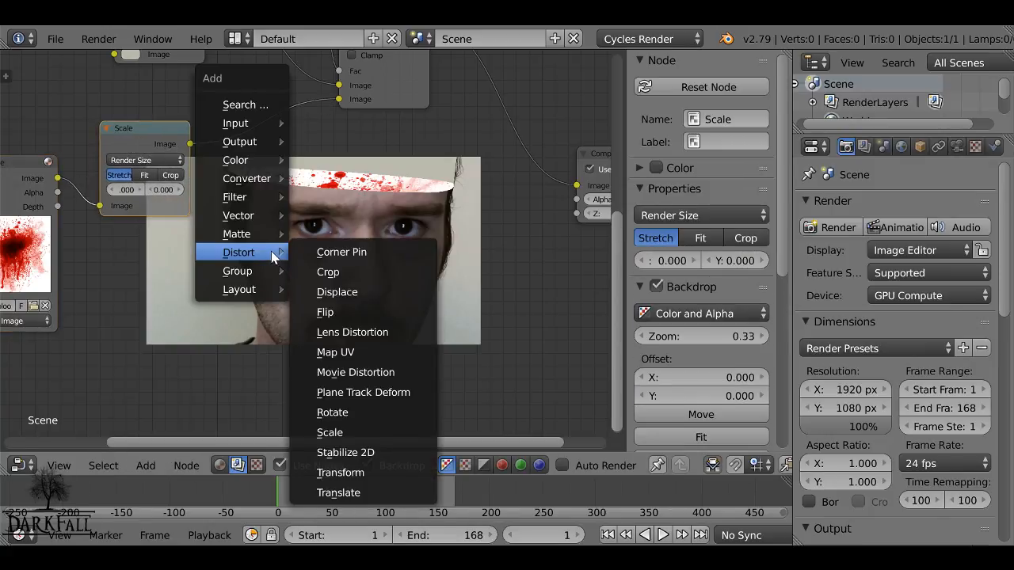
key("Escape")
key("shift+a")
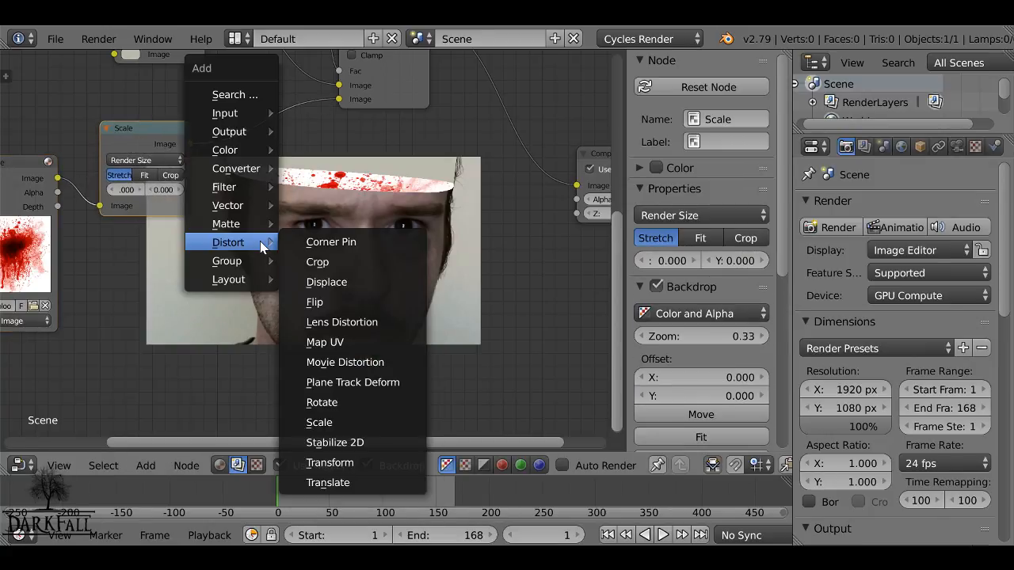
left_click(364, 468)
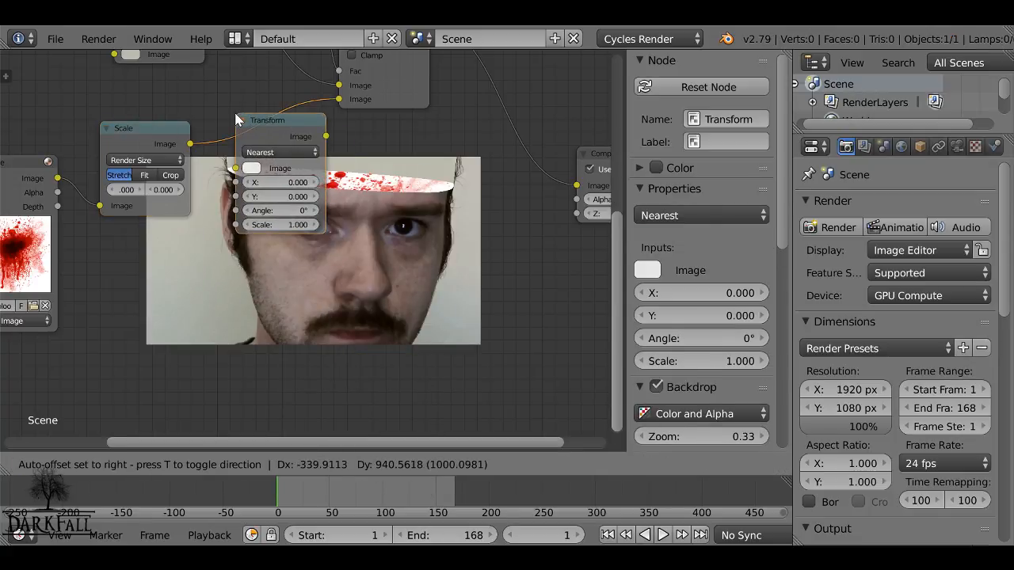
left_click(234, 110)
- Set the Transform node's scale to 2.000, X to 150.300 and Y to 189.100 so dark blood fills the opening
middle_click_drag(257, 135, 184, 144)
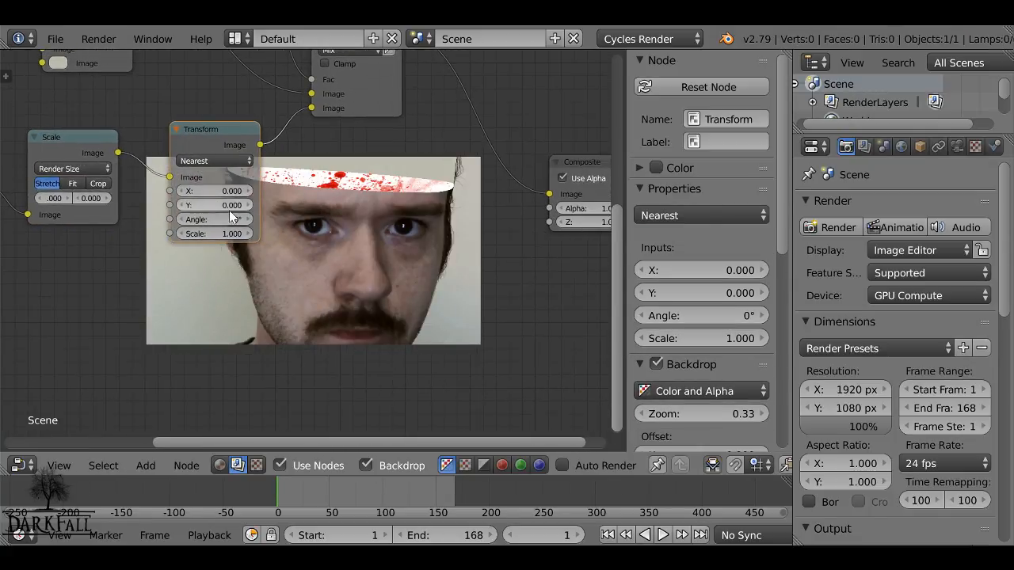
left_click(248, 232)
left_click(248, 233)
left_click(248, 233)
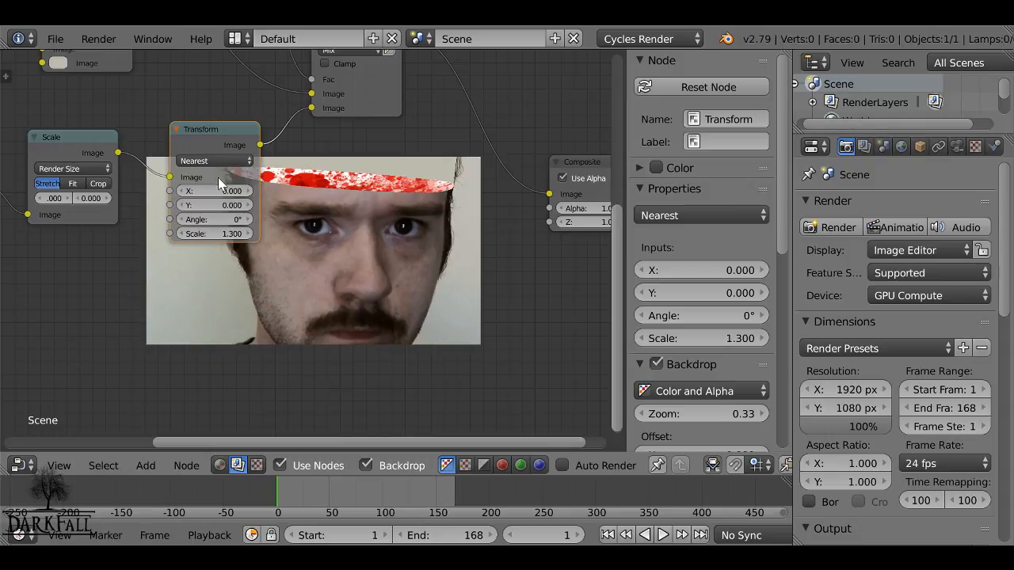
left_click_drag(209, 192, 259, 235)
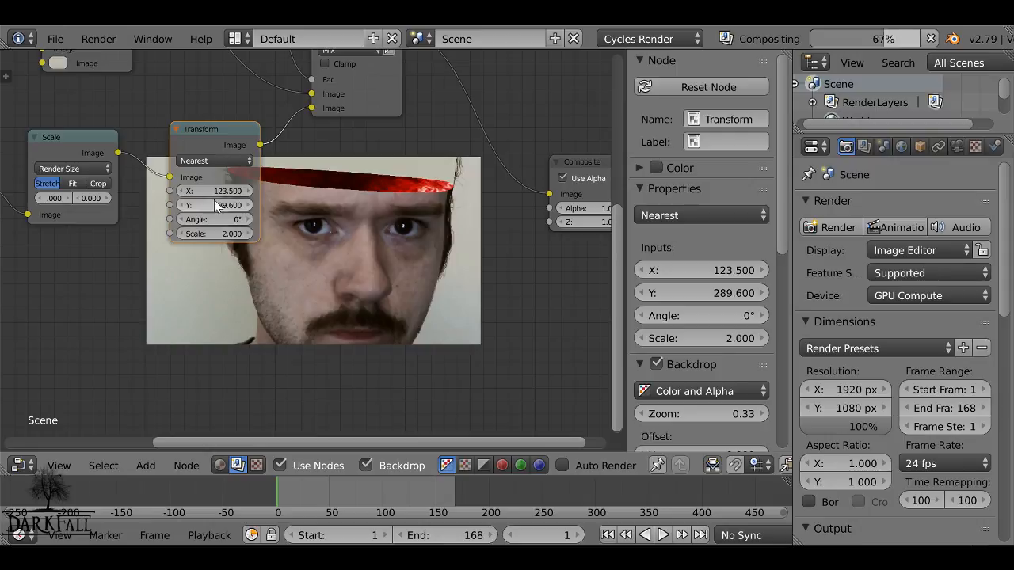
mouse_move(220, 206)
left_mouse_down()
mouse_move(232, 206)
mouse_move(181, 206)
mouse_move(230, 190)
left_mouse_up()
middle_click_drag(423, 253, 398, 124)
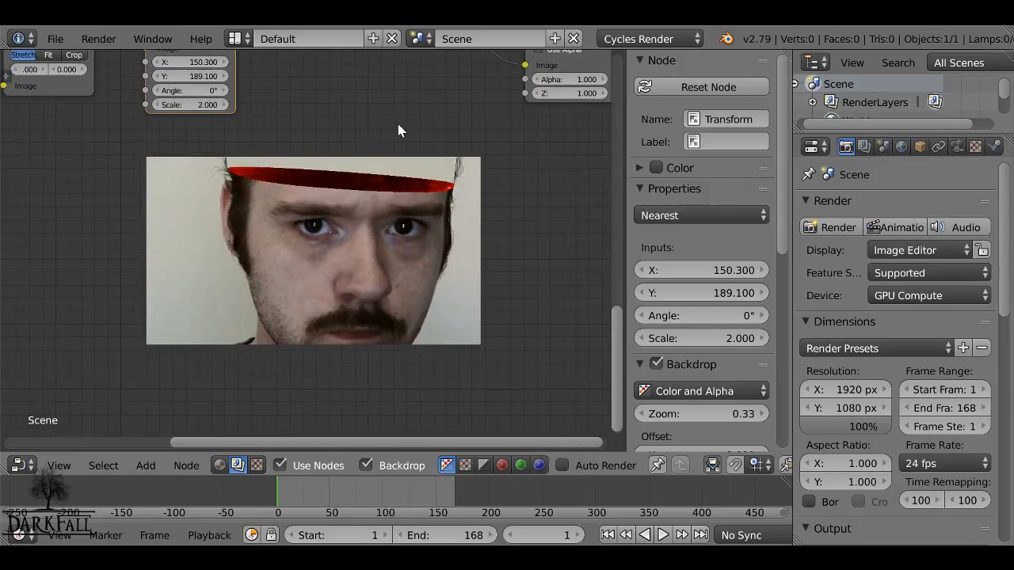
middle_click_drag(272, 188, 289, 227)
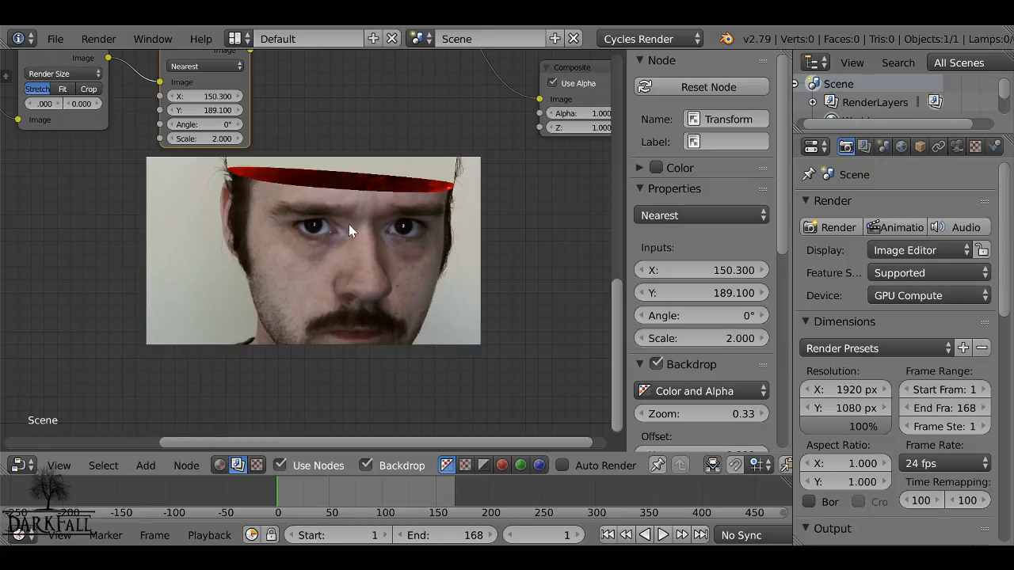
- Move the Composite and Viewer nodes farther from the second Mix node to make room for another node
middle_click_drag(344, 115, 101, 327)
scroll(355, 253, "down", 2)
left_click_drag(312, 249, 411, 226)
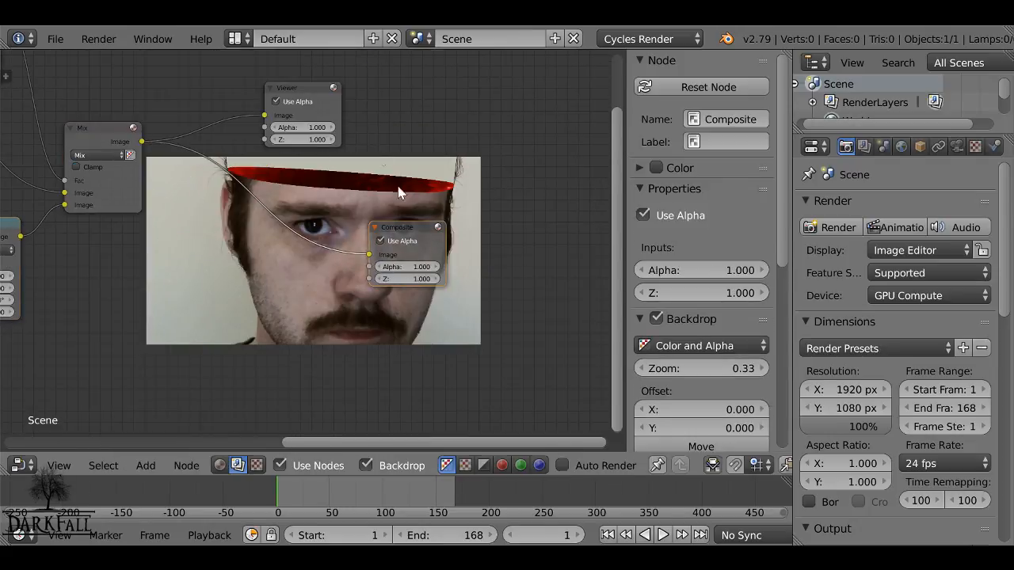
left_click_drag(329, 97, 568, 103)
- Insert a third Mix node after the second one and connect the Movie Clip's Image output to its second image input
key("shift+a")
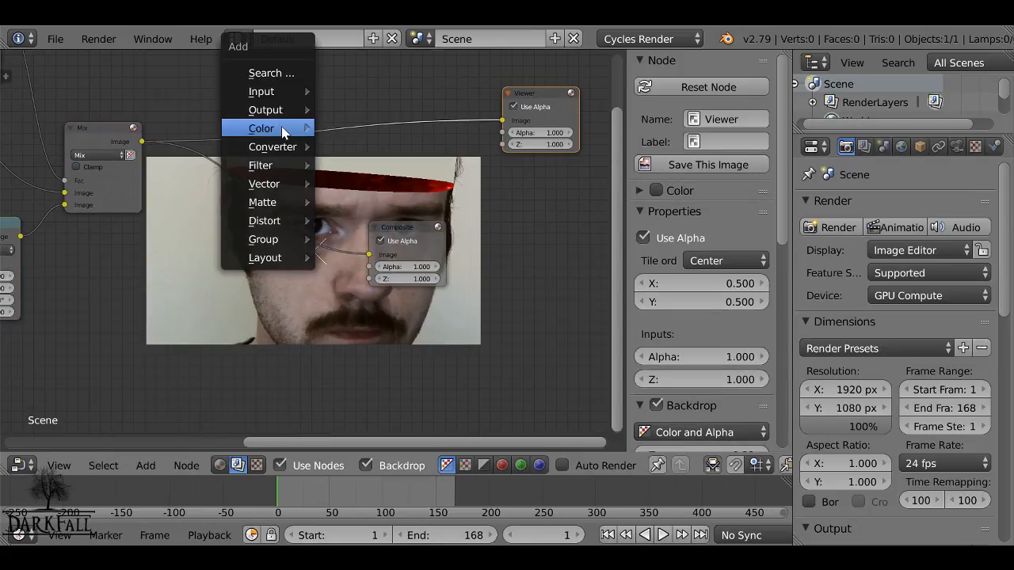
mouse_move(281, 127)
left_click(361, 288)
left_click(296, 176)
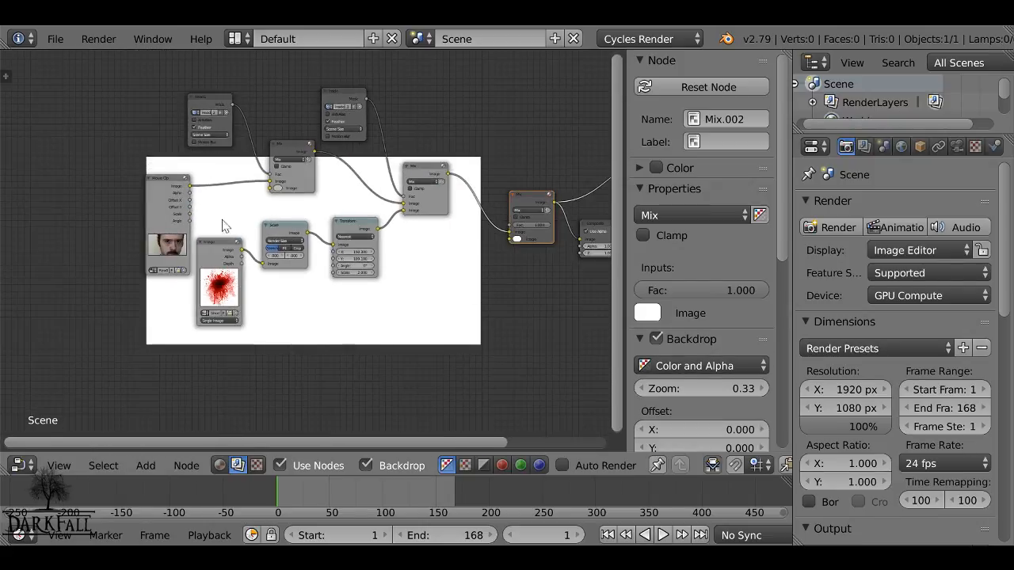
left_click_drag(227, 226, 508, 238)
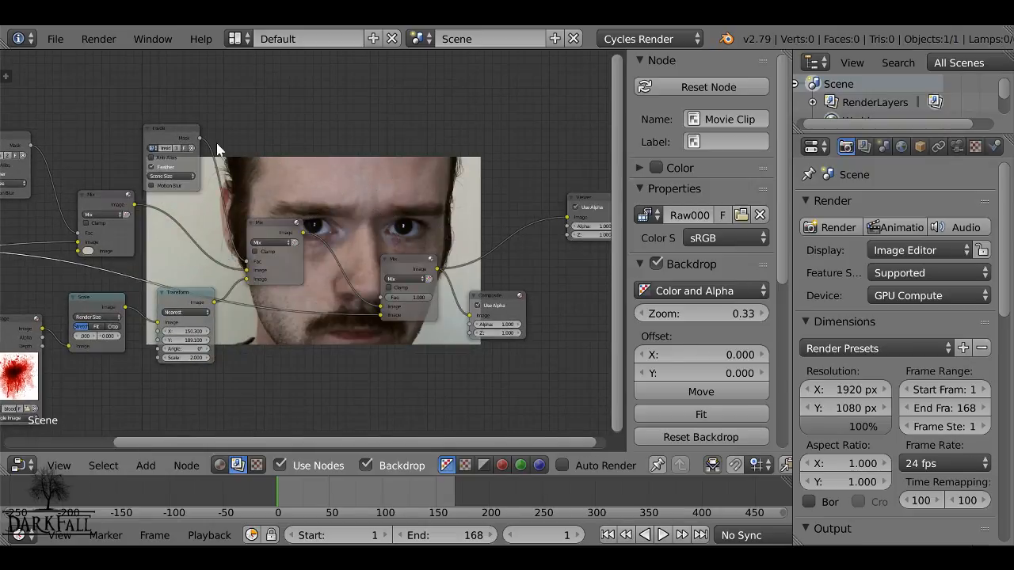
- Connect the Head1 mask to the third Mix node's factor, preview that Mix in the Viewer, and move the node farther from the second Mix
left_click(22, 152, "ctrl+shift")
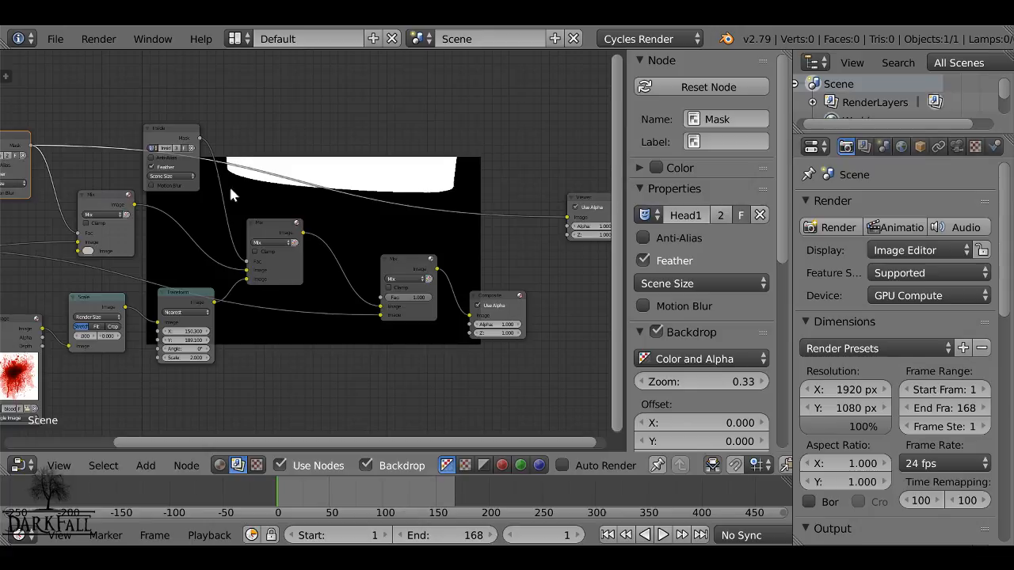
left_click_drag(36, 151, 388, 307)
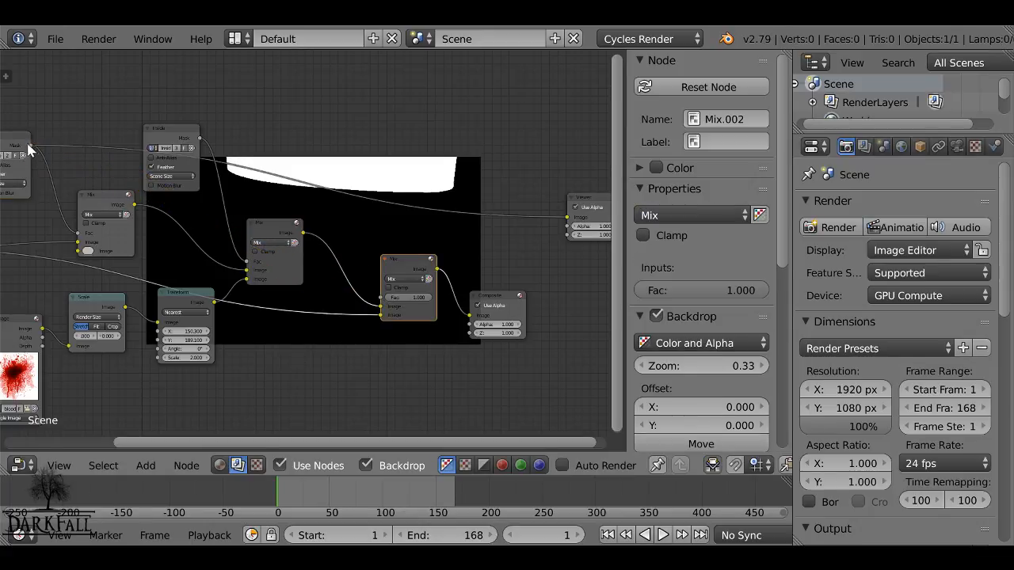
left_click_drag(28, 149, 388, 306)
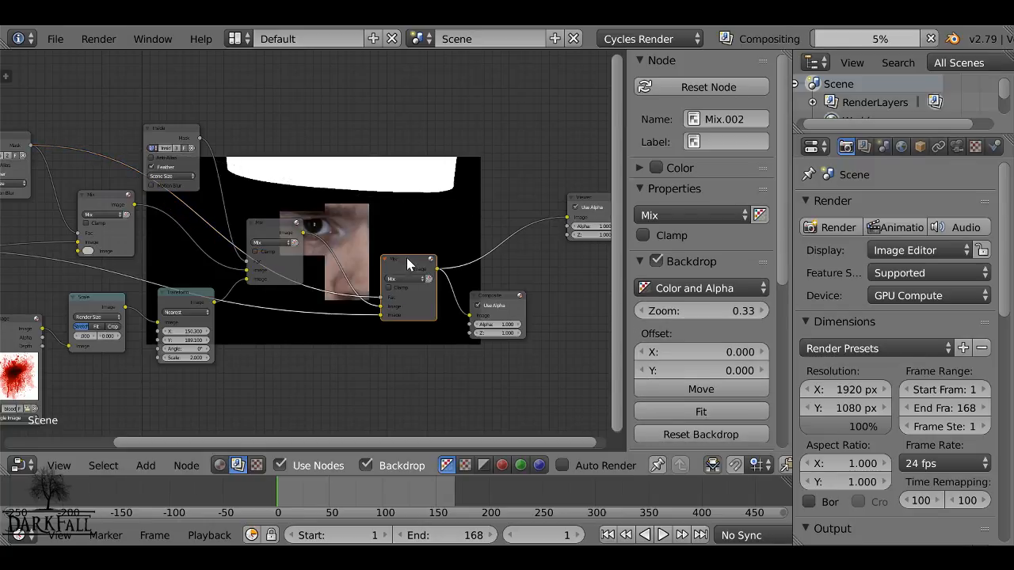
middle_click_drag(408, 259, 409, 65)
middle_click_drag(351, 207, 225, 303)
scroll(260, 276, "up", 1)
left_click_drag(318, 134, 406, 119)
middle_click_drag(313, 279, 327, 211)
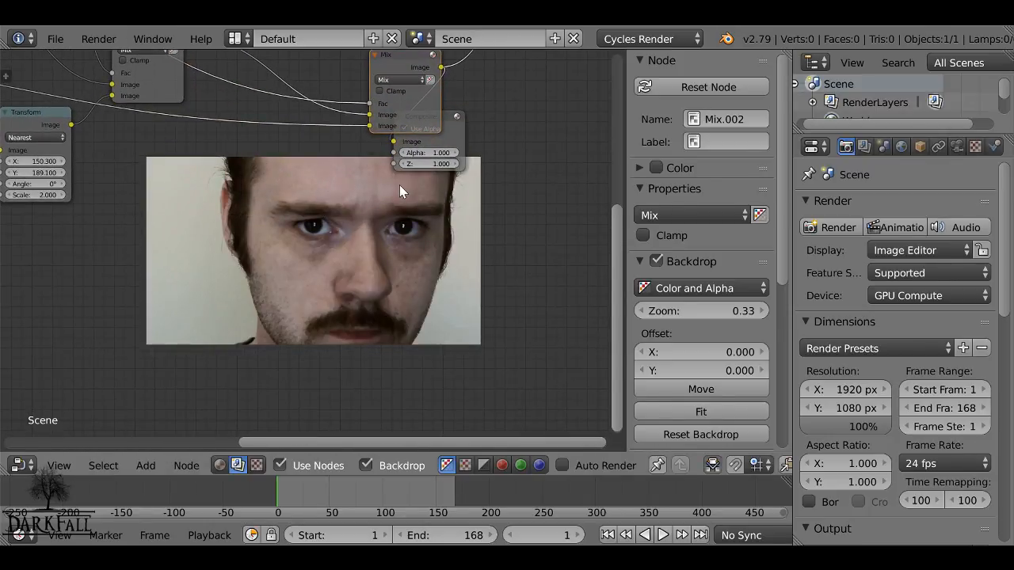
middle_click_drag(335, 182, 348, 214)
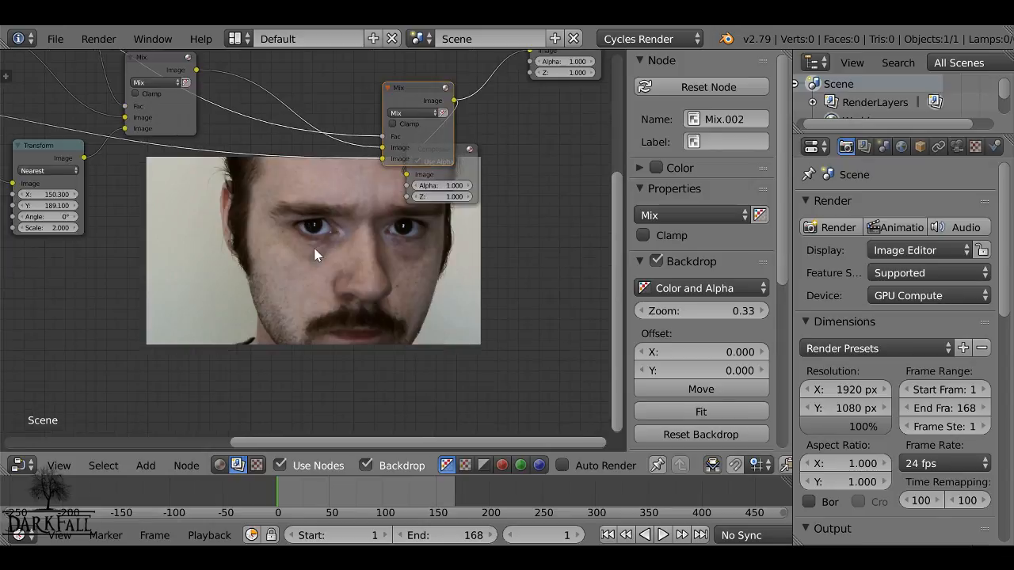
- Add a Translate node and insert it between the Movie Clip and the third Mix node's second image input
key("shift+a")
mouse_move(317, 253)
mouse_move(310, 343)
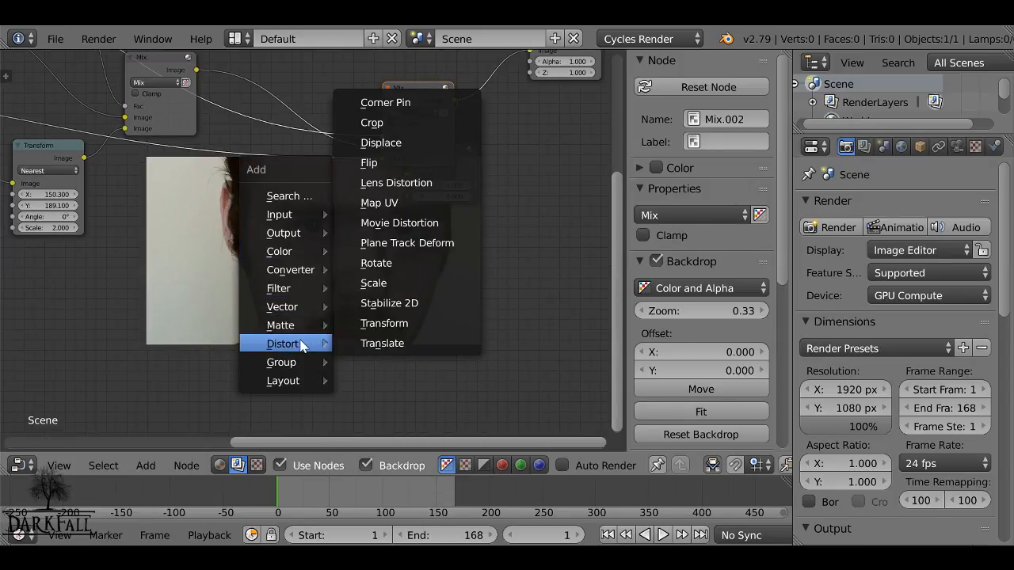
left_click(413, 342)
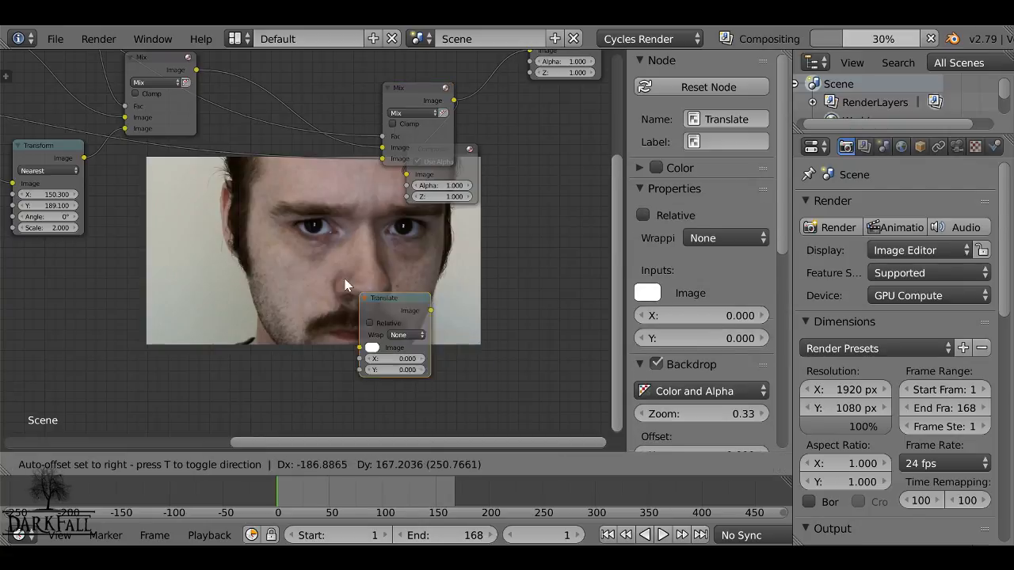
left_click(235, 201)
left_click_drag(256, 204, 273, 154)
middle_click_drag(273, 154, 271, 218)
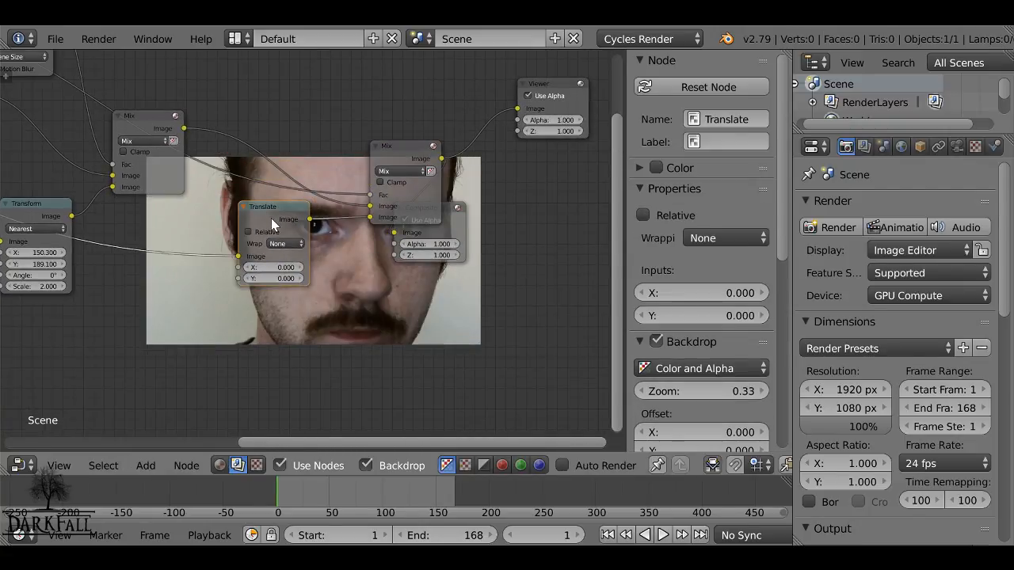
- Duplicate the Translate node, insert the copy between the Head1 mask and the third Mix's factor, and place it above the original
key("shift+d")
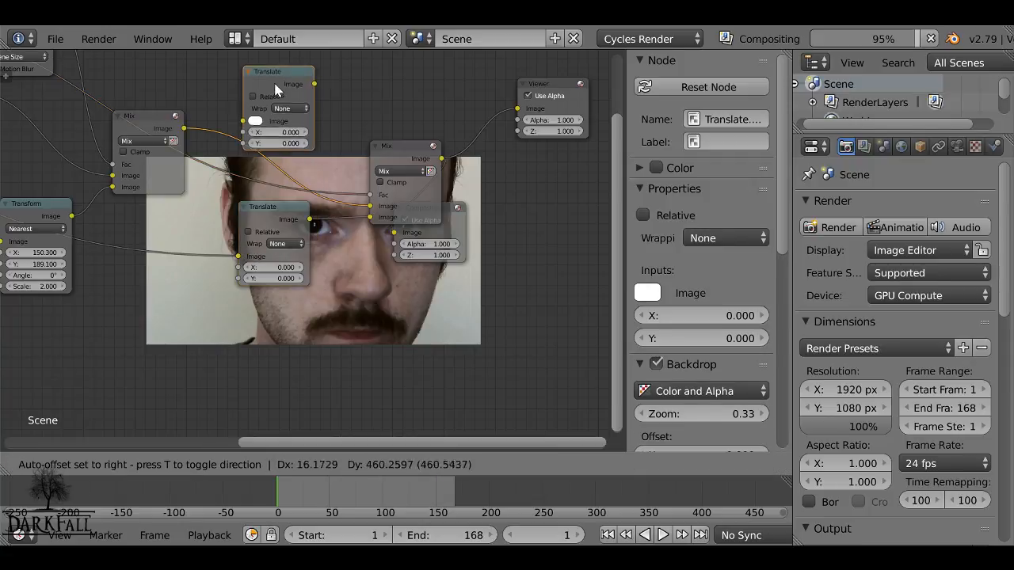
left_click(228, 169)
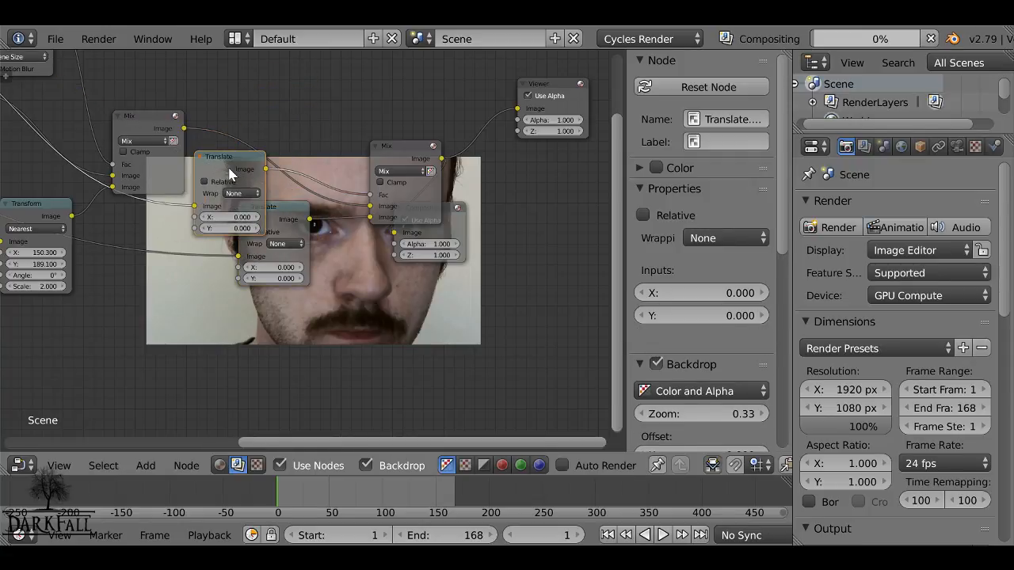
left_click_drag(229, 168, 277, 67)
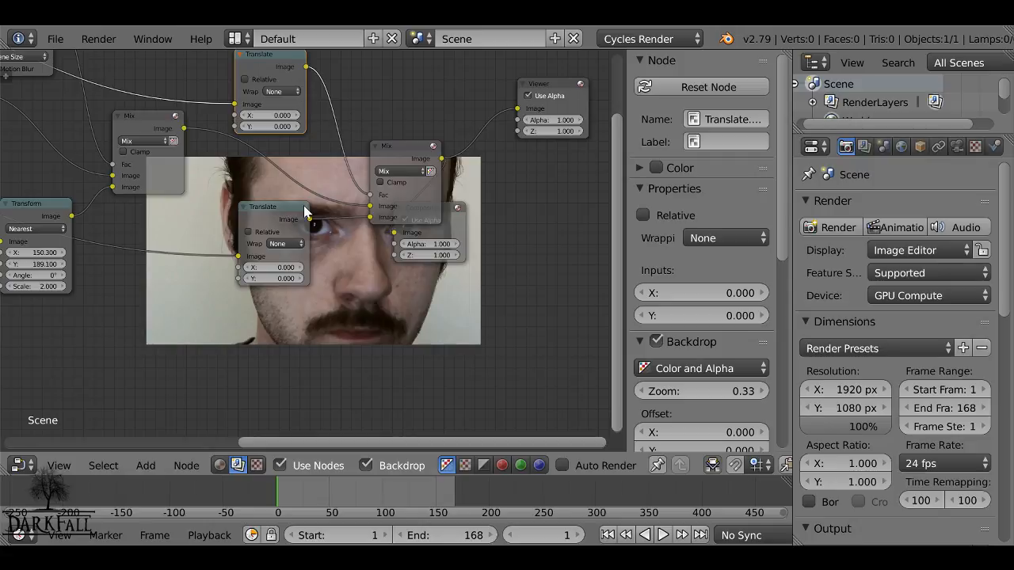
- Add a Value node, connect it to the X inputs of both Translate nodes, and set its value to 169.300
key("shift+a")
mouse_move(174, 161)
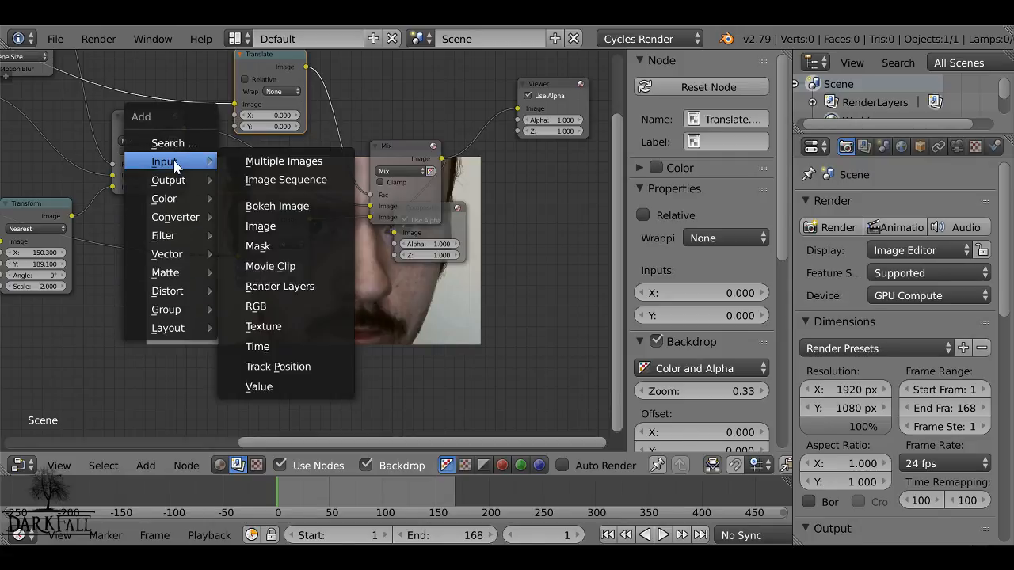
left_click(258, 386)
left_click(91, 296)
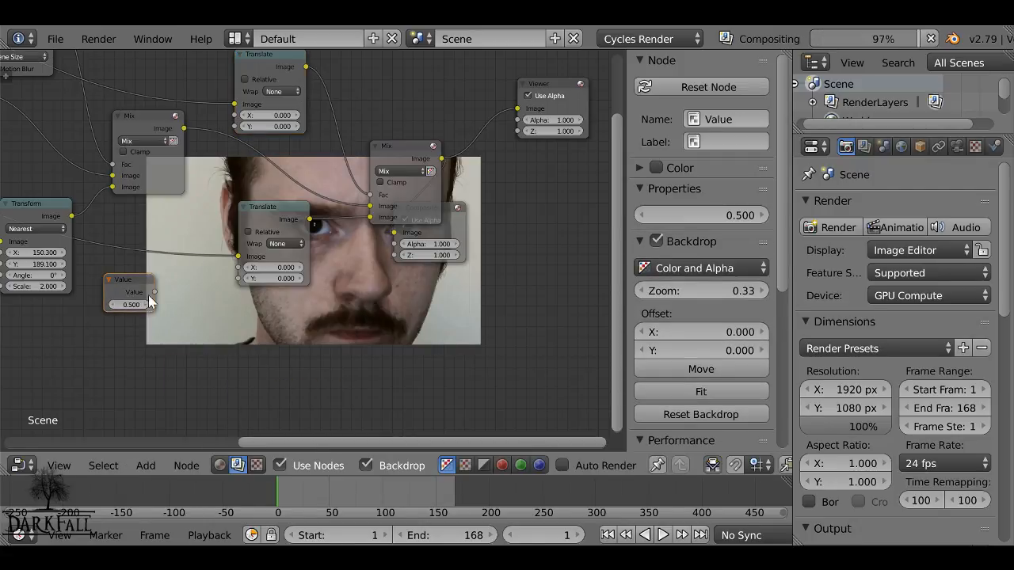
left_click_drag(154, 291, 244, 121)
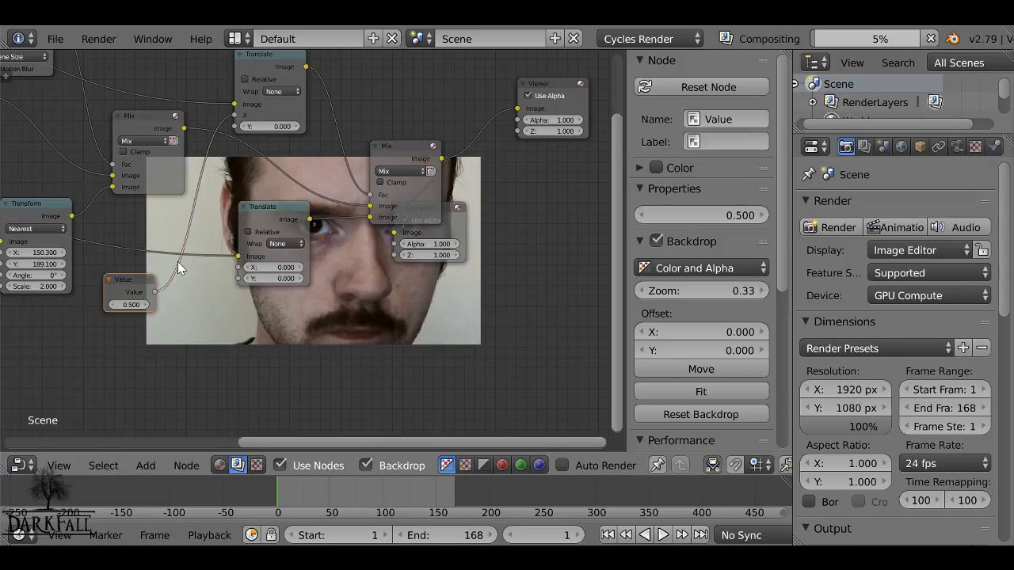
left_click_drag(155, 292, 284, 305)
mouse_move(127, 305)
left_mouse_down()
mouse_move(163, 305)
mouse_move(136, 311)
left_mouse_up()
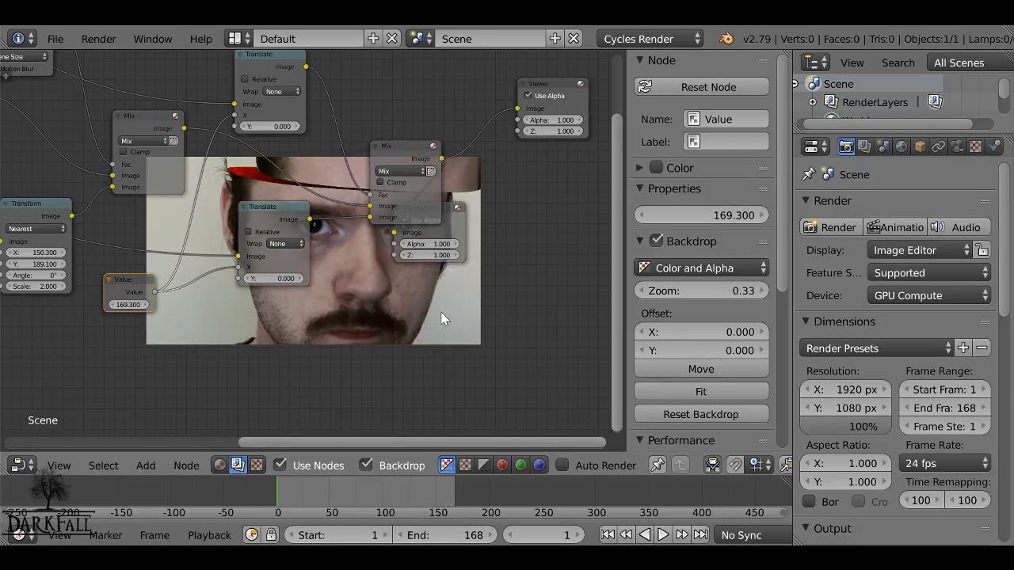
- Move the Value node's connections from the X inputs to the Y inputs on both Translate nodes
middle_click_drag(442, 317, 371, 174)
middle_click_drag(216, 122, 224, 270)
left_click_drag(169, 122, 174, 283)
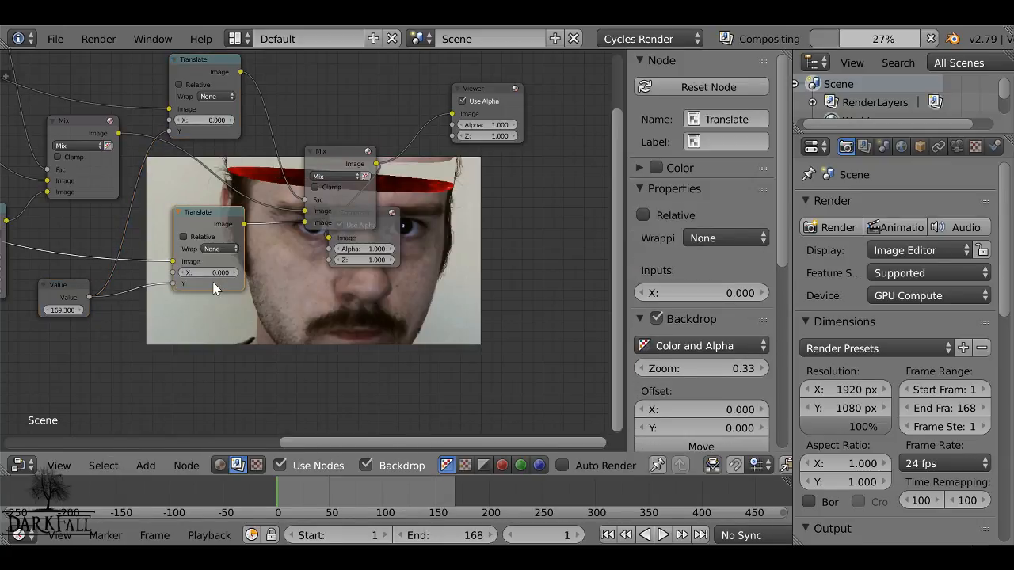
- Reduce the Value node to 77.000 and then raise it slightly to widen the gap between the severed head top and the forehead
middle_click_drag(215, 287, 207, 139)
left_click_drag(57, 162, 1, 162)
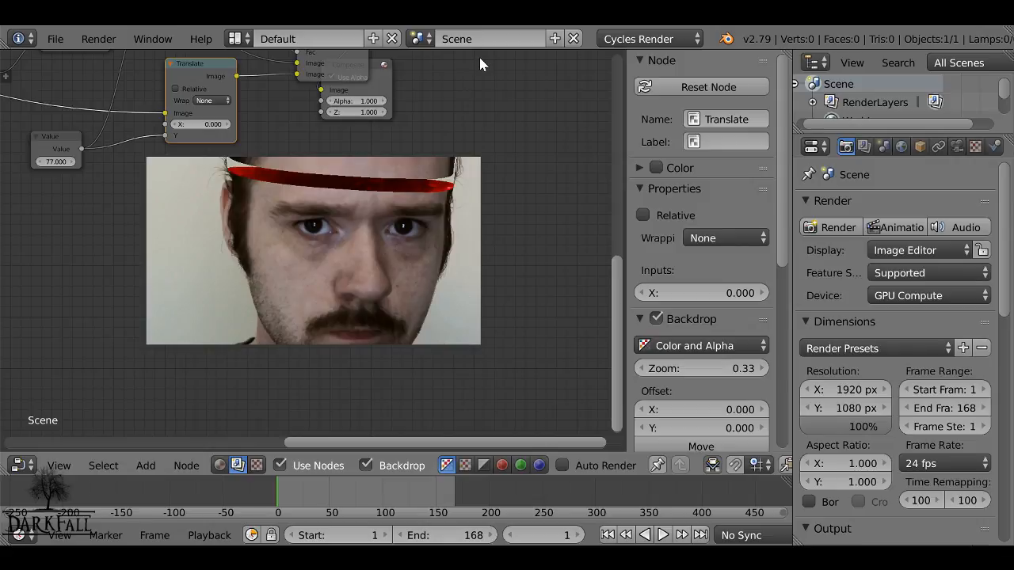
middle_click_drag(201, 136, 200, 180)
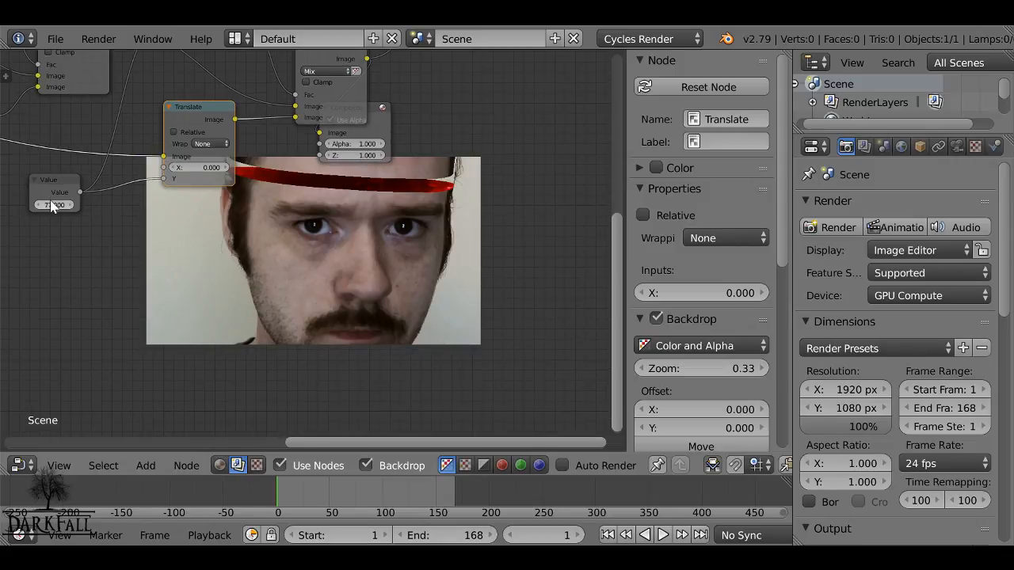
left_click_drag(51, 207, 67, 206)
middle_click_drag(161, 193, 74, 157)
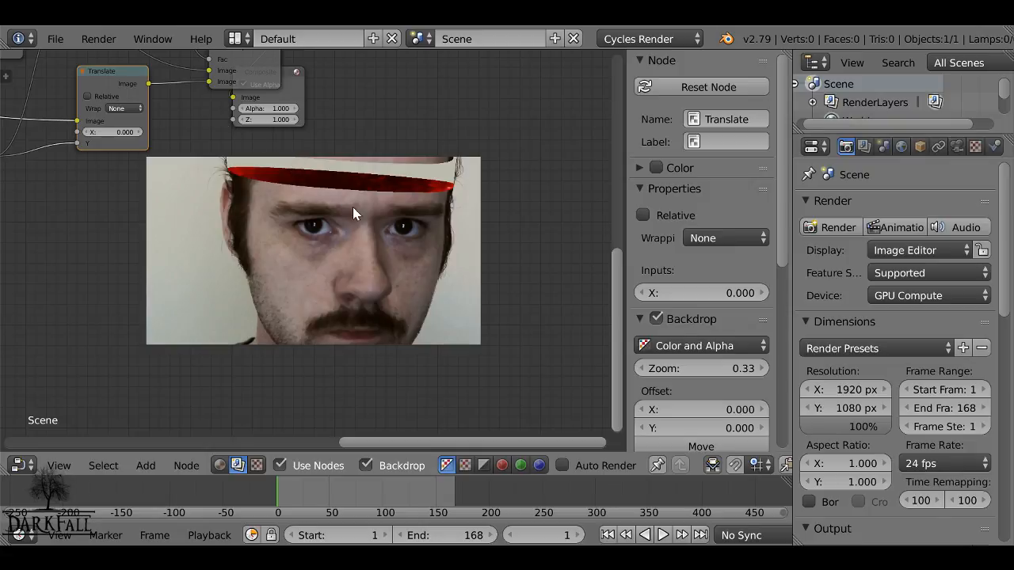
- Move the Composite and Viewer nodes farther away from the third Mix node to make room in the node tree
middle_click_drag(316, 80, 290, 208)
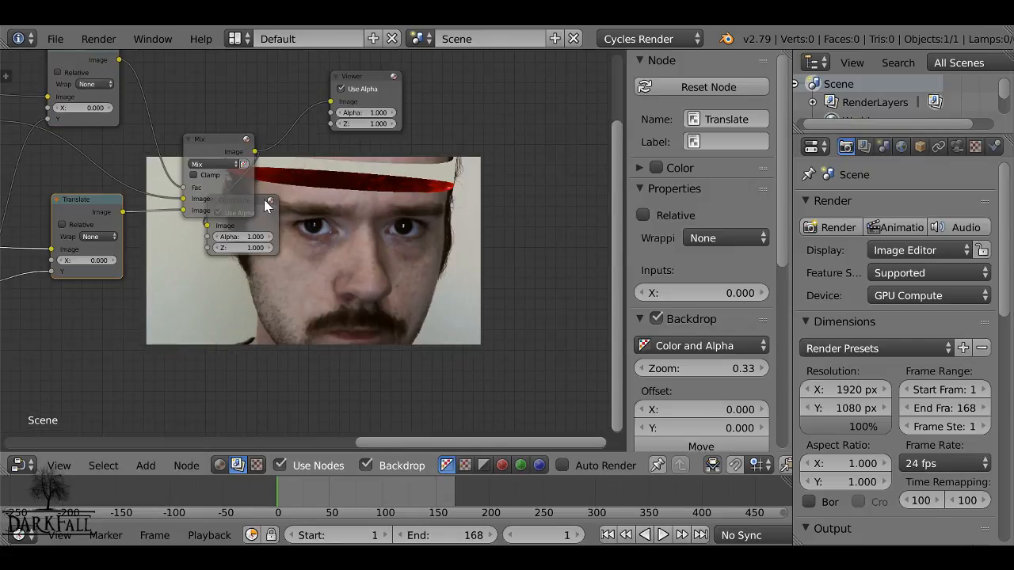
left_click_drag(268, 201, 520, 196)
key("g")
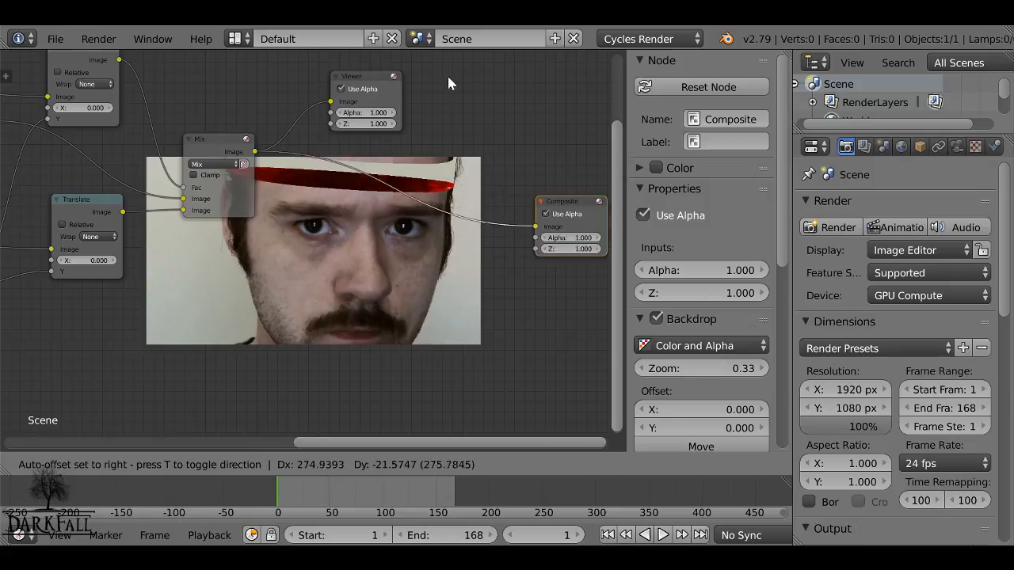
right_click(449, 83)
left_click_drag(356, 81, 502, 89)
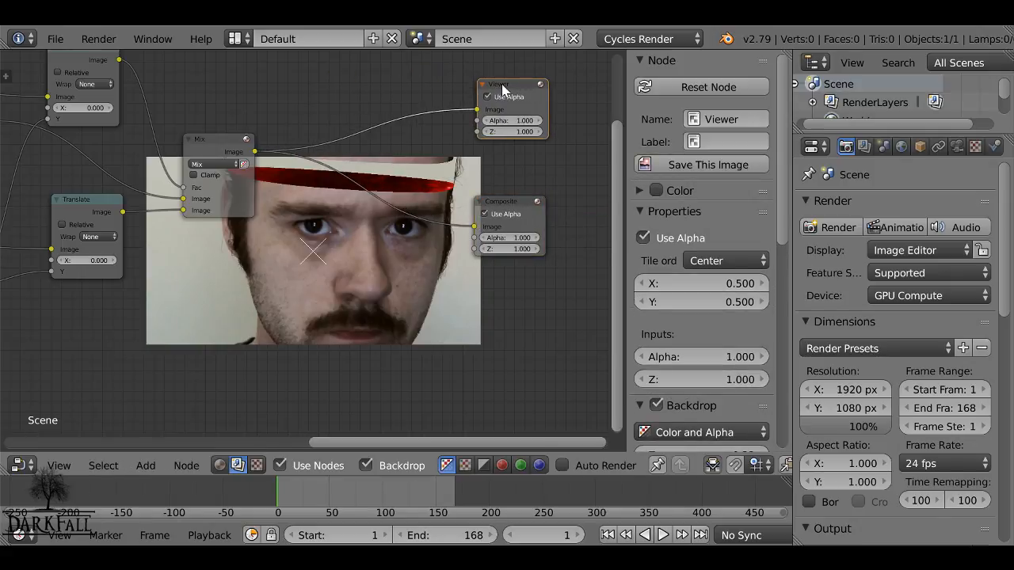
middle_click_drag(411, 191, 395, 118)
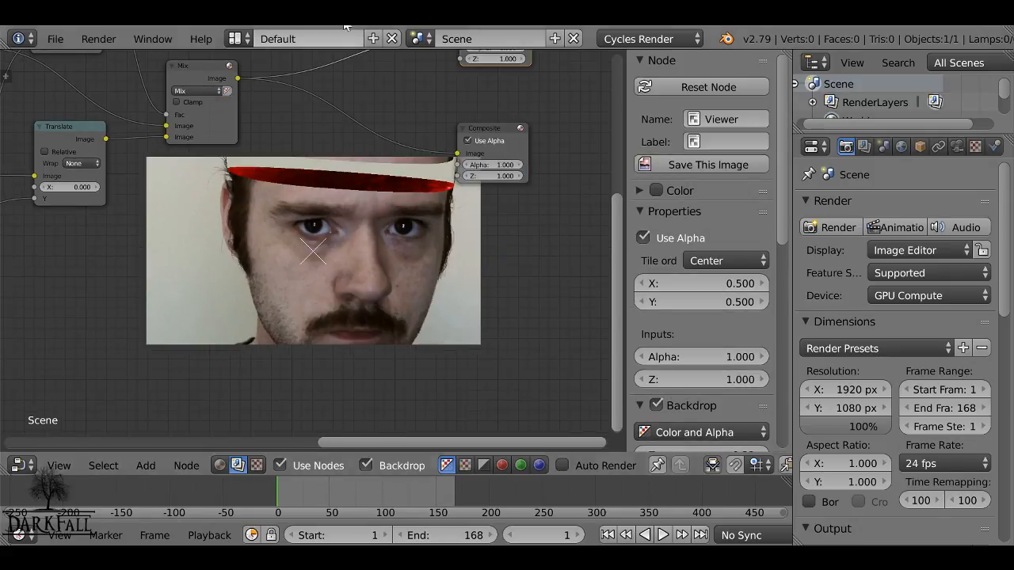